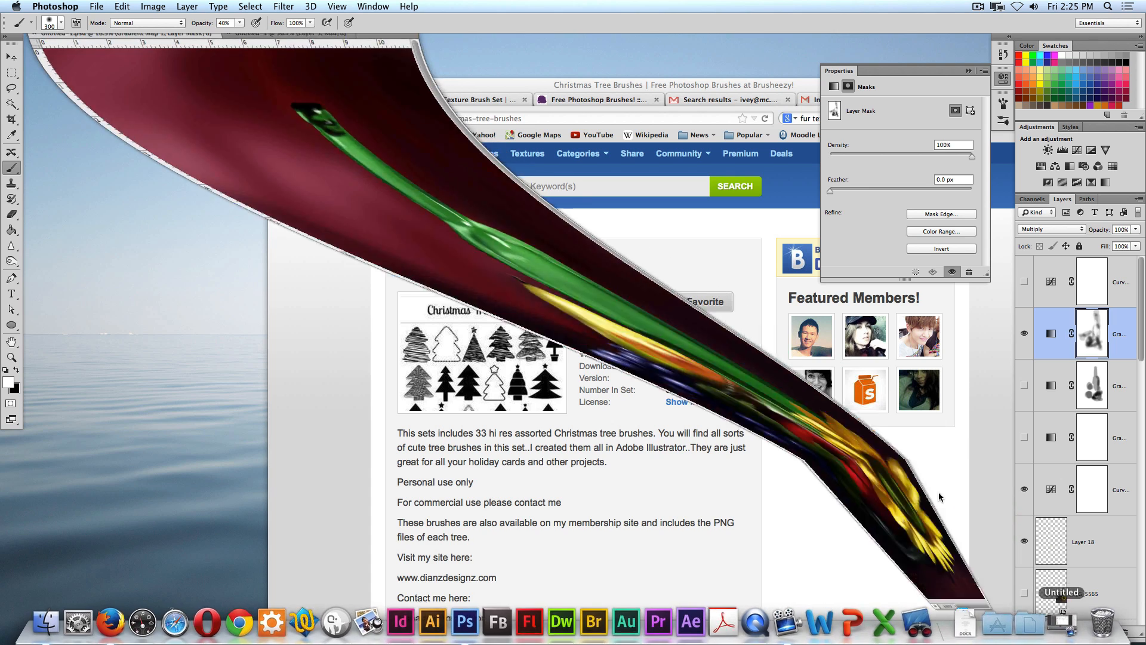
Switch to the two-circle practice document, choose the 46 px spatter brush and set its size to 108 px
key("ctrl+Tab")
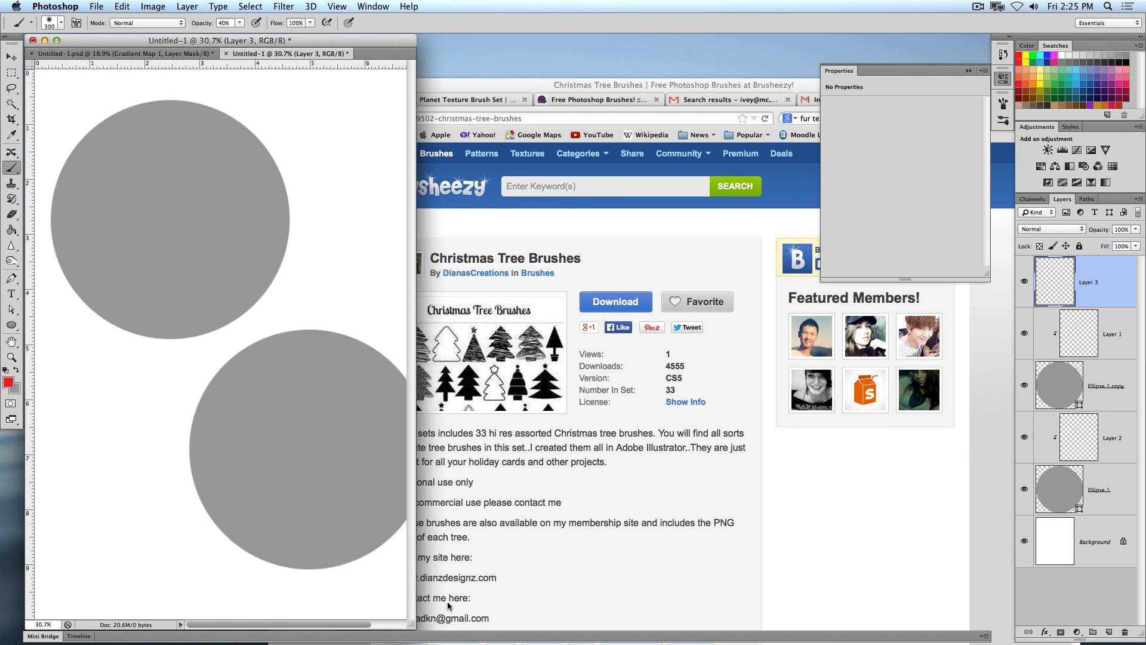
left_click_drag(410, 624, 715, 626)
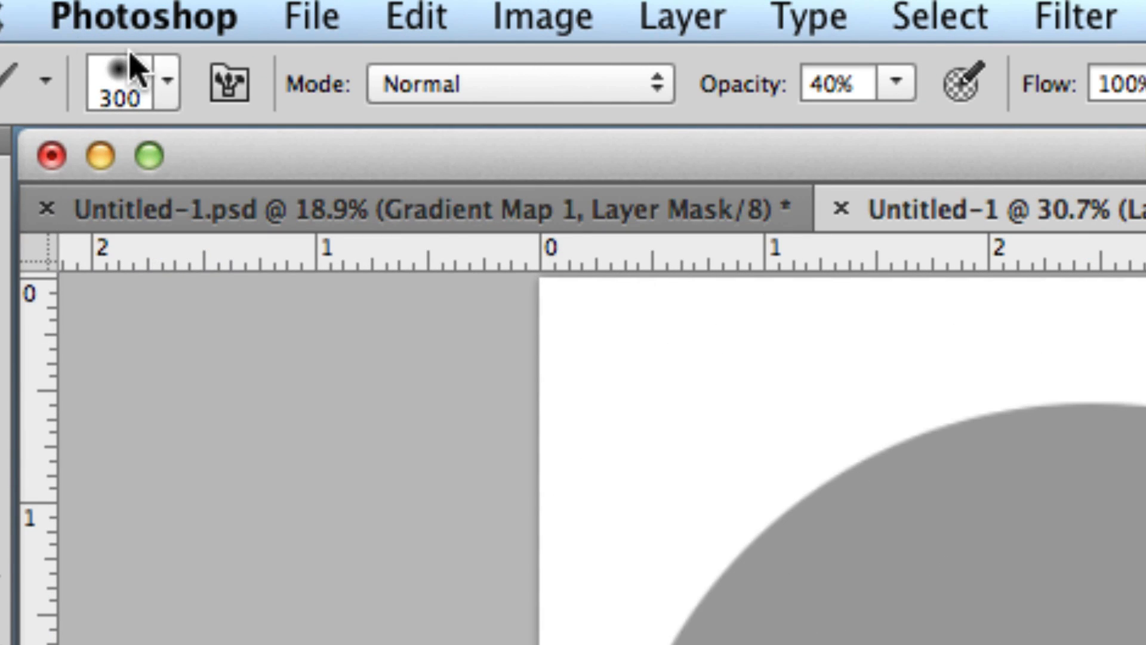
left_click(60, 22)
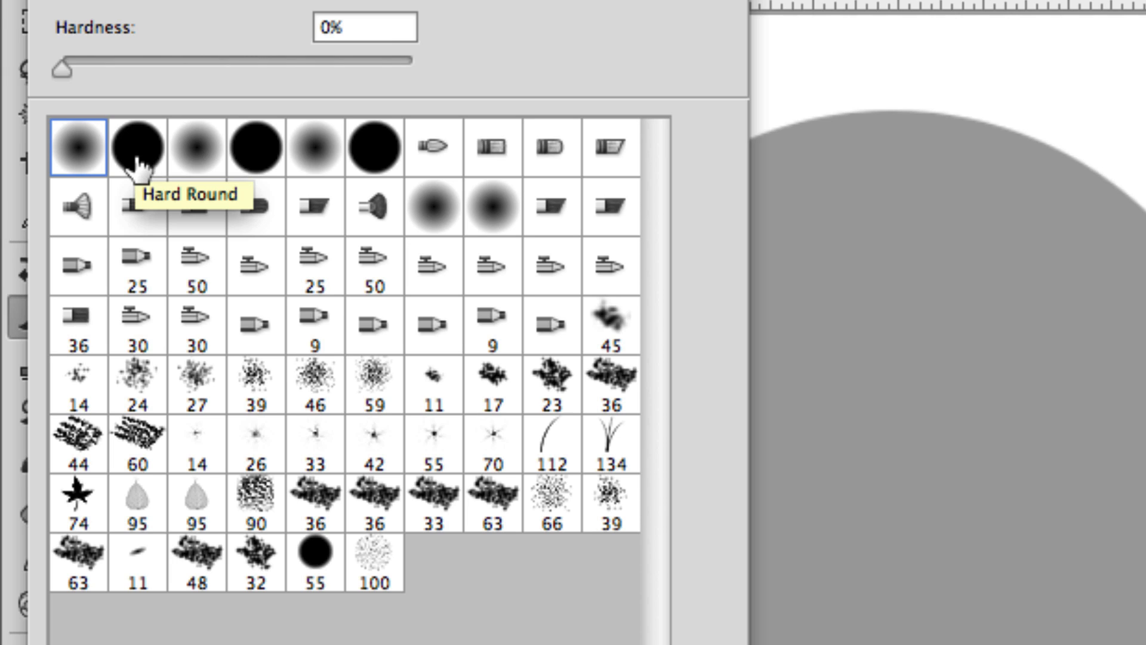
left_click(137, 161)
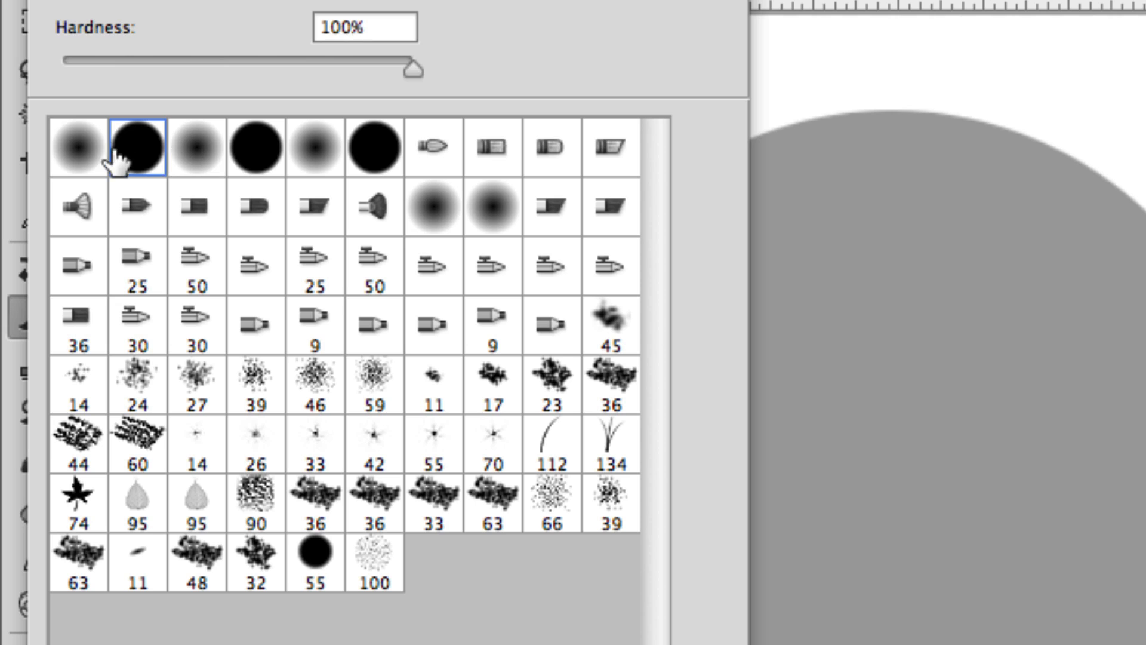
left_click(73, 158)
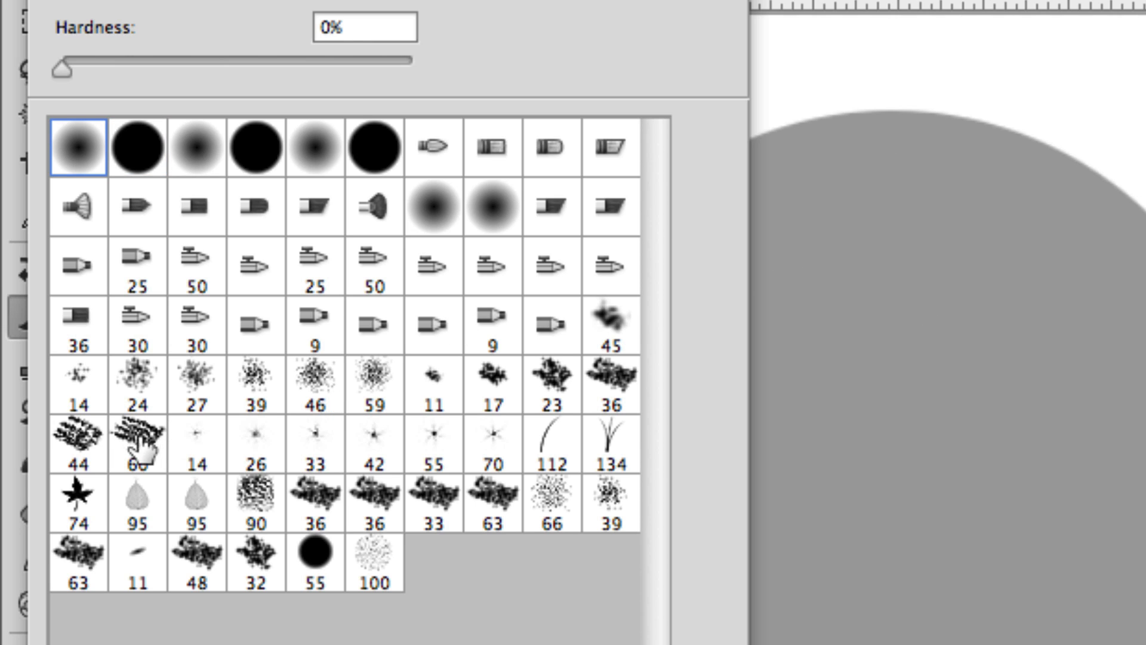
left_click(317, 388)
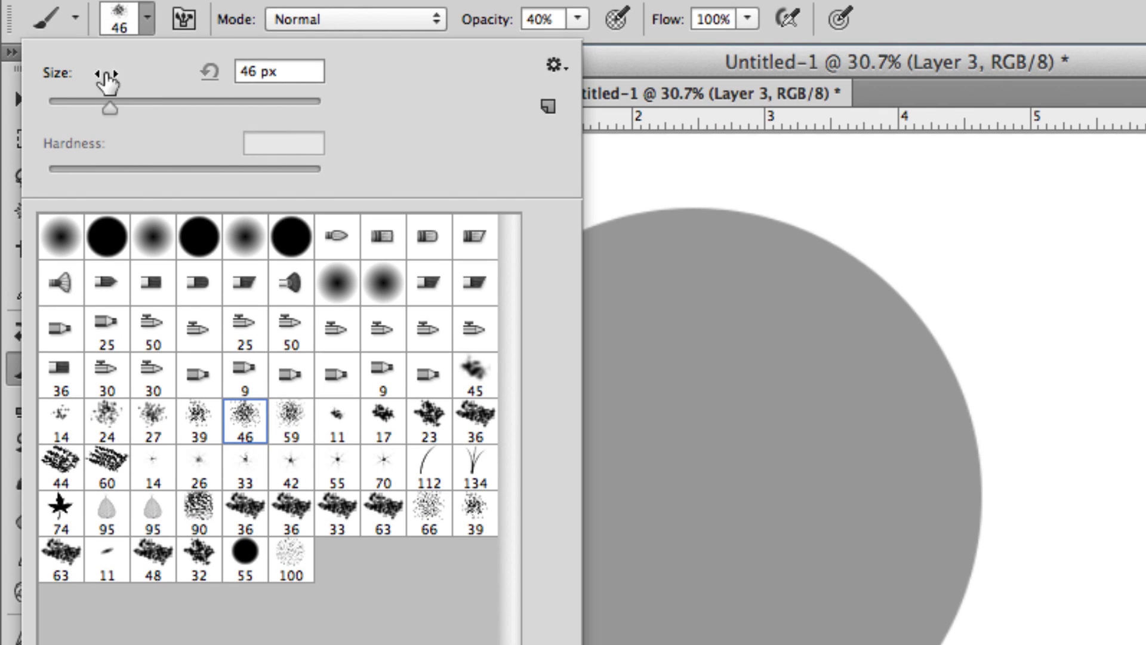
left_click_drag(110, 106, 192, 108)
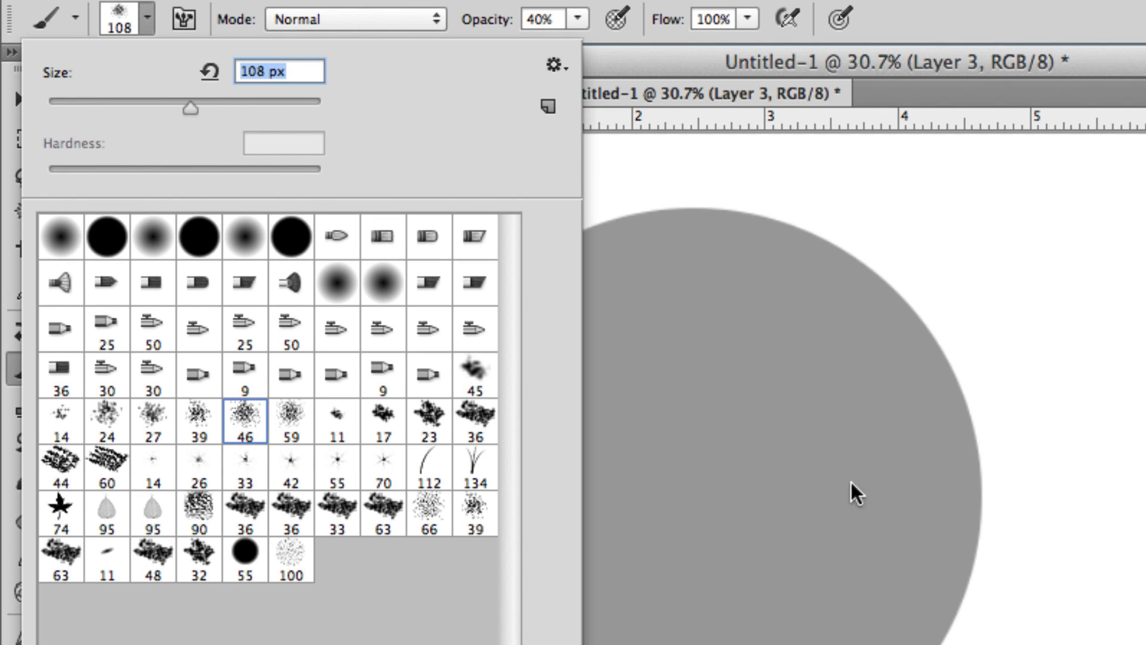
left_click(723, 362)
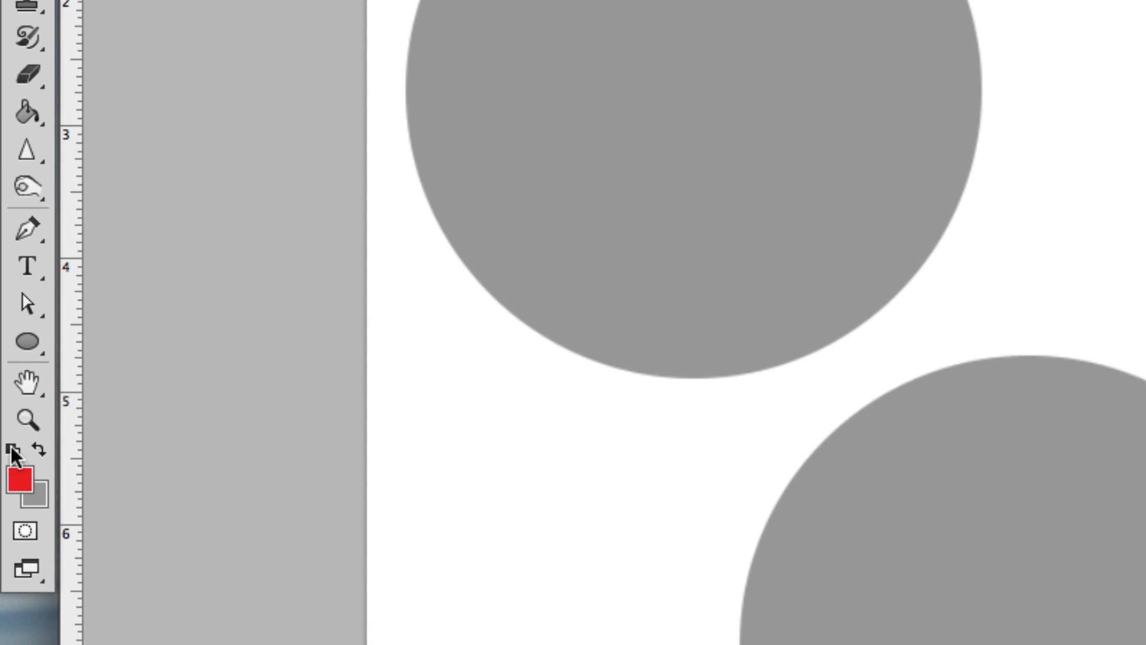
Reset the foreground and background colours to default black and white, and enlarge the spatter brush to 400 px
left_click(12, 449)
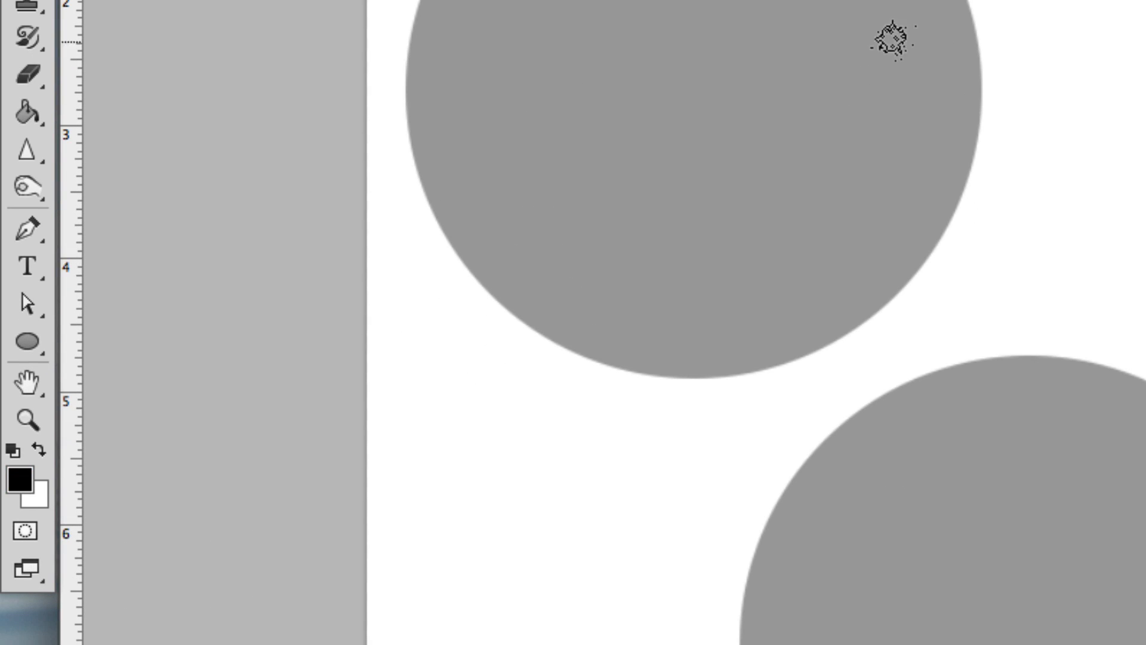
key("]")
key("]")
key("]")
key("]")
key("]")
key("]")
key("]")
key("]")
Test the spatter brush on Layer 3 with continuous strokes across the upper circle's lower half and separate dabs above
left_click(680, 160)
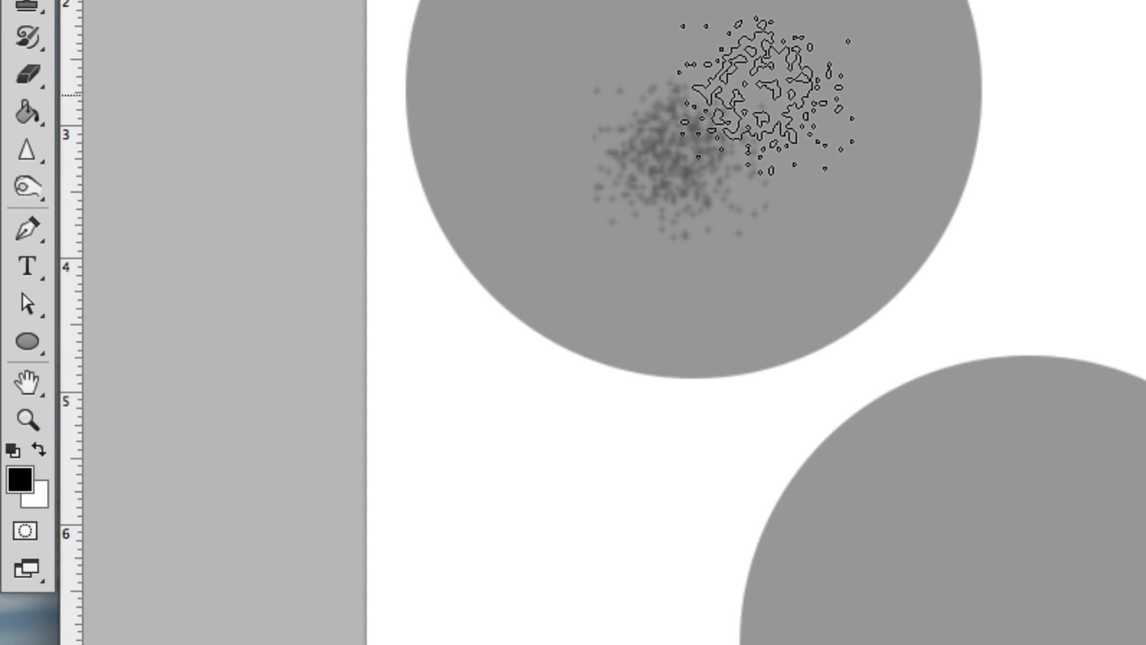
mouse_move(728, 154)
left_mouse_down()
mouse_move(714, 174)
mouse_move(833, 202)
mouse_move(894, 178)
mouse_move(825, 299)
mouse_move(706, 181)
mouse_move(596, 309)
mouse_move(495, 221)
mouse_move(495, 361)
mouse_move(531, 327)
mouse_move(610, 439)
mouse_move(647, 403)
left_mouse_up()
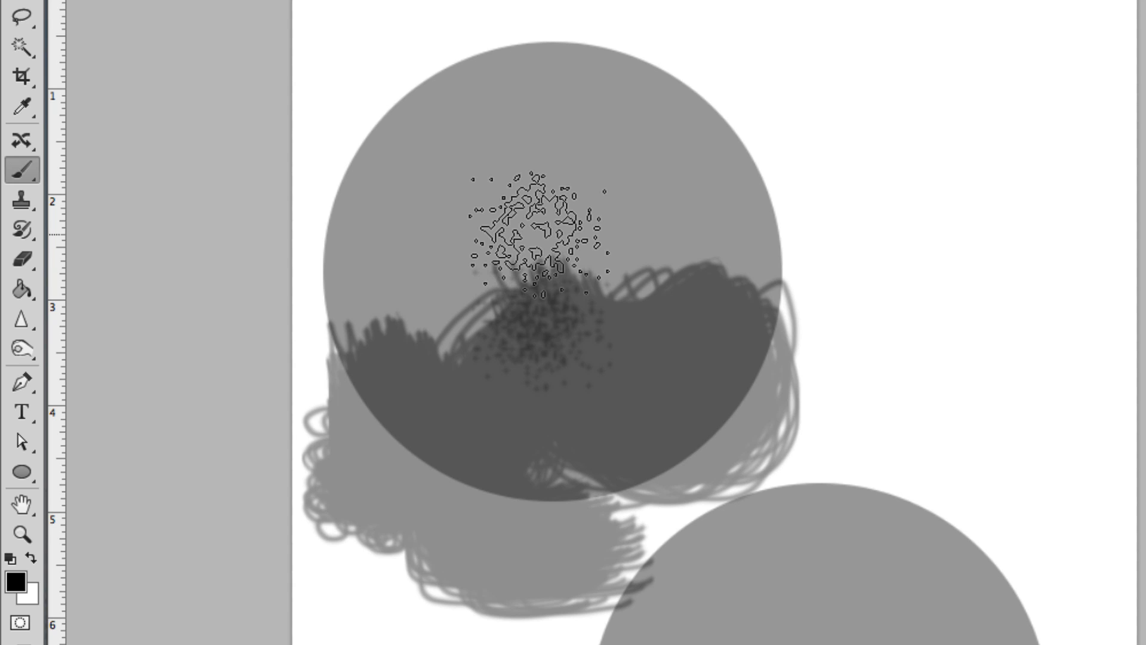
mouse_move(540, 233)
left_mouse_down()
mouse_move(563, 220)
mouse_move(632, 283)
mouse_move(635, 255)
mouse_move(641, 297)
mouse_move(657, 181)
mouse_move(588, 135)
mouse_move(592, 203)
mouse_move(516, 209)
mouse_move(442, 183)
mouse_move(556, 161)
mouse_move(518, 233)
mouse_move(495, 229)
mouse_move(537, 340)
left_mouse_up()
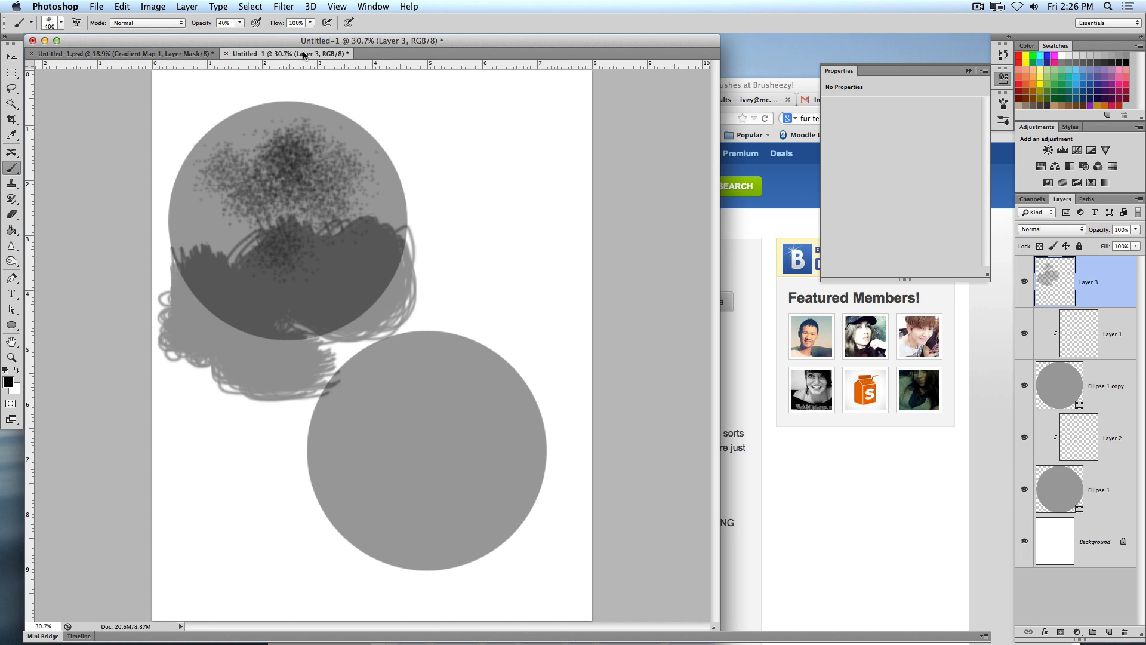
Switch to the still-life painting and select Layer 6, the clipped shading layer of the pear
left_click(125, 53)
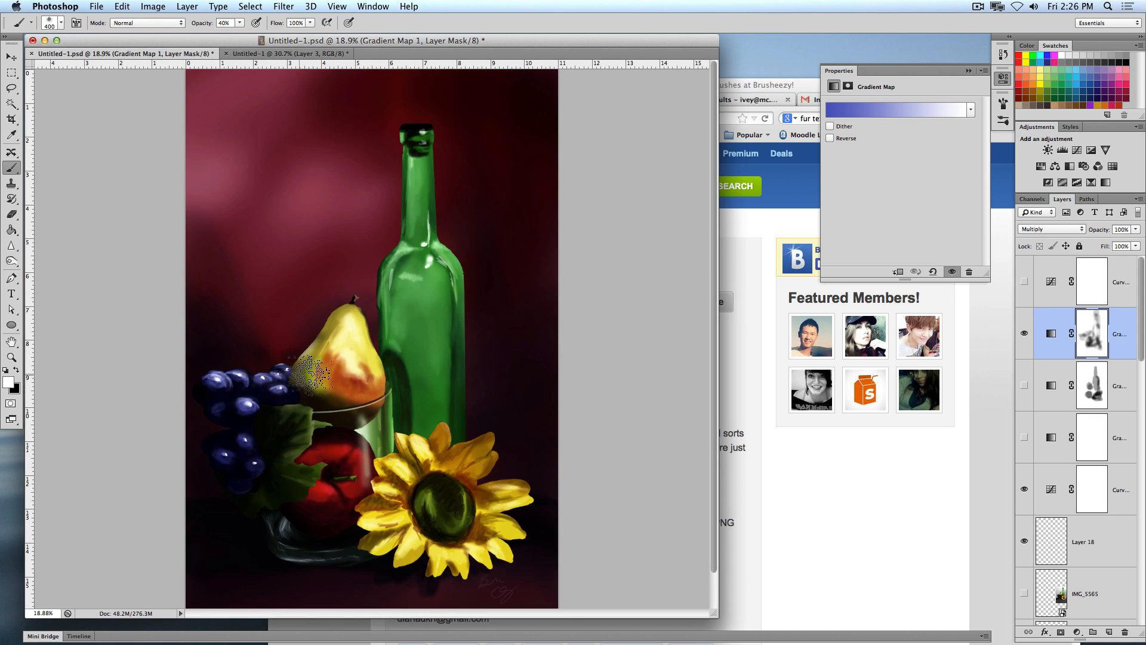
key("x")
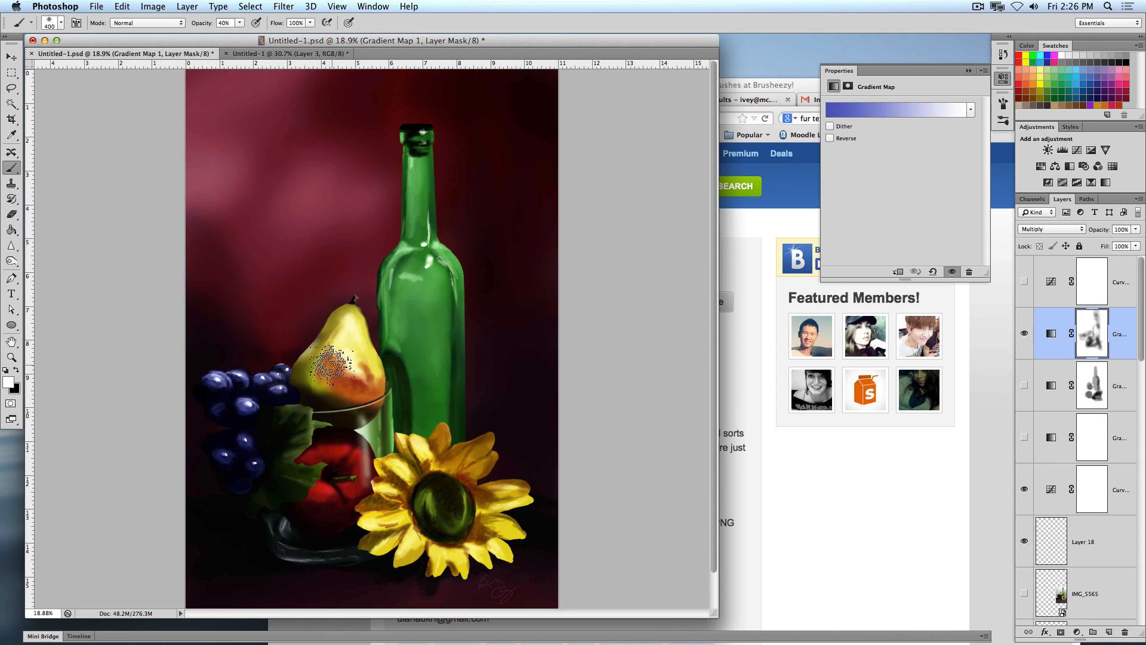
key("super+equal")
key("super+equal")
key("super+equal")
key("super+equal")
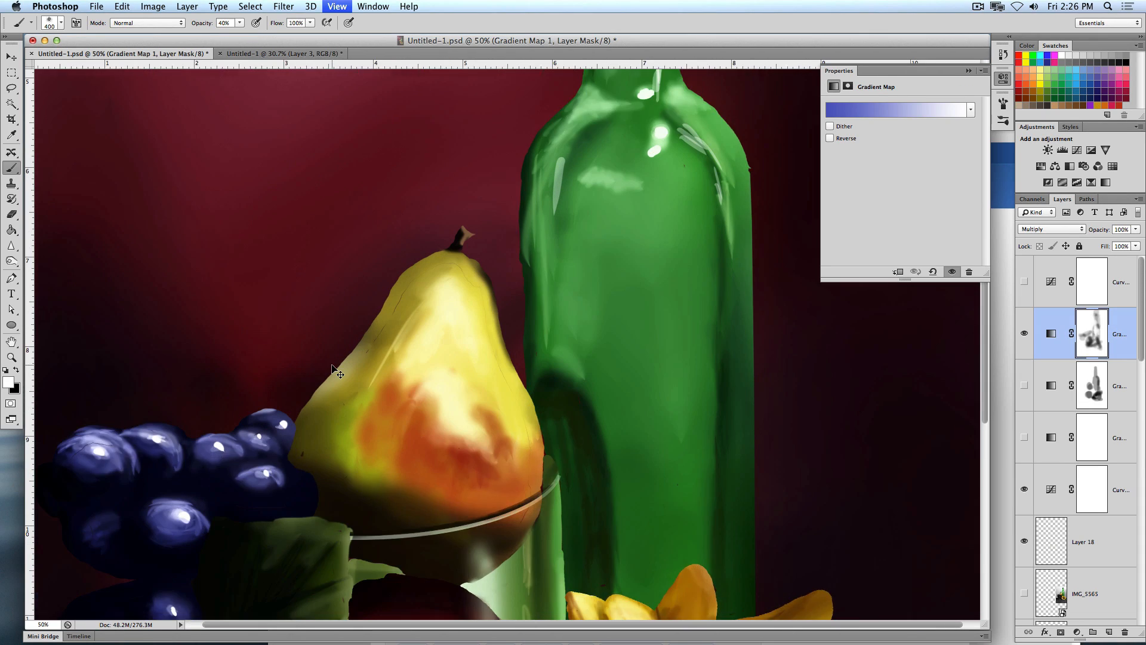
scroll(1104, 459, "down", 10)
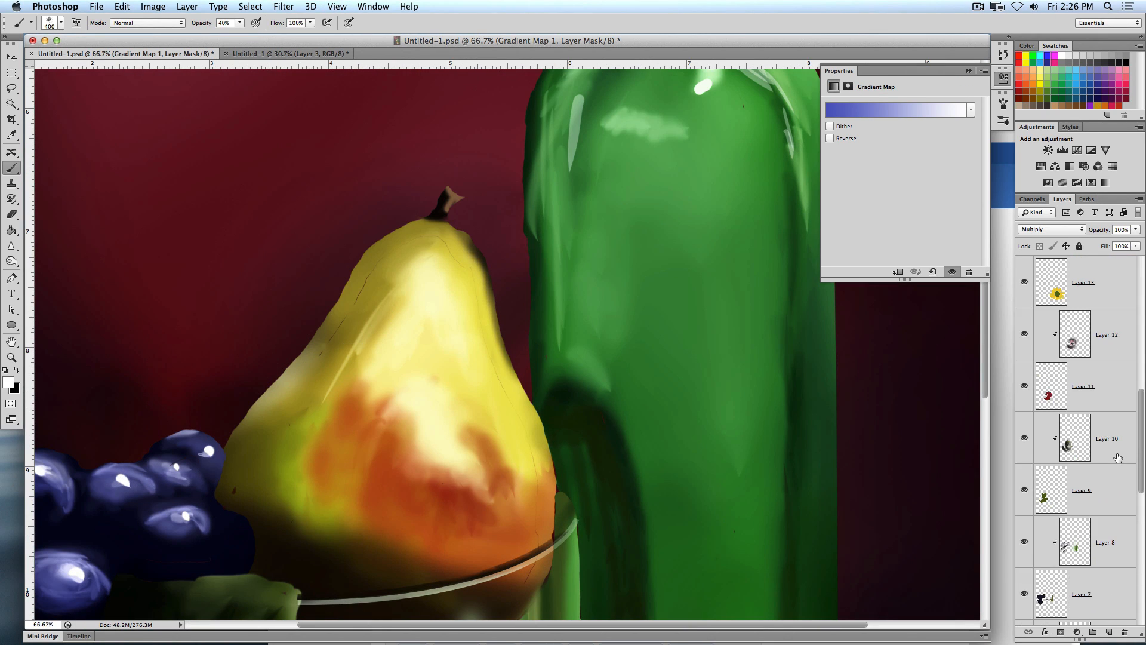
scroll(1089, 462, "down", 3)
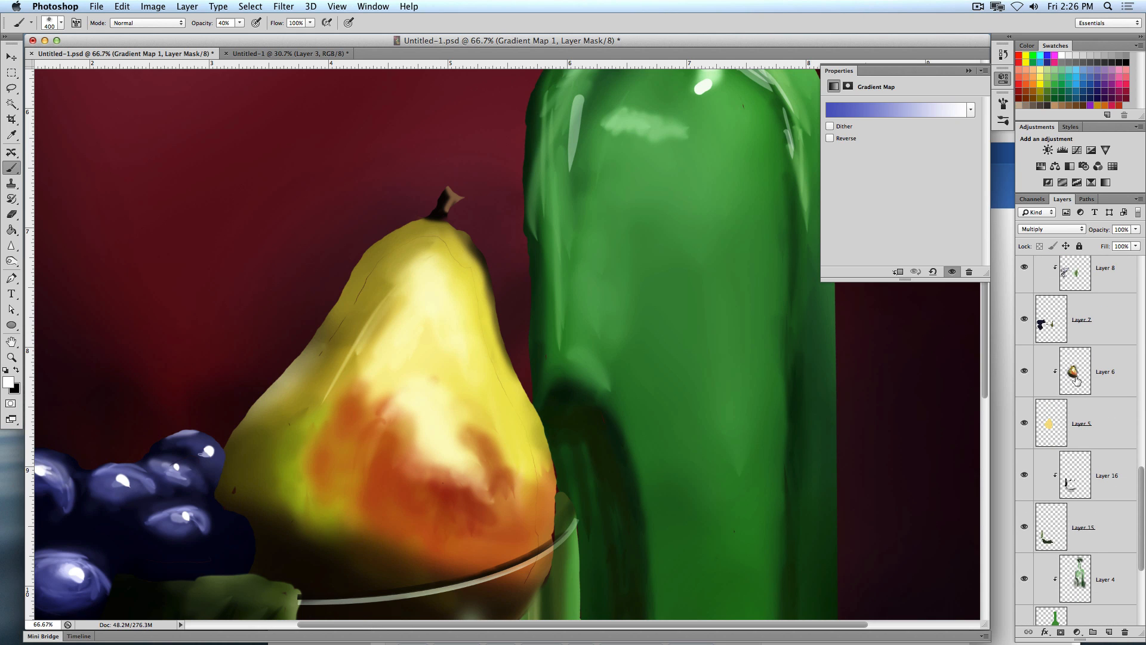
left_click(1074, 379)
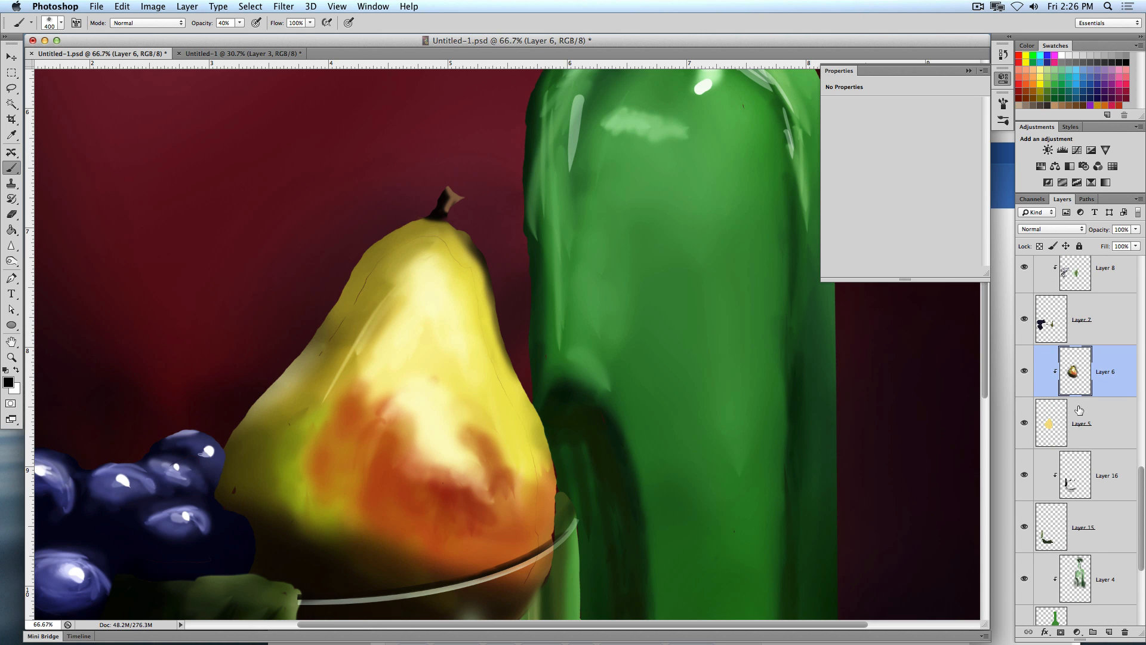
Sample the pear's orange-red, reduce the spatter brush to 200 px and stipple speckles over the pear's blush
left_click(395, 475, "alt")
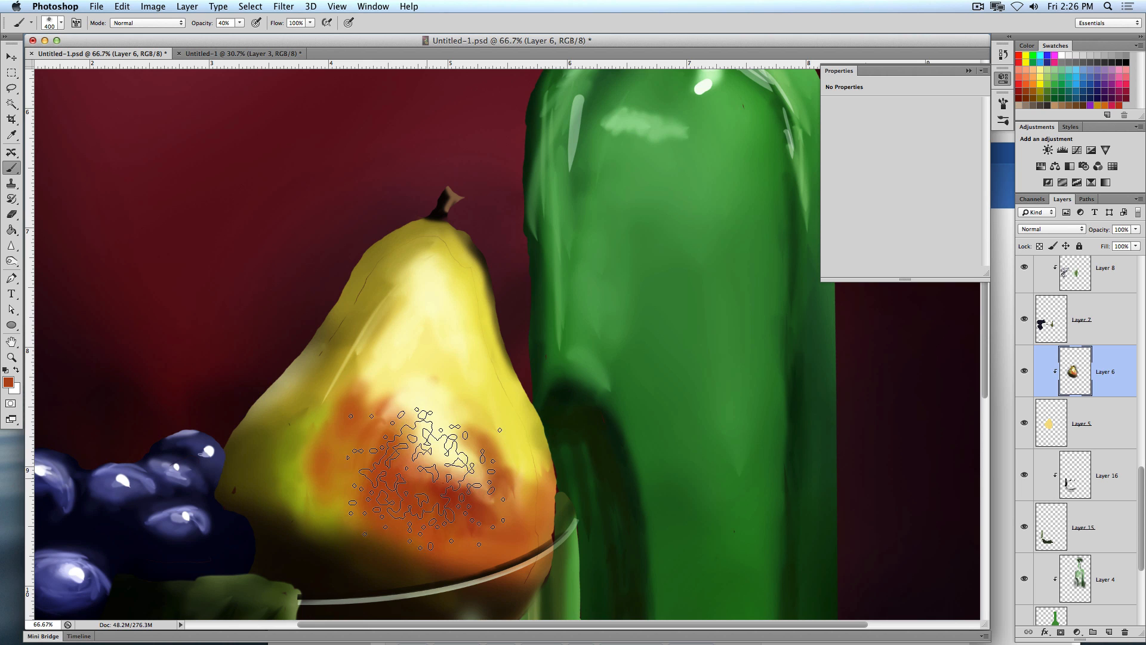
key("bracketleft")
key("bracketleft")
key("bracketleft")
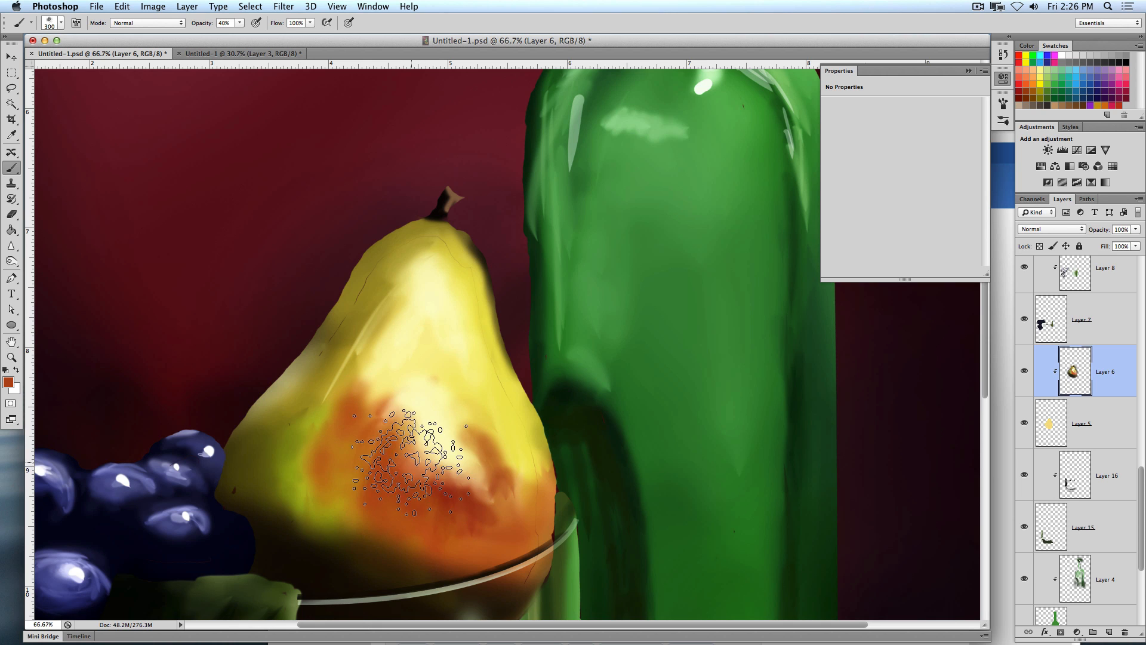
left_click_drag(418, 444, 408, 433)
mouse_move(454, 477)
left_mouse_down()
mouse_move(481, 487)
mouse_move(444, 558)
mouse_move(370, 486)
mouse_move(358, 532)
left_mouse_up()
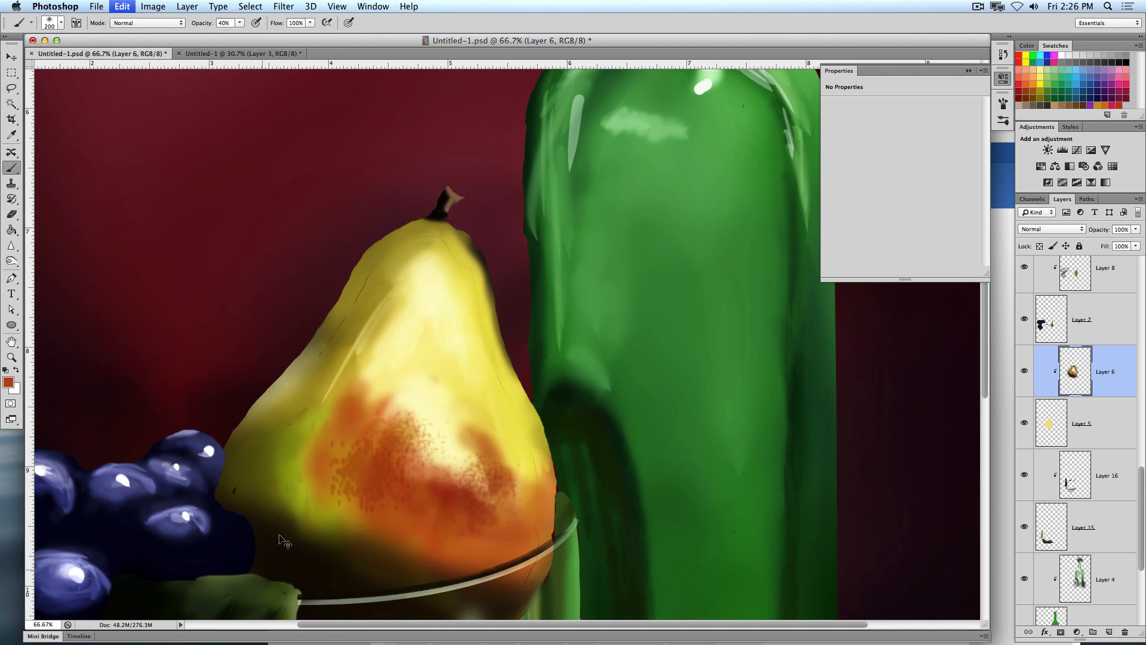
Sample a darker red and a lighter orange from the pear, and stipple speckles over its blush and left side
mouse_move(302, 624)
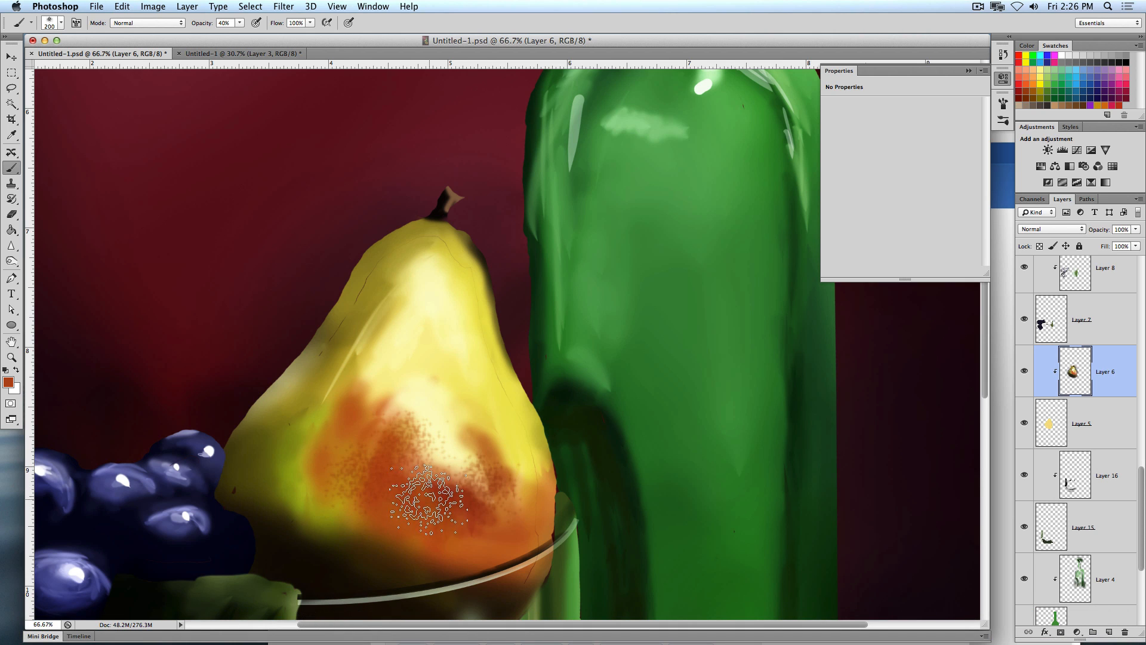
left_click(448, 478, "alt")
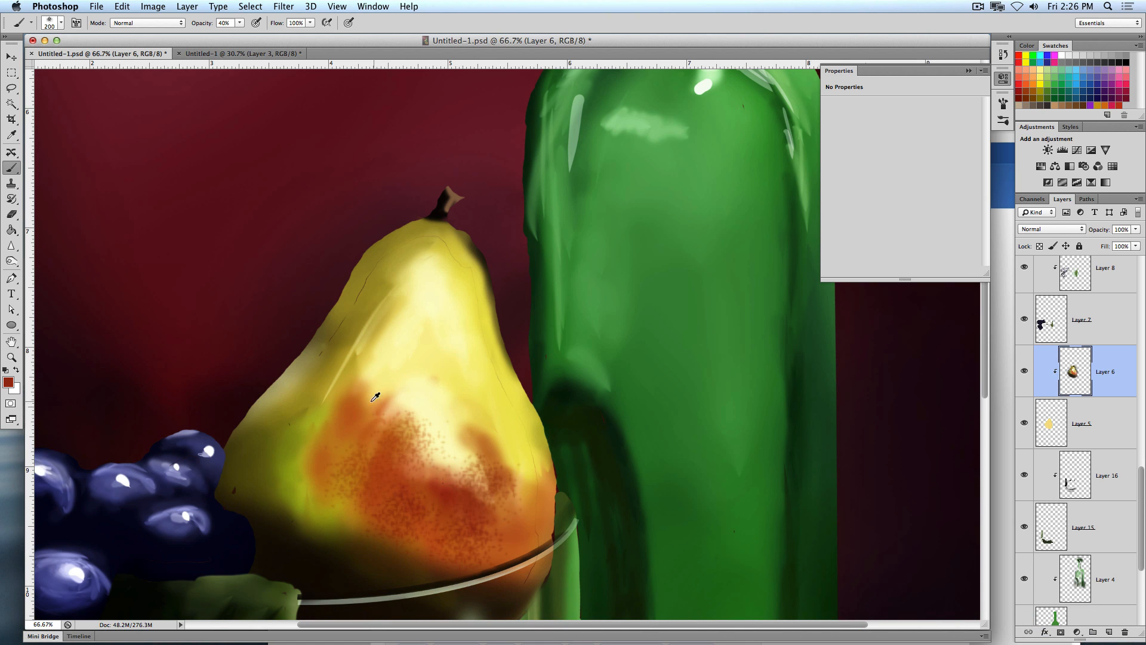
left_click(337, 372)
left_click(366, 517)
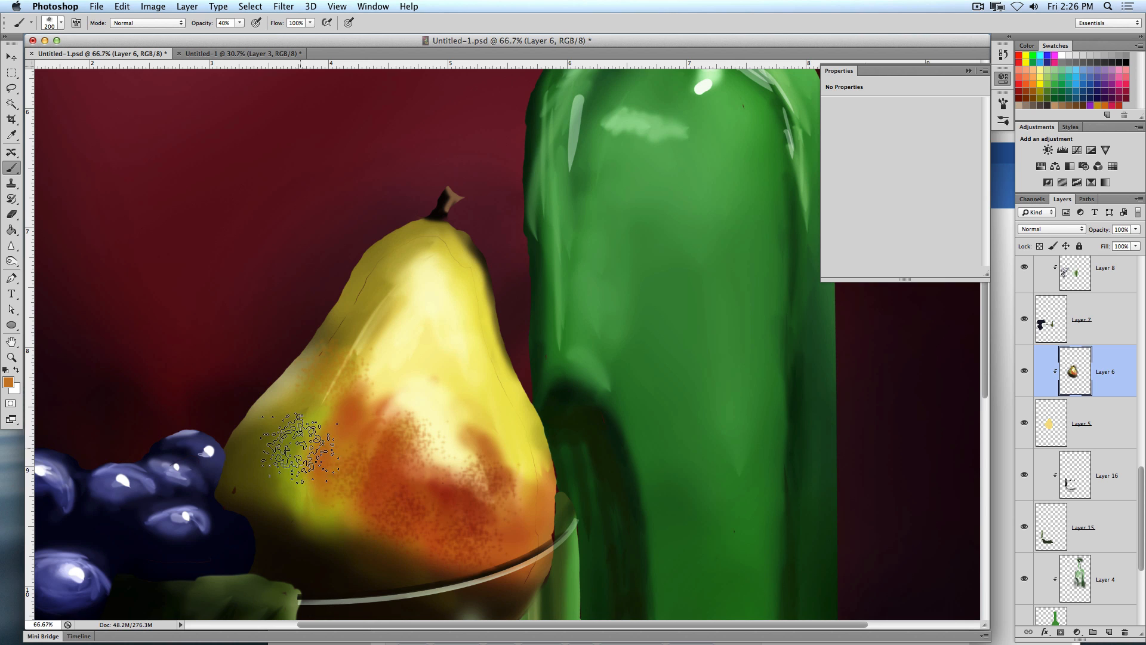
left_click(297, 445)
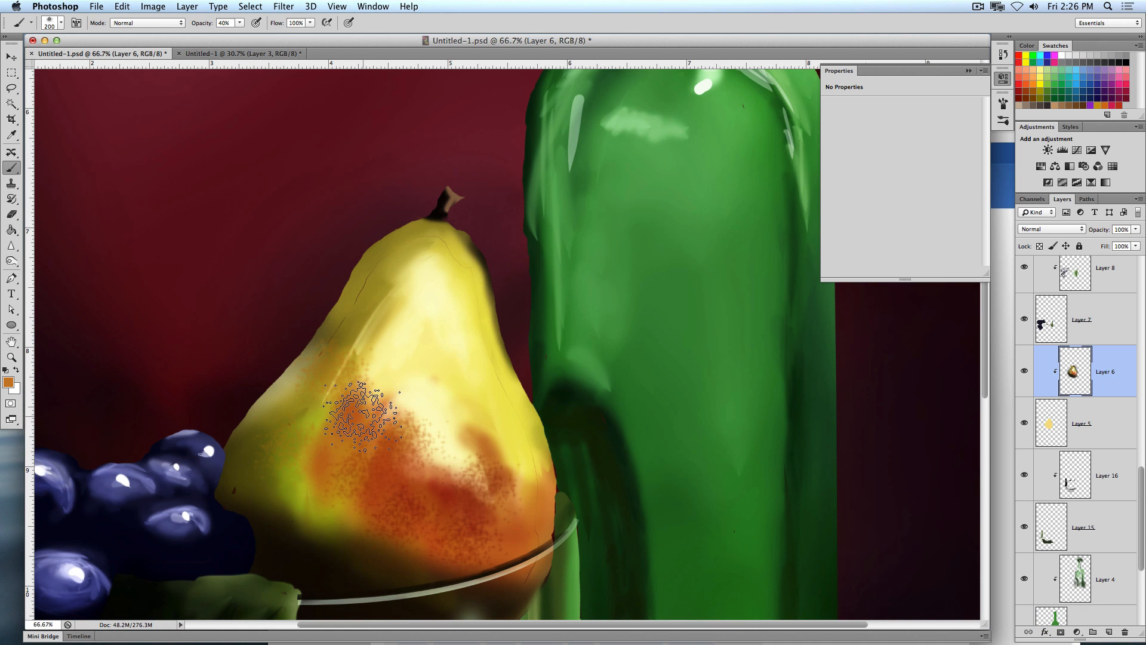
Sample the pear's pale yellow highlight and stipple light speckles over its right side and the edge of the blush
key("super+equal")
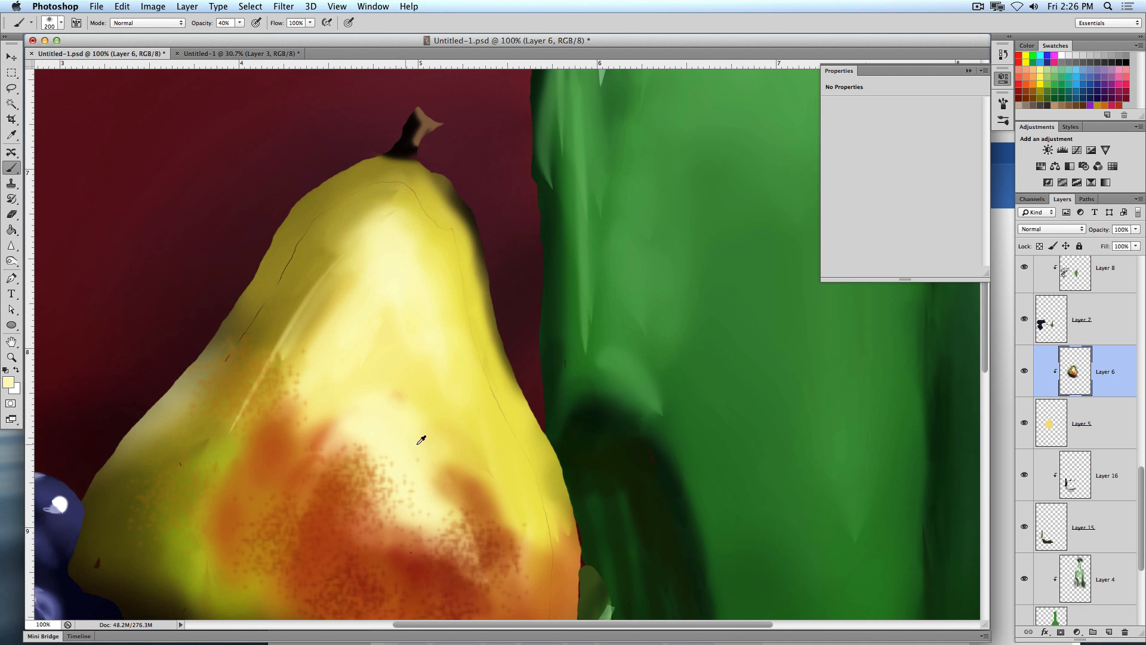
left_click(464, 436)
left_click(474, 515)
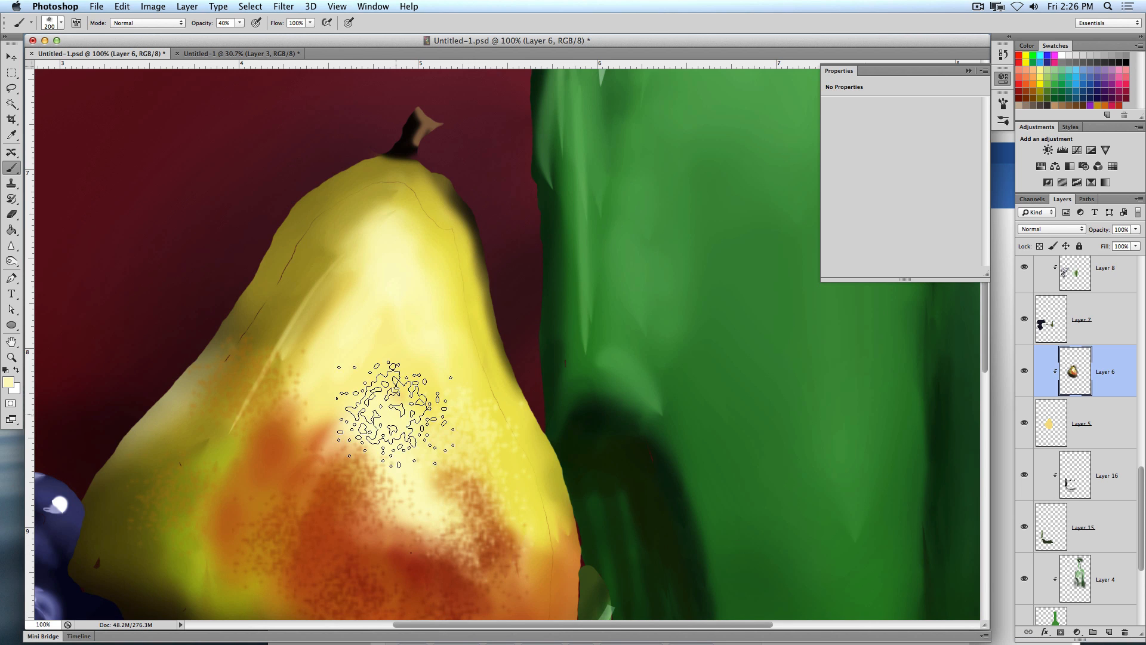
key("super+0")
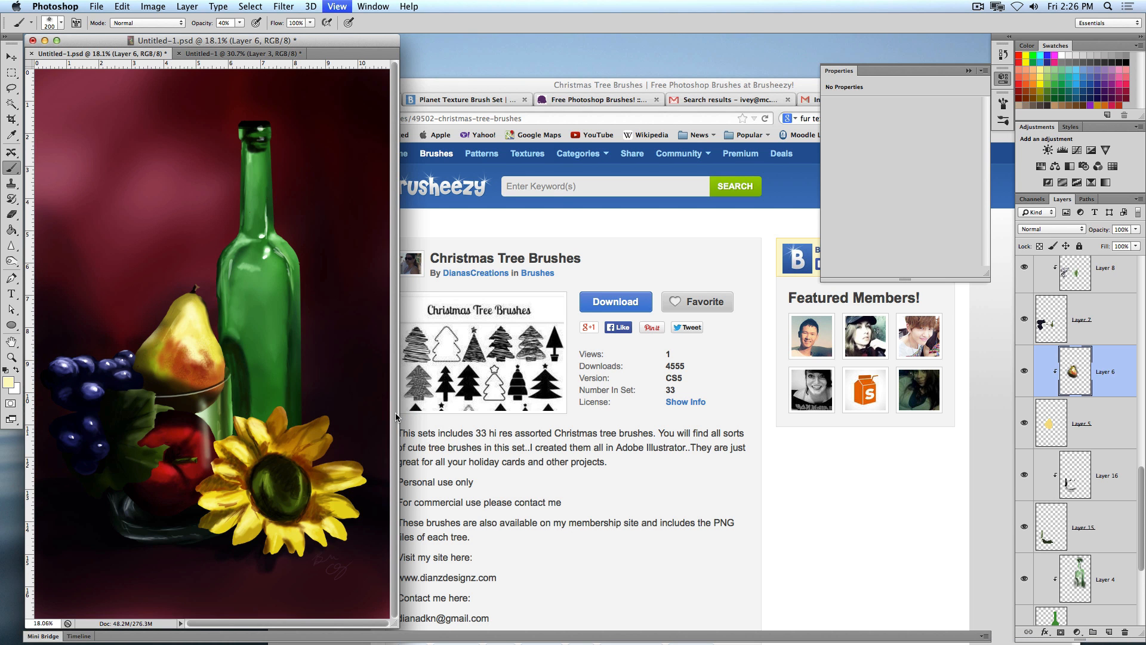
key("super+equal")
key("super+equal")
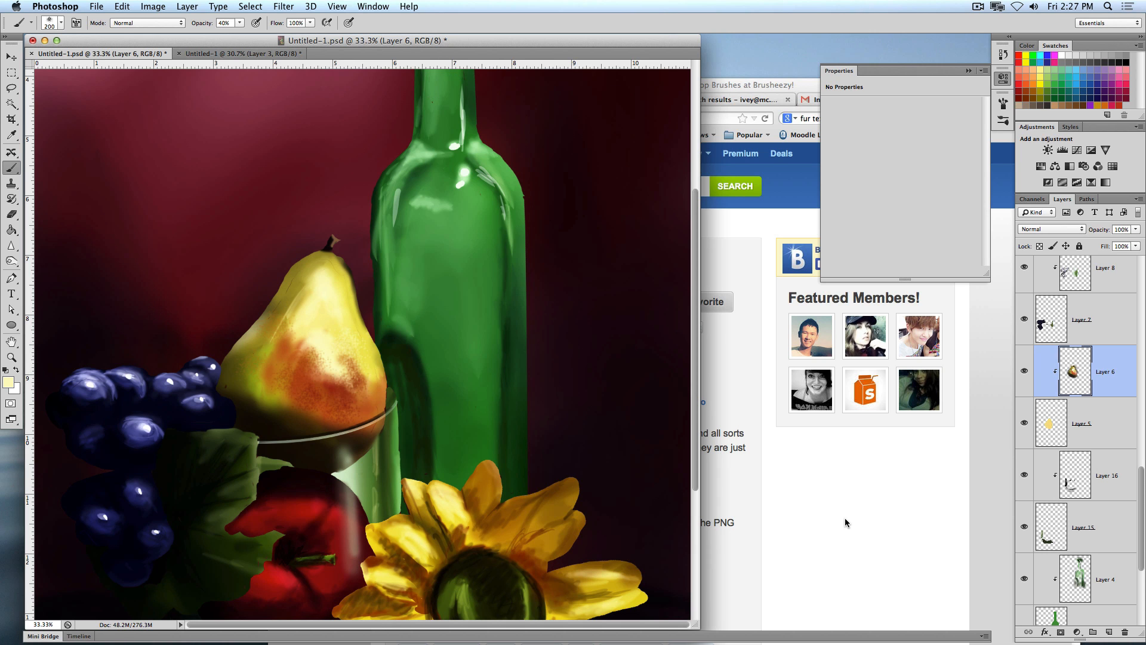
Switch to Firefox, move the browser window fully into view and open the Planet Texture Brush Set page
left_click(861, 517)
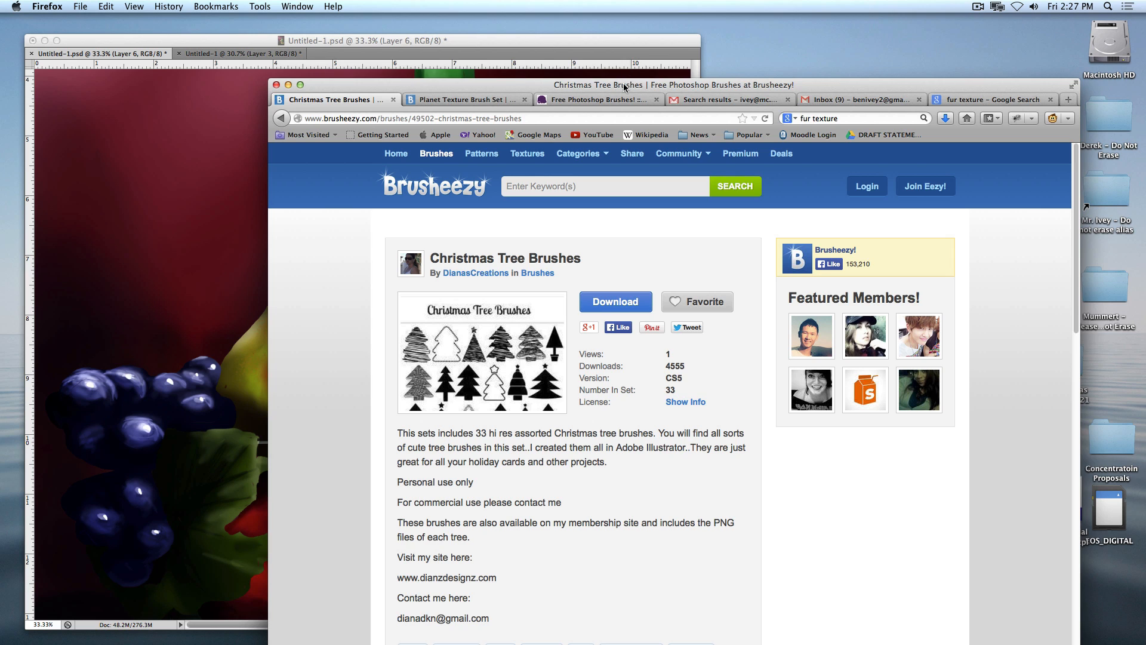
left_click_drag(625, 88, 585, 37)
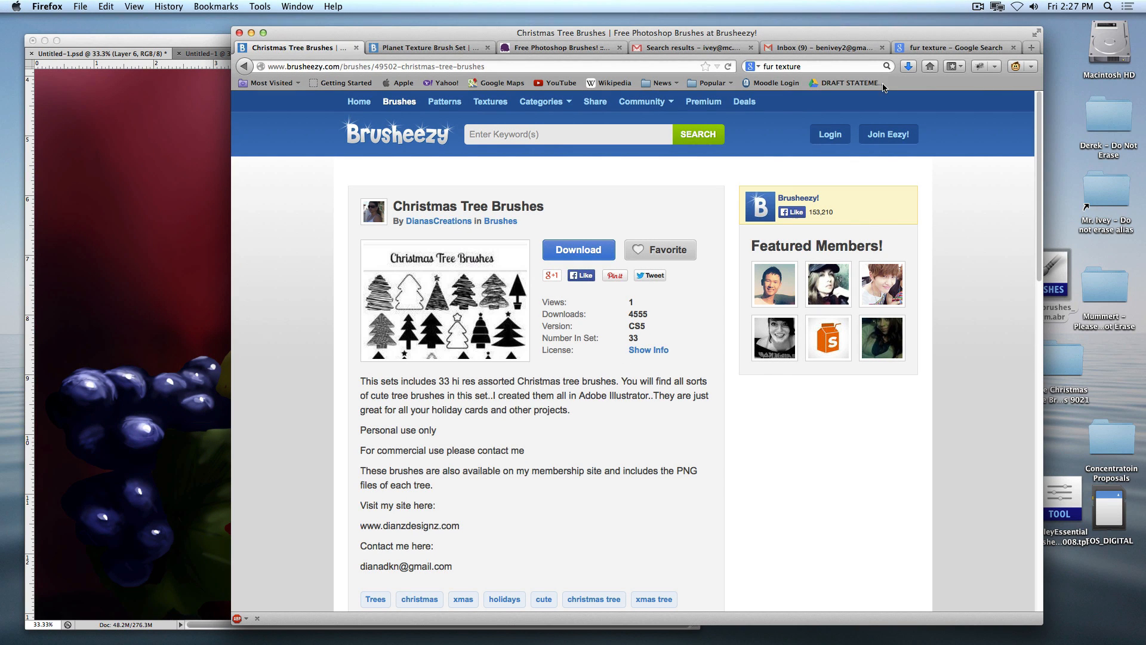
left_click(438, 51)
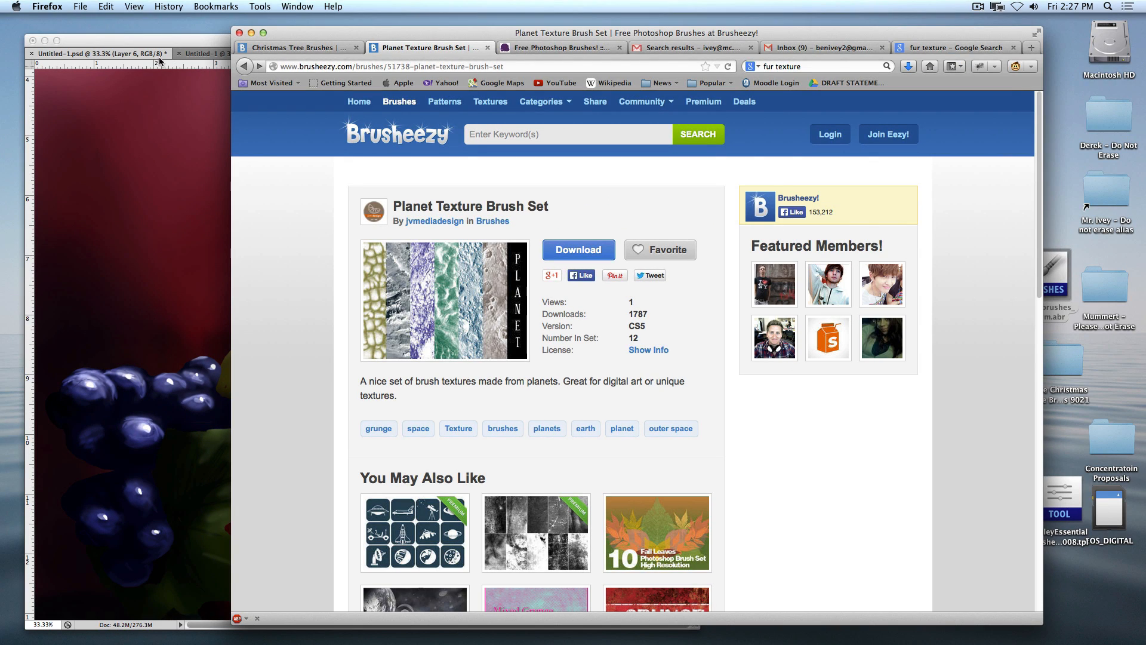
Return to the two-circle practice document in Photoshop and clear all test strokes from Layer 3
left_click(165, 43)
left_click(201, 53)
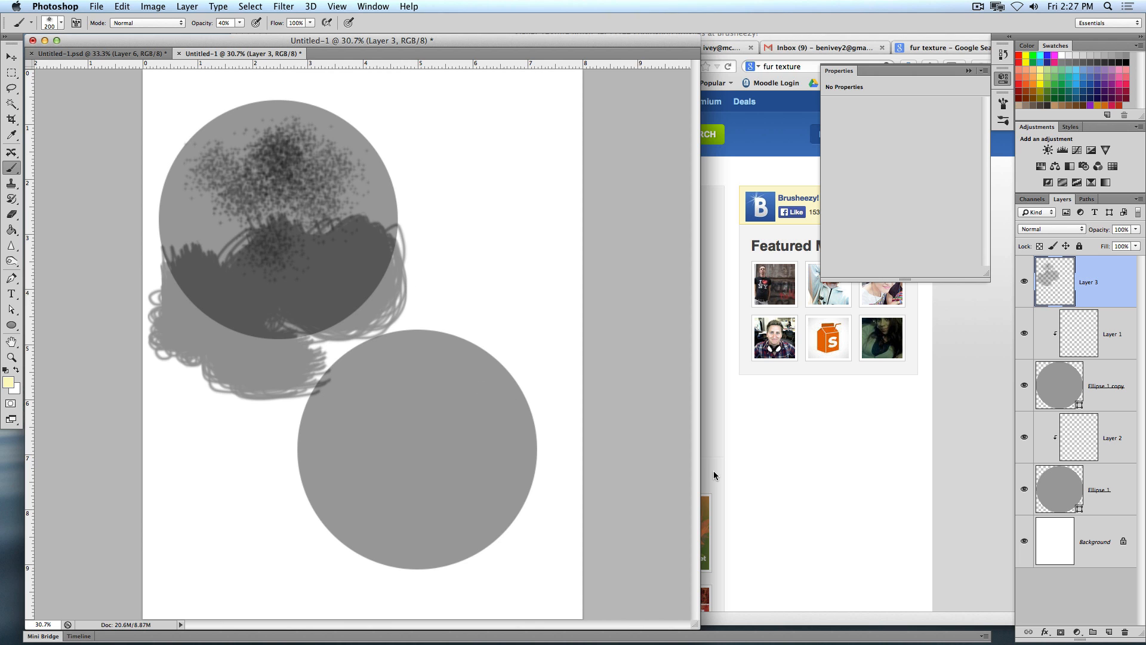
key("super+a")
key("Delete")
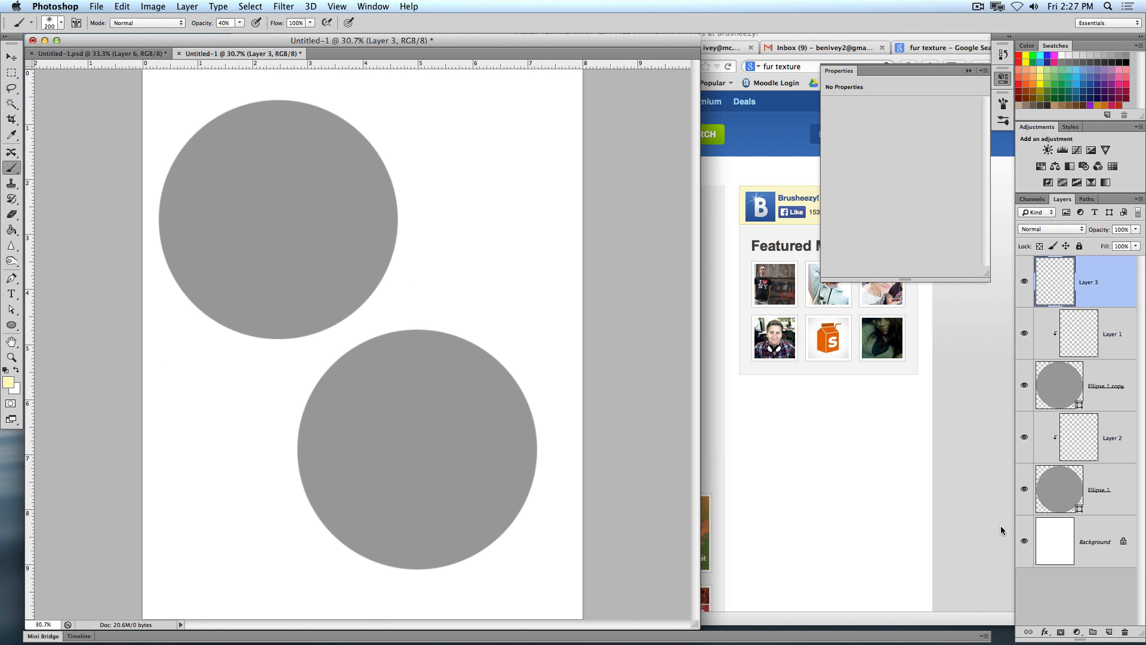
Minimize the Firefox window and move planet_brushes_by_jvm.abr into open space on the desktop
left_click(974, 596)
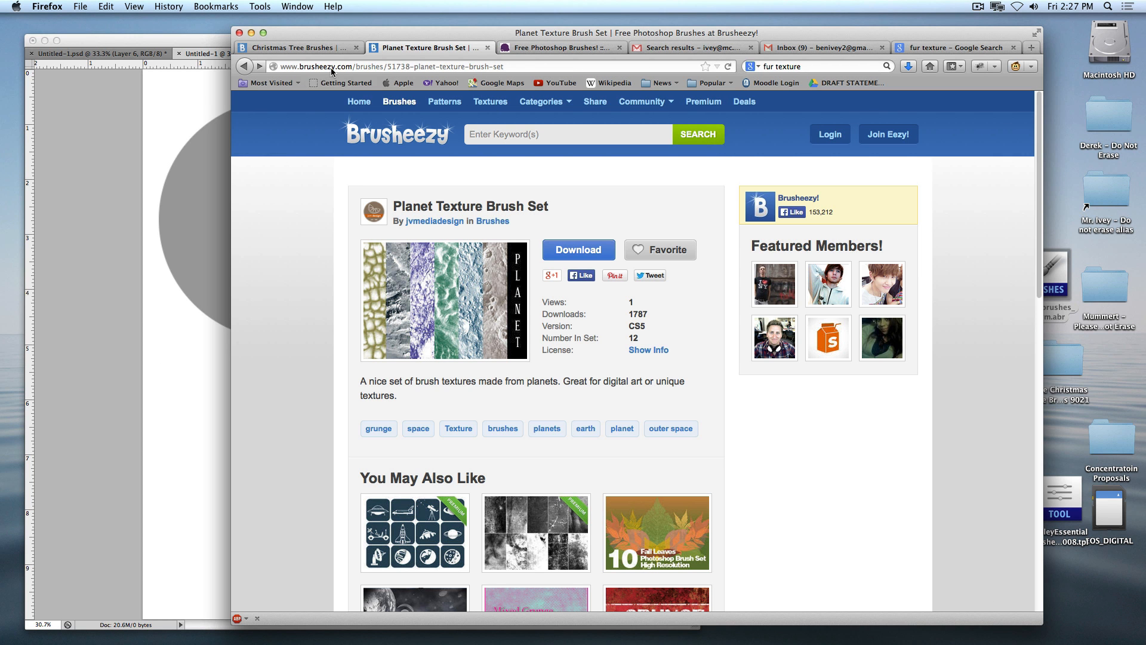
left_click(251, 32)
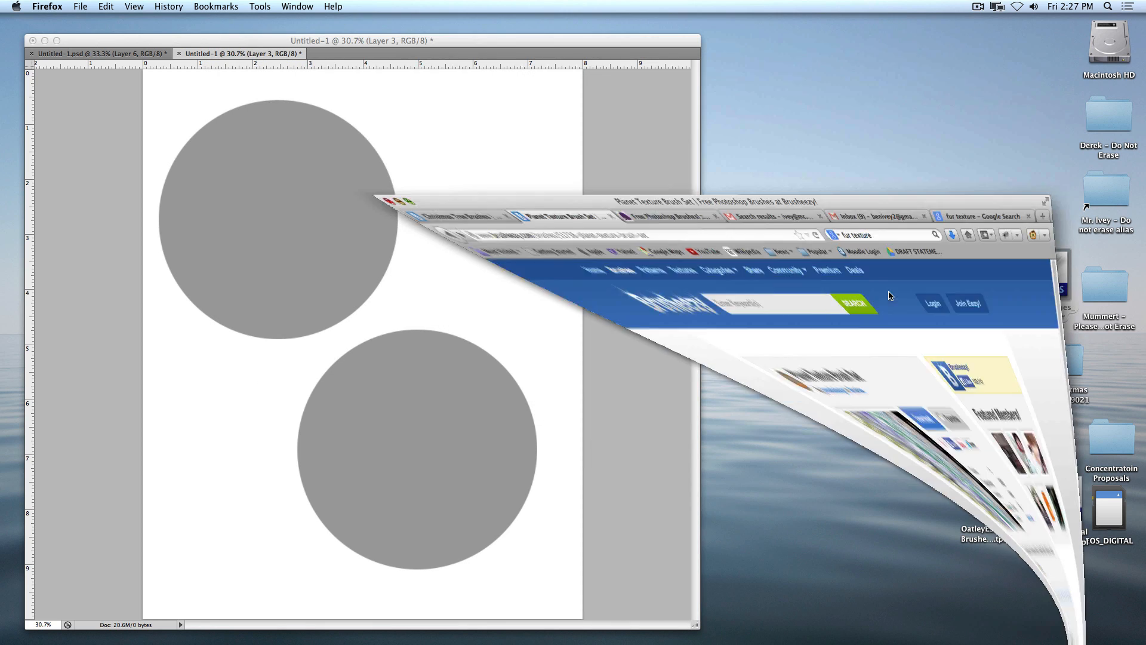
left_click_drag(1045, 276, 917, 306)
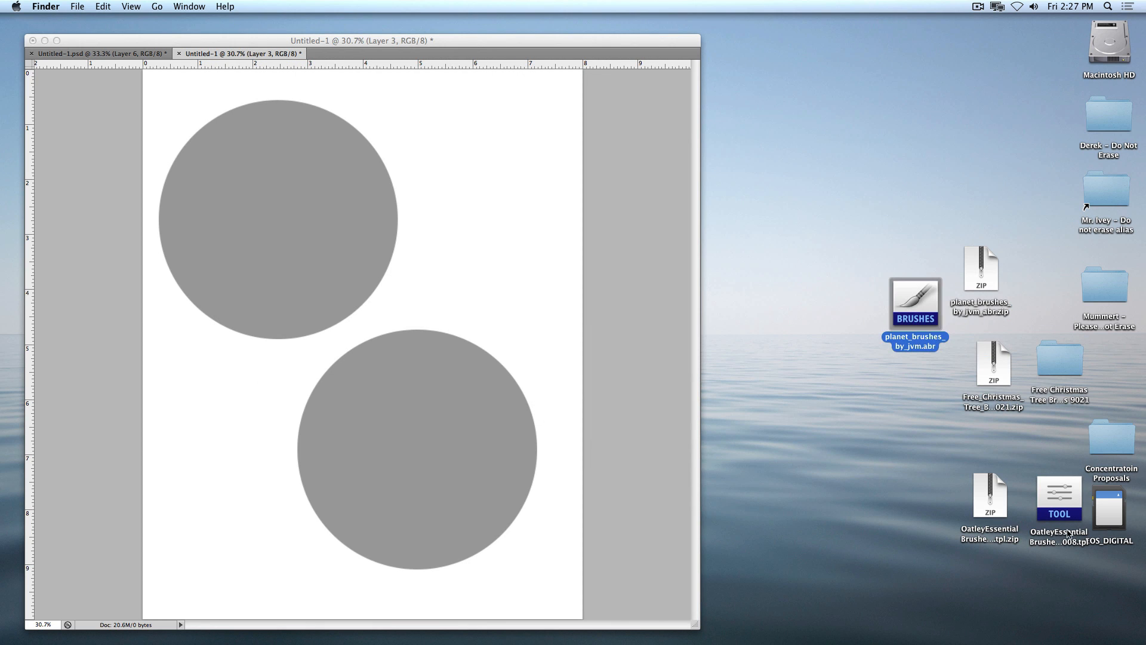
Move Xmas Tree Brushes 9021.abr out of the Free Christmas Tree Brushes 9021 folder onto the desktop, below the planet brushes file
left_click_drag(1058, 358, 1087, 363)
double_click(1086, 363)
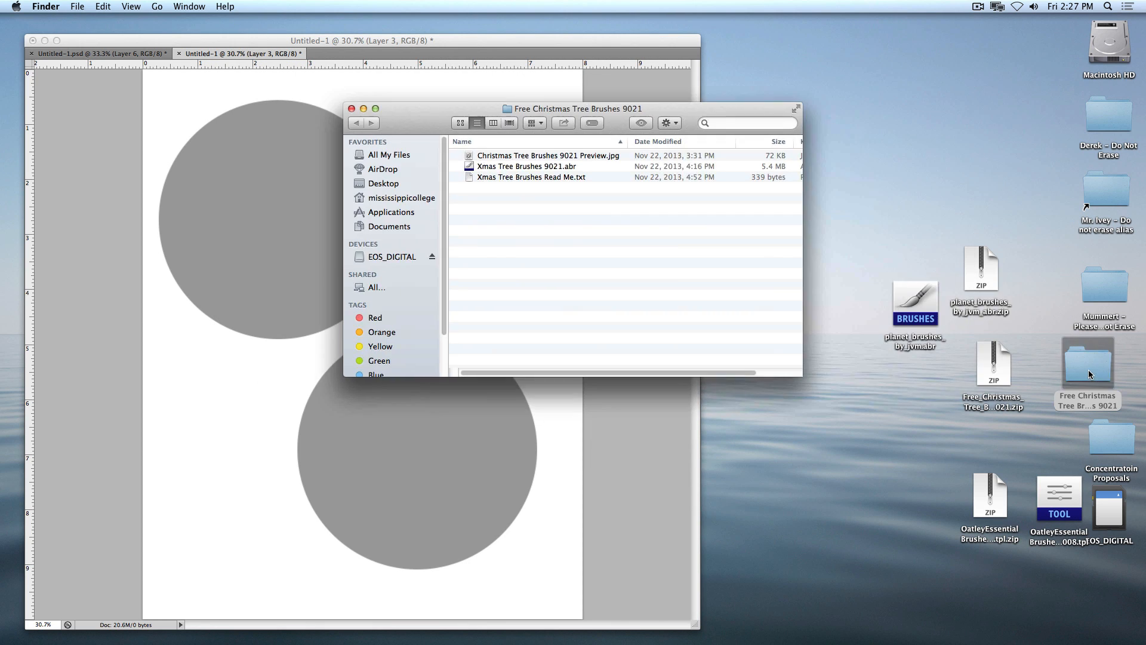
mouse_move(497, 169)
left_mouse_down()
mouse_move(841, 361)
mouse_move(746, 417)
mouse_move(929, 388)
left_mouse_up()
key("super+w")
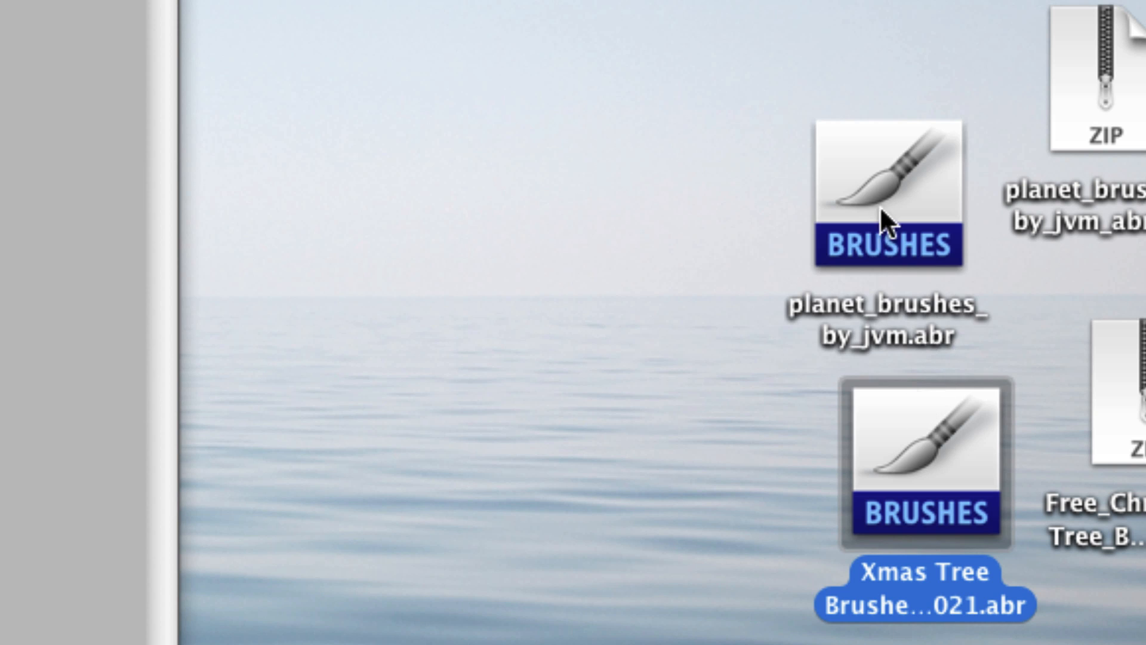
left_click_drag(879, 205, 850, 148)
left_click_drag(926, 475, 923, 550)
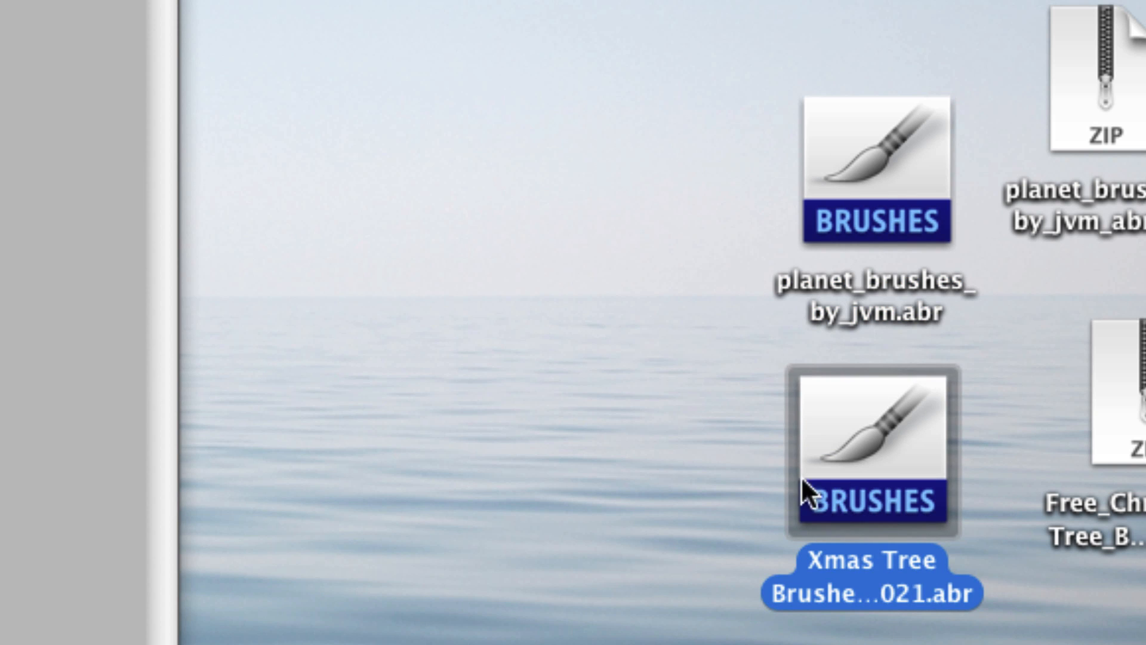
left_click(693, 432)
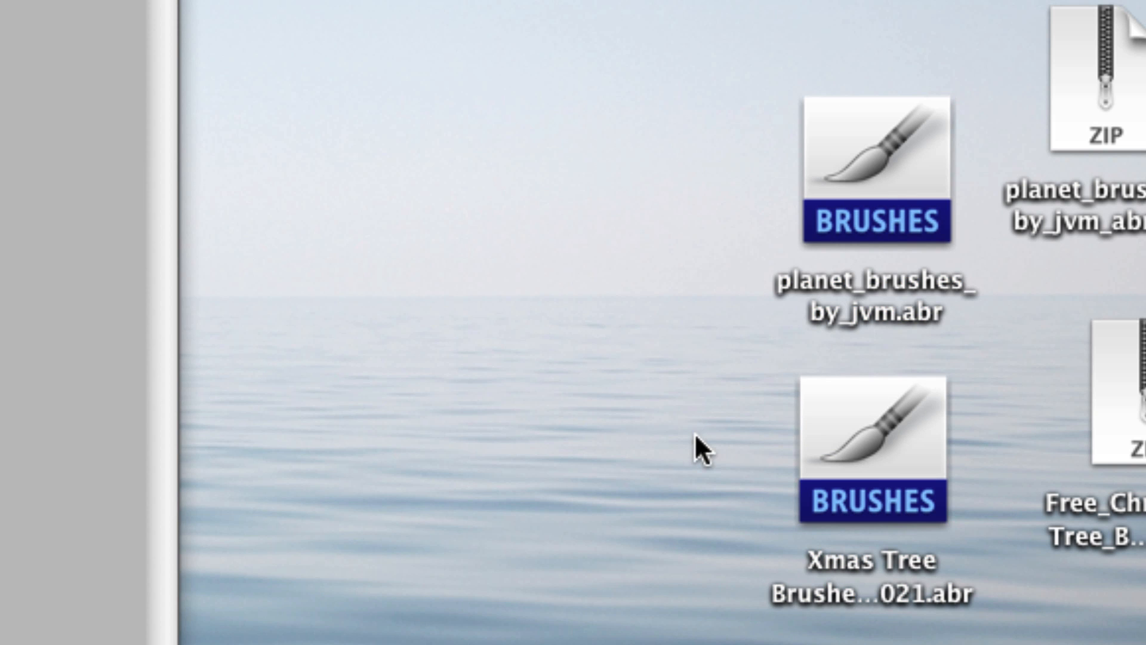
Load the planet_brushes_by_jvm.abr and Xmas Tree Brushes 9021.abr sets into Photoshop, checking the brush presets after each one
double_click(840, 168)
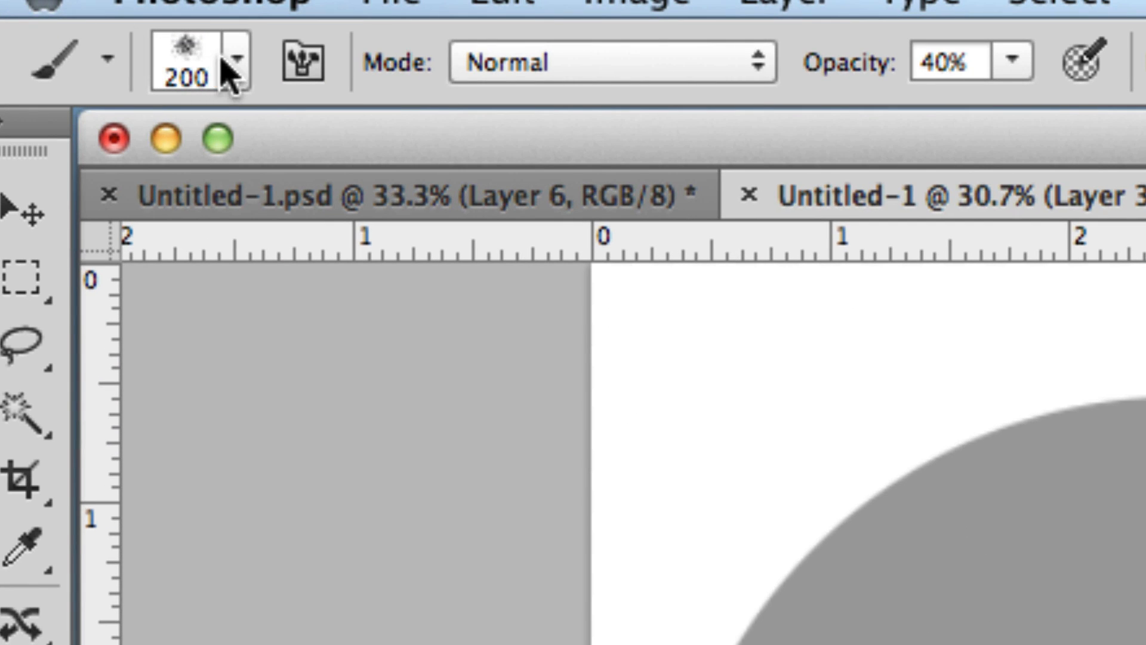
left_click(60, 24)
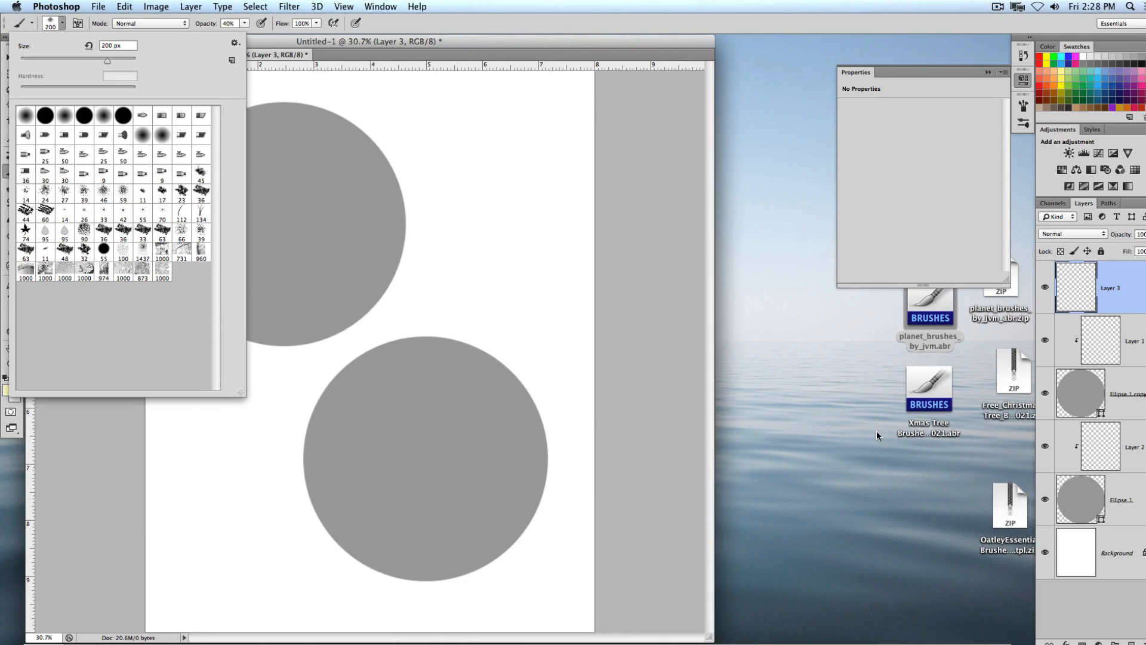
left_click(877, 432)
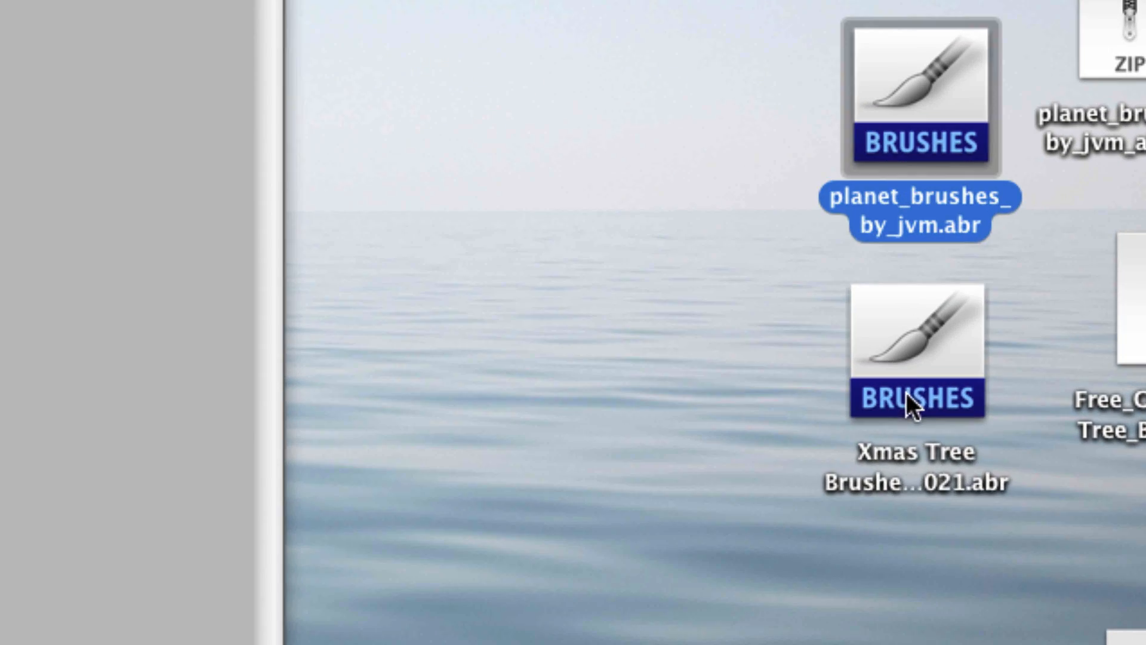
double_click(924, 358)
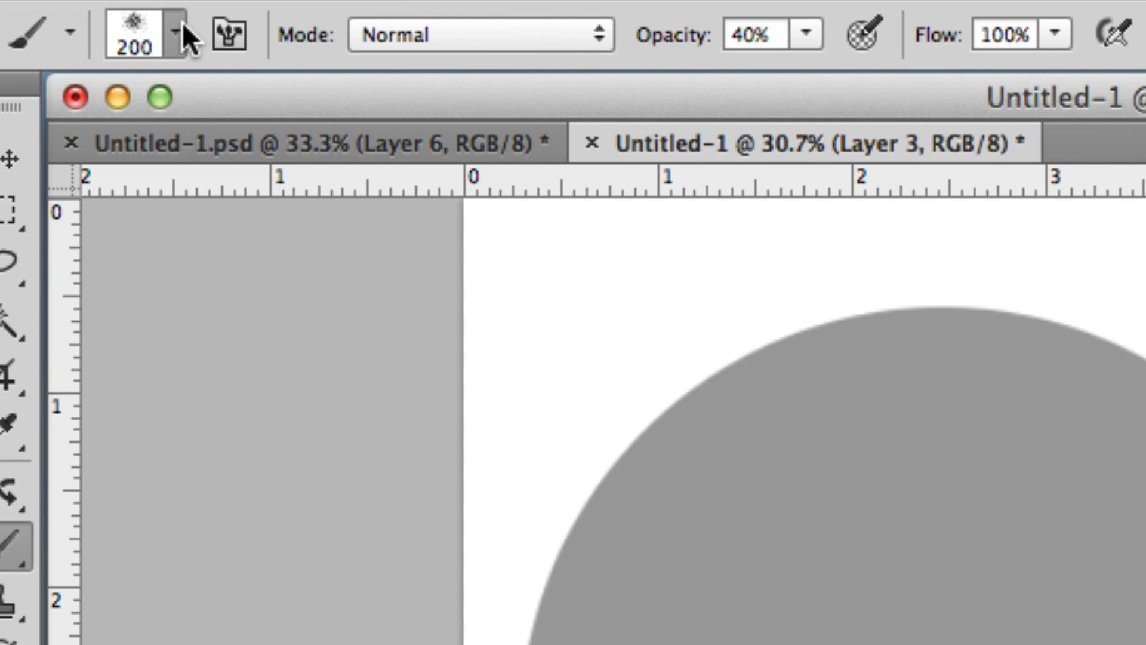
left_click(61, 23)
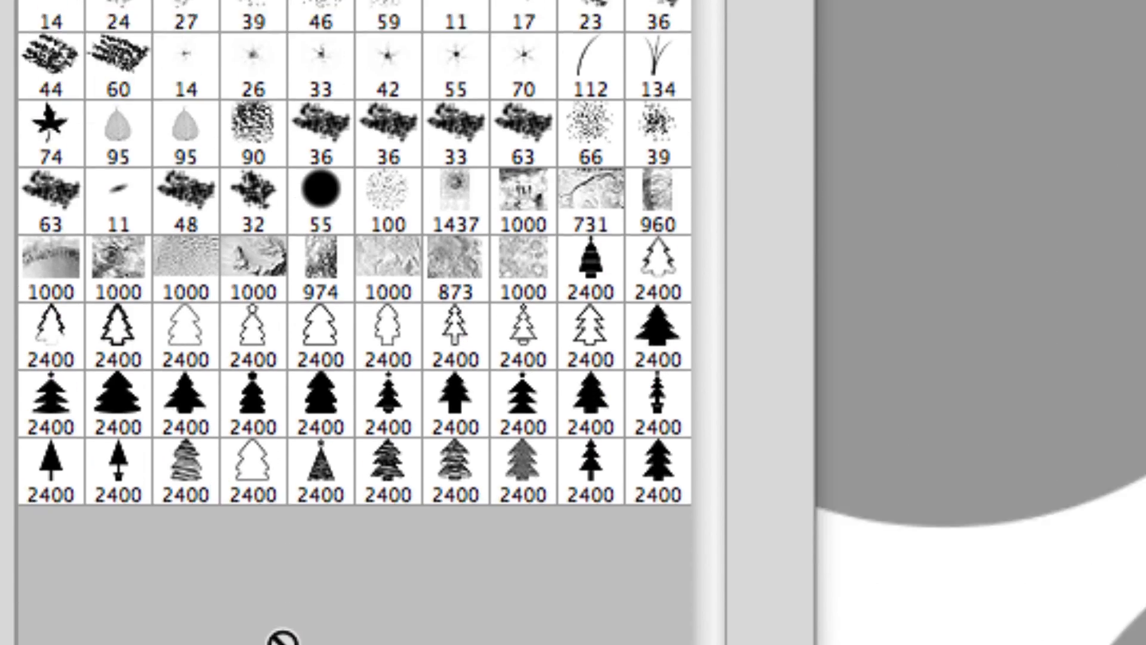
Choose the solid Christmas tree brush with a star on top, set its size to 148 px and test it beside the upper circle
left_click(397, 385)
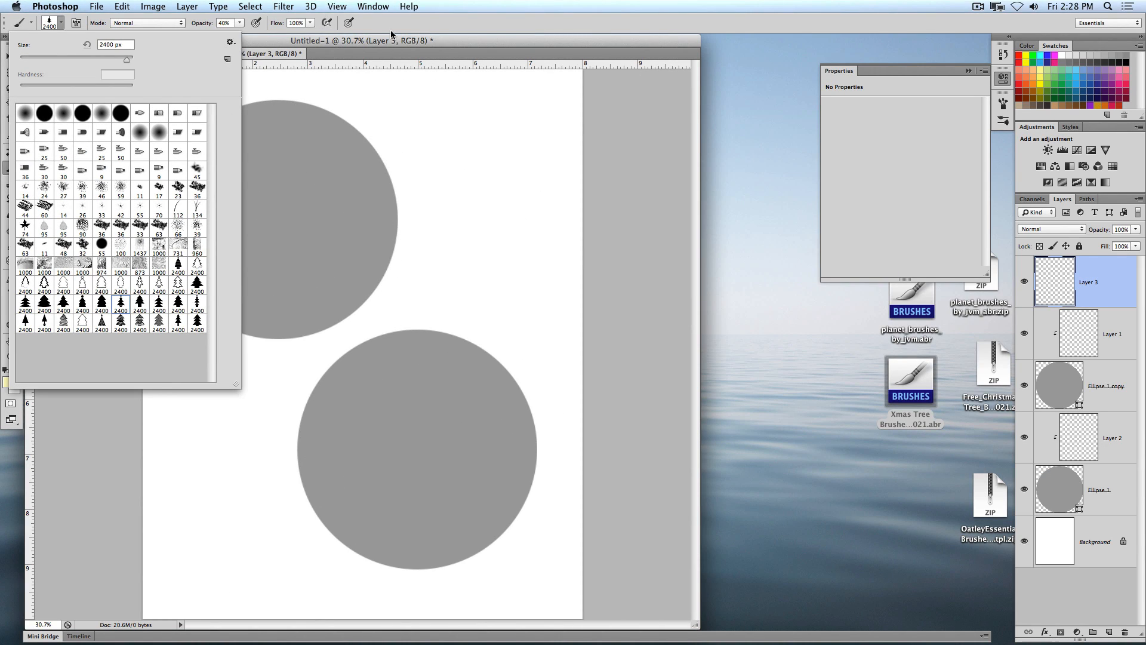
left_click(391, 32)
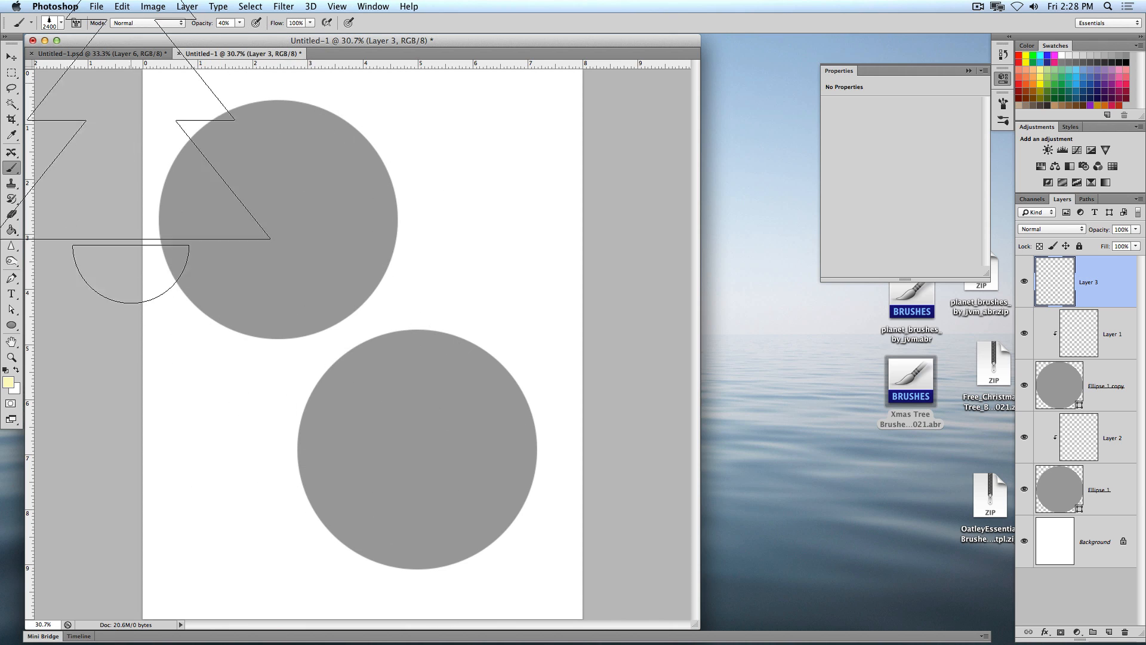
left_click(61, 24)
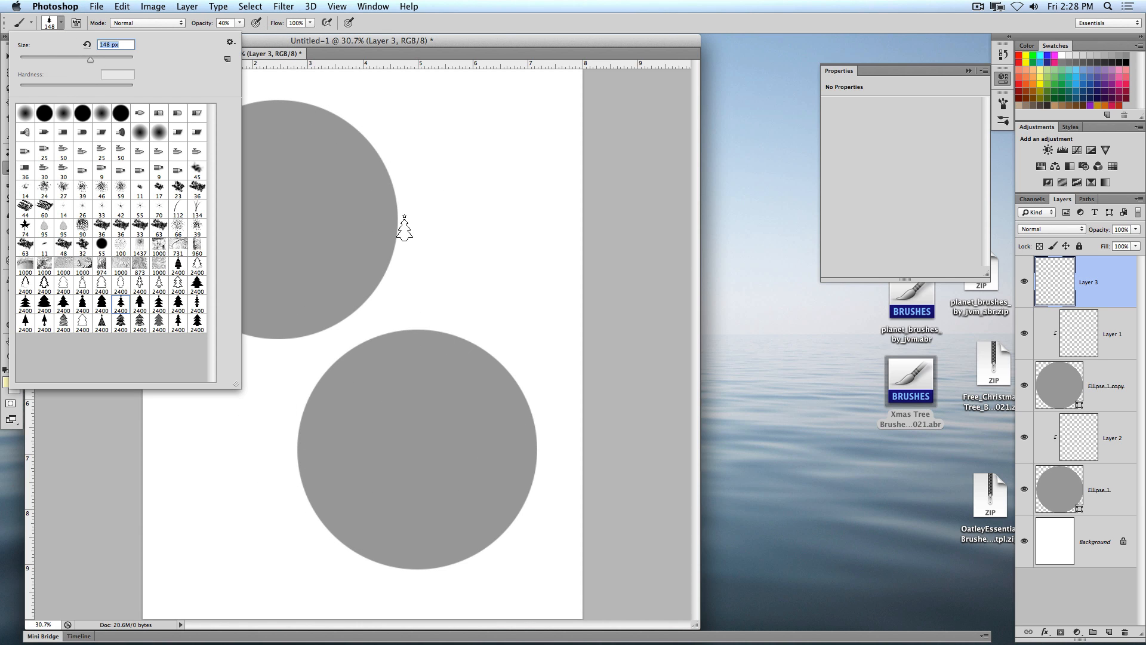
left_click_drag(433, 204, 455, 261)
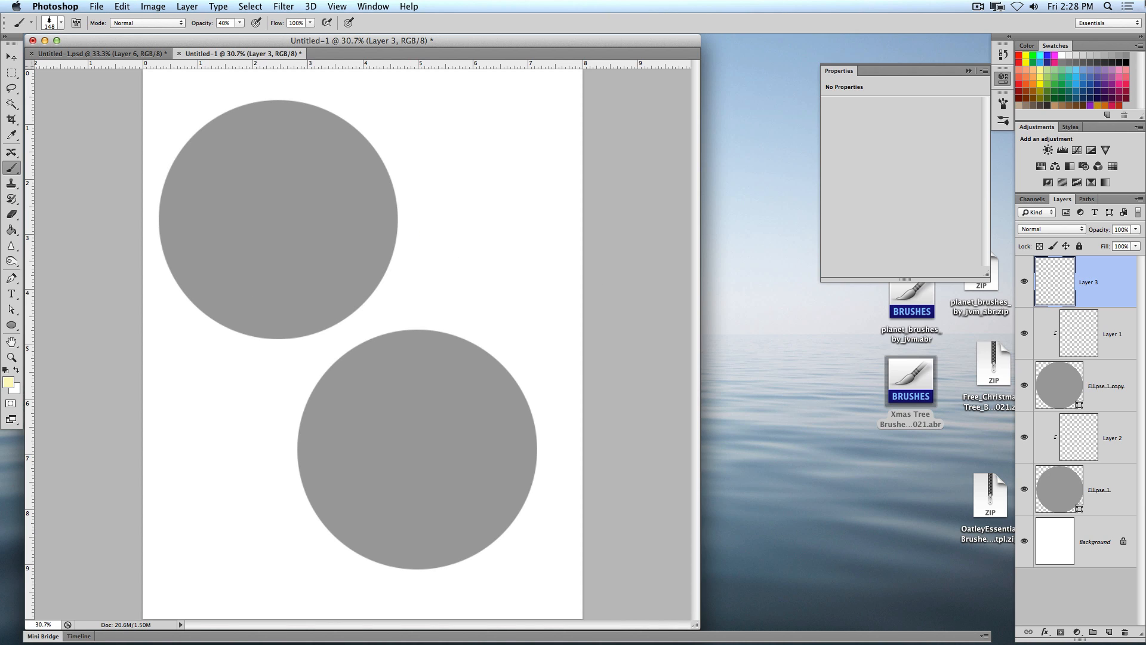
Stamp six dark blue trees at 250 px and 100% opacity on the white area beside the upper circle
left_click(445, 185)
left_click_drag(532, 161, 534, 206)
key("super+z")
left_click(497, 209)
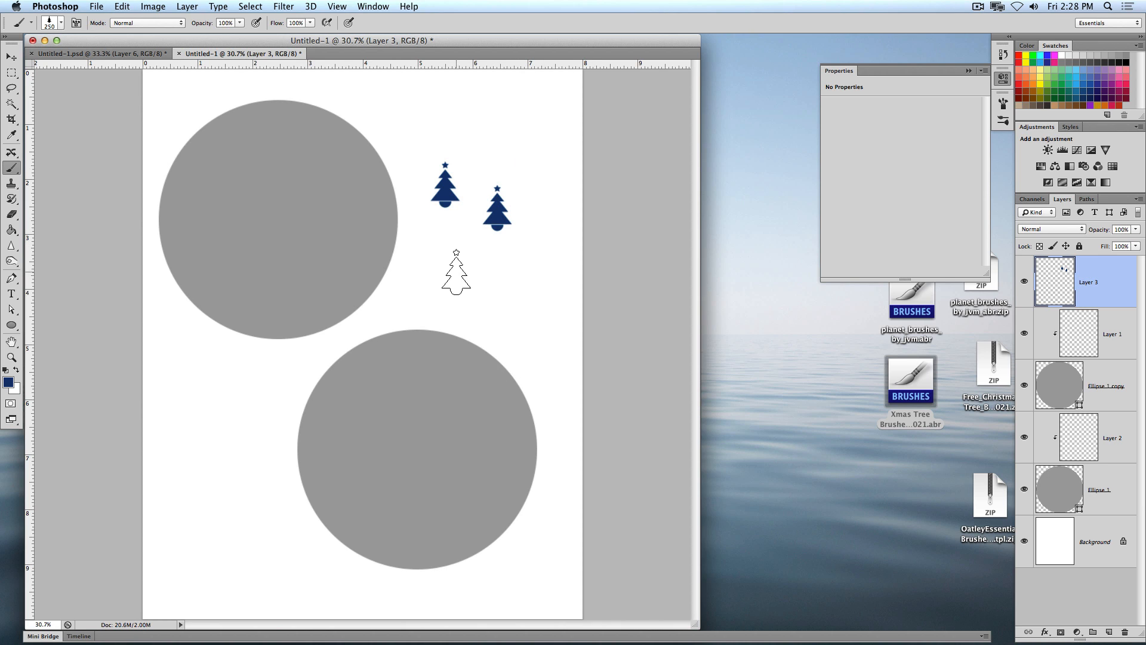
left_click(456, 271)
left_click(527, 281)
left_click(545, 194)
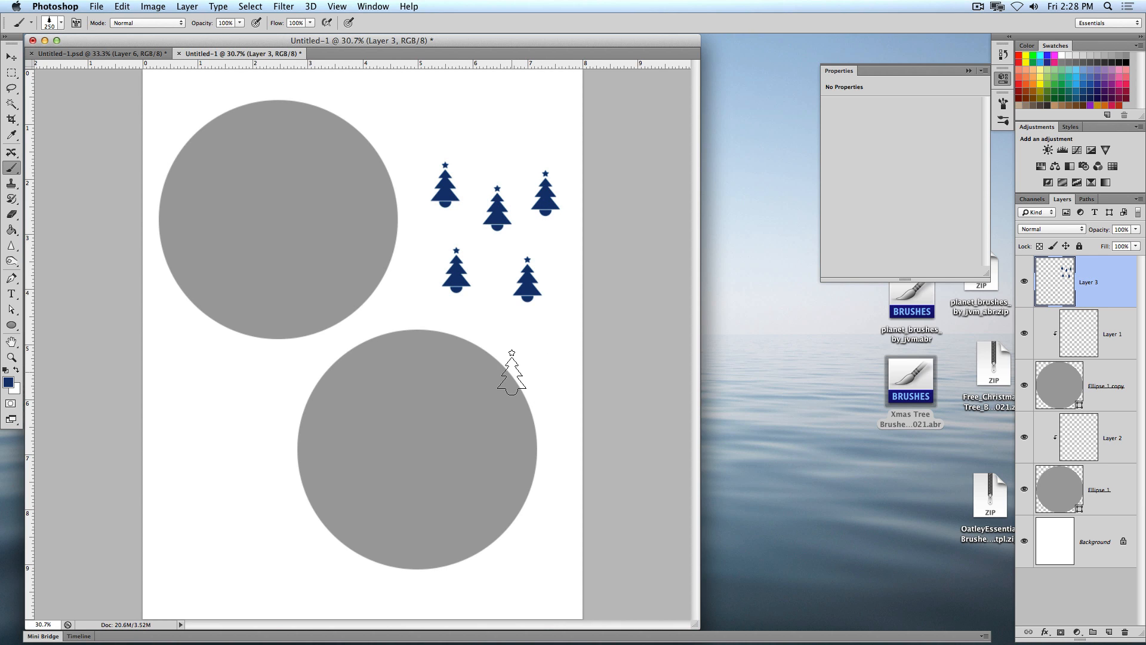
left_click(499, 269)
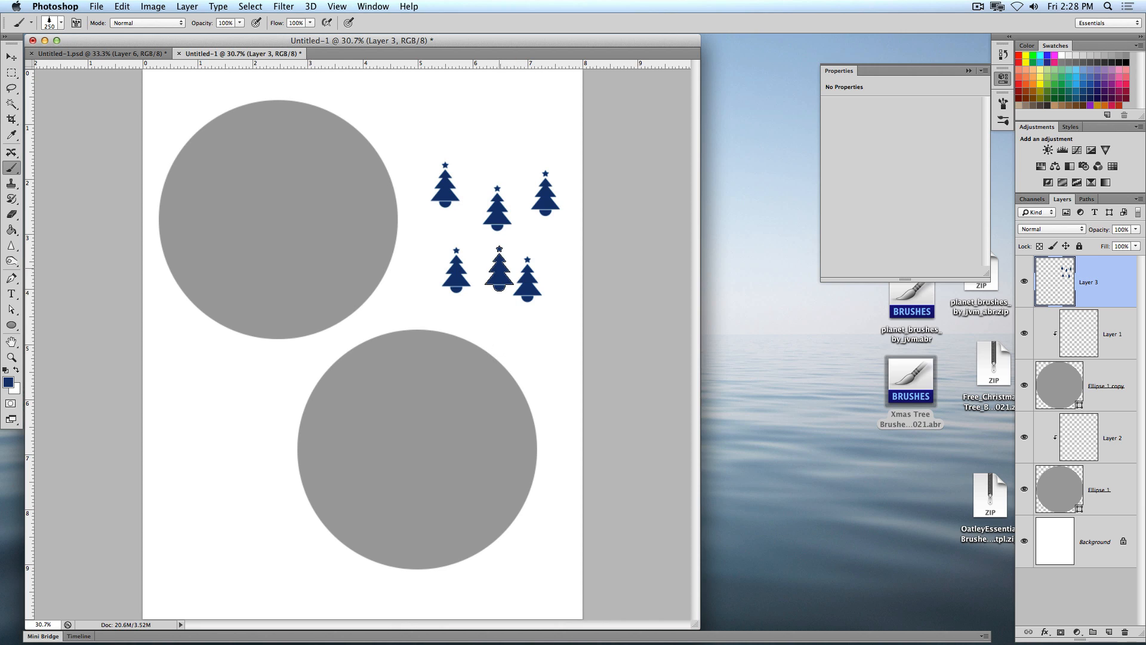
Stamp three larger trees at 500 px around the small ones and one at 400 px beside the lower circle
key("bracketright")
key("bracketright")
left_click(416, 249)
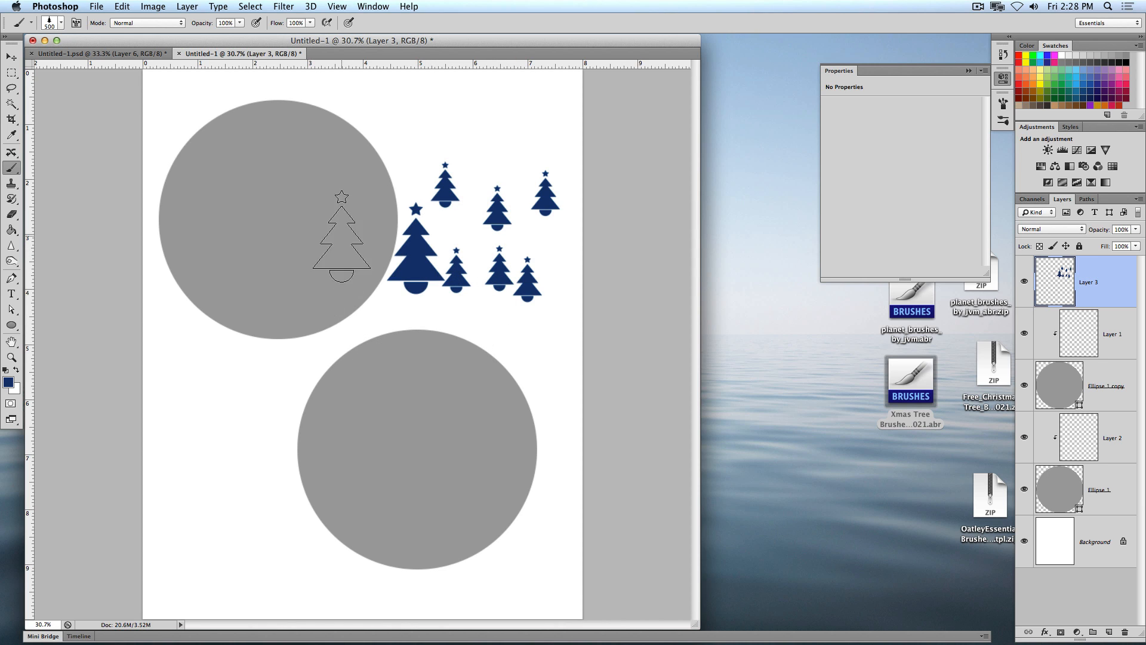
left_click(378, 150)
left_click(484, 127)
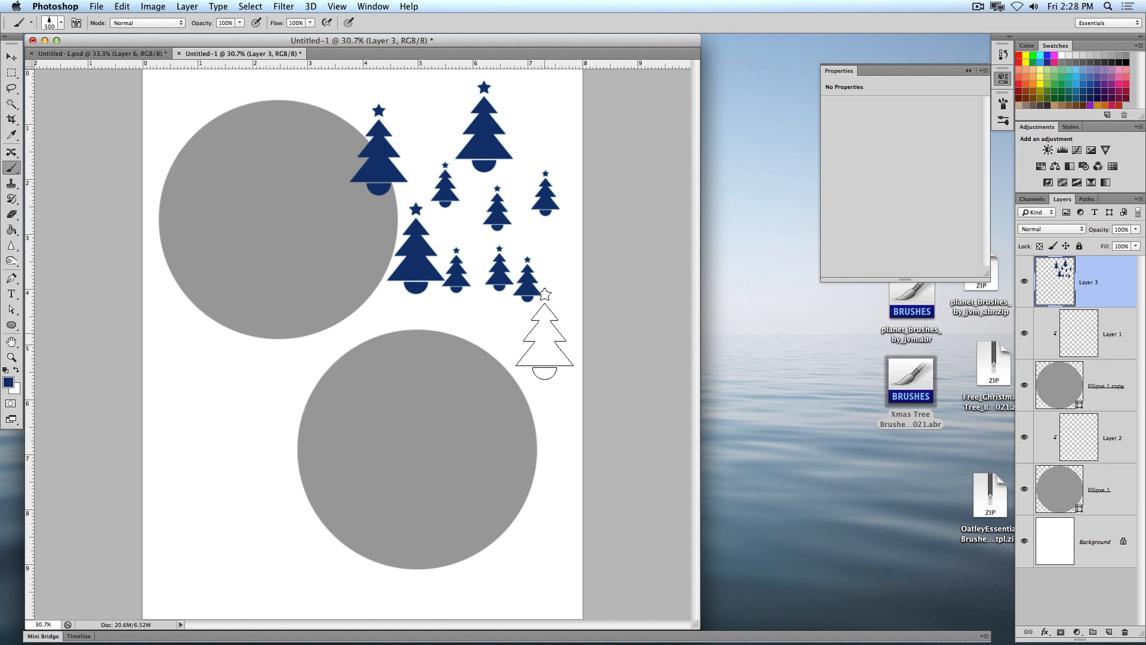
key("bracketleft")
left_click(550, 352)
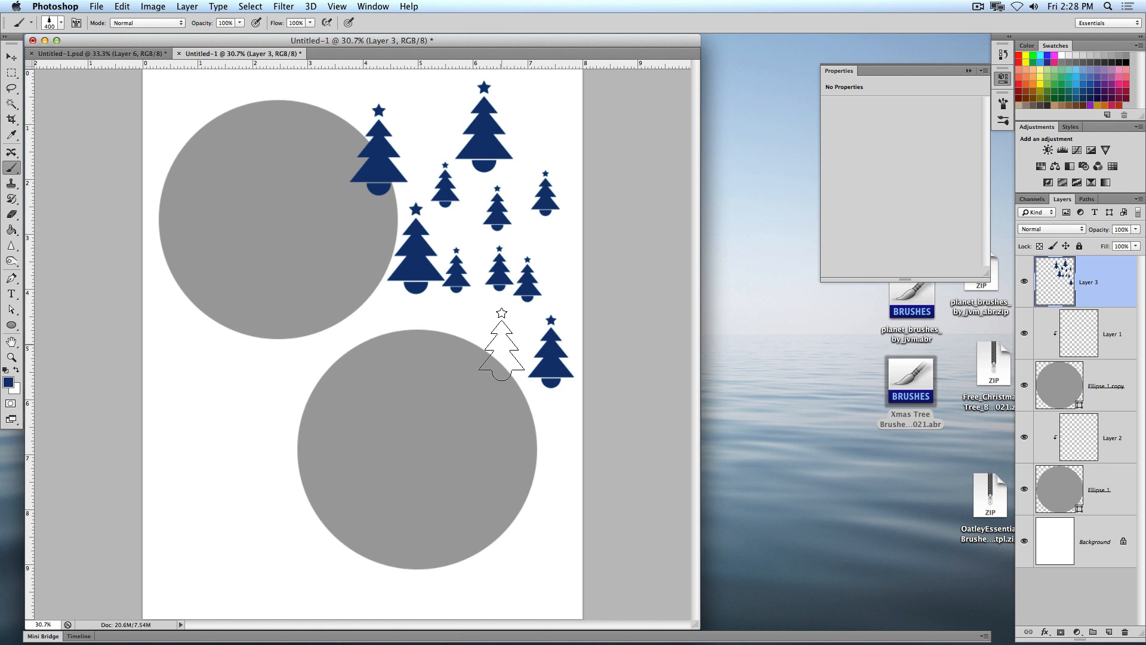
Choose the 873 px planet texture brush, enlarge it to 1300 px and stamp it across the lower half of the upper circle
left_click(55, 24)
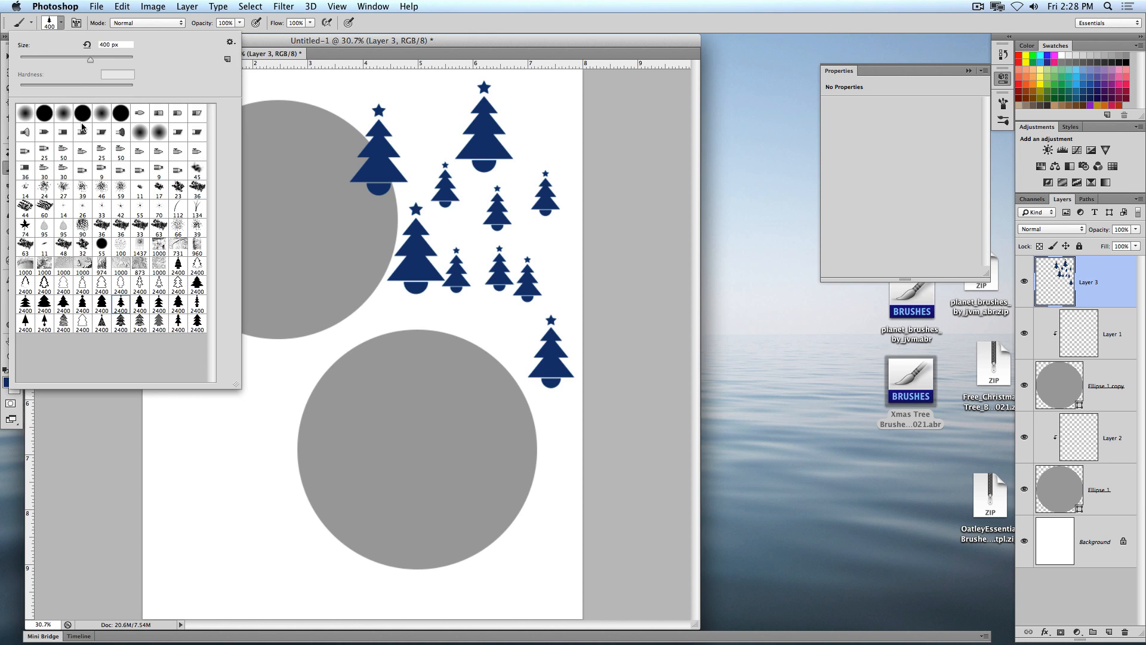
left_click(132, 267)
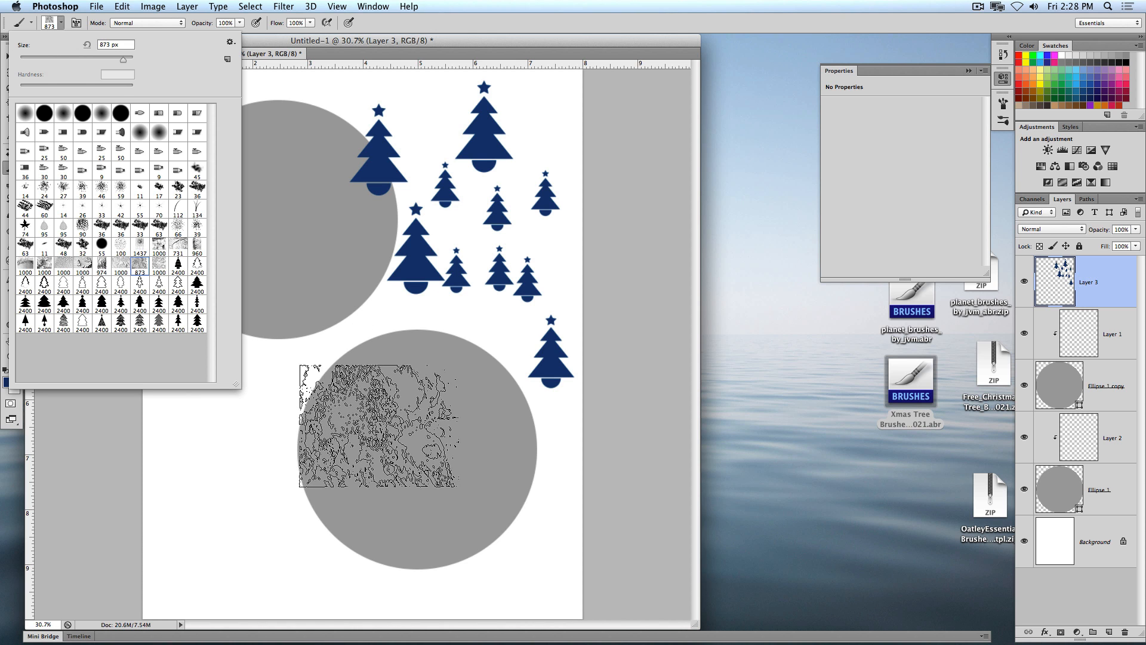
left_click(544, 32)
key("bracketright")
key("bracketright")
key("bracketright")
key("bracketright")
key("bracketright")
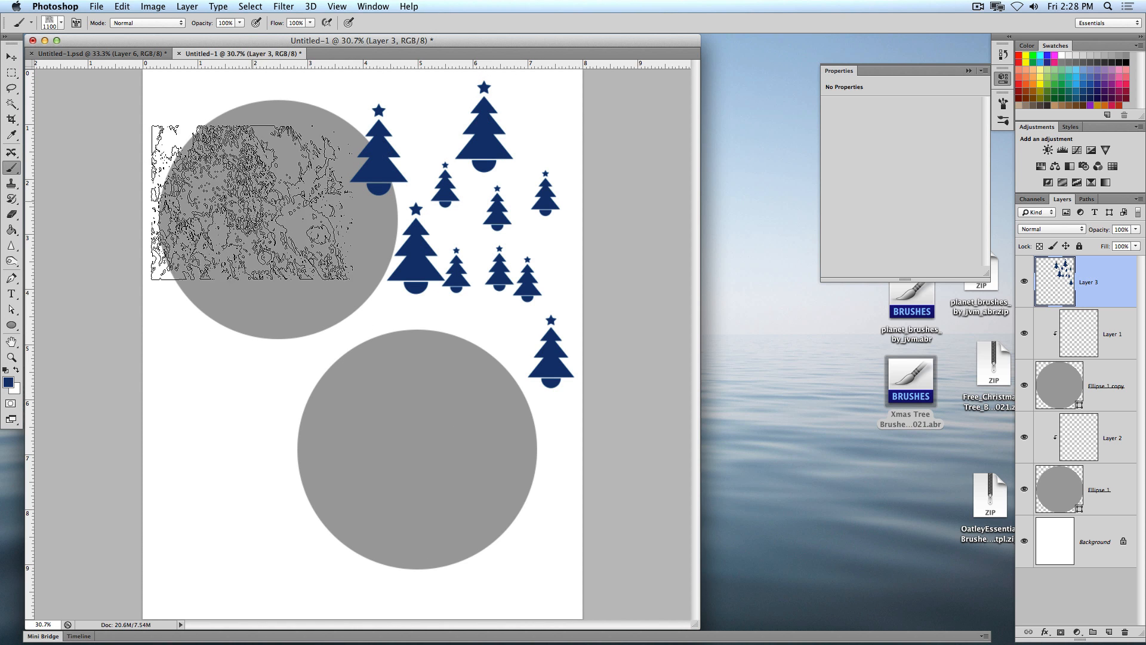
left_click(273, 316)
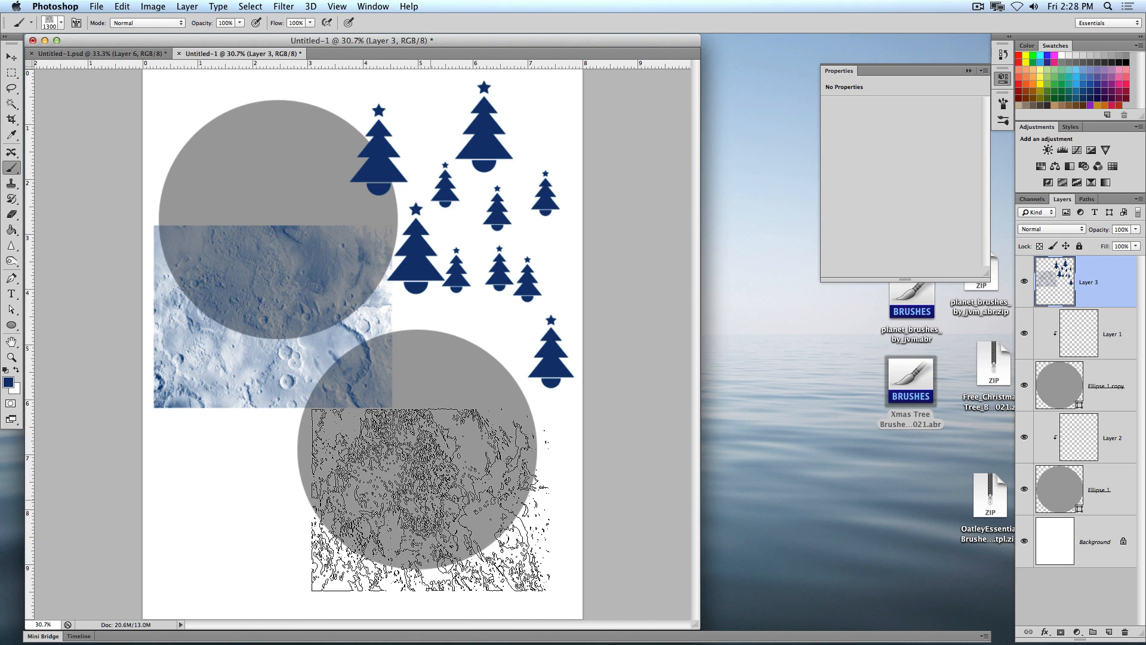
Enlarge the planet texture brush to 1900 px and stamp it over the whole lower circle
key("bracketright")
key("bracketright")
key("bracketright")
key("bracketright")
key("bracketright")
key("bracketright")
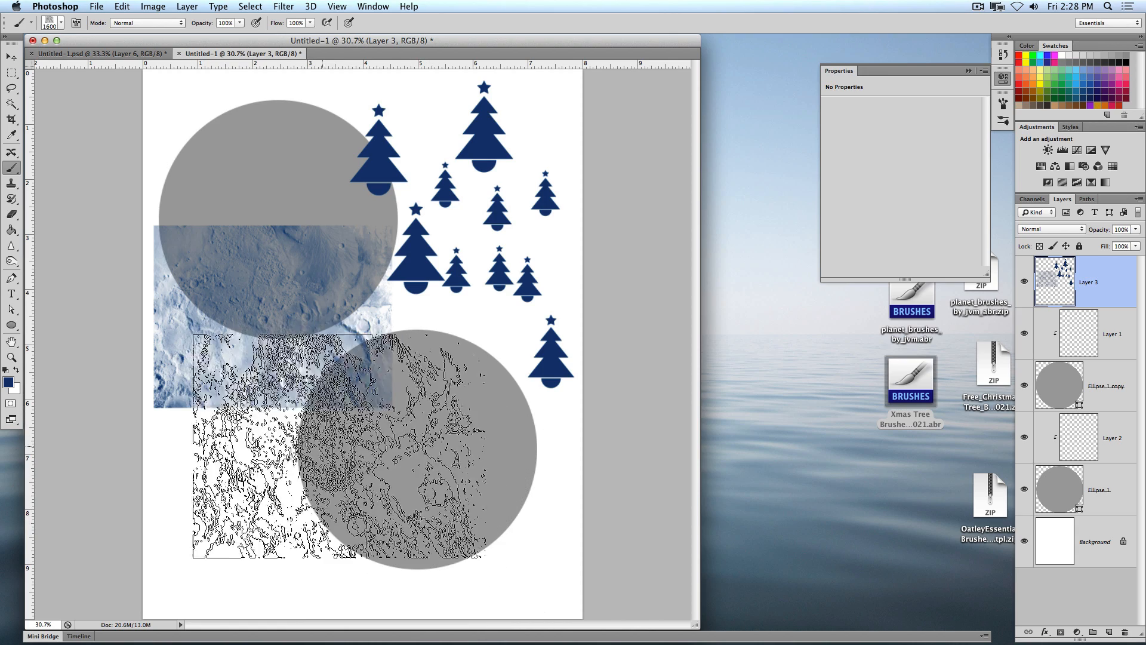
left_click(393, 455)
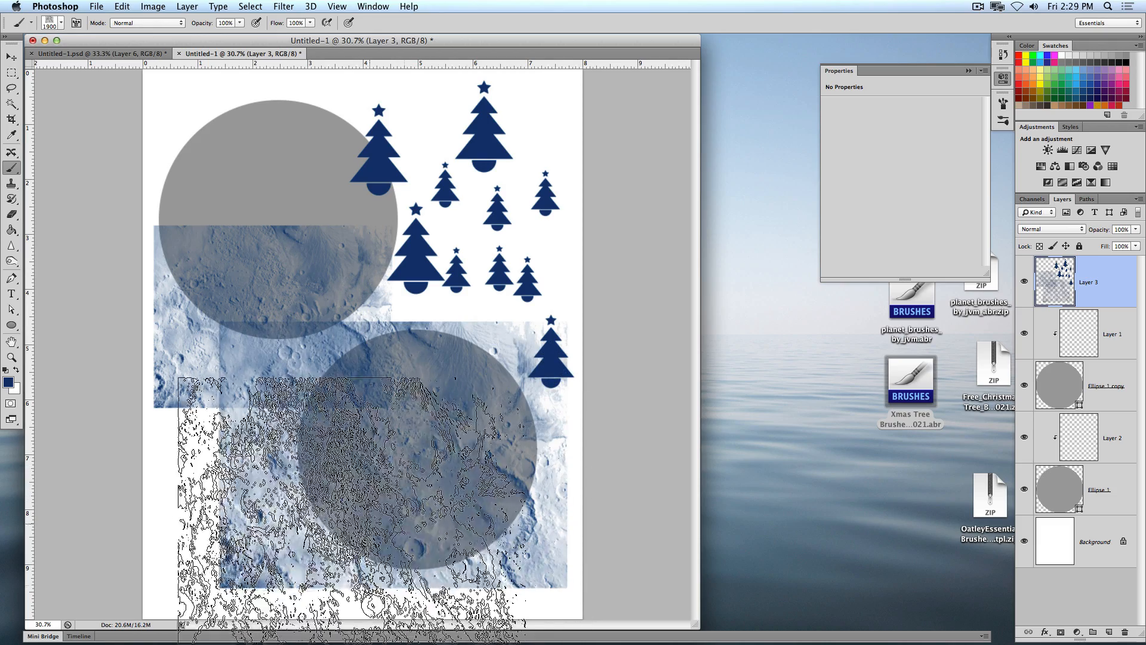
Stamp the planet texture at 1200 px near the page's left edge and over the upper circle, and clear everything from Layer 3
key("bracketleft")
key("bracketleft")
key("bracketleft")
key("bracketleft")
key("bracketleft")
key("bracketleft")
key("bracketleft")
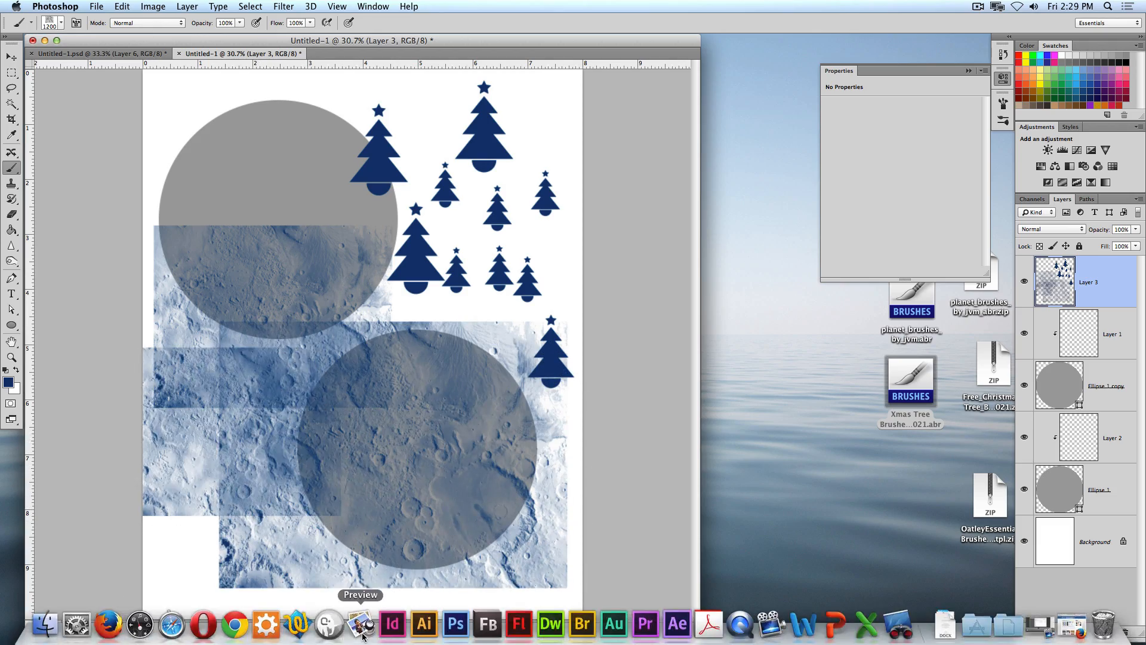
left_click(230, 431)
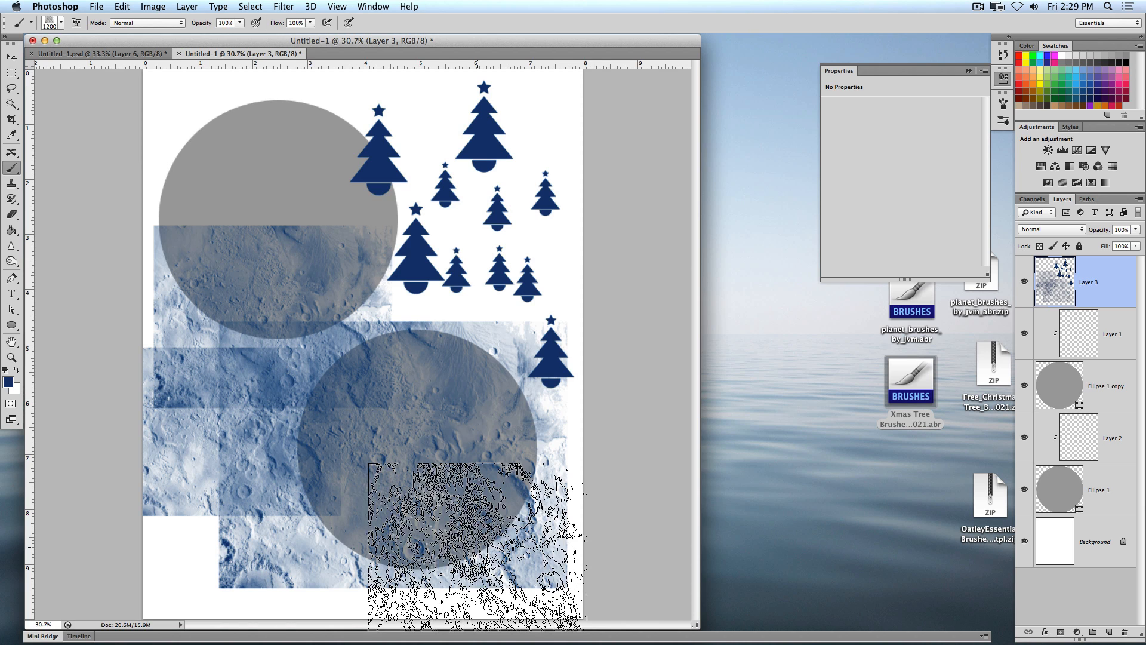
left_click(342, 210)
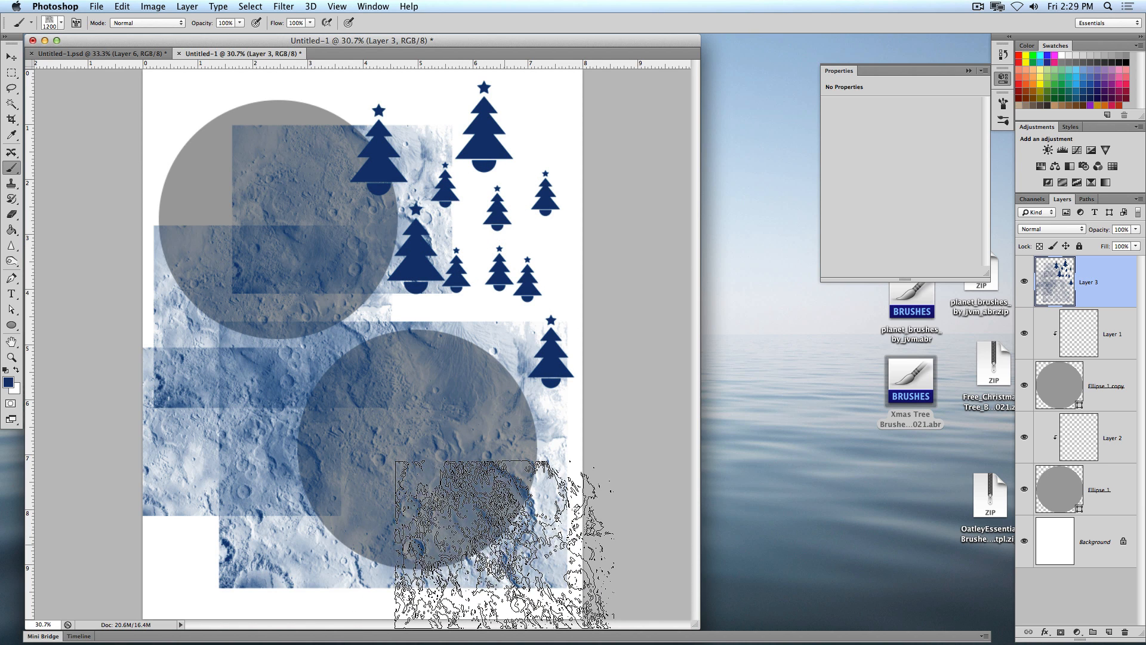
key("Delete")
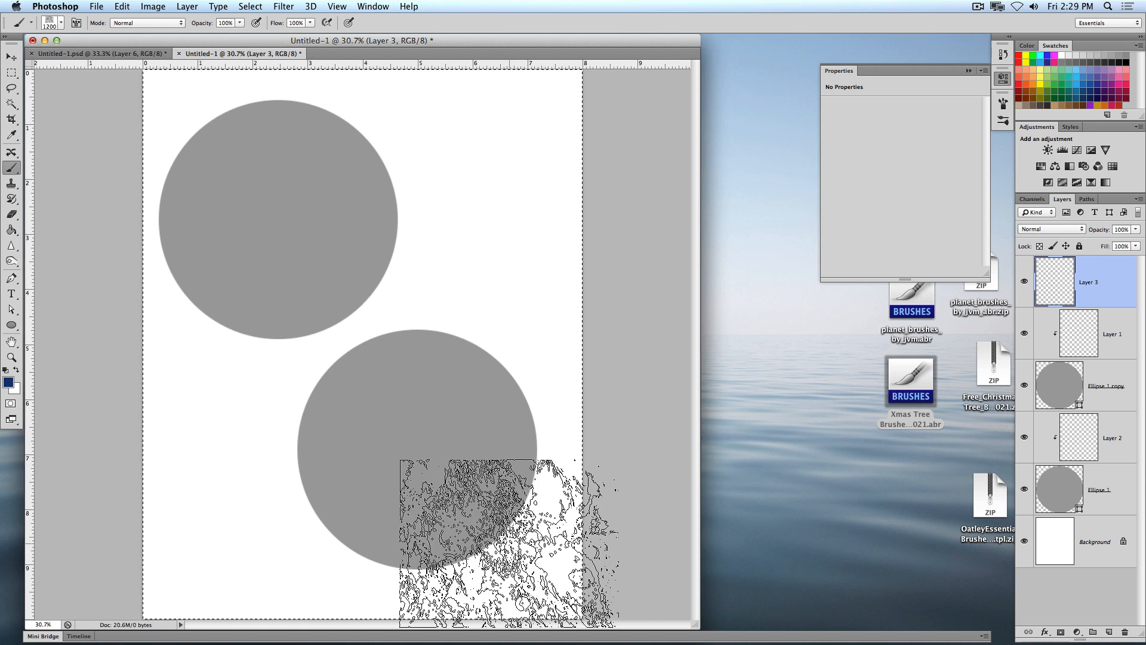
Switch to Firefox and open the Free Photoshop Brushes page on ChrisOatley.com
left_click(910, 382)
mouse_move(901, 623)
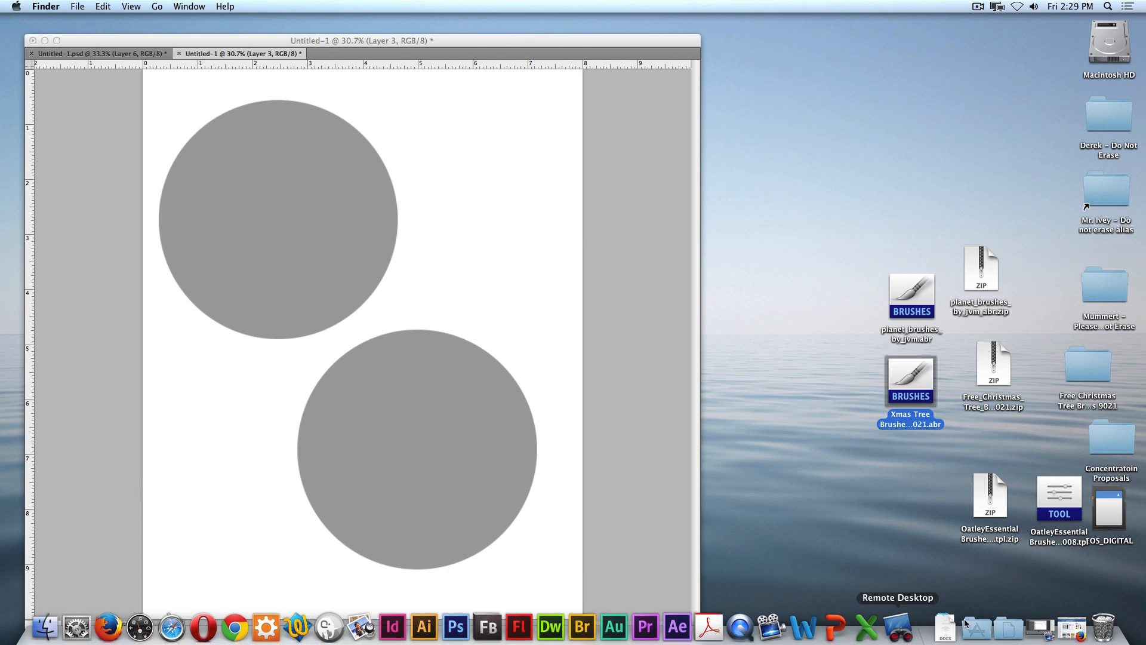
left_click(1079, 618)
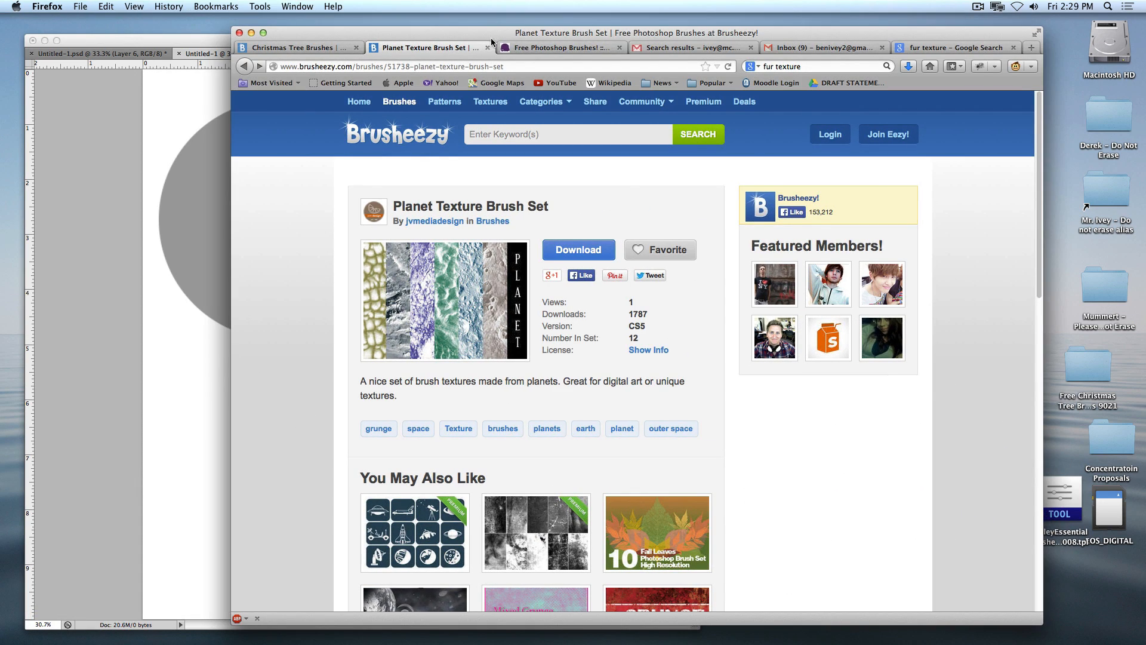
left_click_drag(491, 42, 409, 29)
left_click(460, 35)
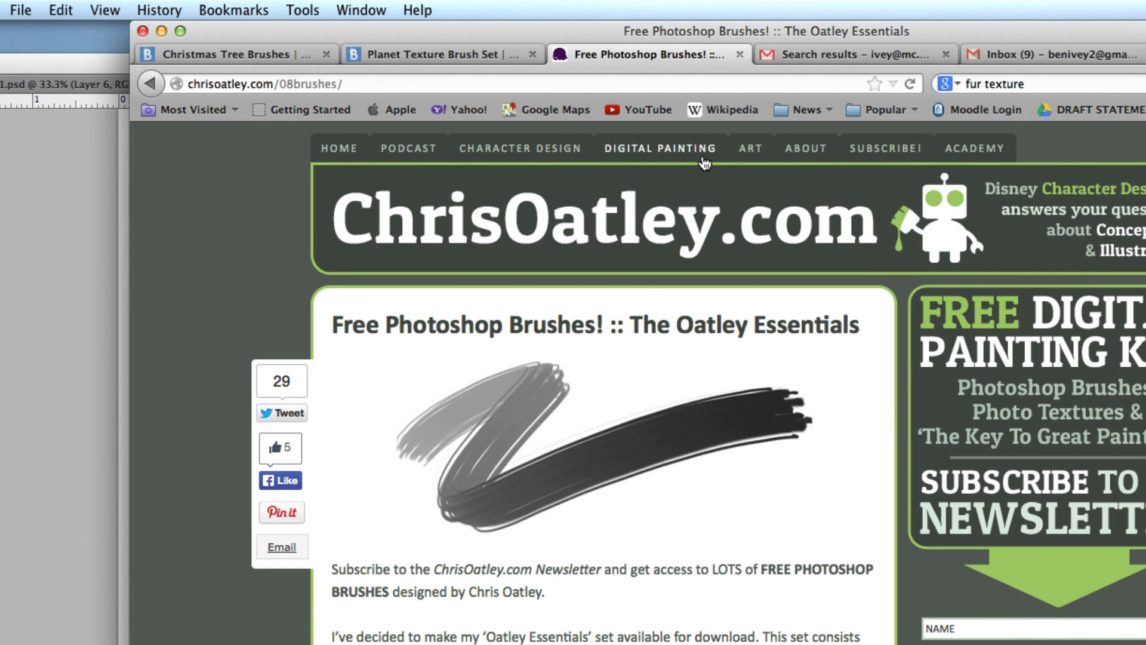
Open the site's Digital Painting page and look through its tutorials down to the free photo textures section
left_click(645, 153)
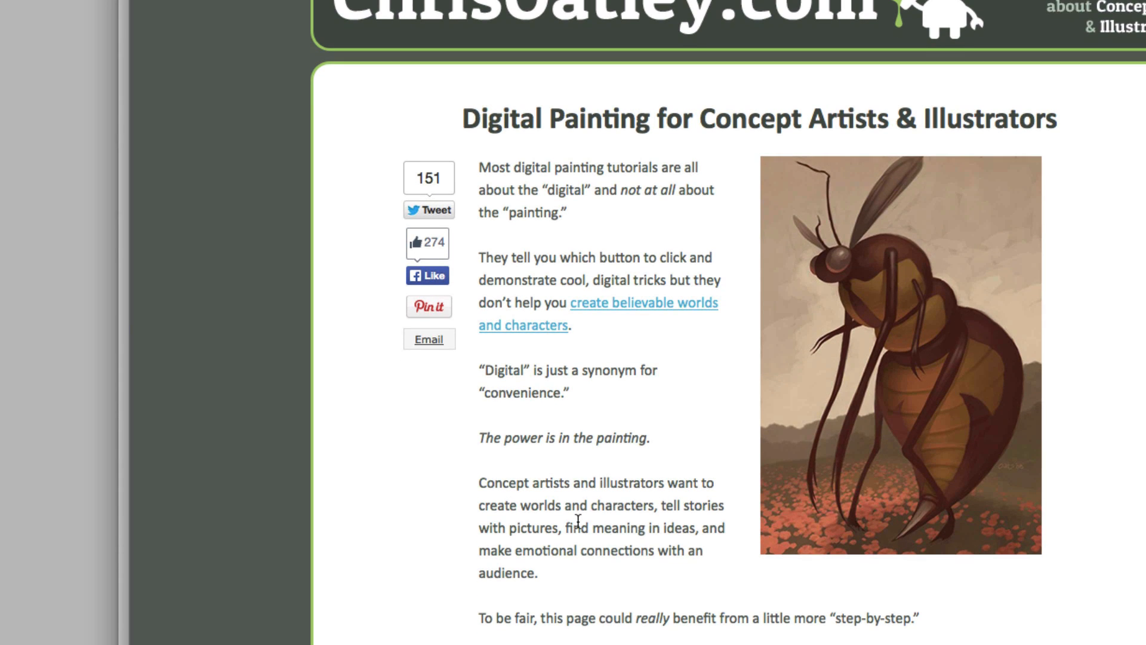
scroll(845, 450, "down", 10)
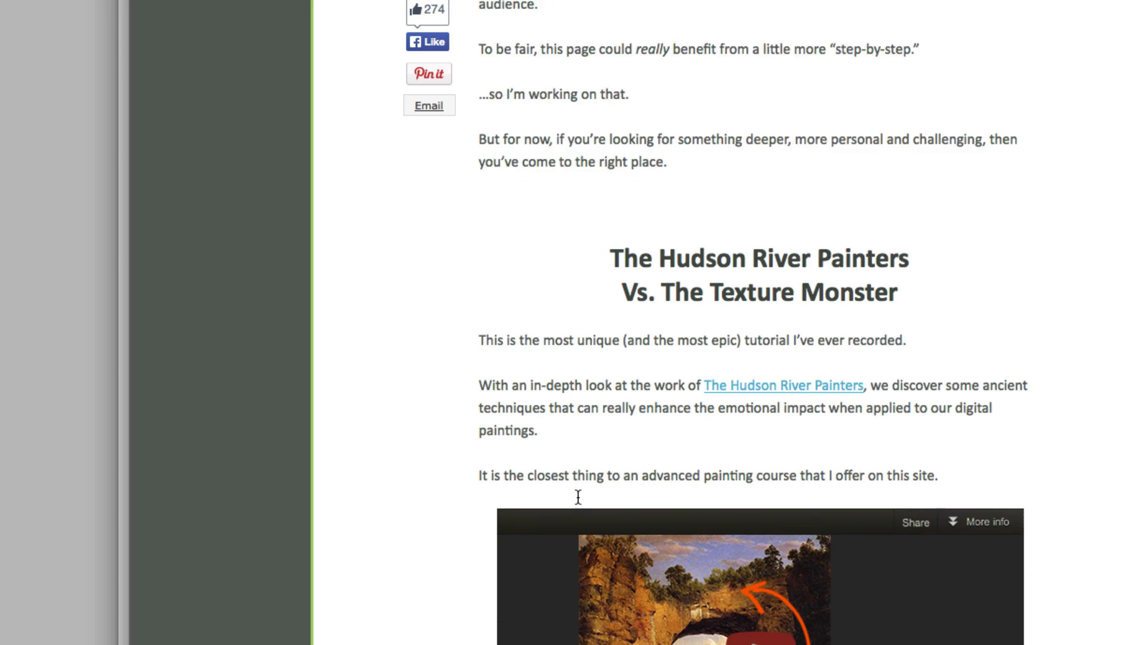
scroll(439, 488, "down", 5)
scroll(429, 490, "down", 7)
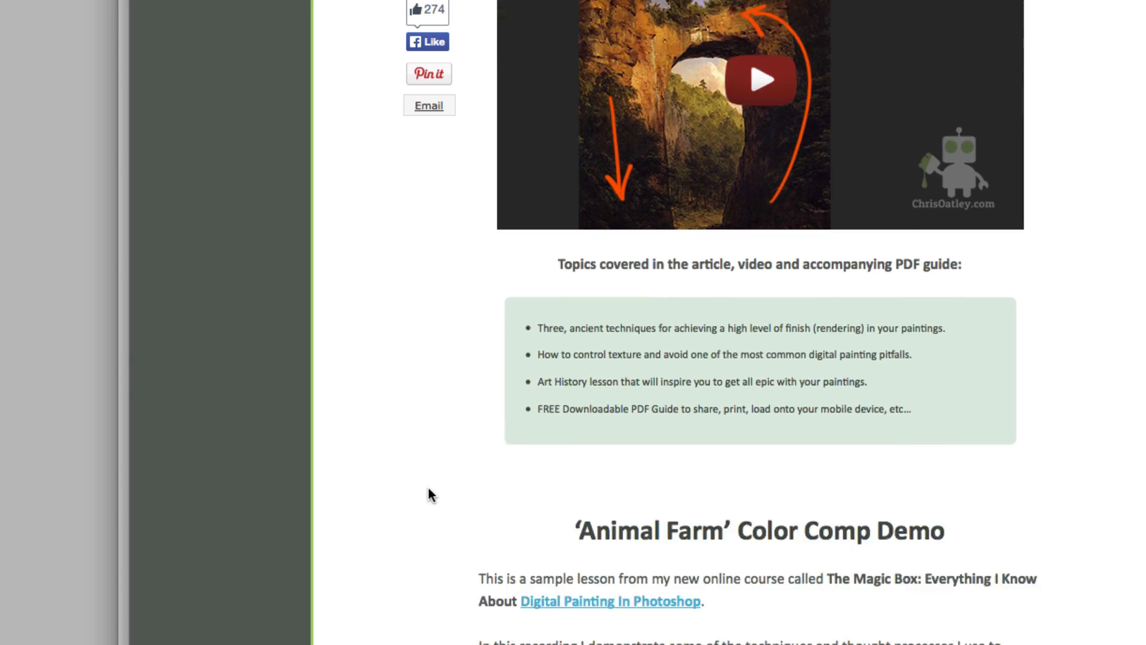
scroll(429, 491, "down", 3)
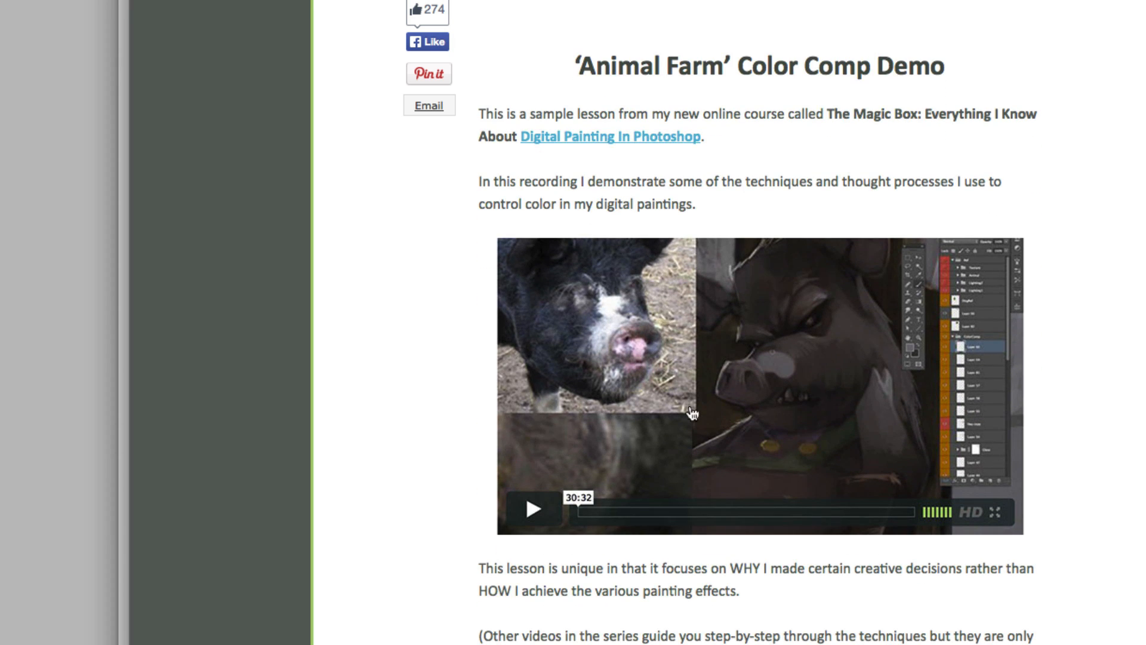
scroll(240, 443, "down", 10)
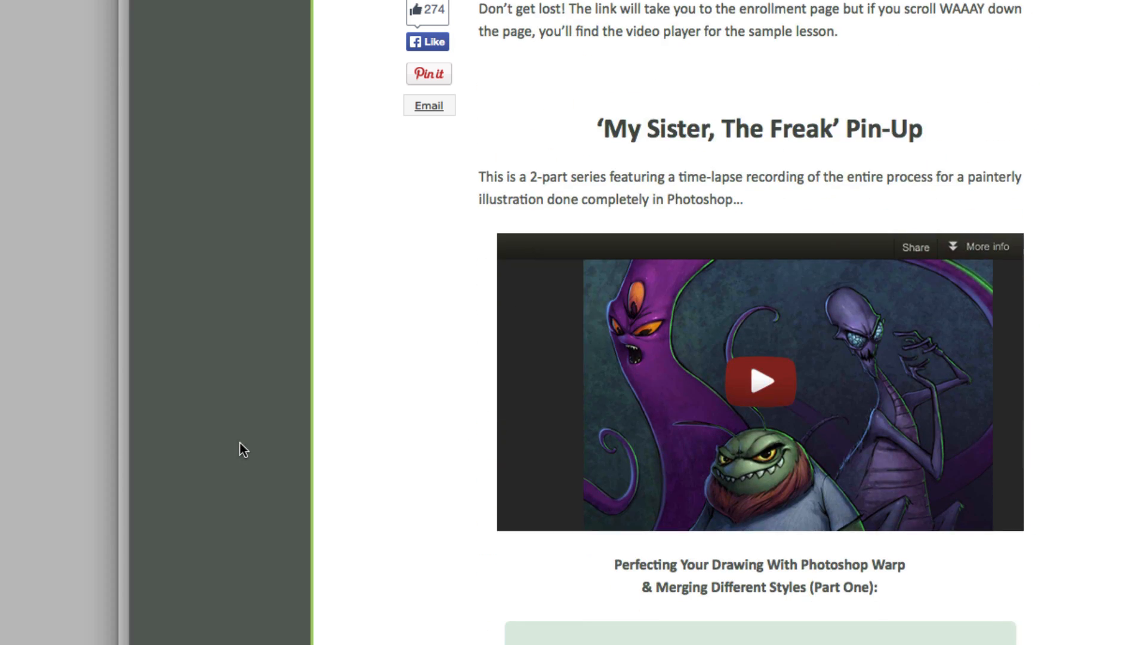
scroll(240, 442, "down", 12)
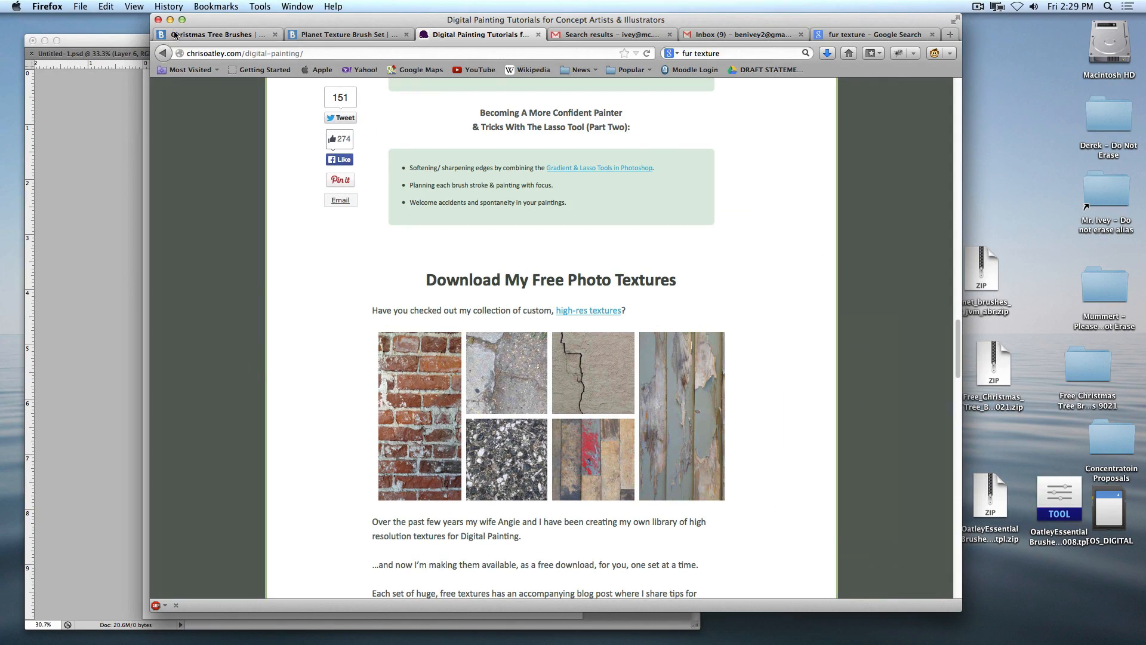
Minimize the browser window, move the OatleyEssential Brushes .tpl file below the Xmas Tree brushes file on the desktop and open it in Photoshop
left_click(170, 20)
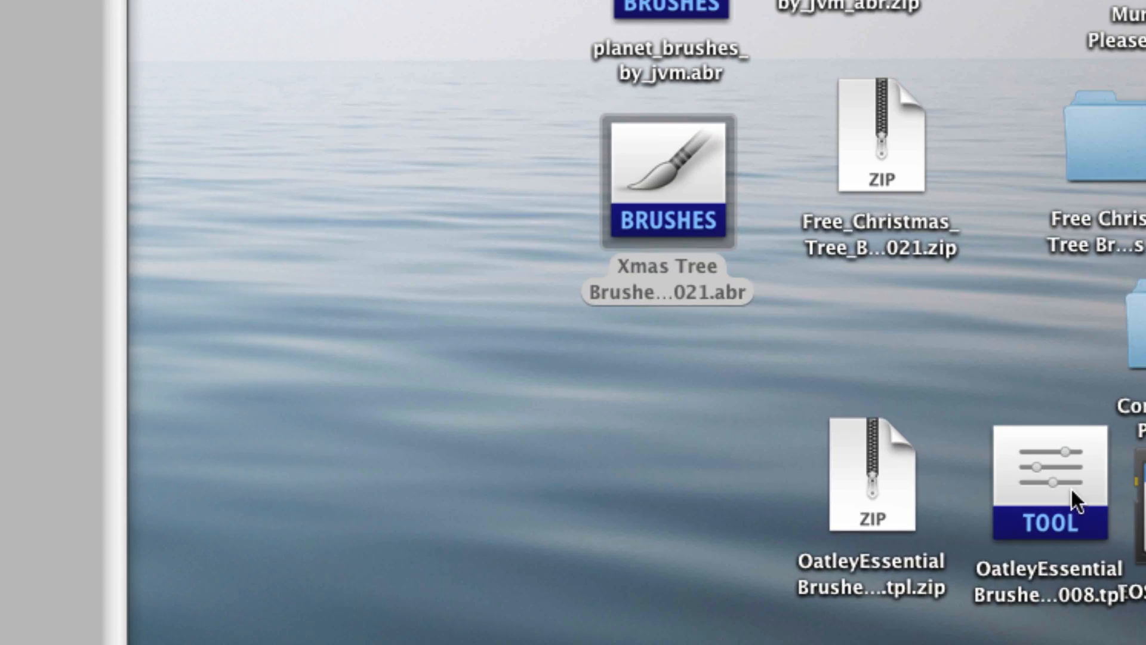
left_click_drag(1072, 489, 674, 404)
left_click(767, 463)
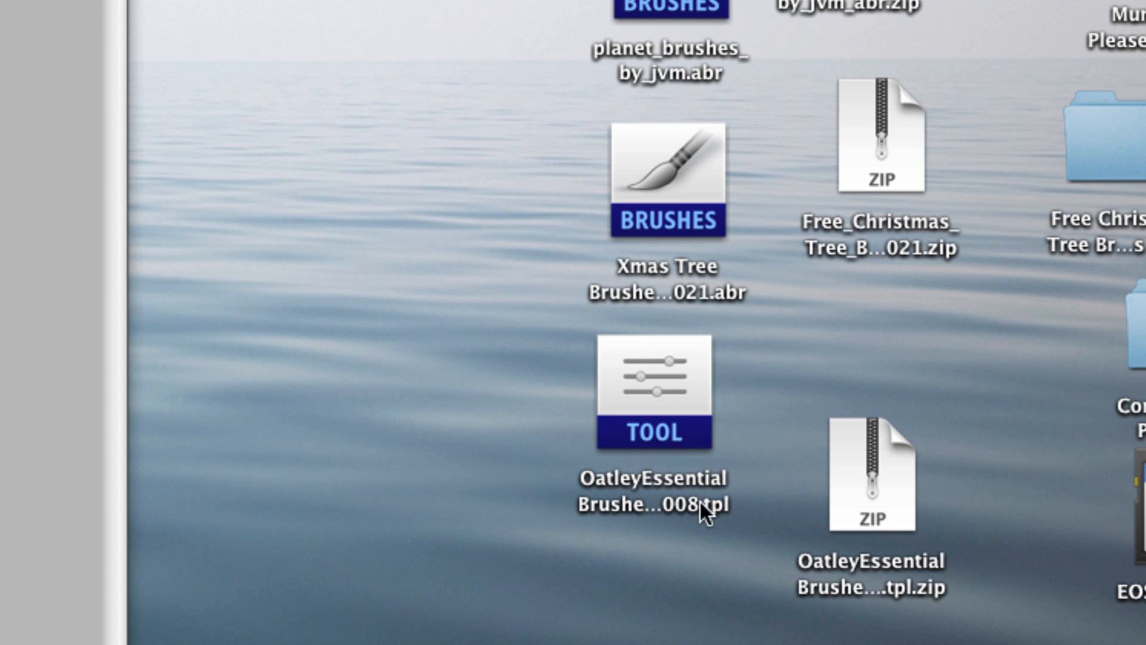
double_click(671, 404)
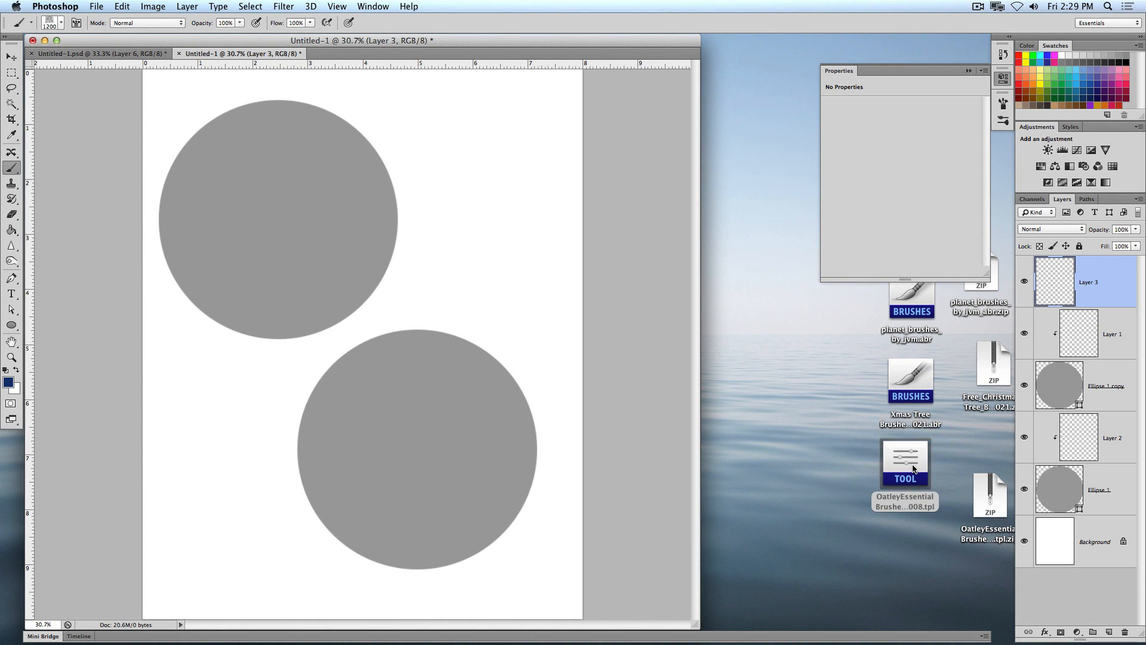
Check the available brush presets and open the OatleyEssential Brushes .tpl file from the desktop again
left_click(61, 24)
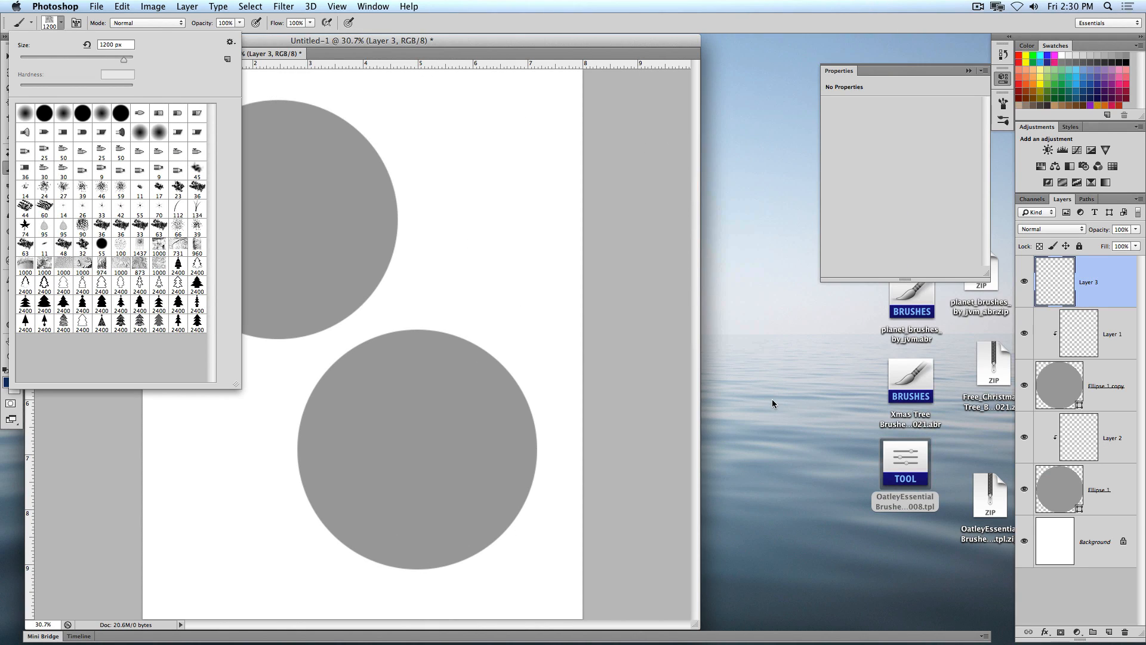
left_click(772, 404)
double_click(913, 457)
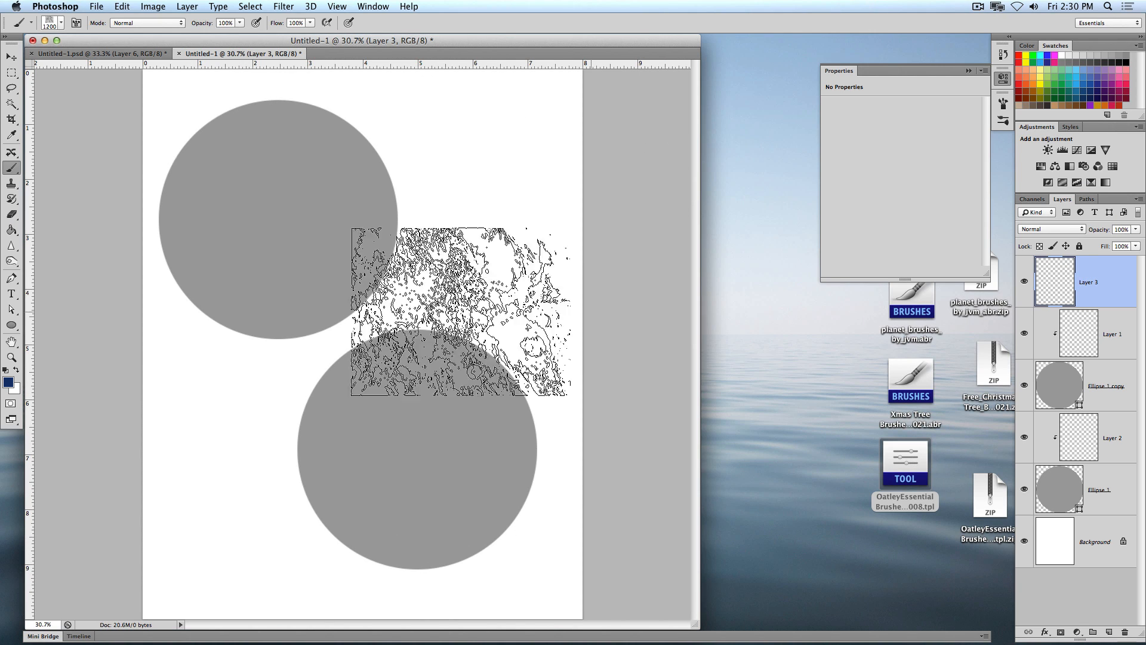
left_click(62, 24)
left_click(63, 24)
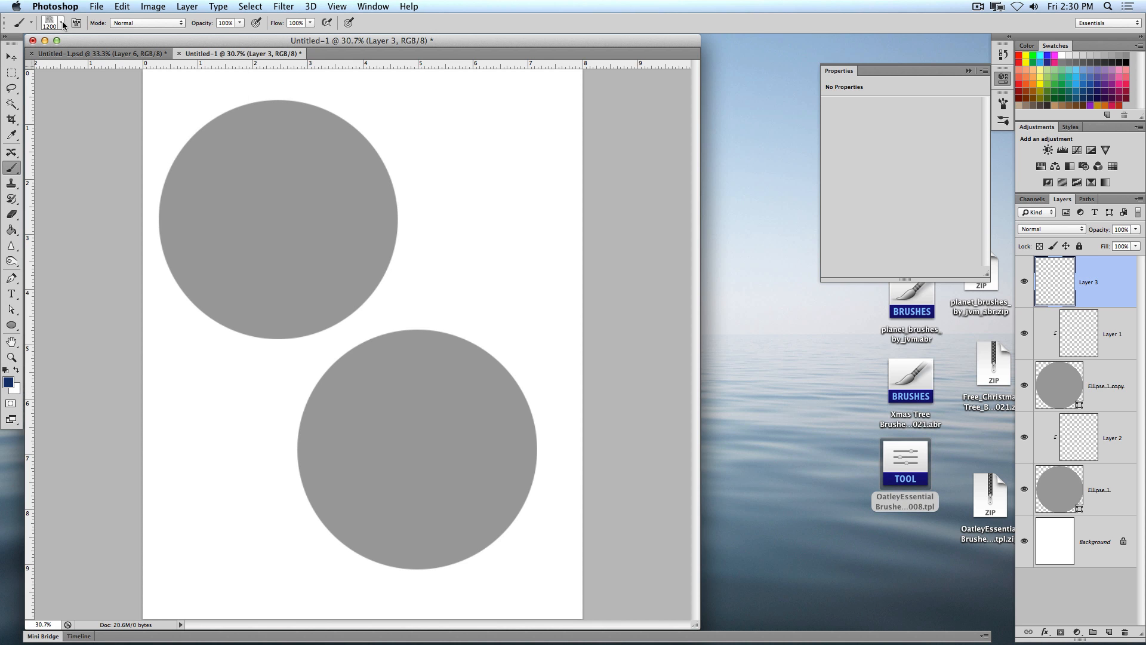
Choose the 112 px curved grass-blade brush, set the foreground color to red and the brush size to 184 px
left_click(62, 24)
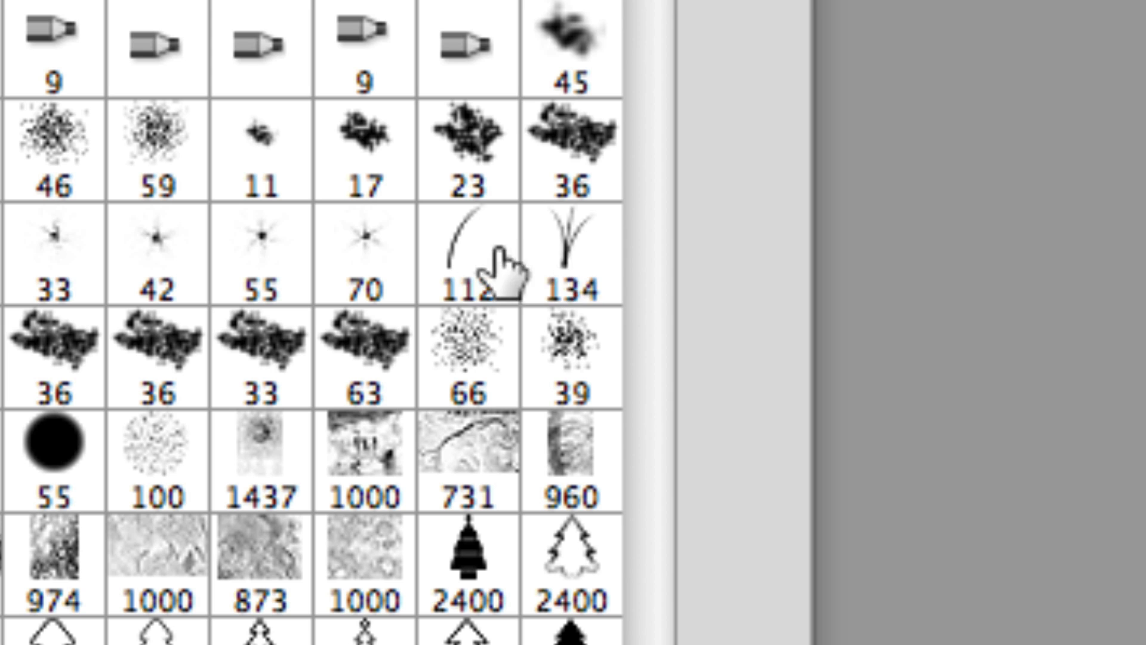
left_click(464, 238)
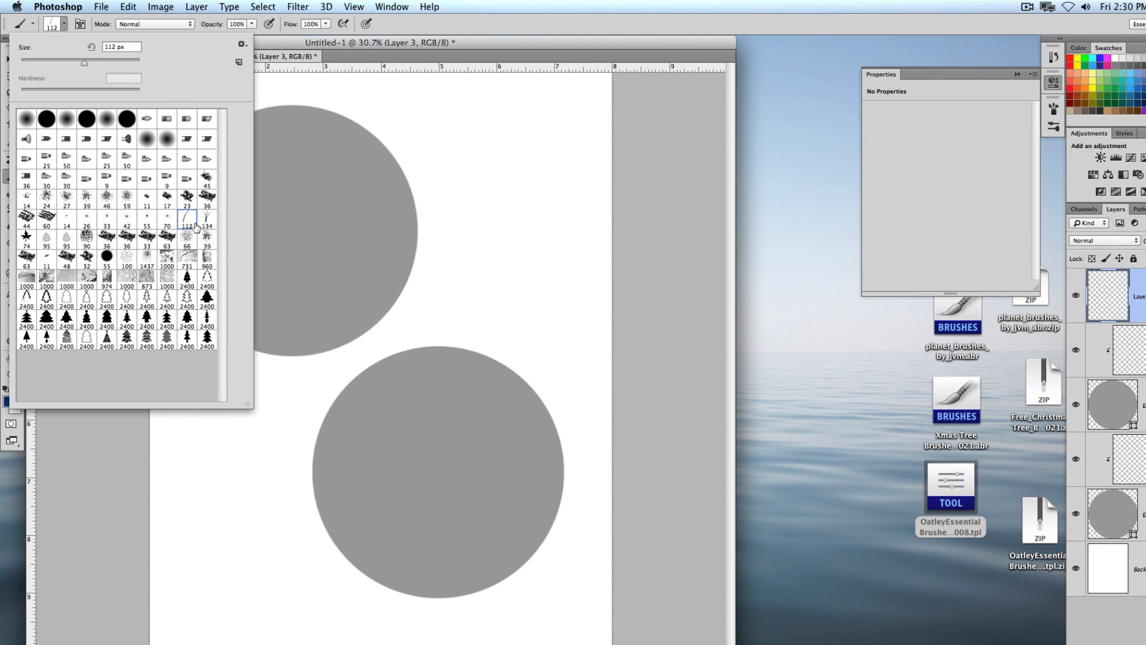
left_click_drag(97, 63, 107, 62)
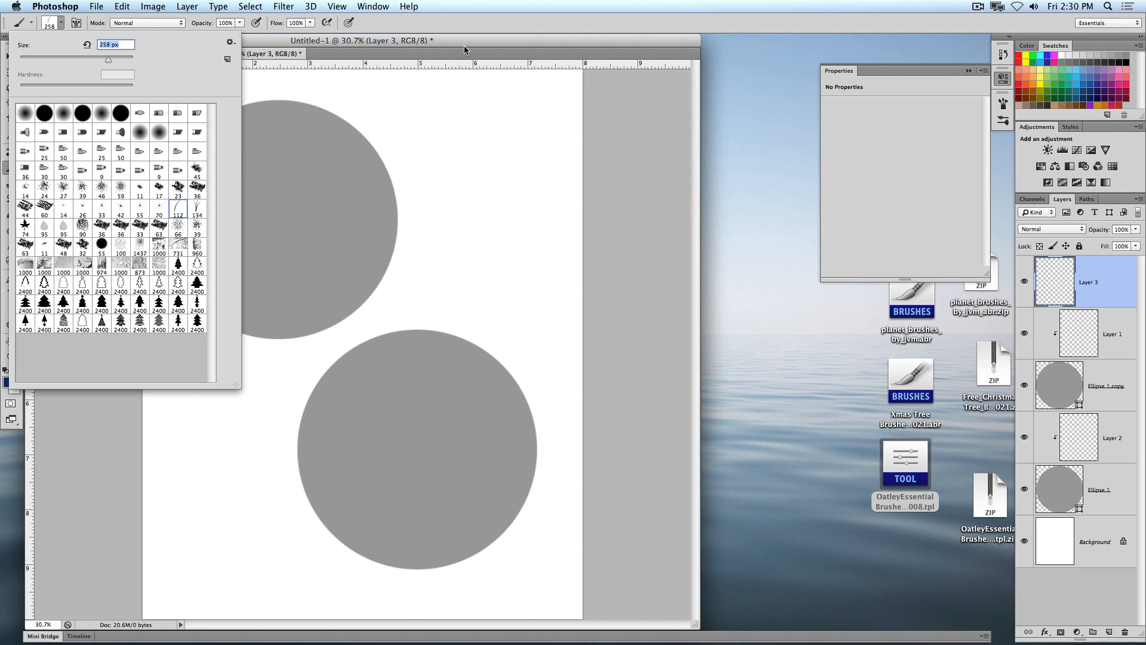
left_click(463, 46)
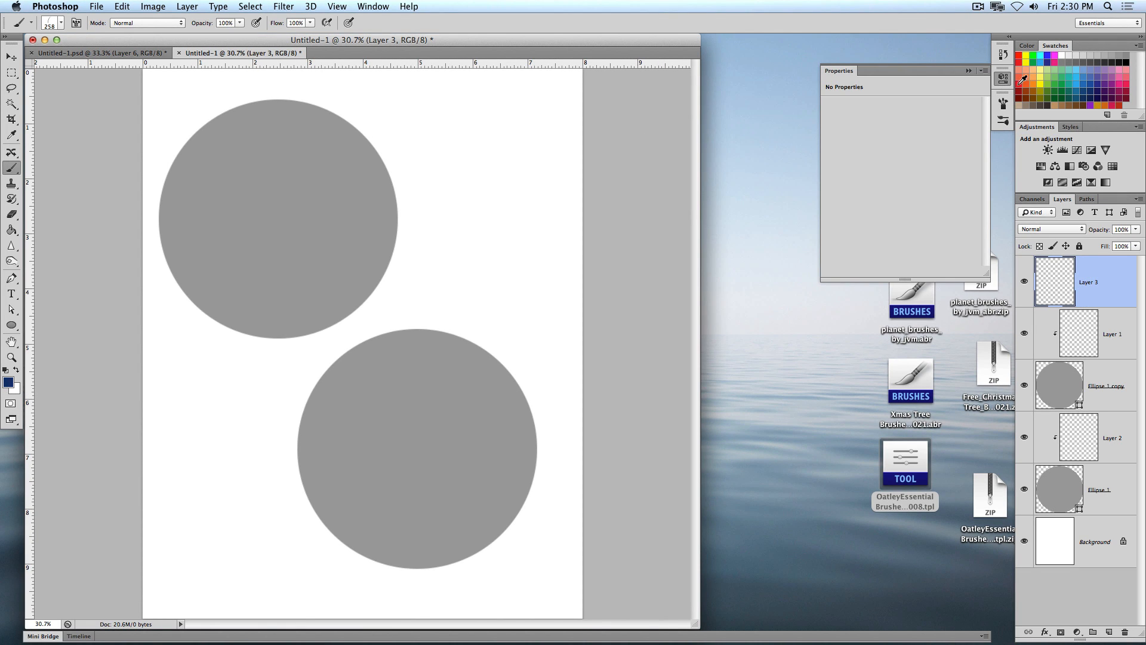
left_click(61, 23)
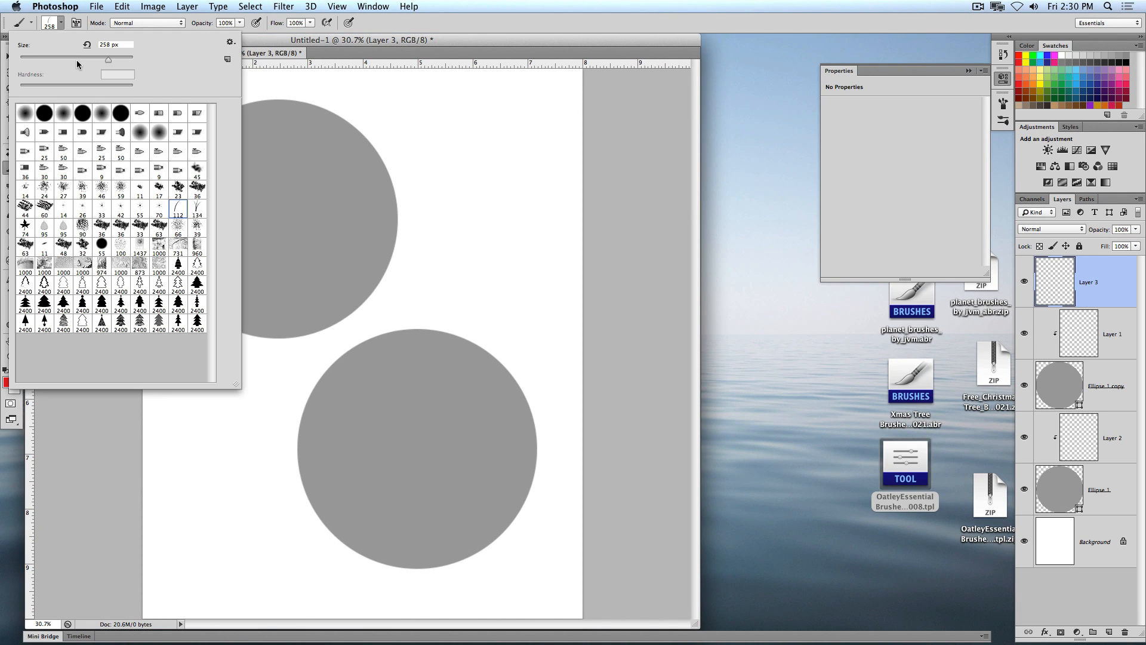
left_click_drag(106, 59, 101, 59)
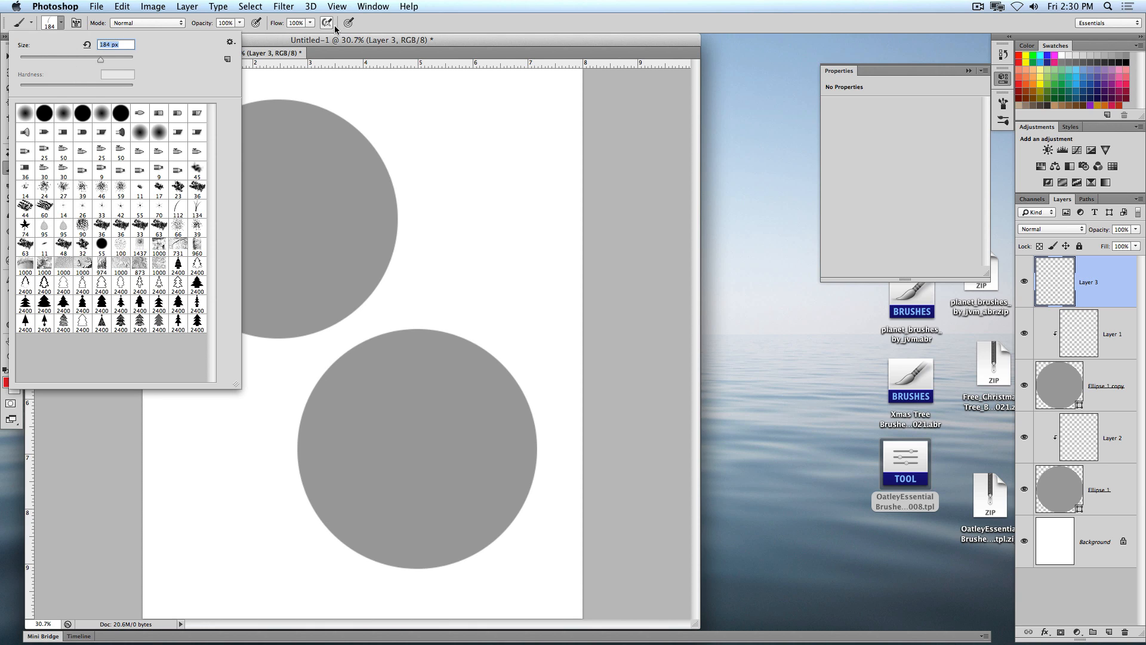
left_click(373, 121)
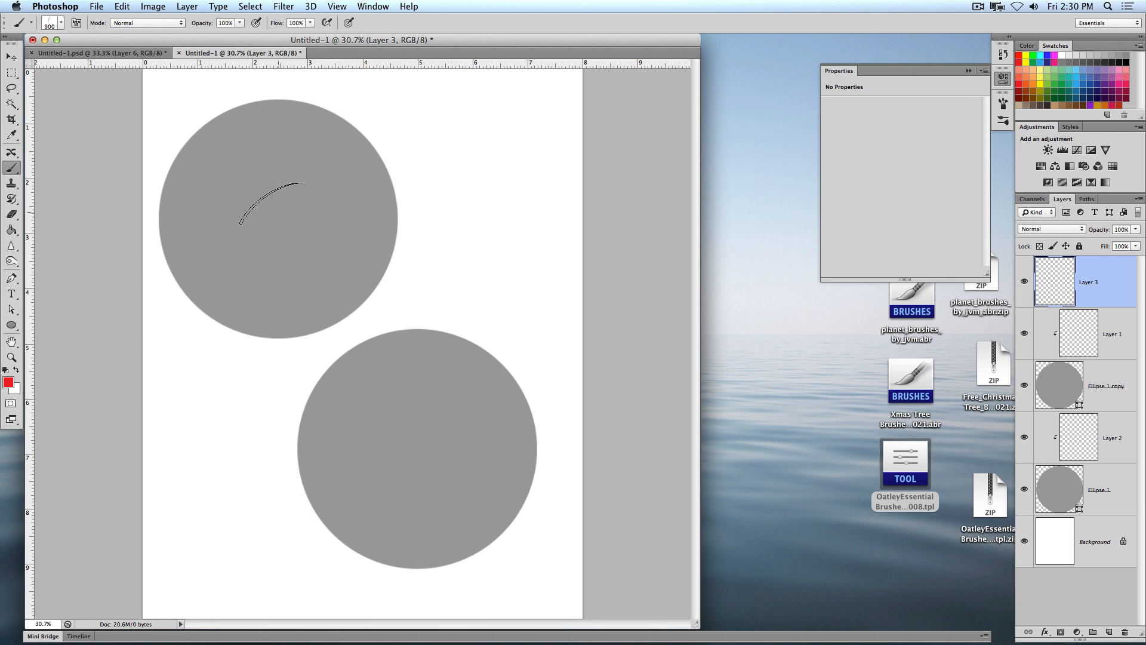
Paint overlapping red grass strokes at 900 px across the page's upper half and show the canvas in full-screen mode with the menu bar
mouse_move(224, 194)
left_mouse_down()
mouse_move(597, 212)
mouse_move(179, 235)
left_mouse_up()
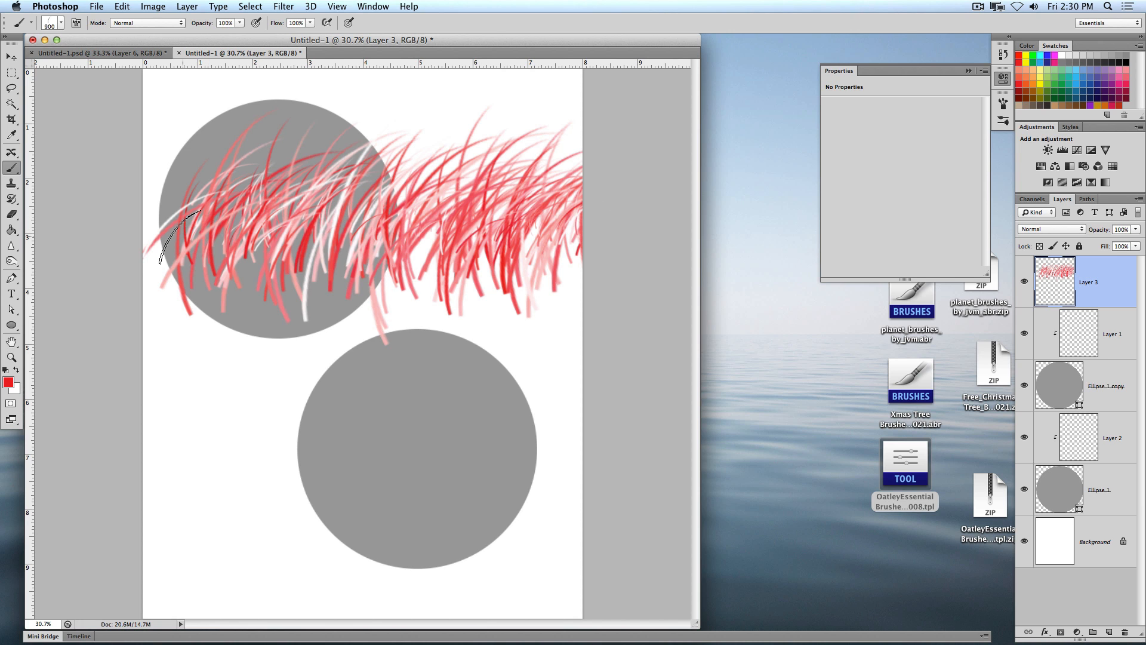
mouse_move(254, 249)
left_mouse_down()
mouse_move(578, 262)
mouse_move(187, 290)
mouse_move(568, 329)
left_mouse_up()
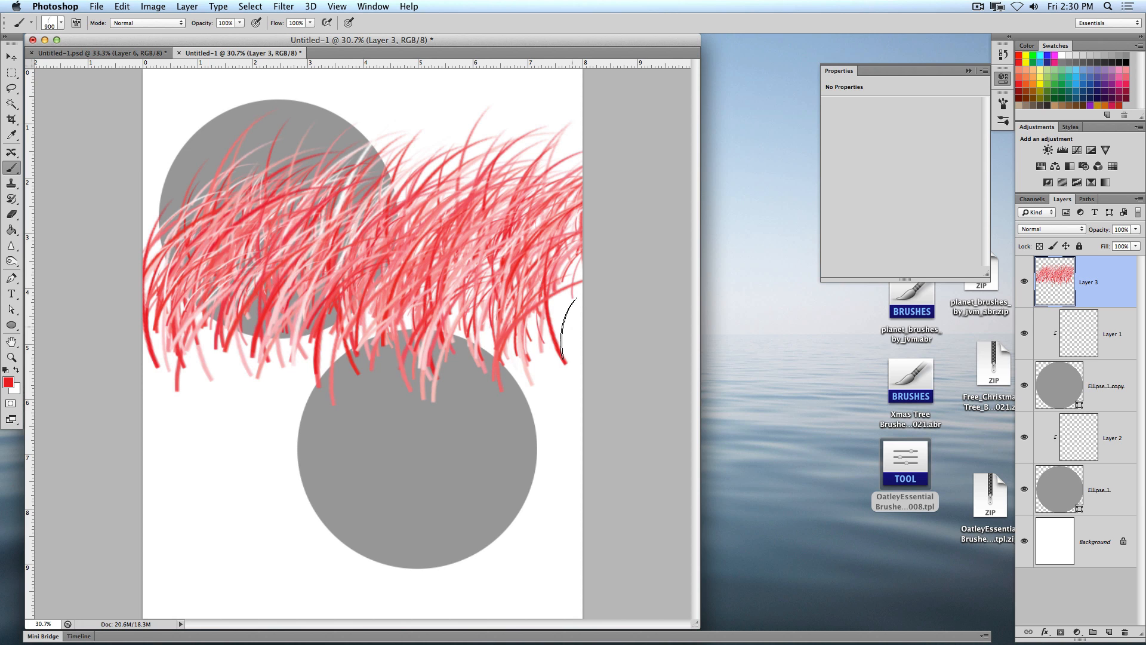
key("super+plus")
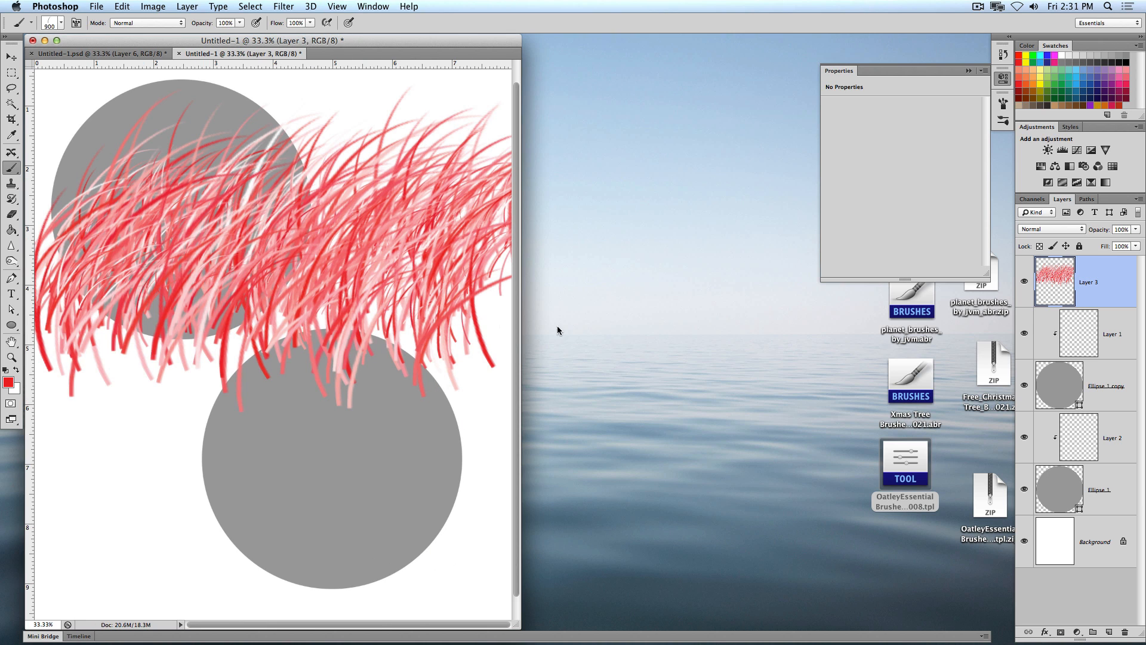
key("f")
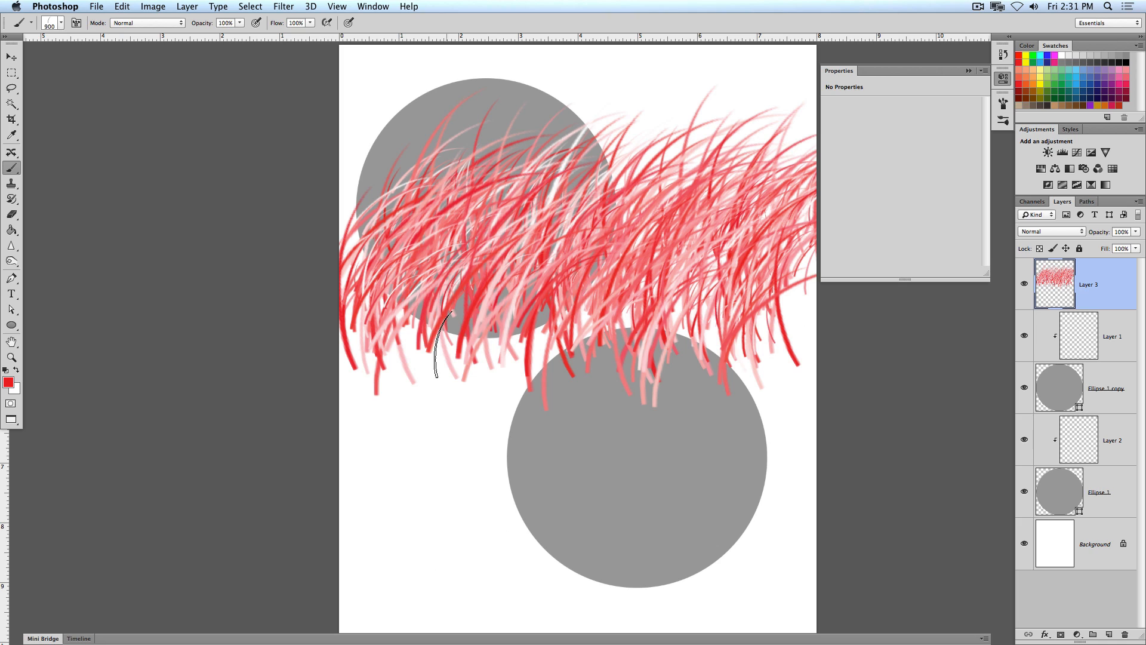
Choose the 90 px textured brush, enlarge it to 300 px and paint dark purple strokes over the upper circle and the red grass
left_click(60, 23)
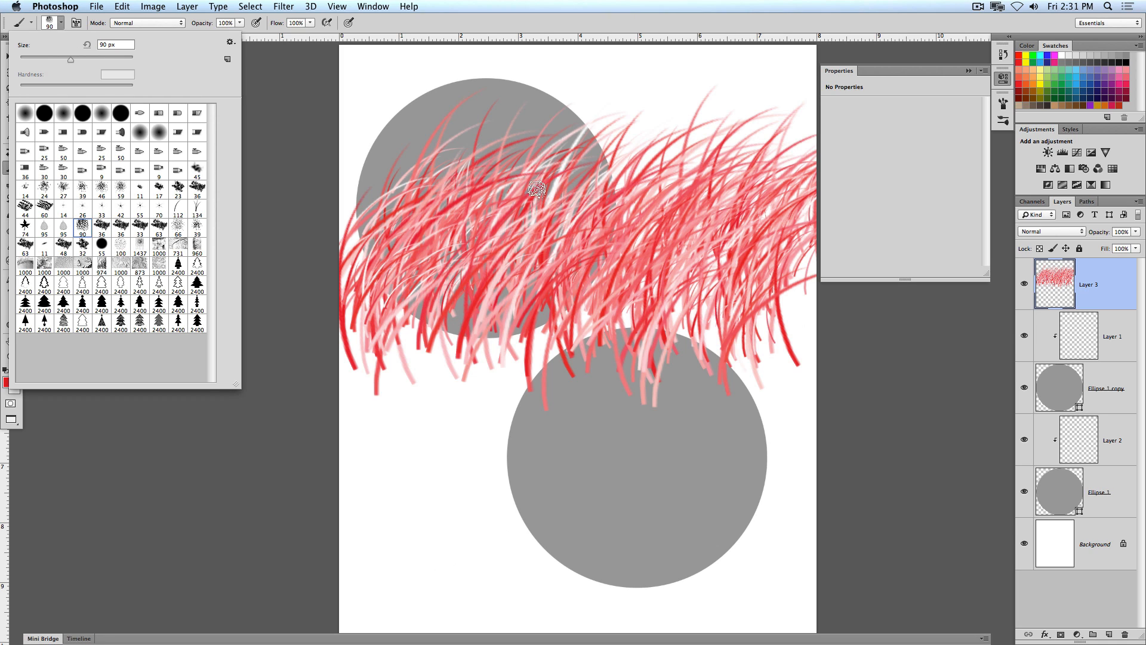
left_click(418, 106)
key("bracketright")
key("bracketright")
key("bracketright")
key("bracketright")
key("bracketright")
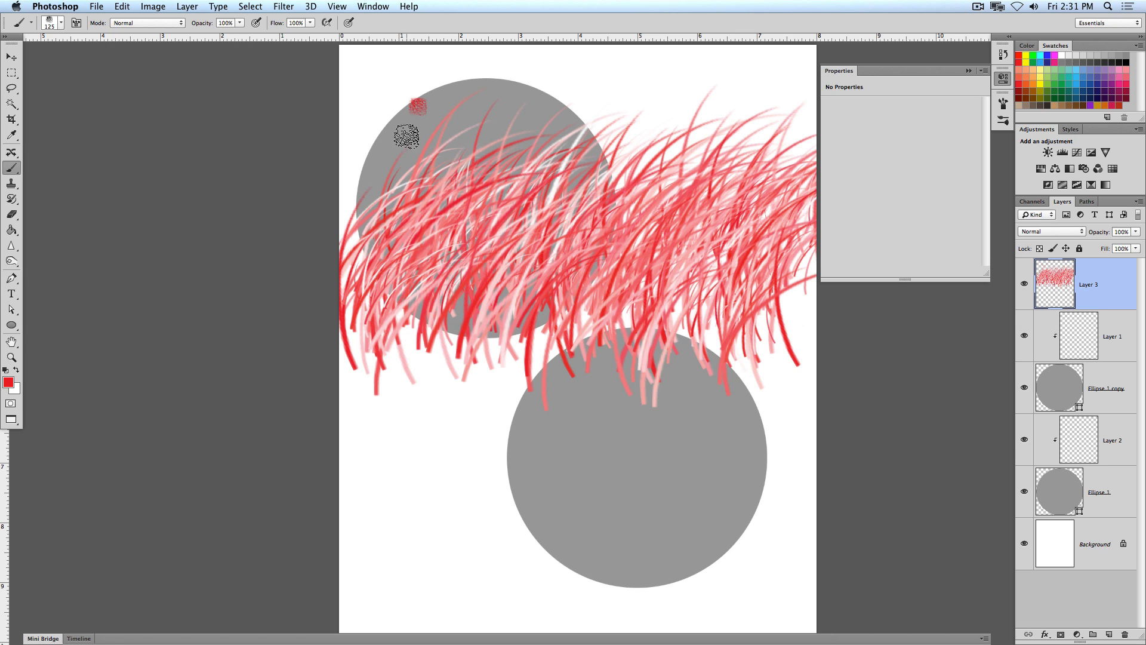
left_click(1102, 84)
mouse_move(382, 107)
left_mouse_down()
mouse_move(513, 141)
mouse_move(580, 133)
mouse_move(558, 90)
mouse_move(488, 117)
mouse_move(447, 176)
mouse_move(383, 126)
mouse_move(494, 196)
mouse_move(633, 189)
mouse_move(682, 119)
left_mouse_up()
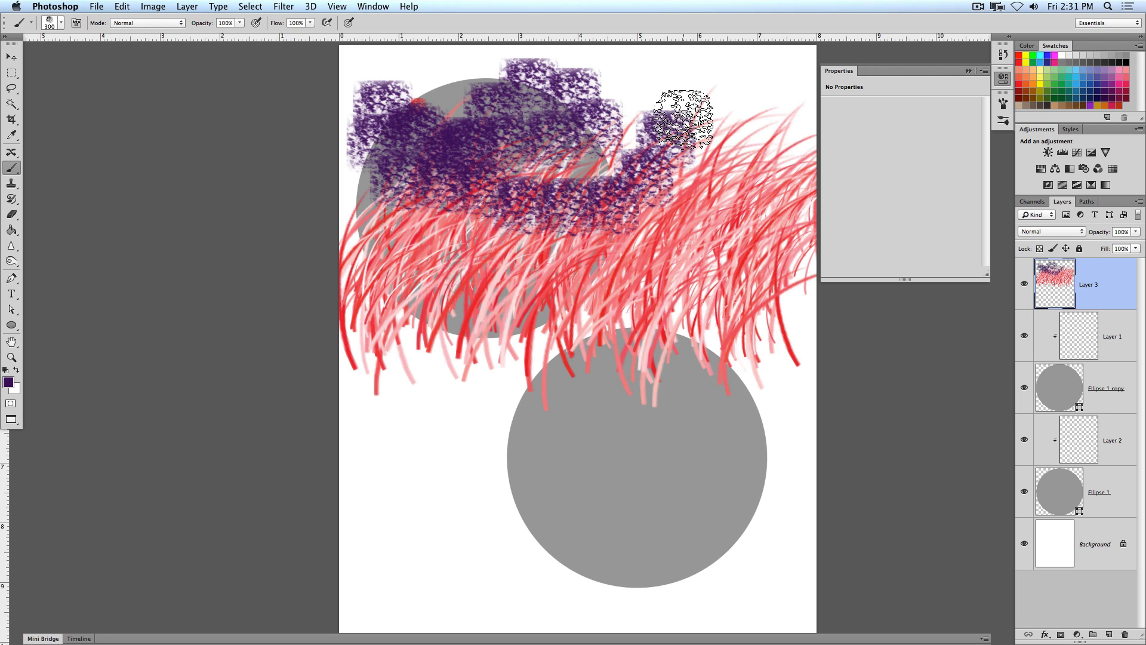
Clear all brush strokes from Layer 3 and deselect
key("super+a")
key("BackSpace")
key("super+d")
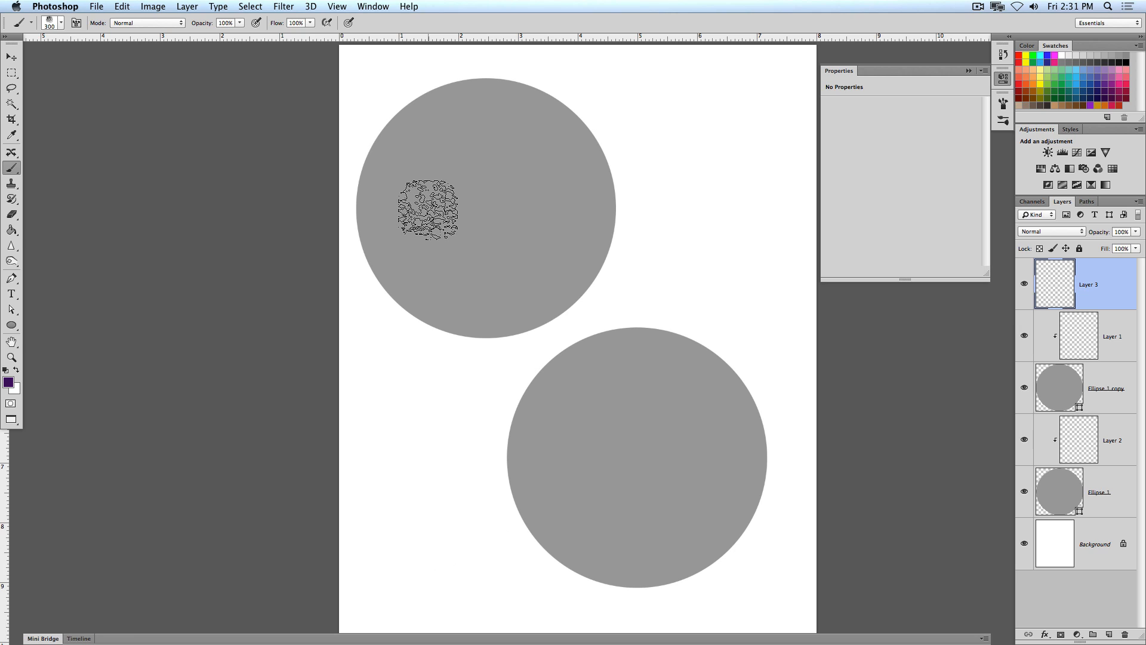
left_click(62, 22)
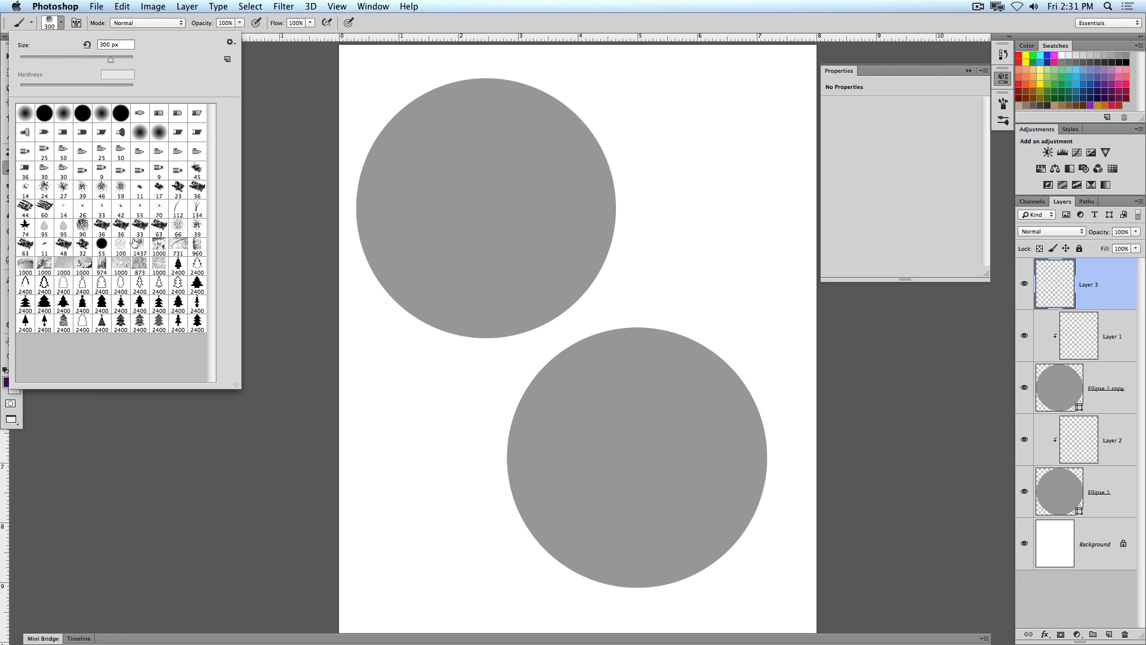
left_click(63, 23)
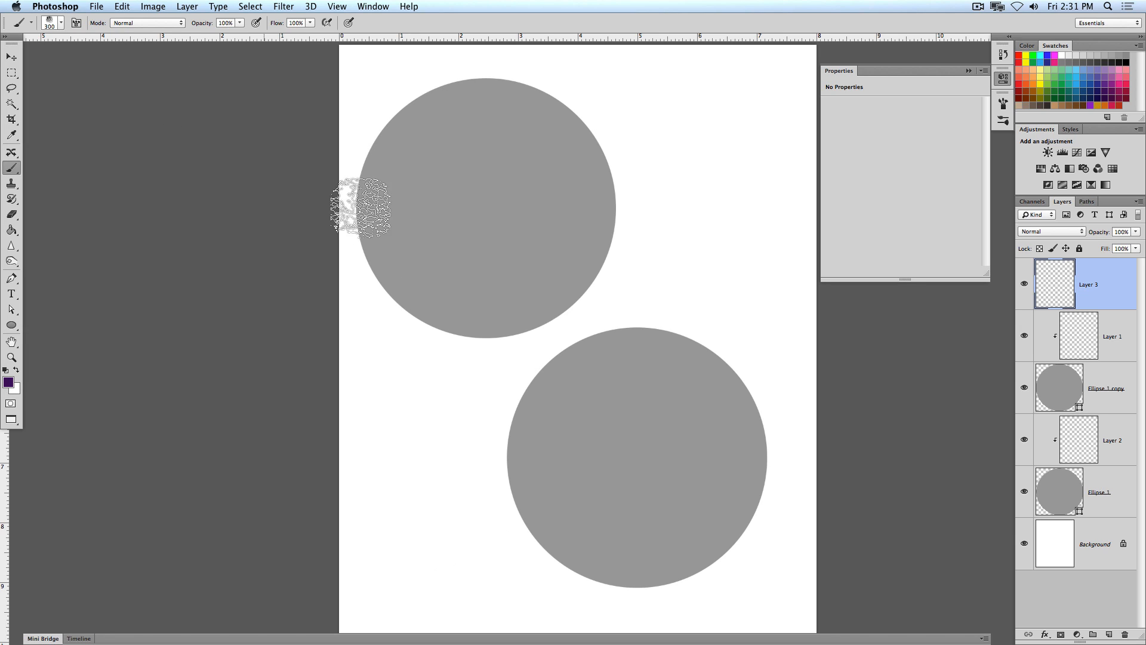
Hide the Ellipse 1 copy and Ellipse 1 layers so only the blank white page shows
left_click(1024, 399)
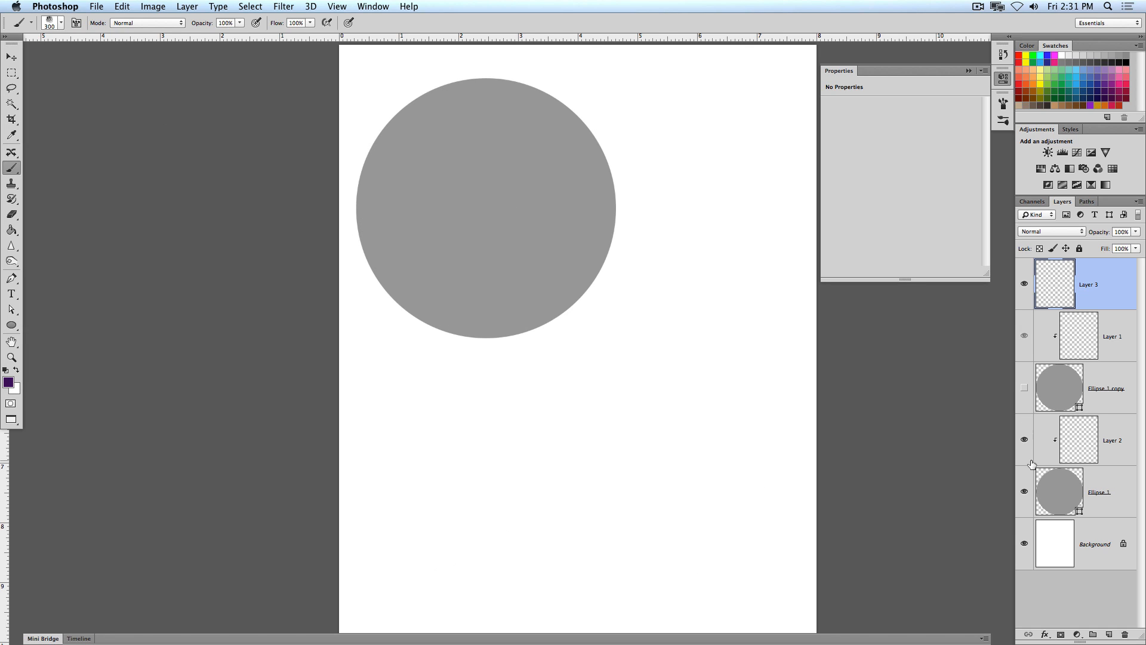
left_click(1023, 492)
key("super+plus")
key("super+plus")
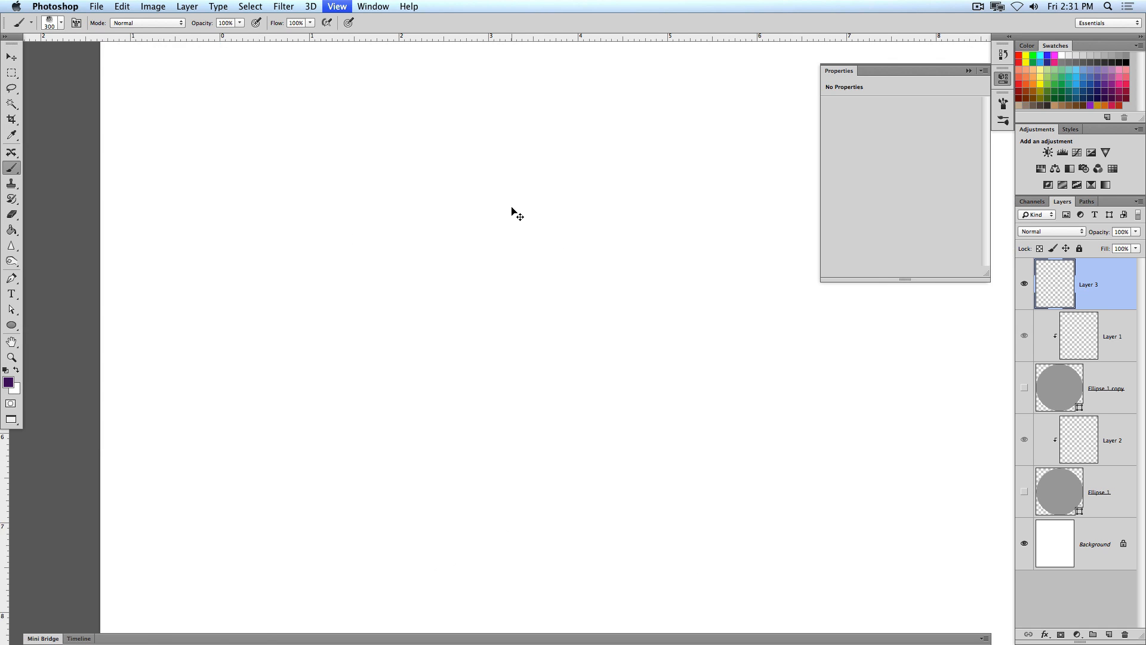
Reduce the textured brush to 90 px, paint a long winding purple stroke across the blank page and undo it
key("bracketleft")
key("bracketleft")
key("bracketleft")
key("bracketleft")
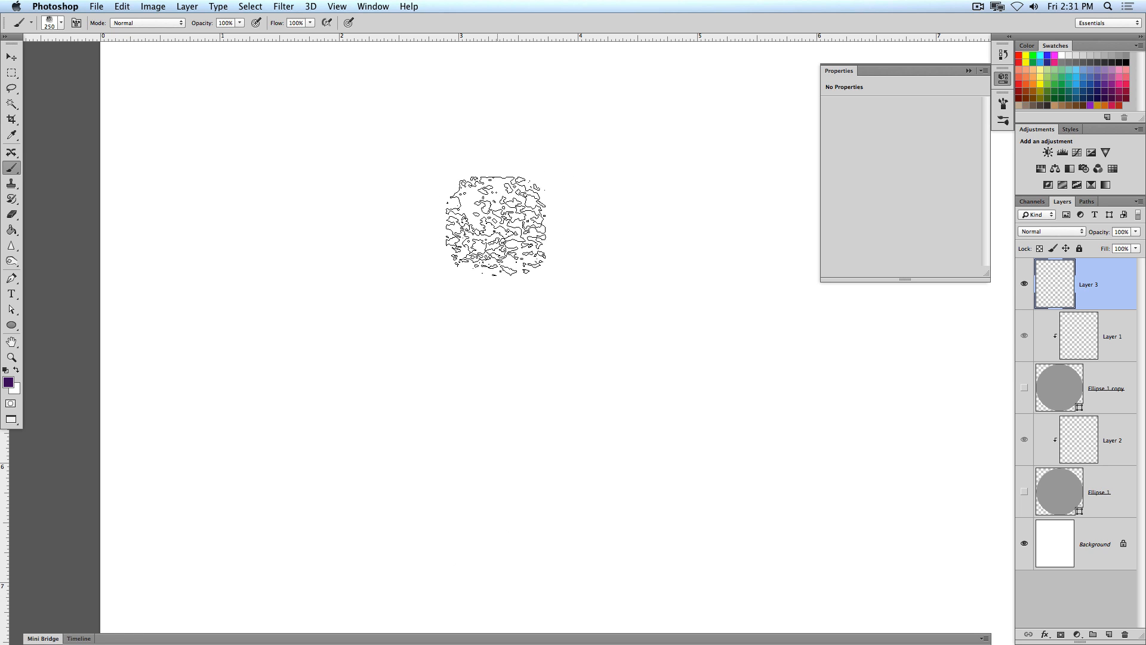
key("bracketleft")
key("bracketleft")
key("bracketleft")
mouse_move(275, 187)
left_mouse_down()
mouse_move(306, 253)
mouse_move(415, 284)
mouse_move(476, 199)
mouse_move(620, 204)
mouse_move(658, 285)
mouse_move(613, 332)
mouse_move(527, 318)
mouse_move(392, 439)
mouse_move(241, 390)
mouse_move(228, 485)
mouse_move(388, 541)
mouse_move(613, 421)
mouse_move(659, 437)
left_mouse_up()
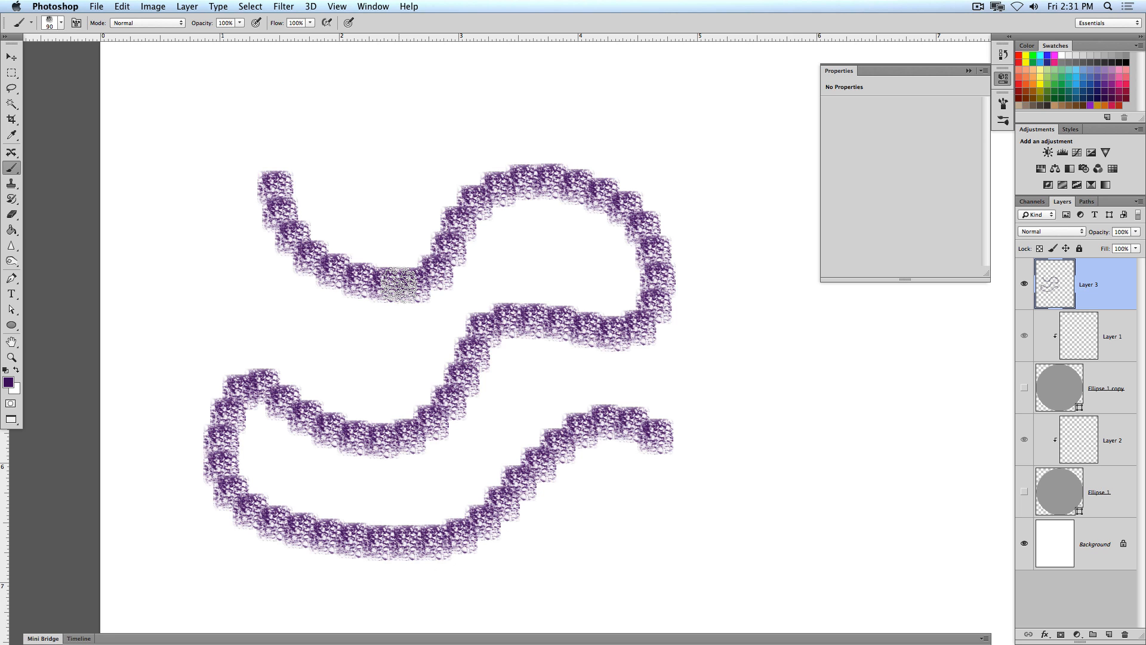
key("super+z")
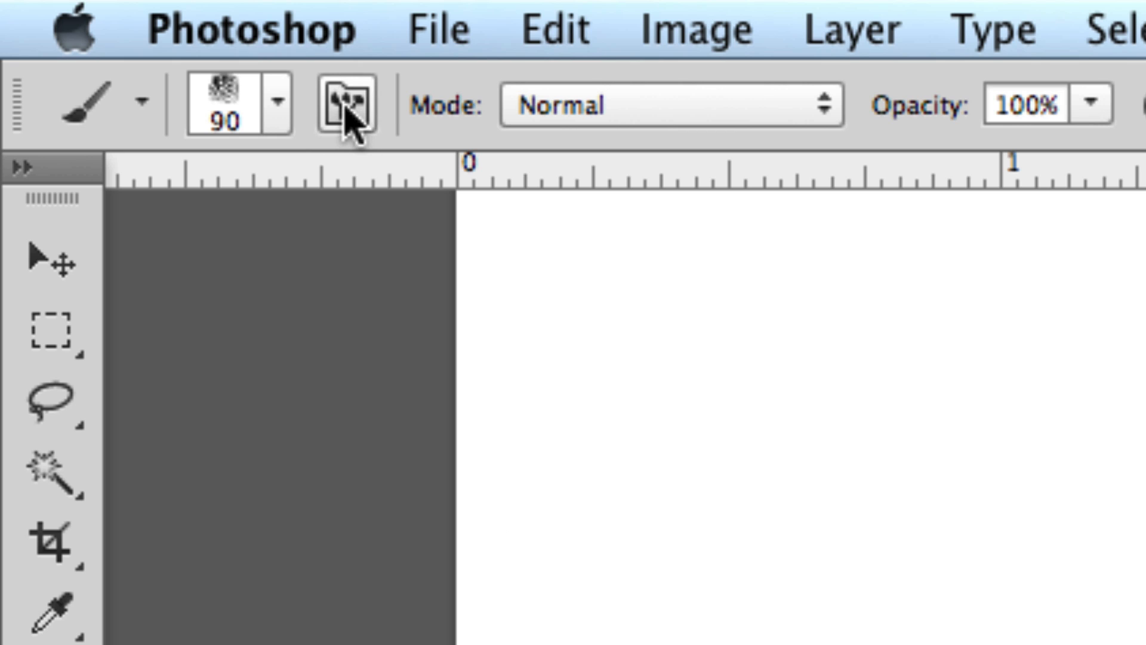
Open the brush settings and flatten the textured tip: 86 px size, 18° angle and 24% roundness
left_click(348, 108)
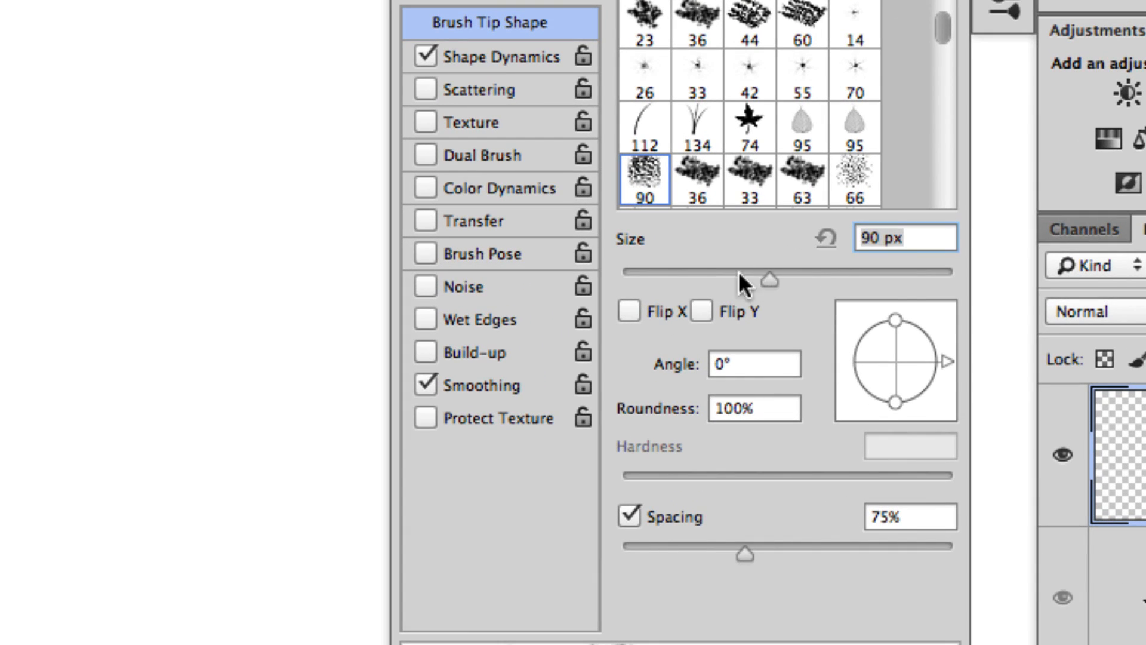
left_click_drag(779, 278, 763, 280)
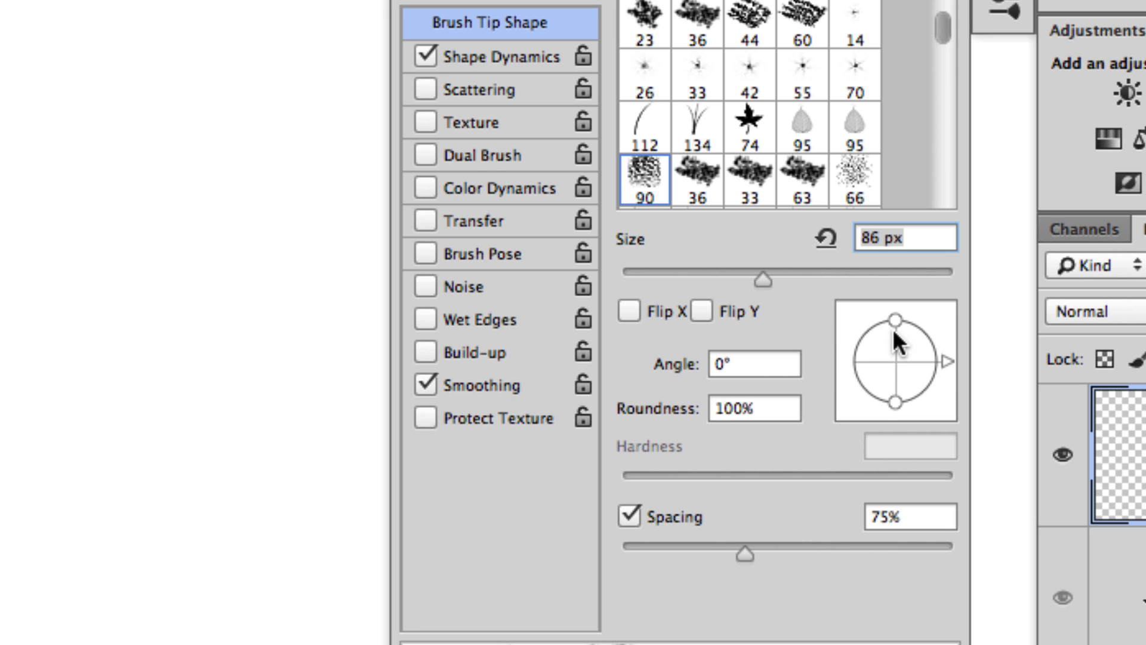
mouse_move(897, 319)
left_mouse_down()
mouse_move(907, 345)
mouse_move(932, 351)
mouse_move(925, 332)
mouse_move(932, 351)
mouse_move(894, 352)
mouse_move(919, 348)
left_mouse_up()
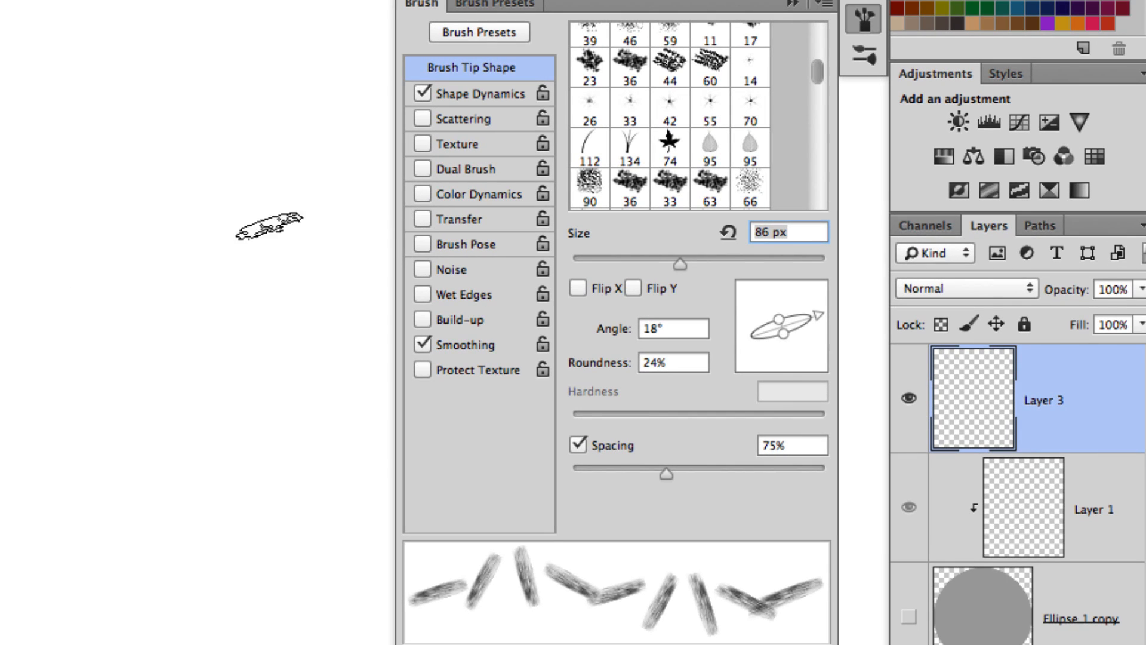
Test the flattened brush tip with several single stamps and a short purple stroke on the blank page, and undo them
left_click(135, 167)
left_click(141, 219)
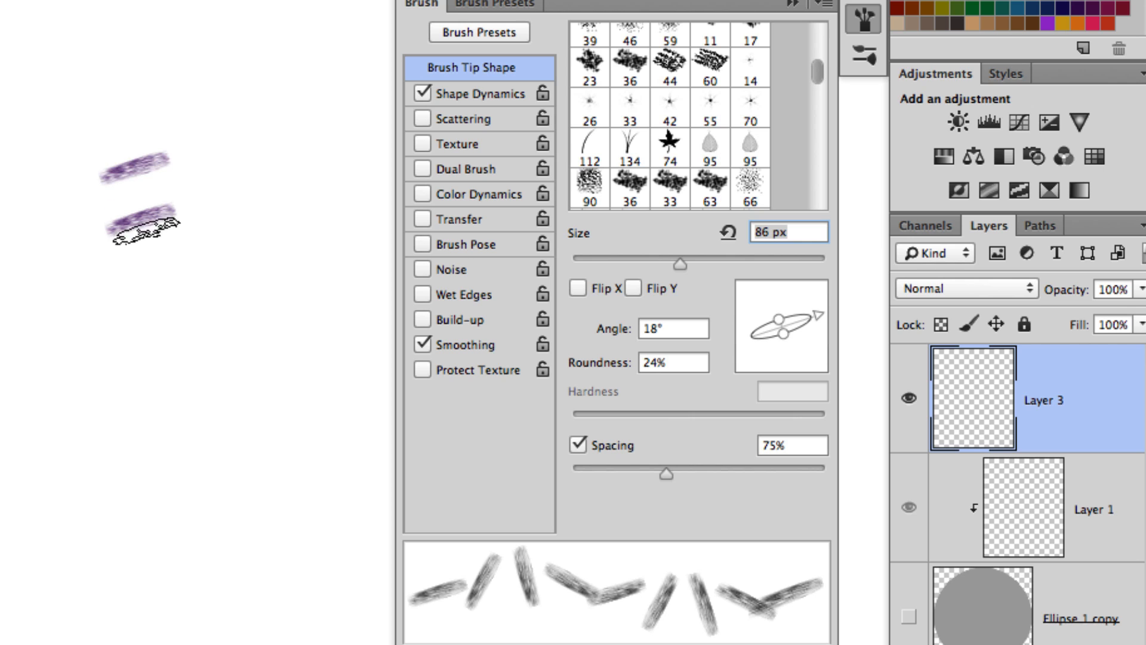
left_click(170, 262)
left_click(222, 277)
mouse_move(252, 258)
left_mouse_down()
mouse_move(227, 111)
mouse_move(143, 75)
mouse_move(149, 326)
mouse_move(235, 440)
mouse_move(305, 365)
left_mouse_up()
key("super+z")
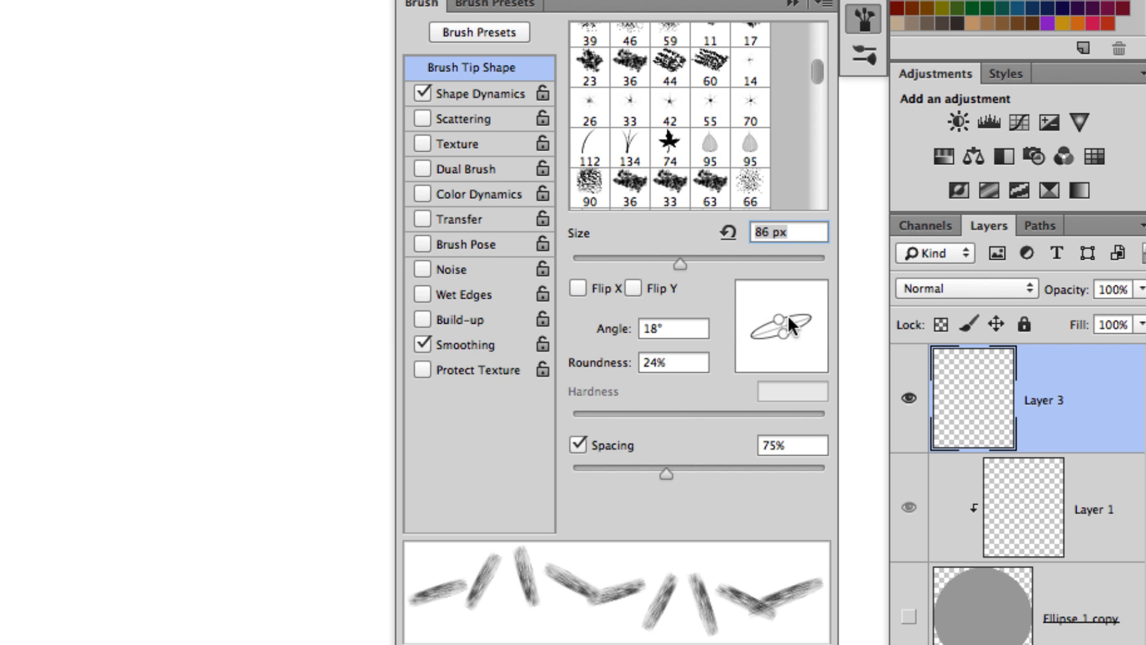
Set the brush tip's roundness to 100%, paint a U-shaped test stroke and undo it
left_click_drag(779, 319, 762, 285)
mouse_move(108, 231)
left_mouse_down()
mouse_move(255, 343)
mouse_move(347, 221)
left_mouse_up()
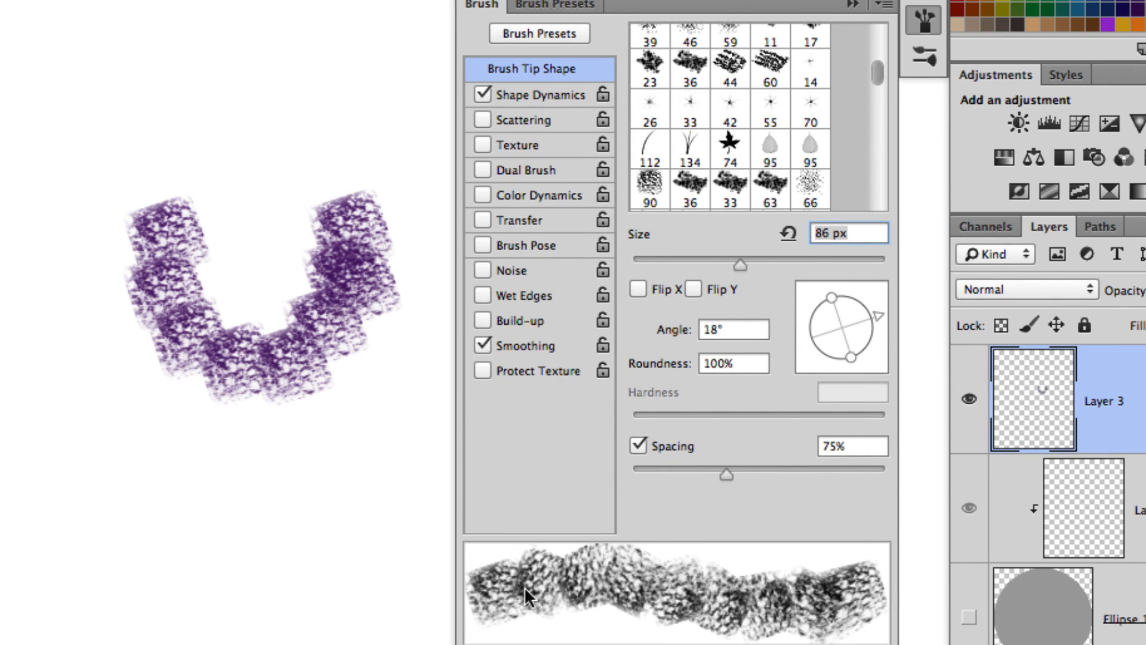
key("super+z")
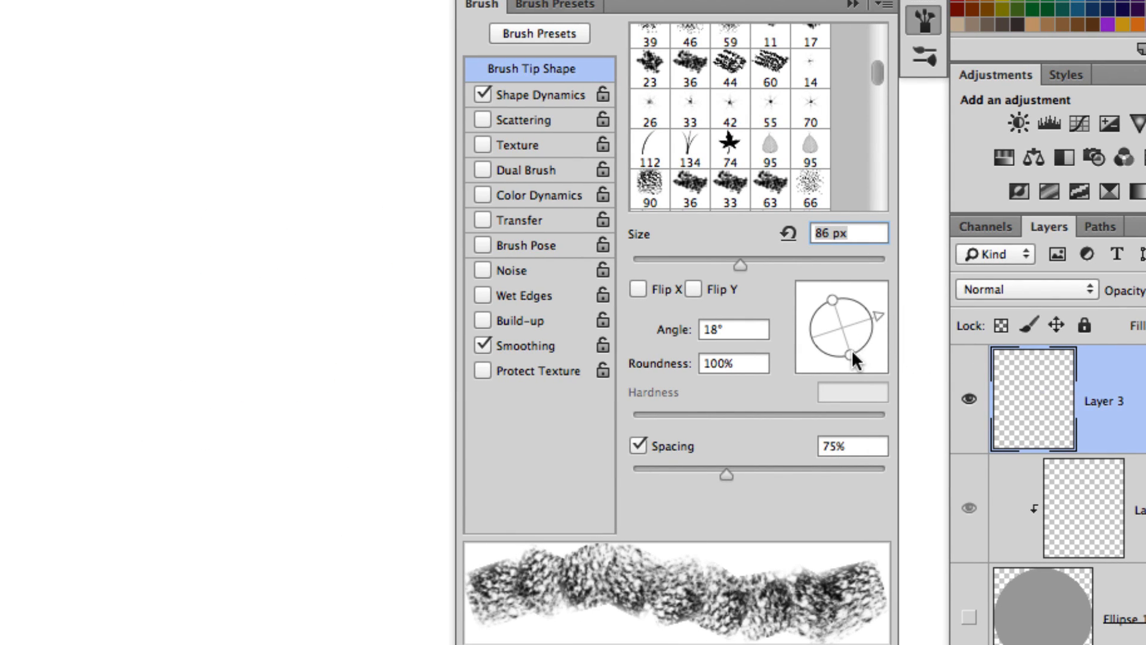
Rotate the brush tip to a 10° angle, trying 80% roundness before setting it to 100%
left_click_drag(853, 353, 829, 356)
mouse_move(879, 322)
left_mouse_down()
mouse_move(879, 345)
mouse_move(877, 292)
mouse_move(904, 363)
mouse_move(906, 317)
left_mouse_up()
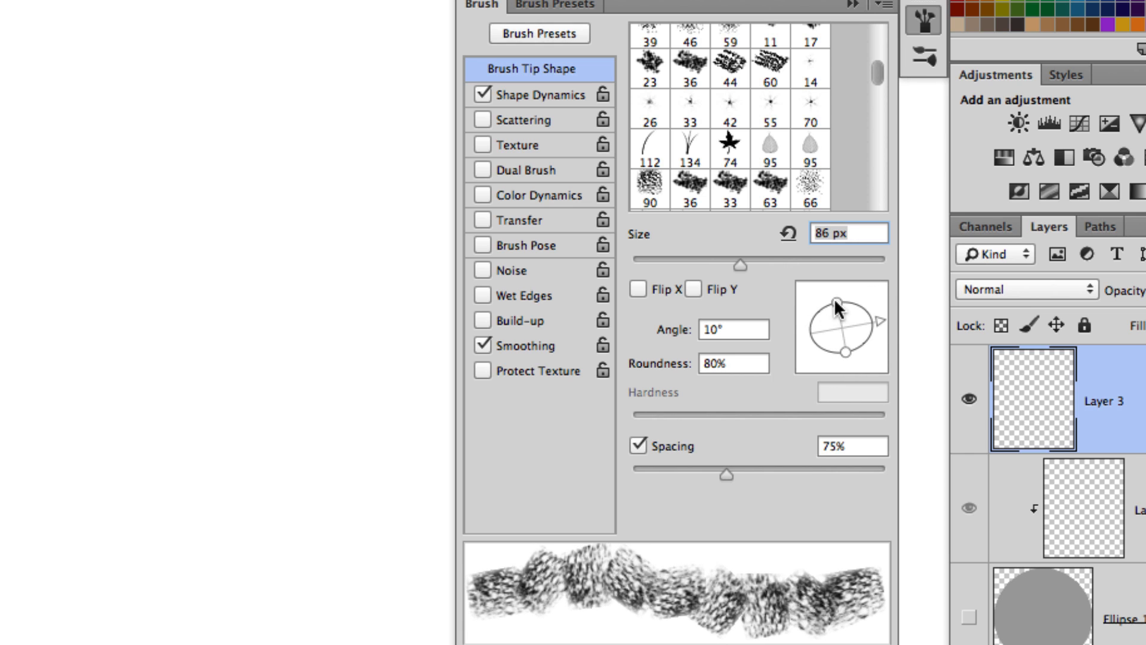
left_click_drag(836, 303, 828, 275)
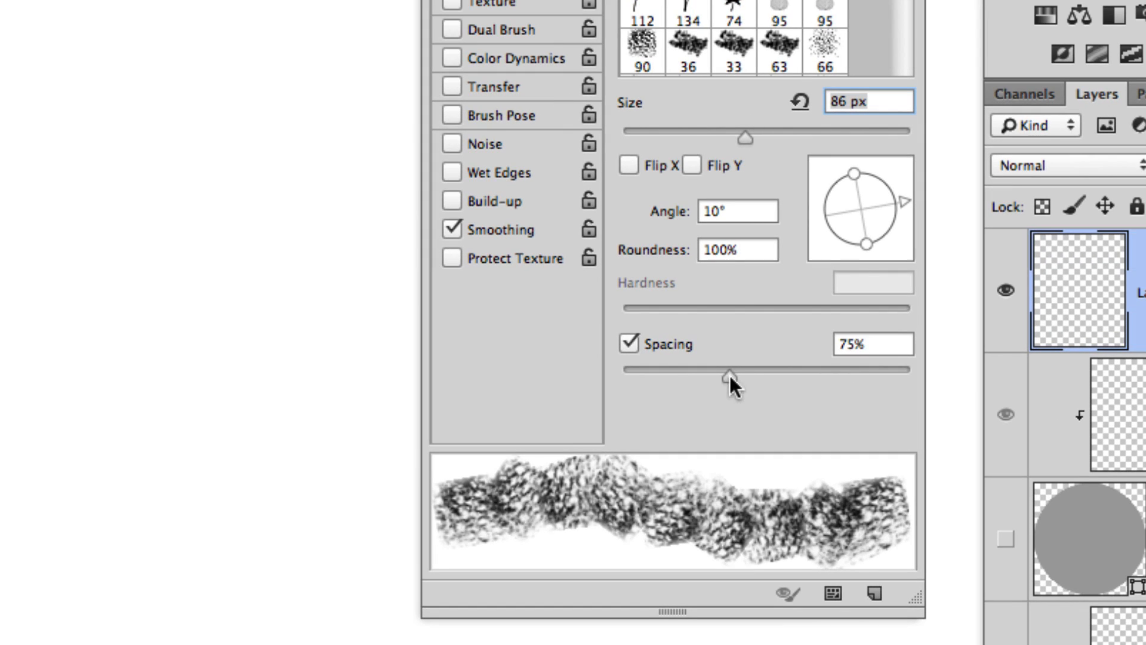
Lower the textured brush's spacing to 1% and paint thick winding purple strokes on the blank page
left_click_drag(730, 379, 610, 381)
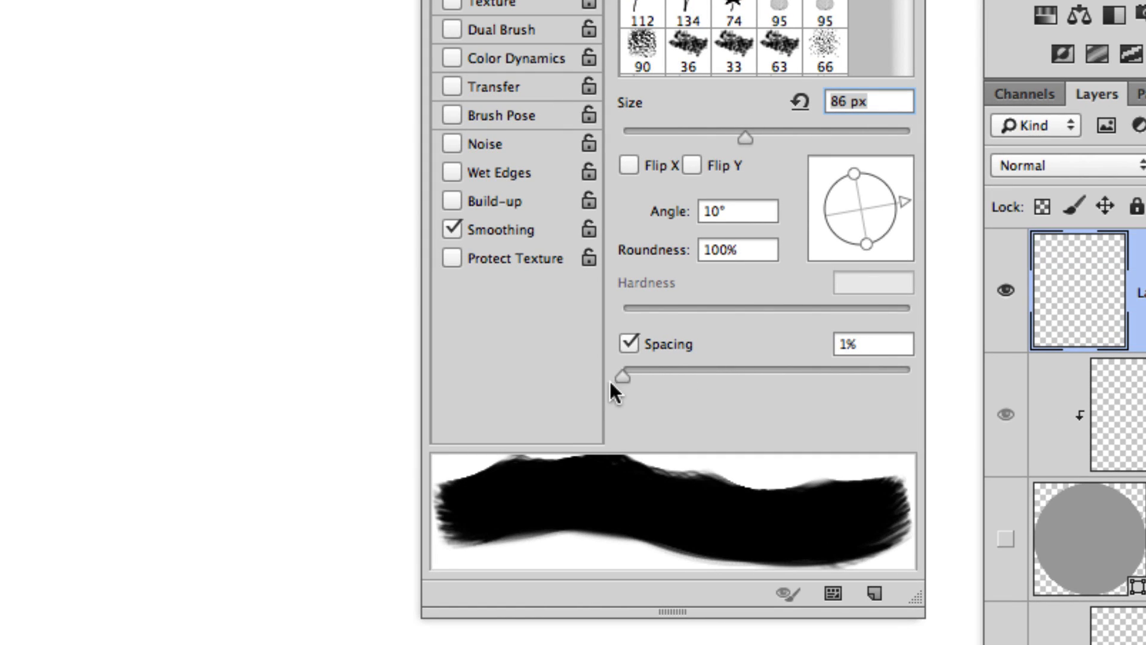
mouse_move(161, 140)
left_mouse_down()
mouse_move(77, 244)
mouse_move(6, 473)
left_mouse_up()
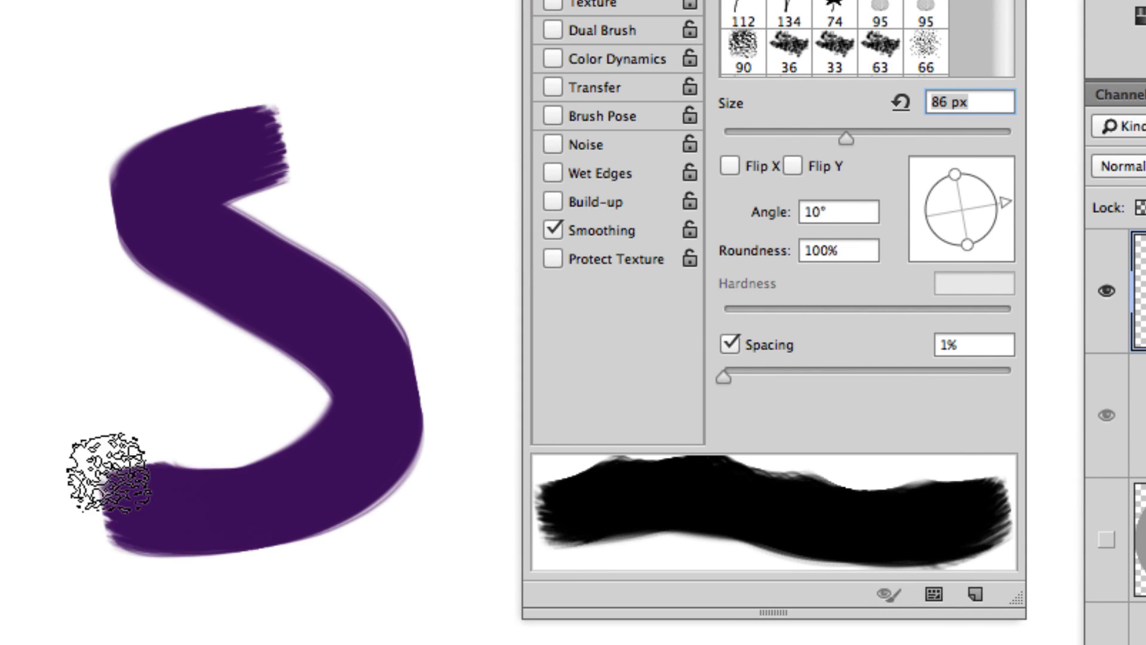
mouse_move(108, 472)
left_mouse_down()
mouse_move(456, 46)
mouse_move(334, 33)
left_mouse_up()
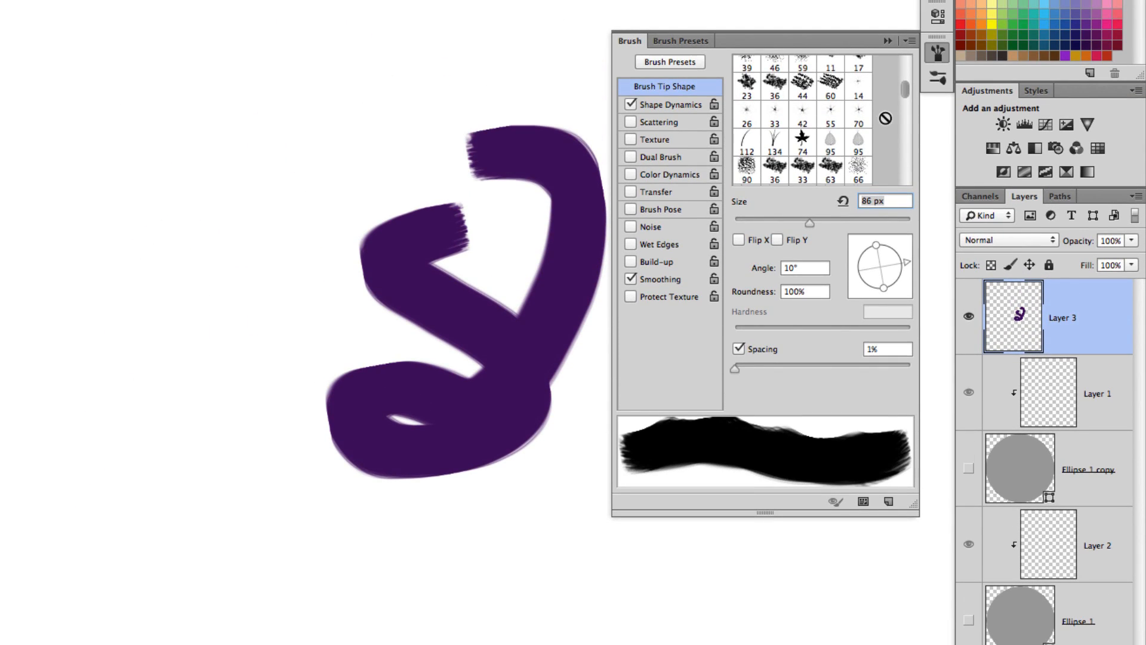
Choose the 30 px hard round brush, raise its spacing to about 66% and paint an S-shaped stroke beside the thick ones
scroll(886, 120, "up", 7)
left_click(801, 65)
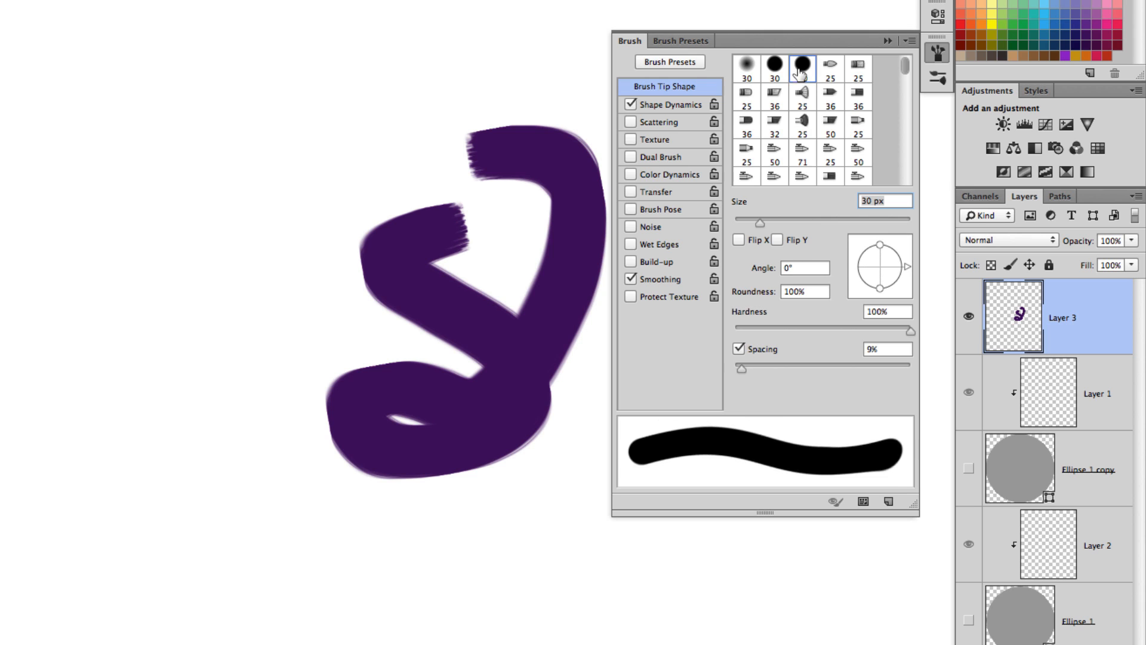
left_click_drag(741, 368, 792, 364)
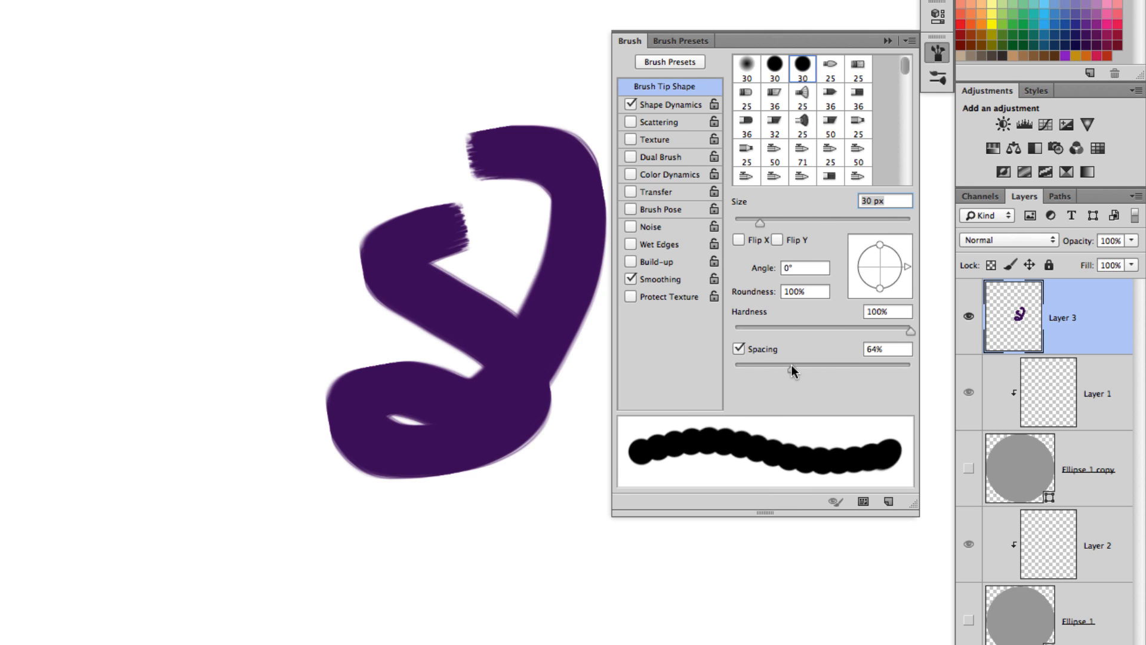
mouse_move(316, 55)
left_mouse_down()
mouse_move(284, 77)
mouse_move(238, 314)
mouse_move(115, 357)
left_mouse_up()
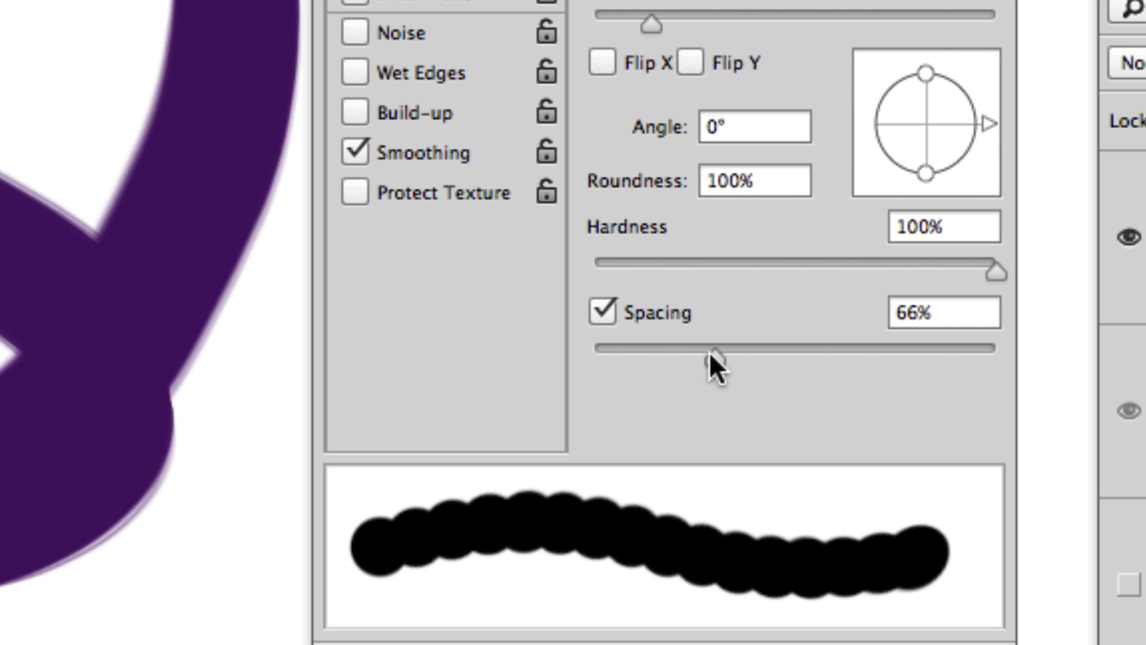
Reduce the round brush's spacing to 1% and paint a second S-shaped stroke next to the beaded one
left_click_drag(789, 369, 743, 367)
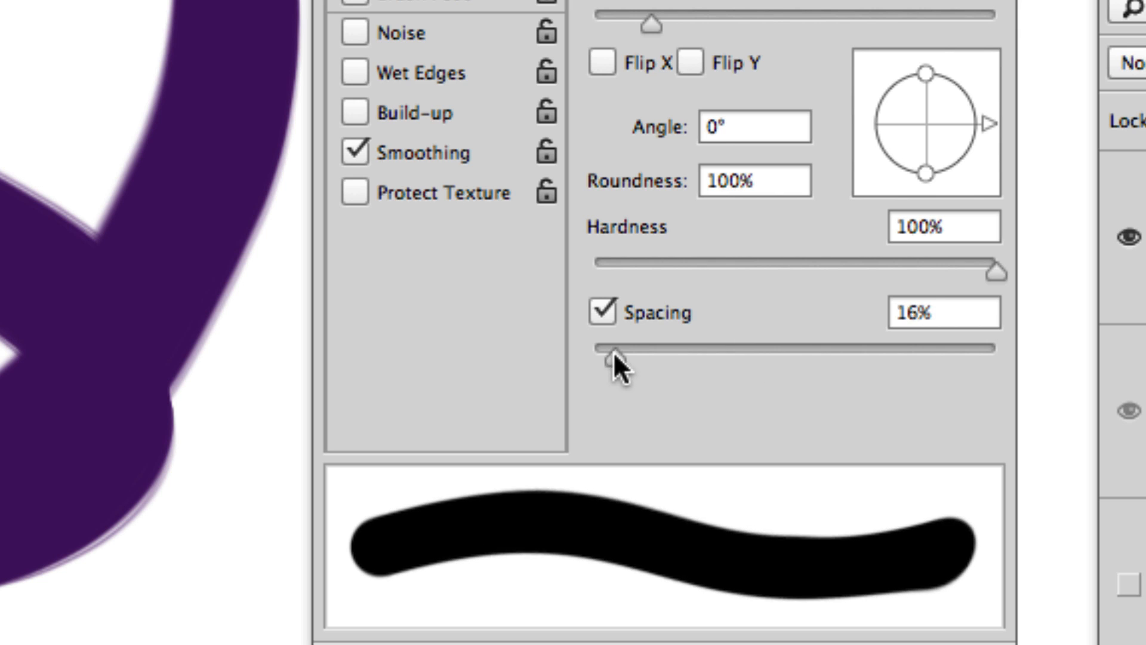
left_click_drag(613, 352, 578, 358)
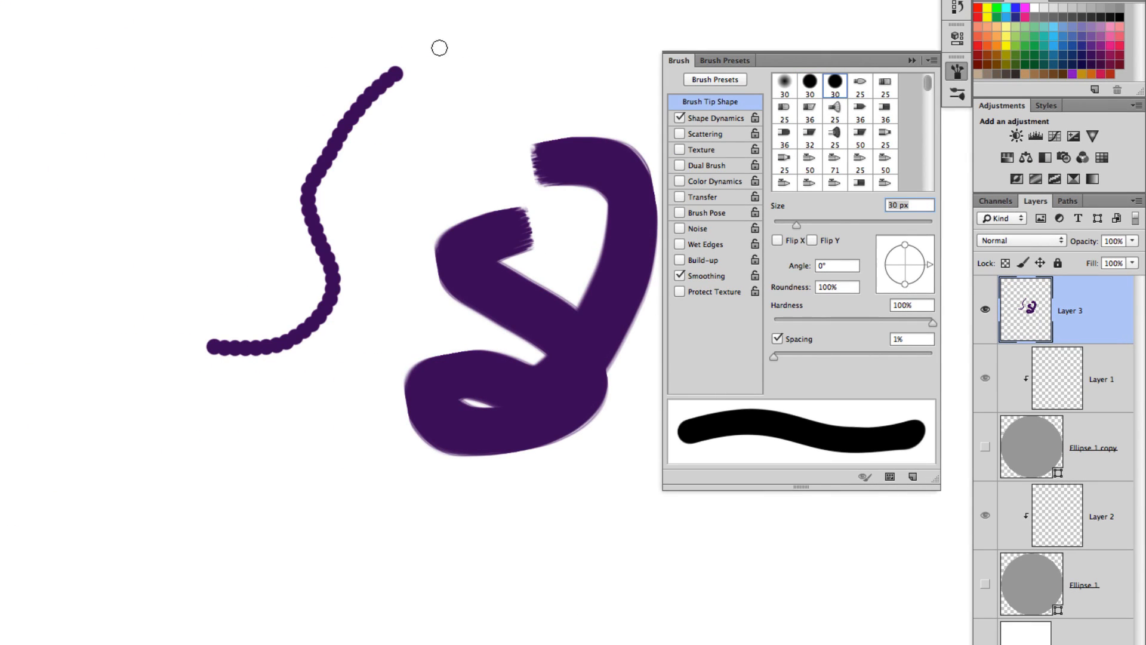
mouse_move(425, 94)
left_mouse_down()
mouse_move(371, 194)
mouse_move(375, 316)
mouse_move(287, 357)
left_mouse_up()
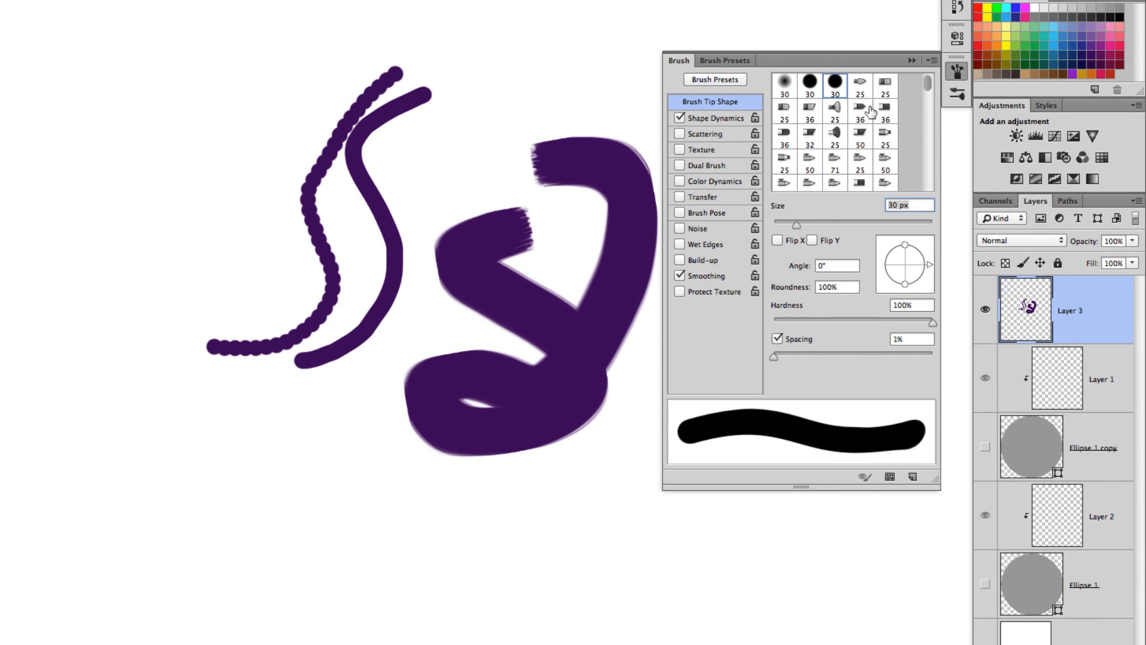
Choose the 90 px textured brush and paint a winding stroke at 75% spacing beside the round-brush strokes
scroll(910, 103, "down", 5)
scroll(831, 157, "down", 3)
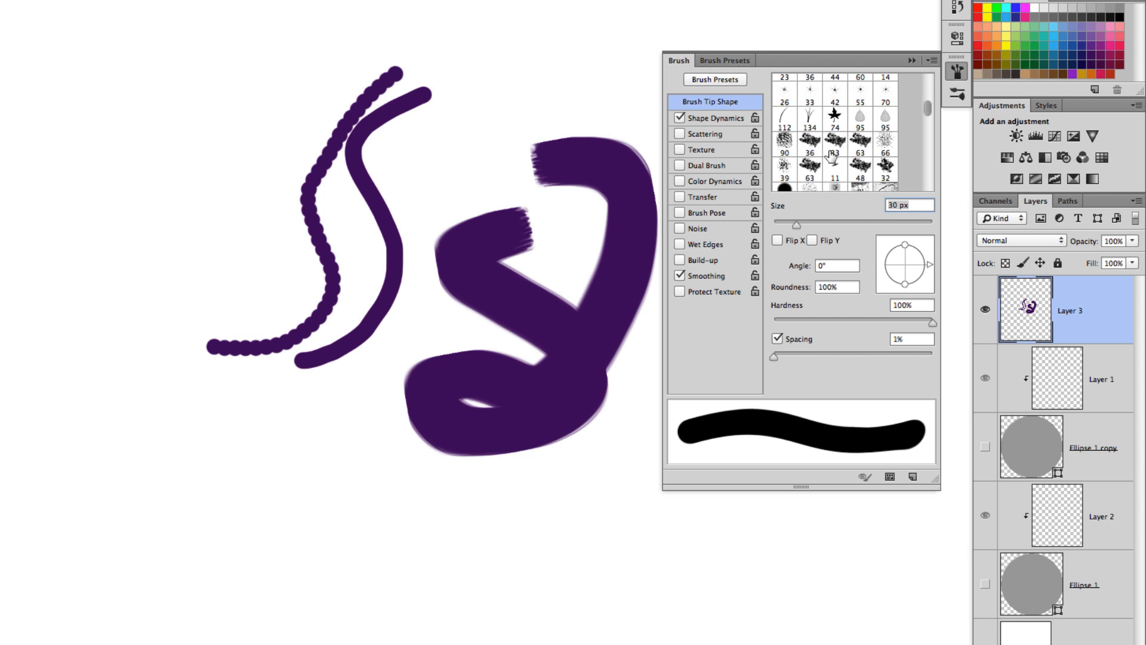
left_click(786, 141)
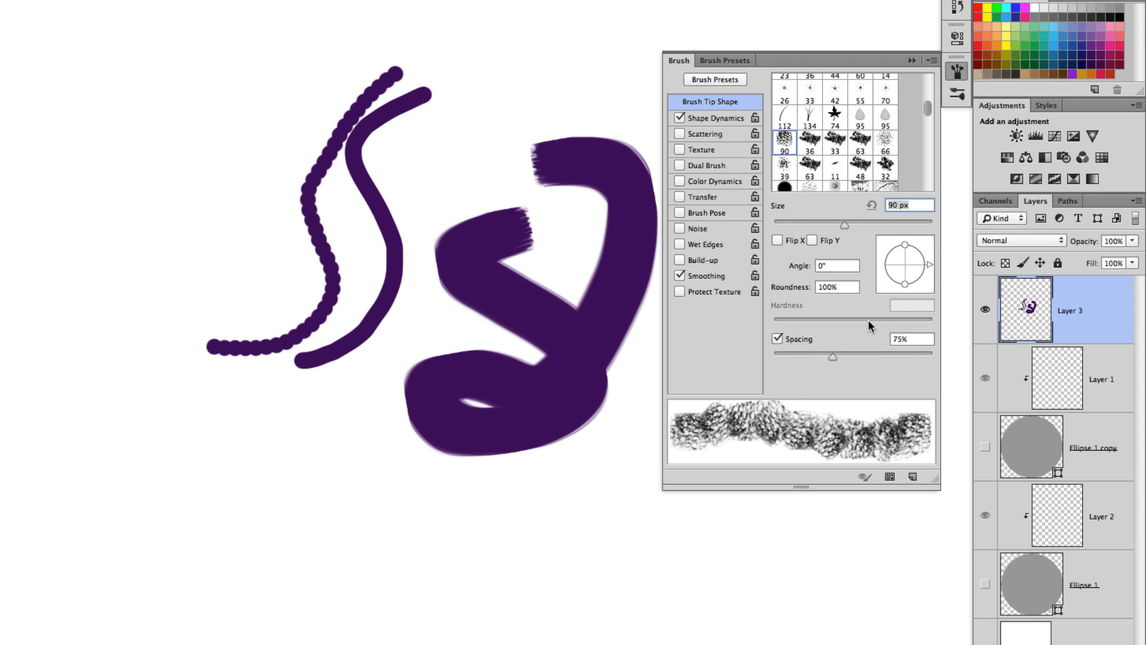
mouse_move(244, 63)
left_mouse_down()
mouse_move(179, 119)
mouse_move(93, 344)
left_mouse_up()
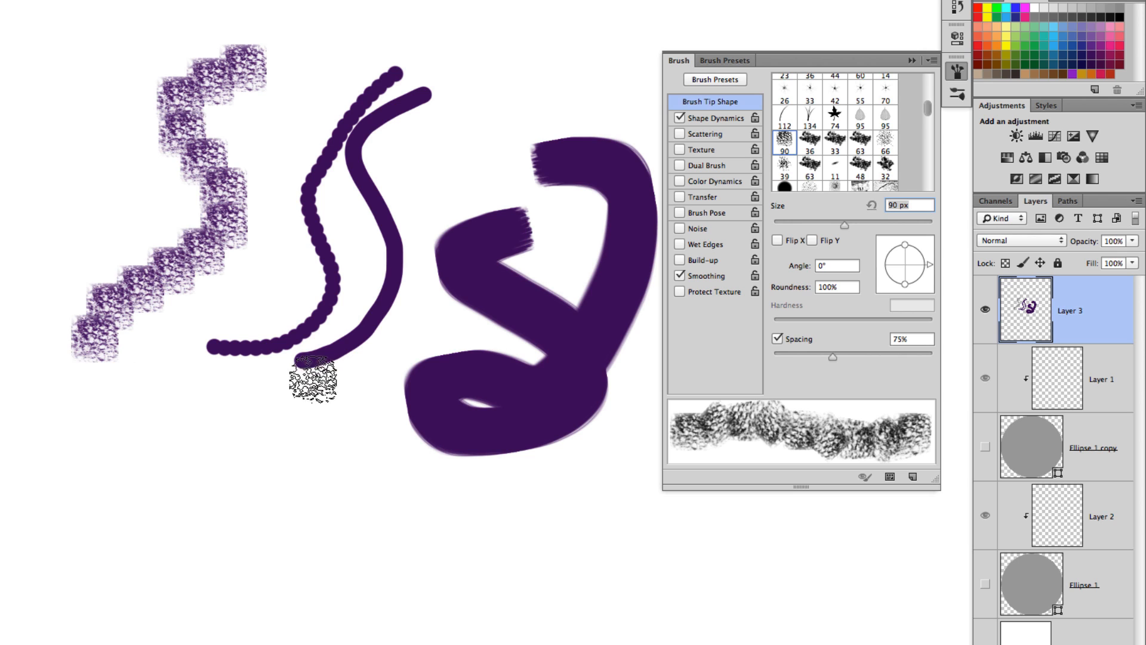
Set the textured brush's spacing to 46%, test it with strokes across the lower page, and clear all strokes from Layer 3
left_click_drag(828, 355, 809, 355)
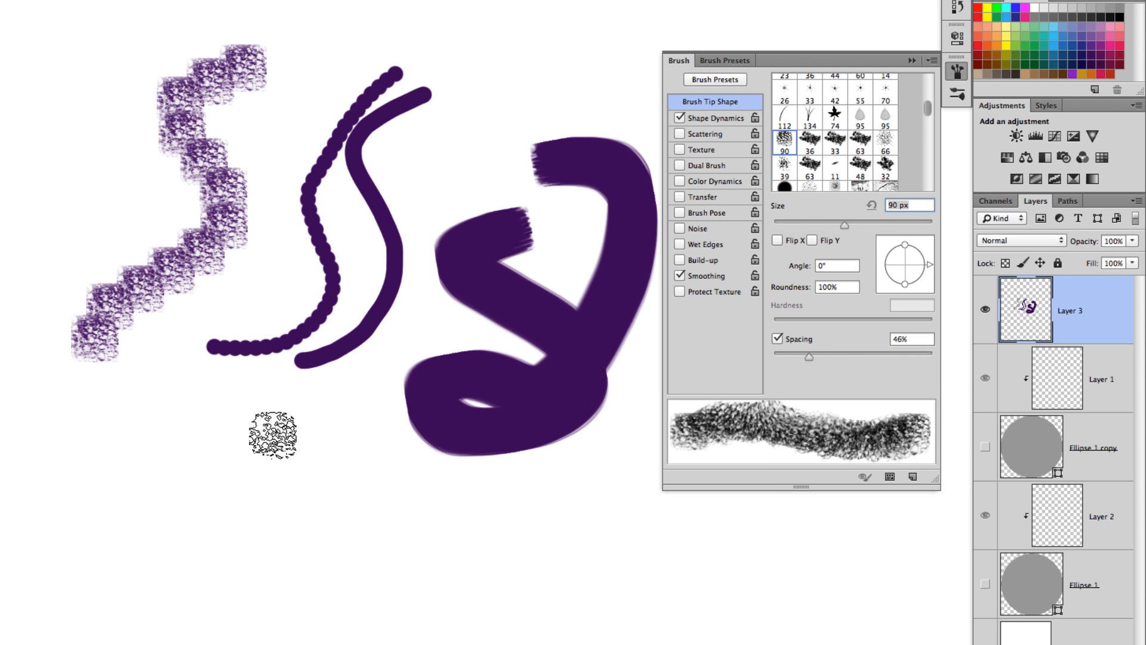
mouse_move(296, 421)
left_mouse_down()
mouse_move(173, 535)
mouse_move(214, 513)
mouse_move(488, 562)
mouse_move(510, 517)
mouse_move(409, 552)
mouse_move(256, 525)
left_mouse_up()
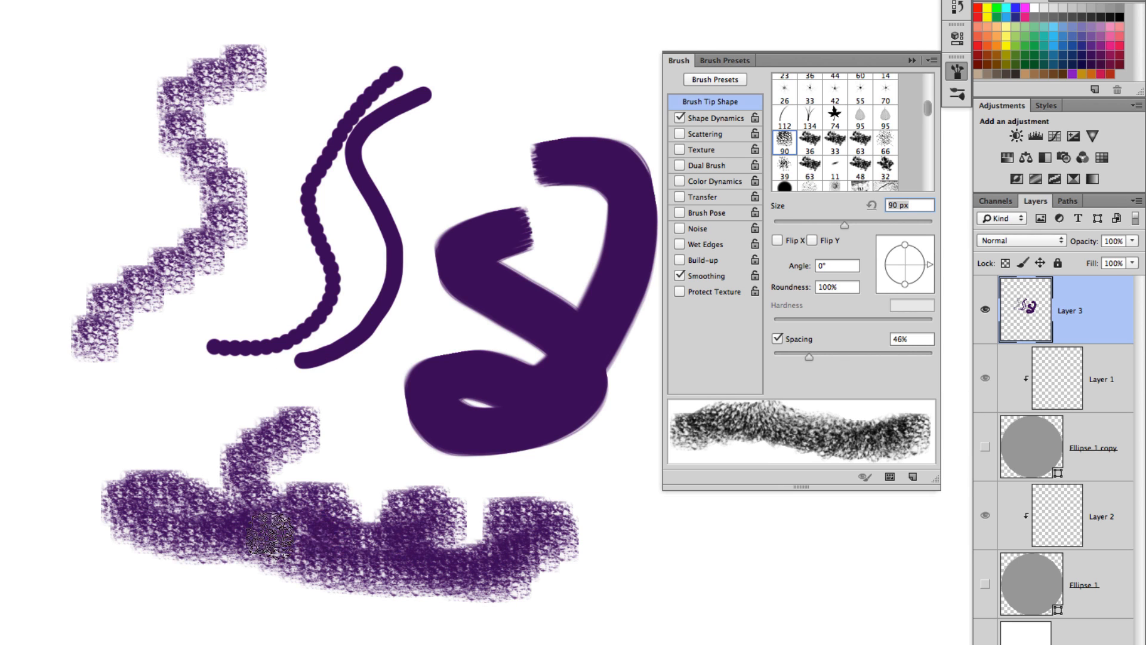
key("ctrl+z")
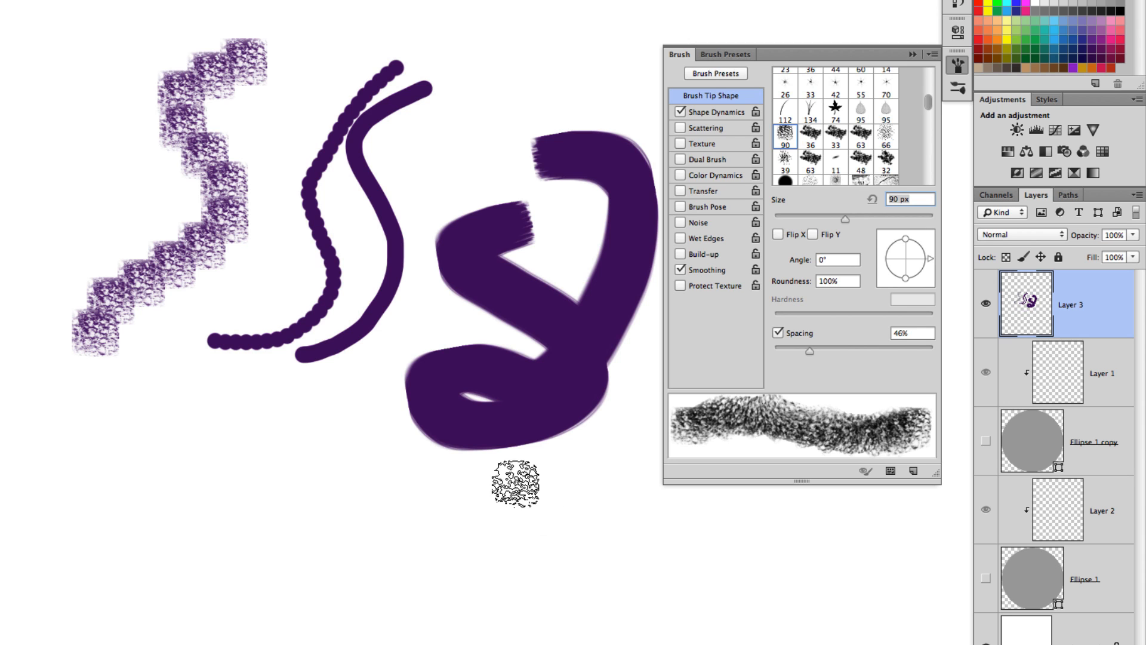
key("Delete")
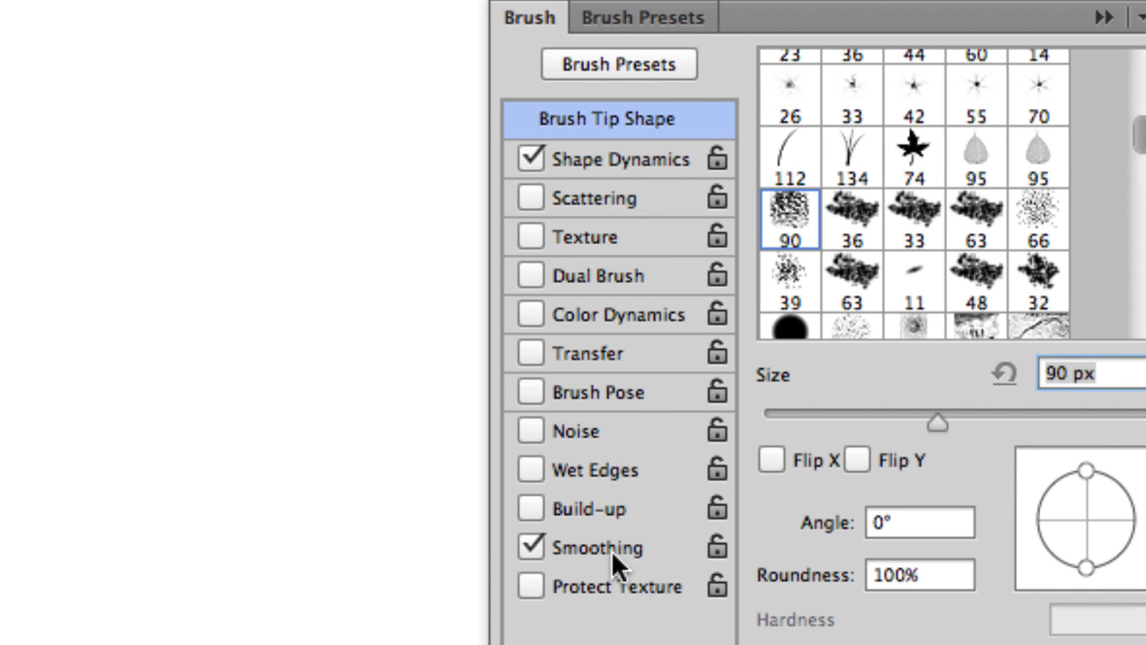
Set the Shape Dynamics Size Jitter to 48% and paint a winding stroke and a straight horizontal stroke
left_click(591, 159)
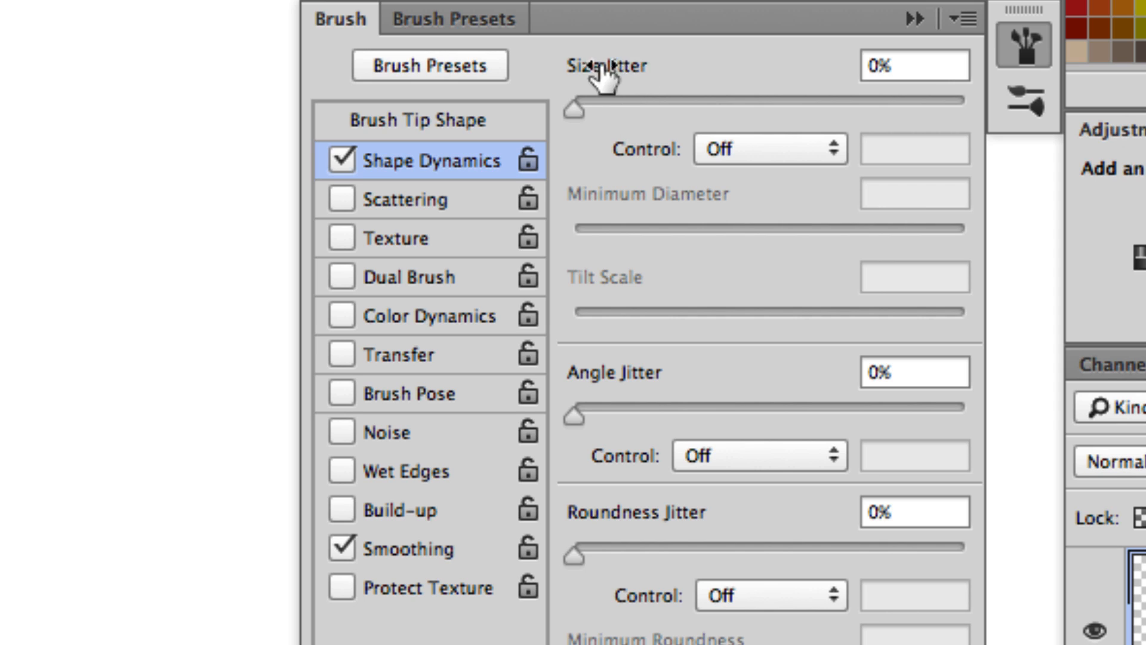
left_click_drag(573, 110, 658, 109)
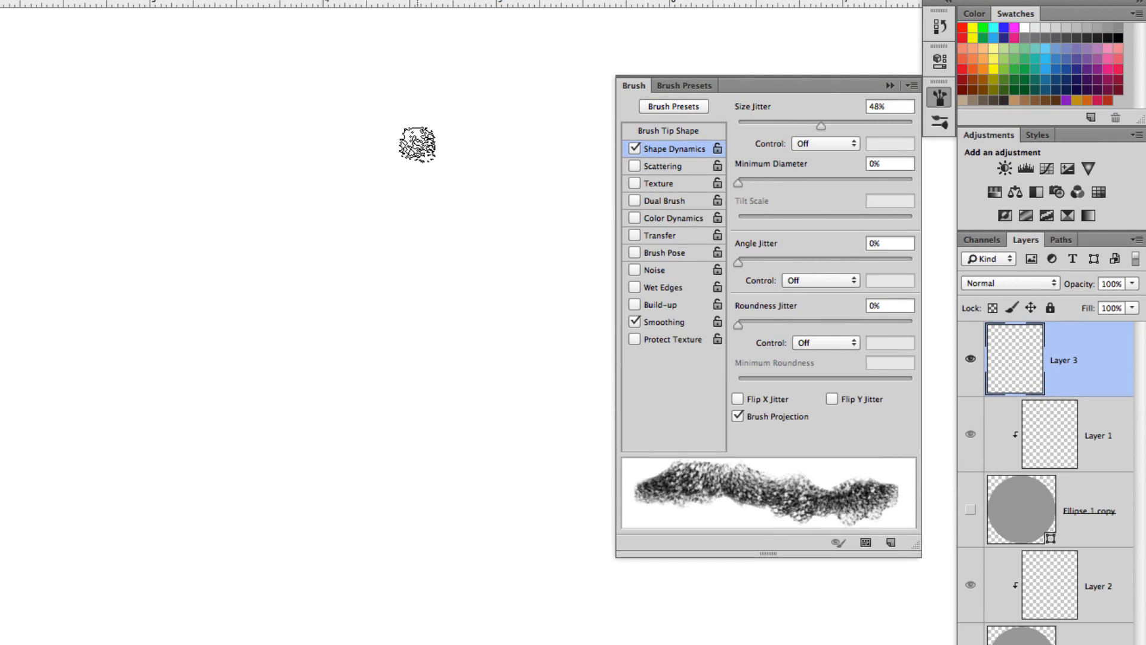
mouse_move(179, 90)
left_mouse_down()
mouse_move(238, 205)
mouse_move(465, 174)
mouse_move(524, 310)
left_mouse_up()
mouse_move(490, 355)
left_mouse_down()
mouse_move(203, 372)
mouse_move(134, 382)
mouse_move(95, 411)
left_mouse_up()
left_click_drag(63, 503, 537, 506)
Raise the Size Jitter to 100% and paint two long horizontal strokes below the existing ones
left_click_drag(819, 129, 912, 126)
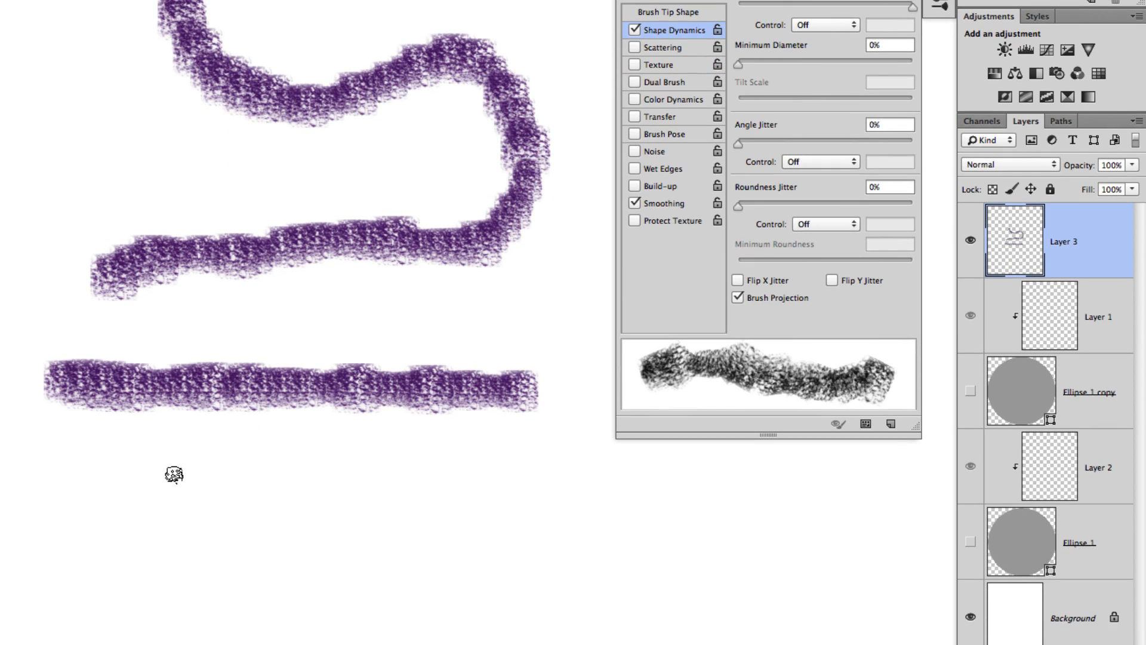
mouse_move(95, 499)
left_mouse_down()
mouse_move(667, 533)
mouse_move(899, 530)
left_mouse_up()
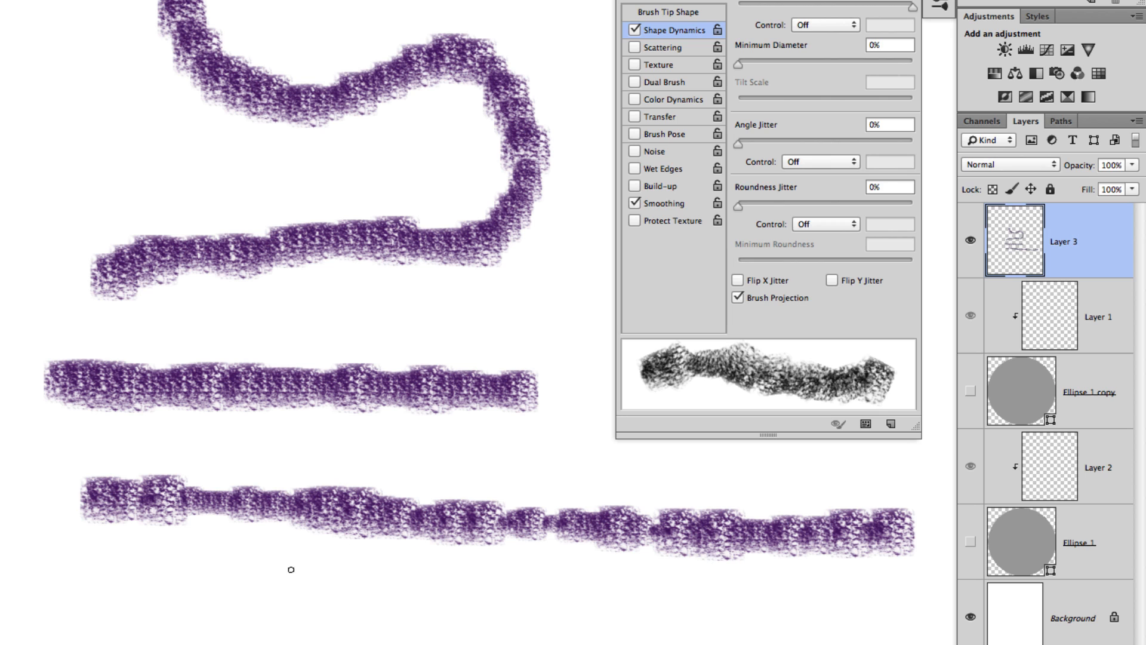
mouse_move(121, 557)
left_mouse_down()
mouse_move(611, 586)
mouse_move(895, 588)
left_mouse_up()
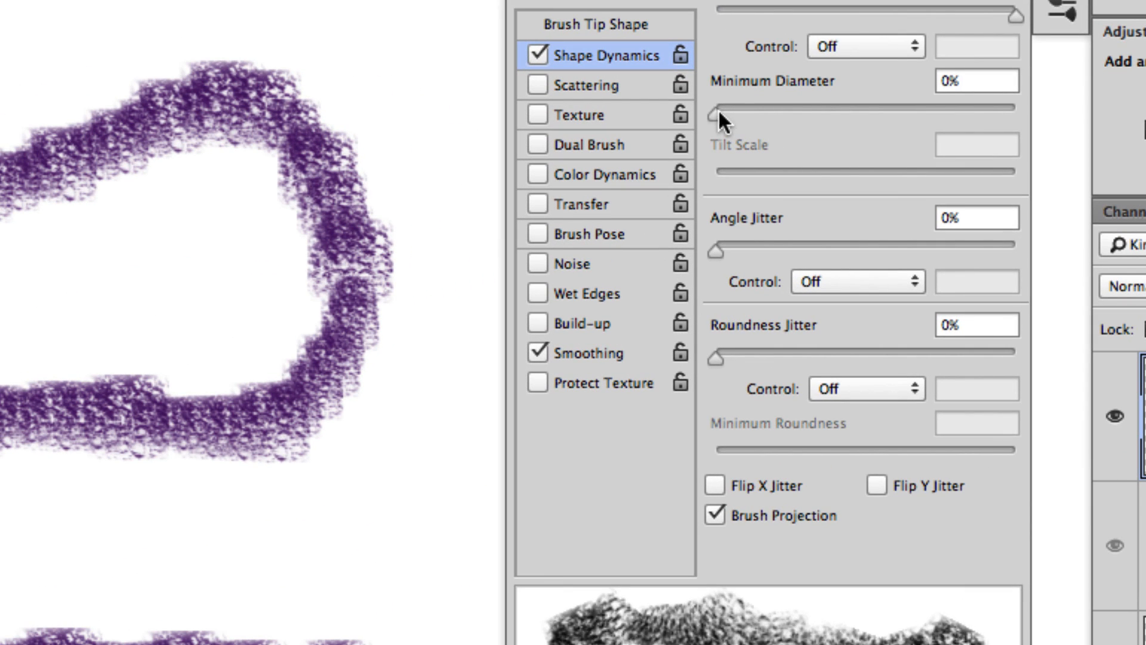
Examine the Minimum Diameter setting and the Size Jitter control options, leaving the diameter at 0% and the control Off
mouse_move(740, 112)
left_mouse_down()
mouse_move(766, 113)
mouse_move(711, 117)
left_mouse_up()
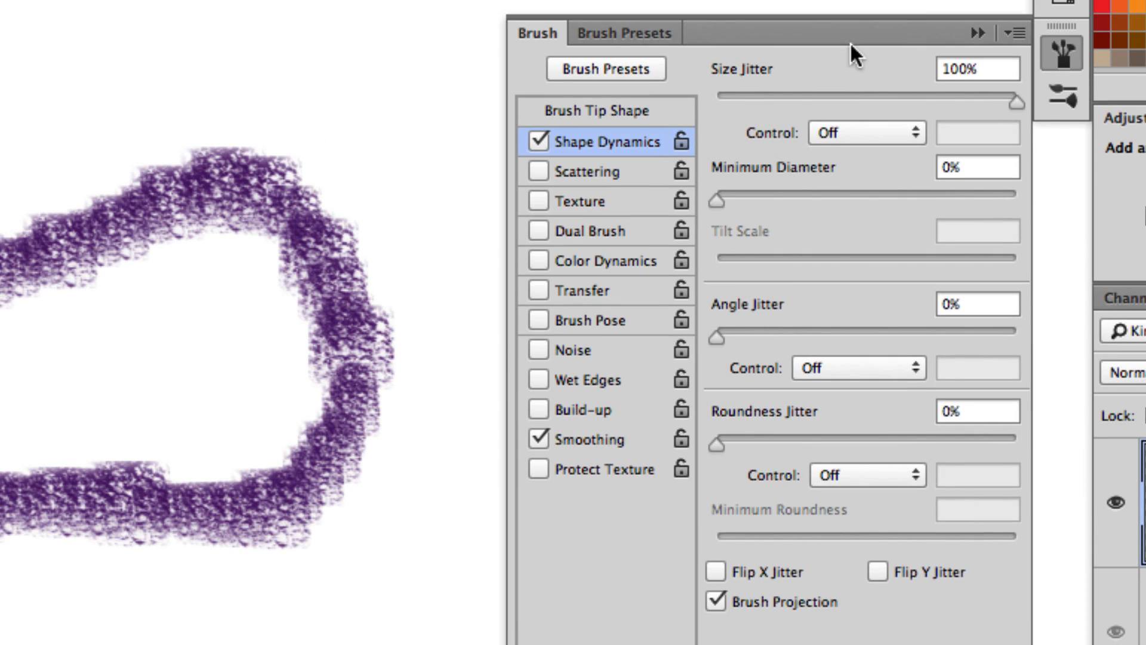
left_click(844, 128)
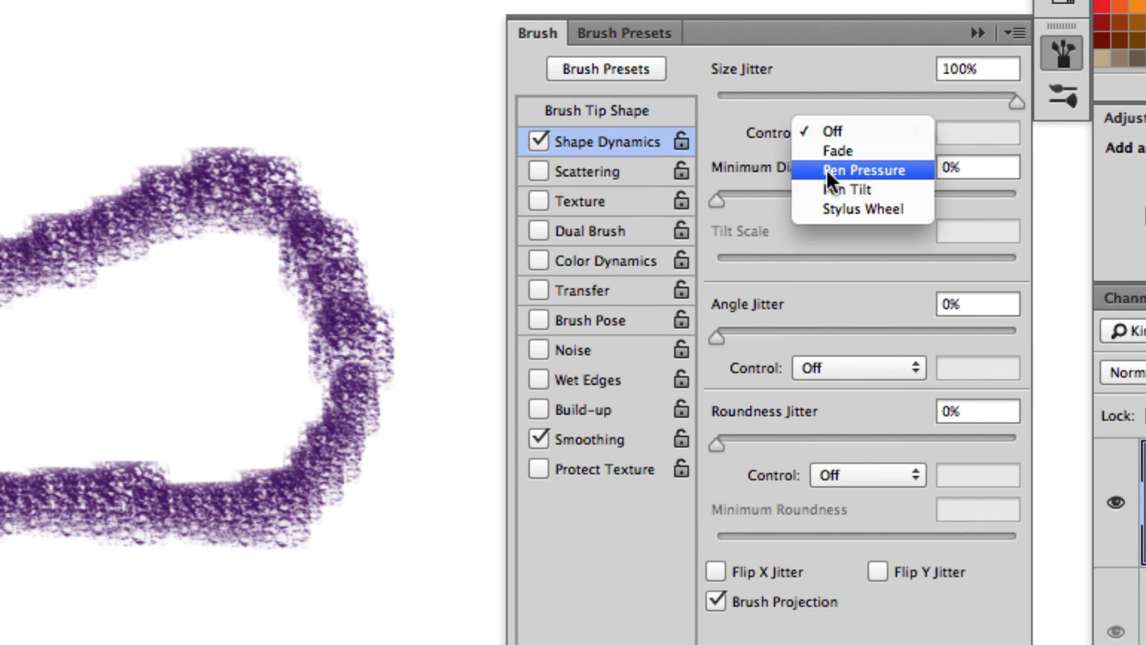
left_click(759, 135)
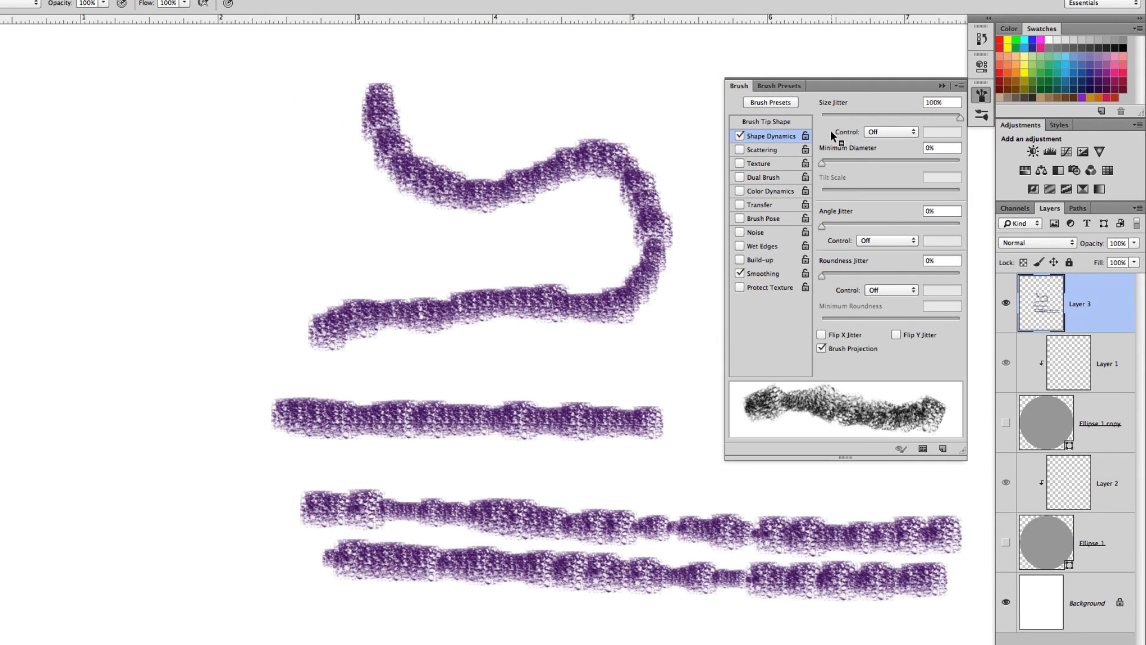
Paint more winding test strokes with 100% Size Jitter, and clear everything from Layer 3
mouse_move(257, 156)
left_mouse_down()
mouse_move(238, 166)
mouse_move(192, 410)
mouse_move(133, 389)
mouse_move(120, 179)
left_mouse_up()
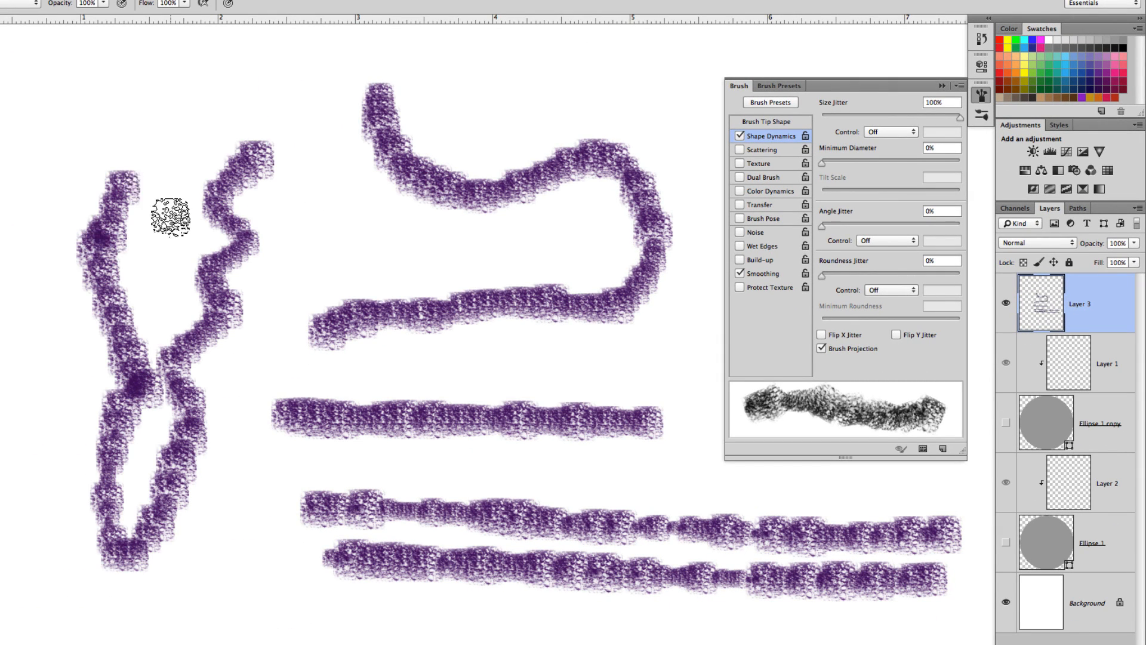
mouse_move(170, 217)
left_mouse_down()
mouse_move(348, 219)
mouse_move(544, 253)
left_mouse_up()
key("super+a")
key("Delete")
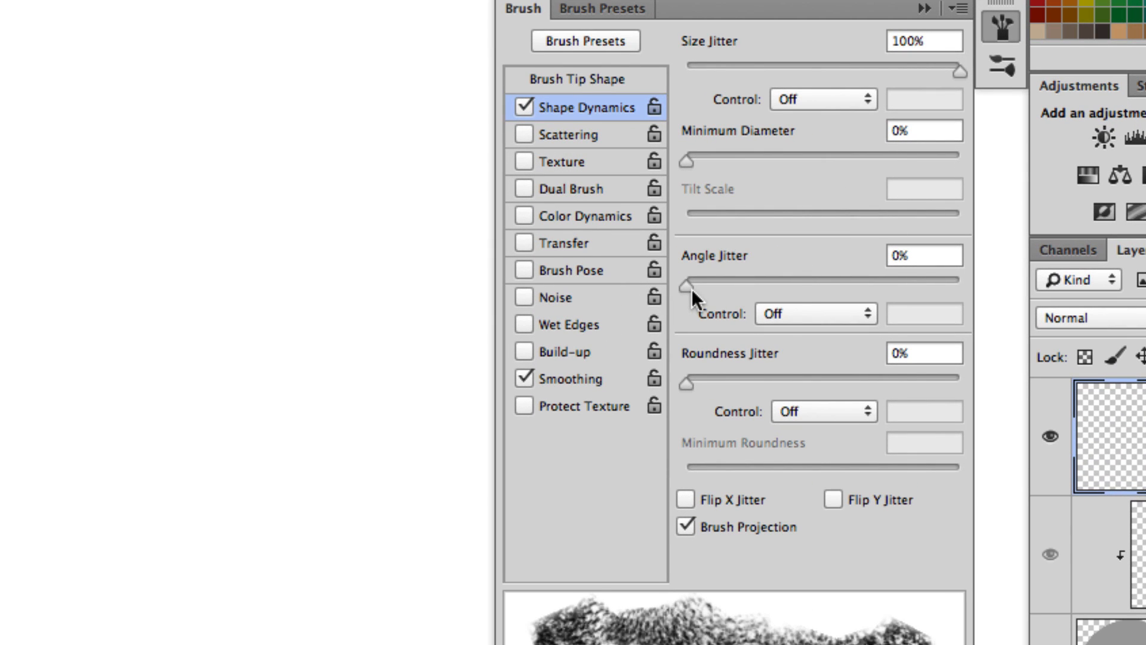
Set the Angle Jitter to 54%, paint winding test strokes across the canvas, and clear them from Layer 3
mouse_move(689, 284)
left_mouse_down()
mouse_move(859, 292)
mouse_move(834, 292)
left_mouse_up()
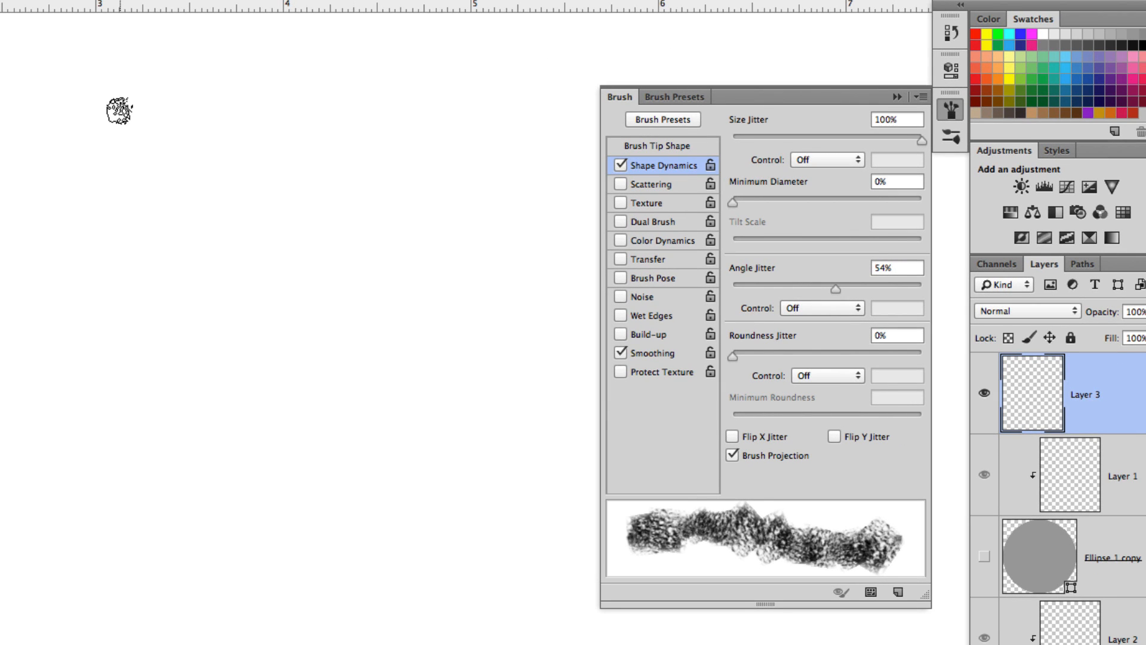
mouse_move(119, 111)
left_mouse_down()
mouse_move(143, 163)
mouse_move(282, 269)
mouse_move(380, 379)
mouse_move(255, 95)
mouse_move(437, 239)
mouse_move(486, 394)
mouse_move(486, 127)
mouse_move(498, 72)
mouse_move(582, 316)
left_mouse_up()
mouse_move(42, 251)
left_mouse_down()
mouse_move(128, 418)
mouse_move(404, 530)
mouse_move(576, 516)
left_mouse_up()
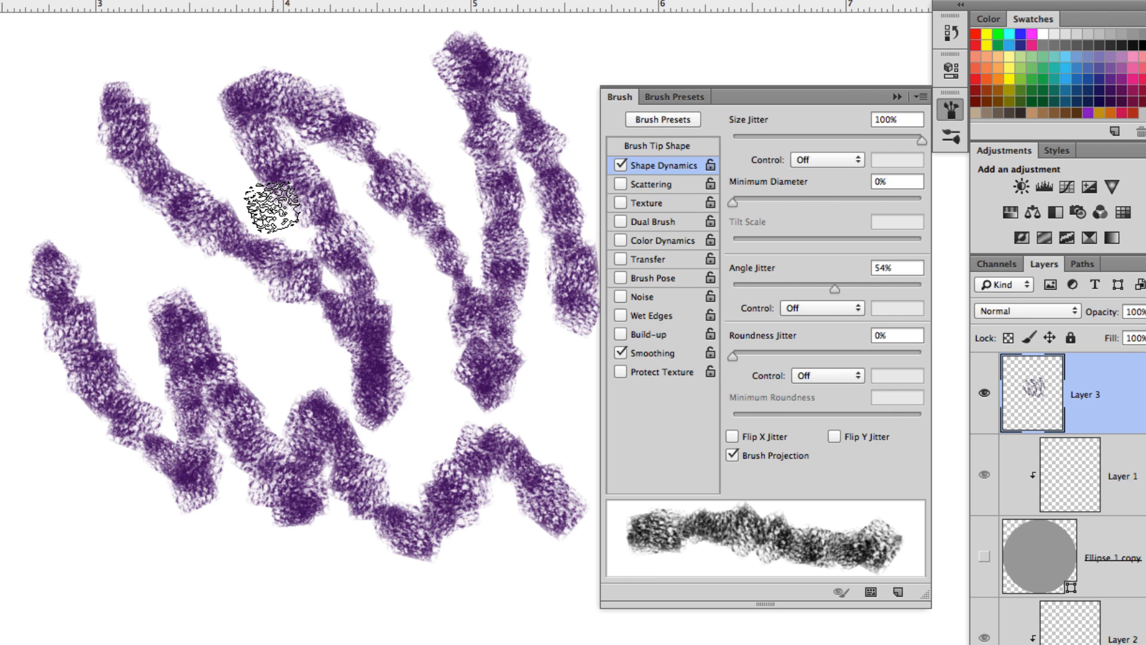
key("super+a")
key("Delete")
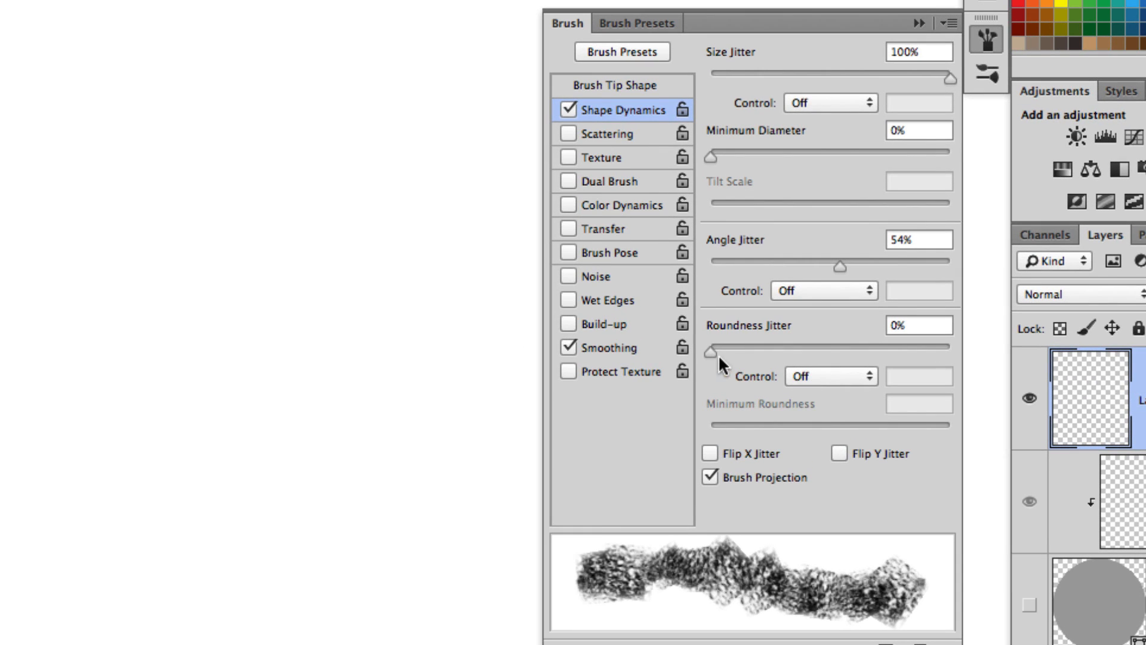
Raise the Roundness Jitter to 85%, paint overlapping test strokes, and clear everything from Layer 3
left_click(735, 358)
left_click_drag(745, 353, 914, 358)
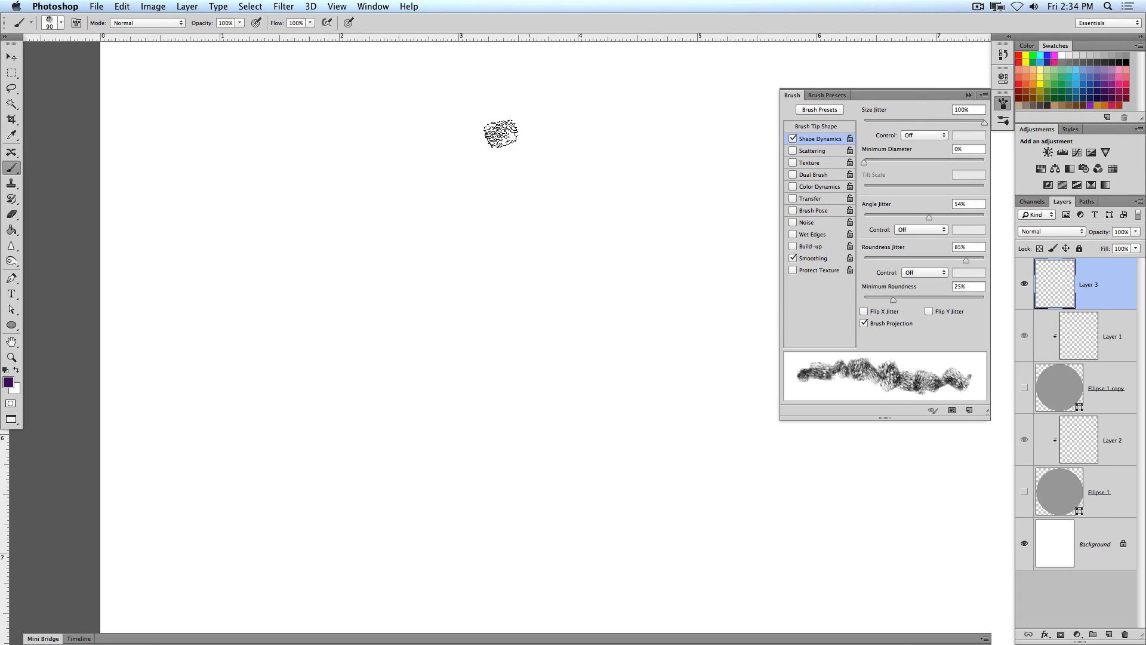
left_click_drag(0, 36, 0, 66)
mouse_move(464, 190)
left_mouse_down()
mouse_move(602, 327)
mouse_move(567, 215)
mouse_move(507, 114)
mouse_move(560, 225)
left_mouse_up()
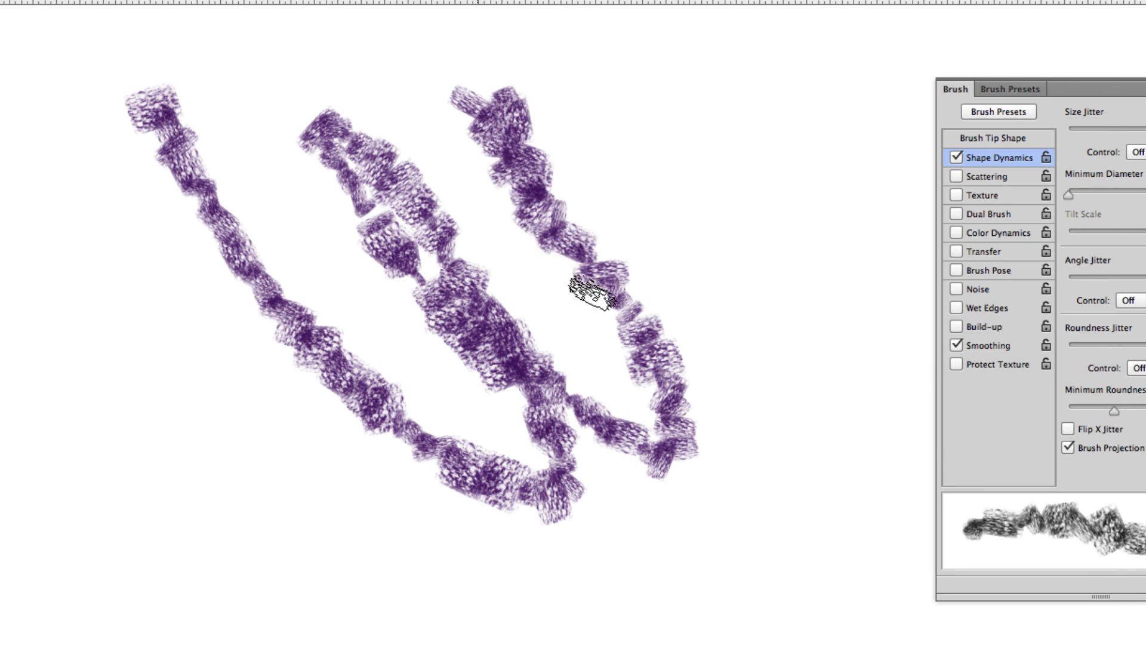
mouse_move(591, 292)
left_mouse_down()
mouse_move(482, 161)
mouse_move(577, 293)
mouse_move(462, 149)
mouse_move(587, 341)
mouse_move(637, 391)
mouse_move(617, 353)
mouse_move(492, 314)
mouse_move(624, 423)
mouse_move(475, 262)
mouse_move(624, 460)
mouse_move(537, 415)
mouse_move(640, 524)
mouse_move(525, 408)
mouse_move(454, 362)
mouse_move(628, 506)
mouse_move(412, 354)
mouse_move(593, 507)
mouse_move(343, 440)
mouse_move(476, 460)
mouse_move(359, 399)
mouse_move(514, 511)
mouse_move(412, 467)
mouse_move(593, 315)
mouse_move(565, 224)
mouse_move(607, 273)
mouse_move(646, 463)
left_mouse_up()
mouse_move(622, 205)
left_mouse_down()
mouse_move(676, 411)
mouse_move(601, 517)
left_mouse_up()
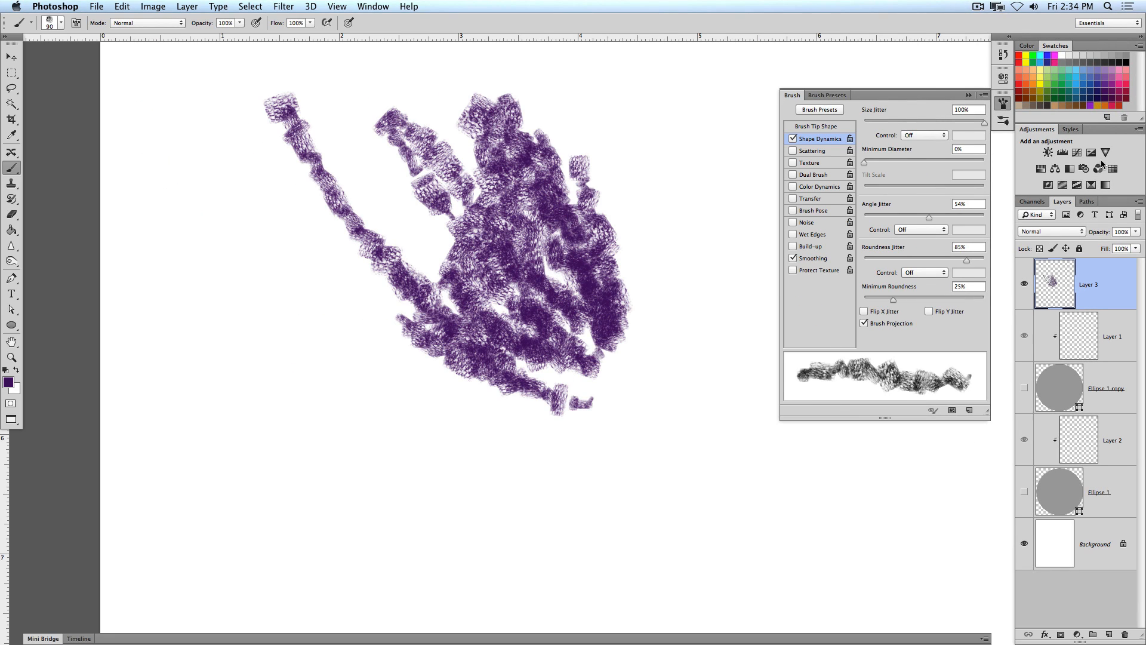
key("super+a")
key("BackSpace")
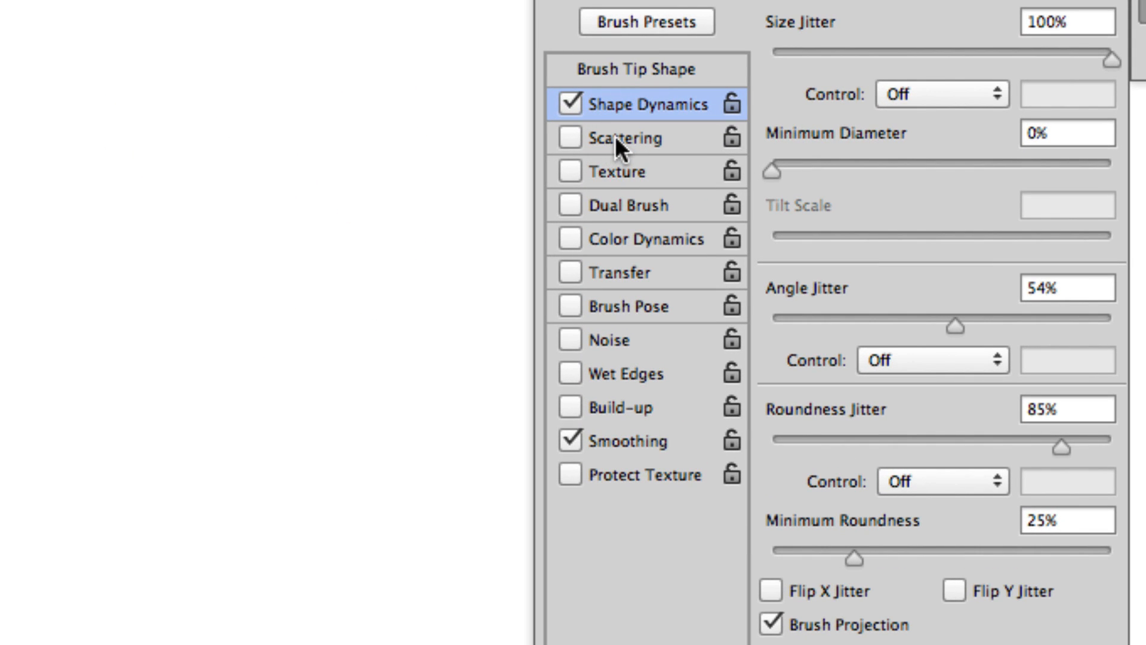
Enable Scattering for the brush, paint a scattered test stroke, and clear it from Layer 3
left_click(615, 135)
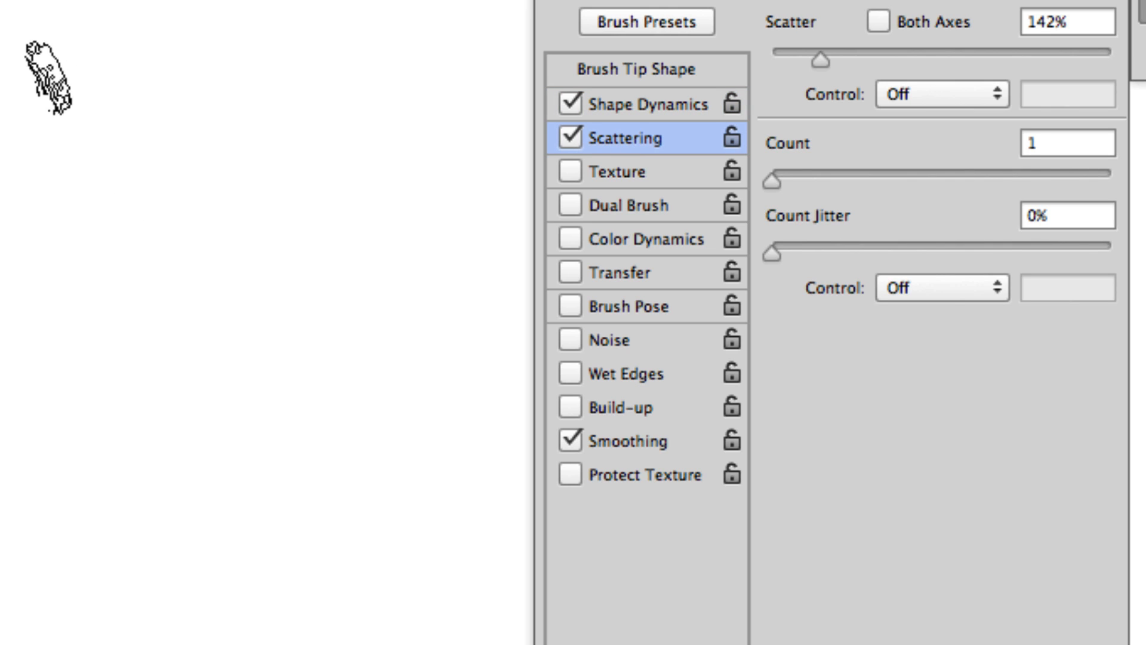
mouse_move(49, 77)
left_mouse_down()
mouse_move(233, 271)
mouse_move(266, 280)
left_mouse_up()
key("super+a")
key("BackSpace")
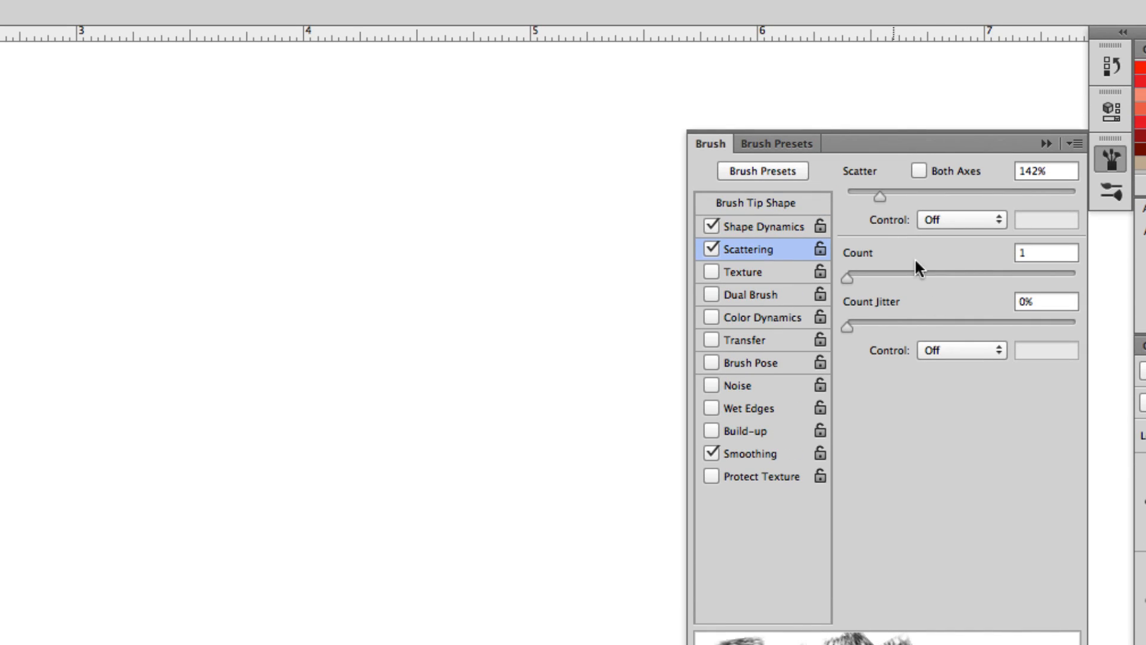
Raise the Scatter amount to 248% and paint two patches of scattered marks, clearing the first before painting the second
mouse_move(871, 89)
left_mouse_down()
mouse_move(840, 92)
mouse_move(971, 98)
mouse_move(863, 108)
mouse_move(952, 114)
mouse_move(904, 114)
left_mouse_up()
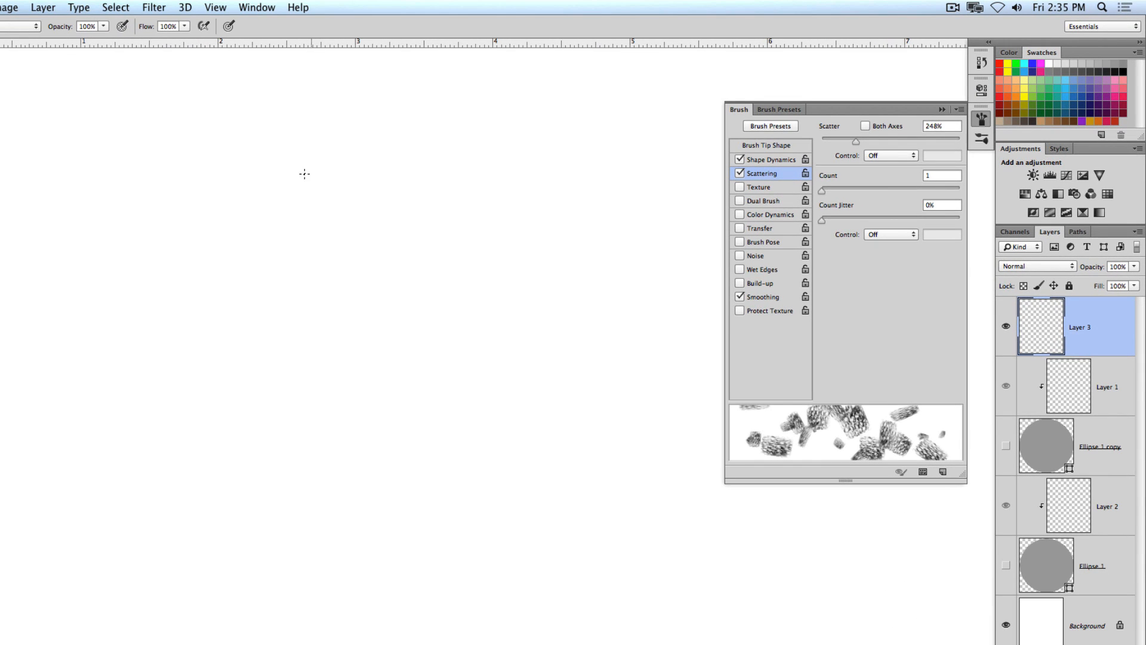
mouse_move(260, 137)
left_mouse_down()
mouse_move(540, 356)
mouse_move(514, 370)
mouse_move(305, 194)
mouse_move(358, 334)
mouse_move(609, 466)
mouse_move(447, 184)
mouse_move(578, 421)
mouse_move(609, 128)
mouse_move(597, 412)
mouse_move(217, 294)
mouse_move(273, 391)
mouse_move(454, 460)
mouse_move(660, 465)
mouse_move(650, 370)
mouse_move(585, 454)
mouse_move(620, 412)
left_mouse_up()
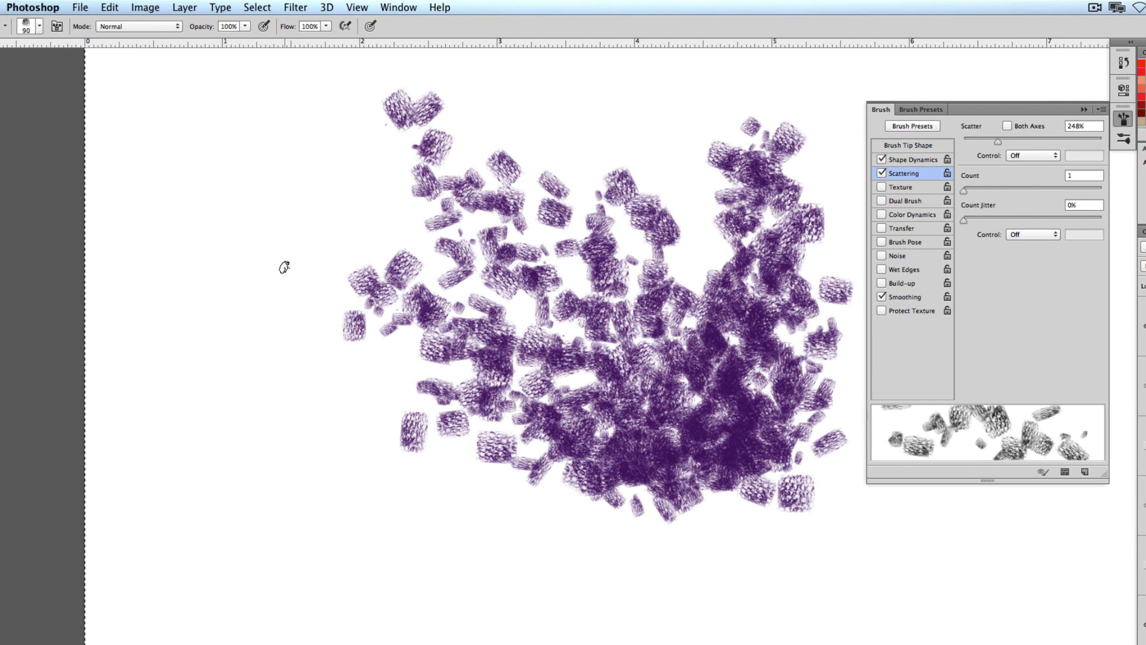
key("Delete")
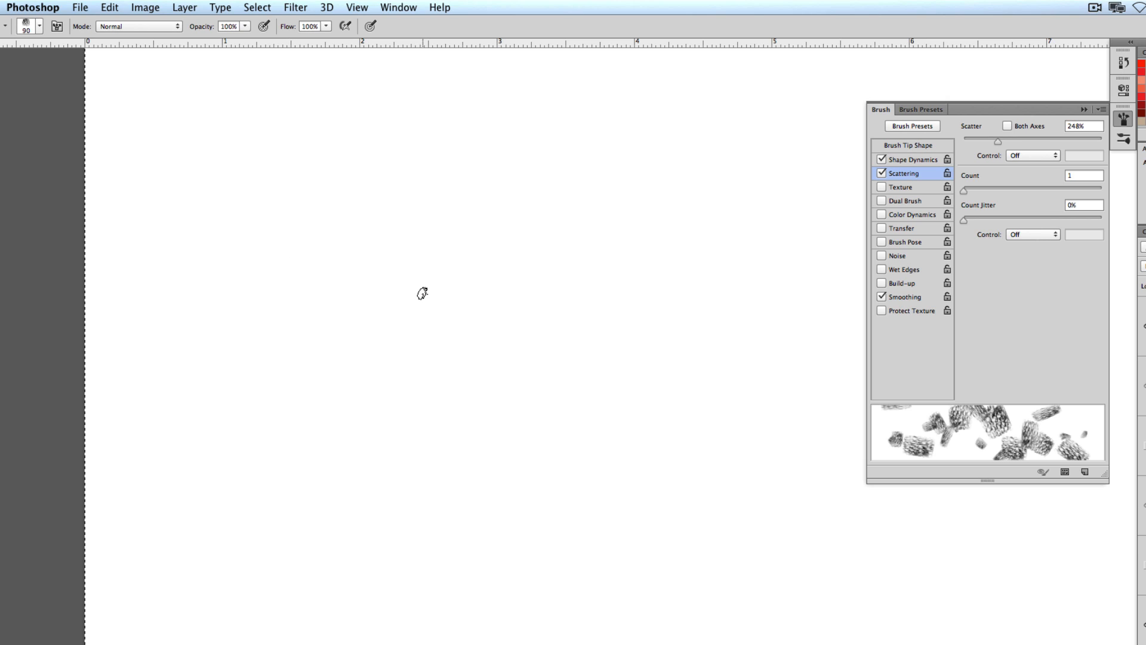
mouse_move(386, 269)
left_mouse_down()
mouse_move(424, 370)
mouse_move(382, 142)
mouse_move(462, 188)
mouse_move(497, 323)
mouse_move(493, 414)
mouse_move(668, 211)
mouse_move(478, 411)
mouse_move(464, 443)
mouse_move(468, 426)
mouse_move(435, 368)
mouse_move(449, 375)
mouse_move(349, 343)
mouse_move(222, 274)
mouse_move(466, 439)
mouse_move(506, 444)
mouse_move(460, 421)
mouse_move(344, 416)
mouse_move(689, 363)
mouse_move(677, 325)
mouse_move(492, 451)
mouse_move(500, 472)
mouse_move(288, 418)
mouse_move(622, 556)
mouse_move(384, 472)
left_mouse_up()
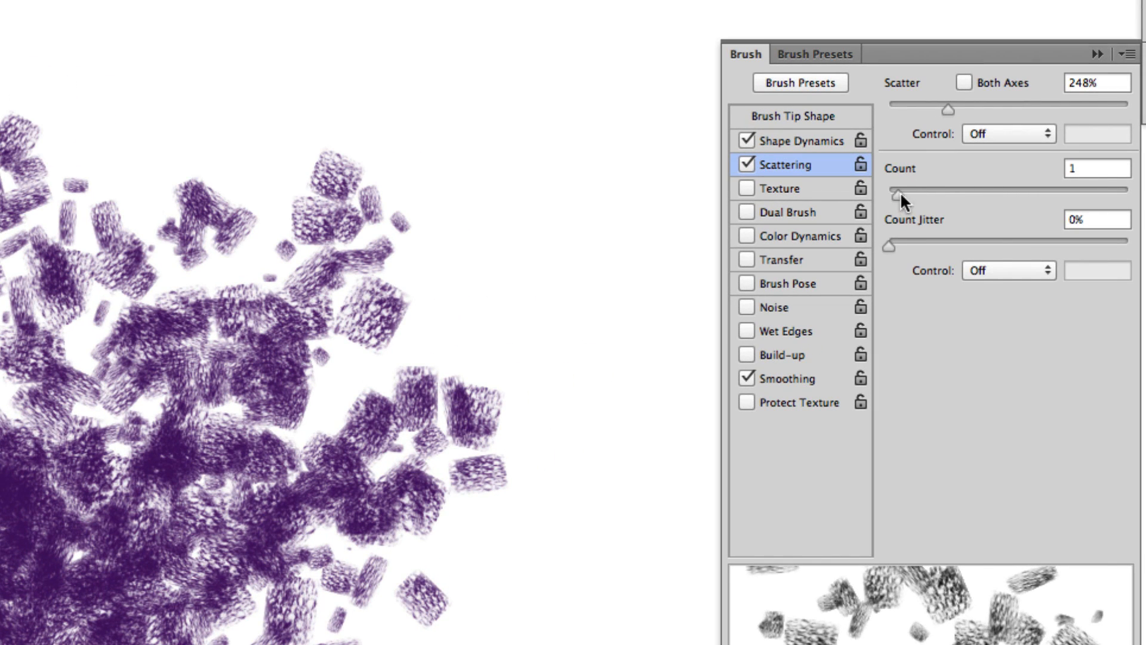
Remove the scattered patch, raise the scattering Count to 7, and paint a dense new patch on Layer 3
left_click_drag(897, 194, 924, 194)
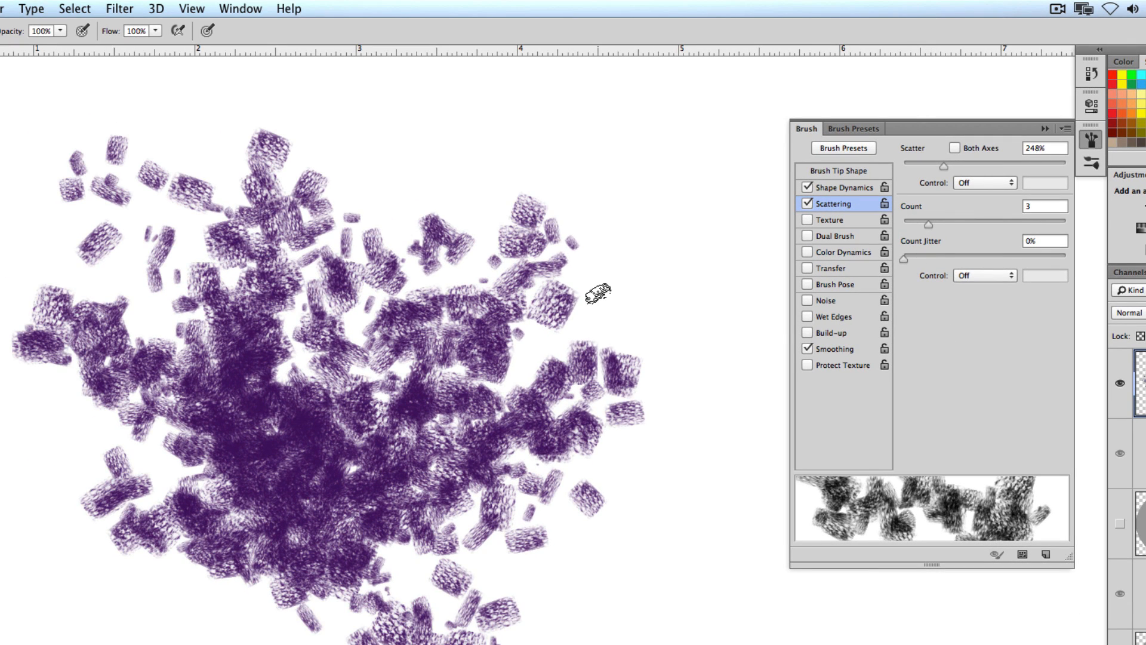
key("super+z")
left_click_drag(929, 218, 966, 222)
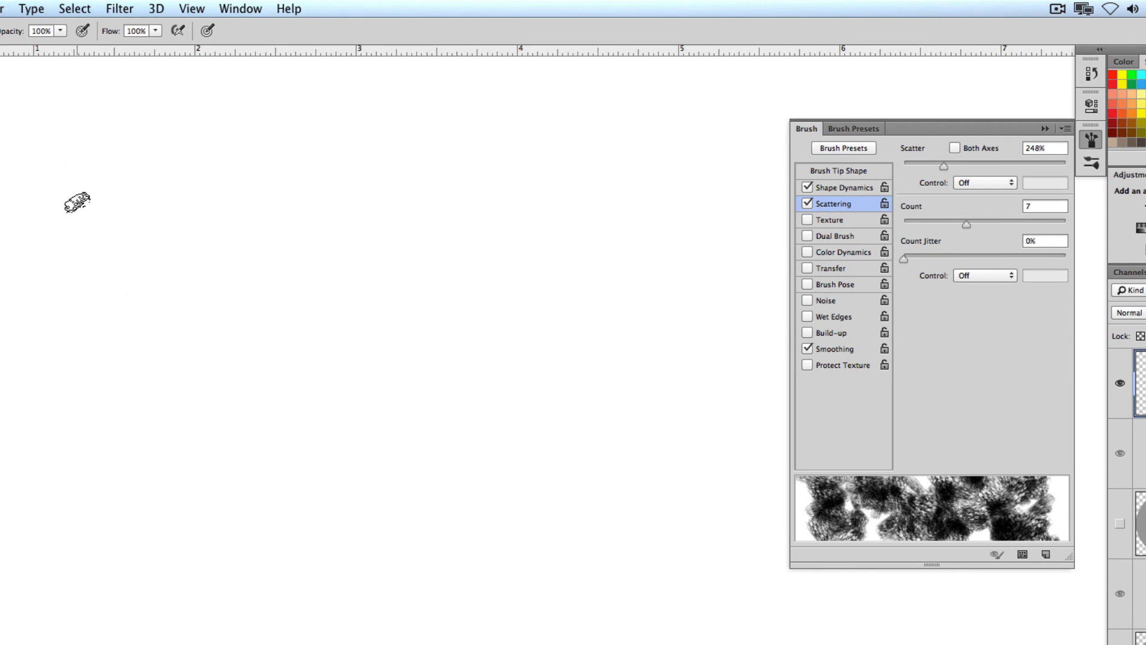
mouse_move(285, 204)
left_mouse_down()
mouse_move(371, 309)
mouse_move(444, 439)
mouse_move(464, 328)
mouse_move(554, 77)
mouse_move(509, 551)
mouse_move(260, 403)
mouse_move(464, 571)
mouse_move(316, 271)
mouse_move(514, 328)
mouse_move(614, 319)
mouse_move(532, 602)
mouse_move(641, 372)
mouse_move(428, 594)
left_mouse_up()
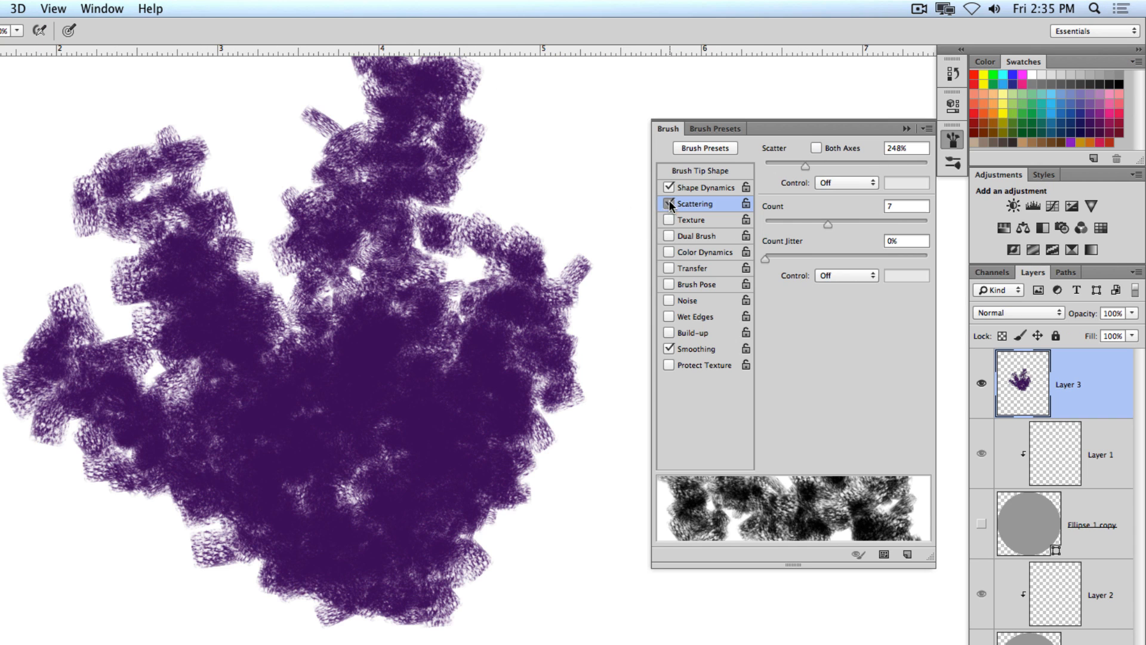
Undo the dense patch, toggle Scattering off and back on, and enable Texture for the brush
left_click(669, 204)
key("super+z")
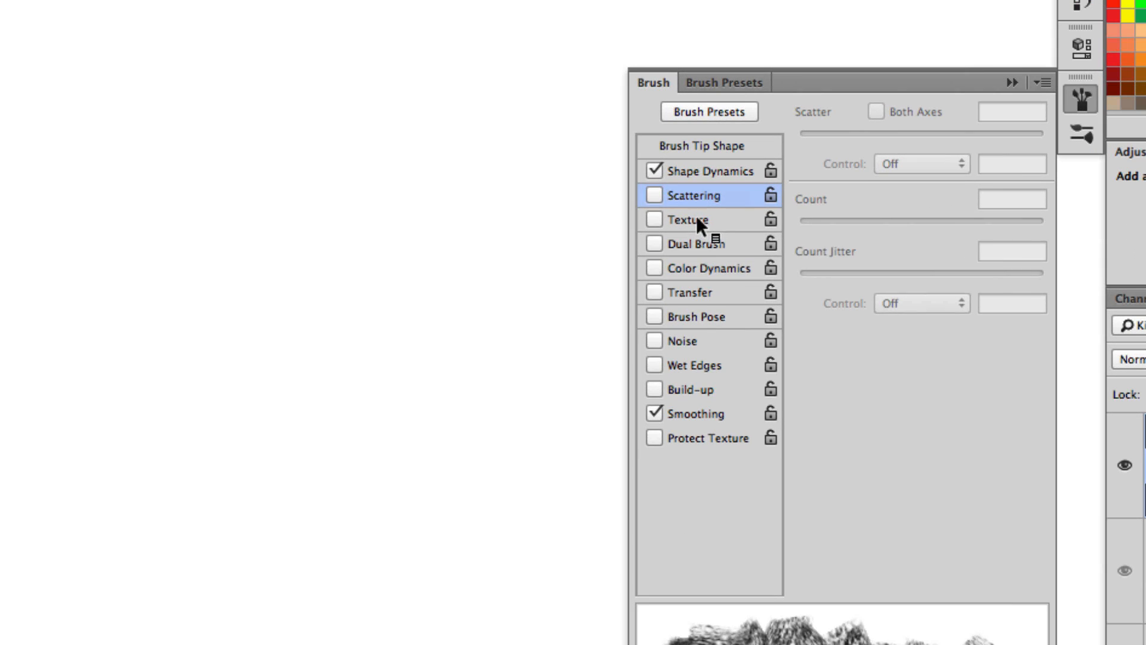
left_click(655, 195)
left_click(652, 217)
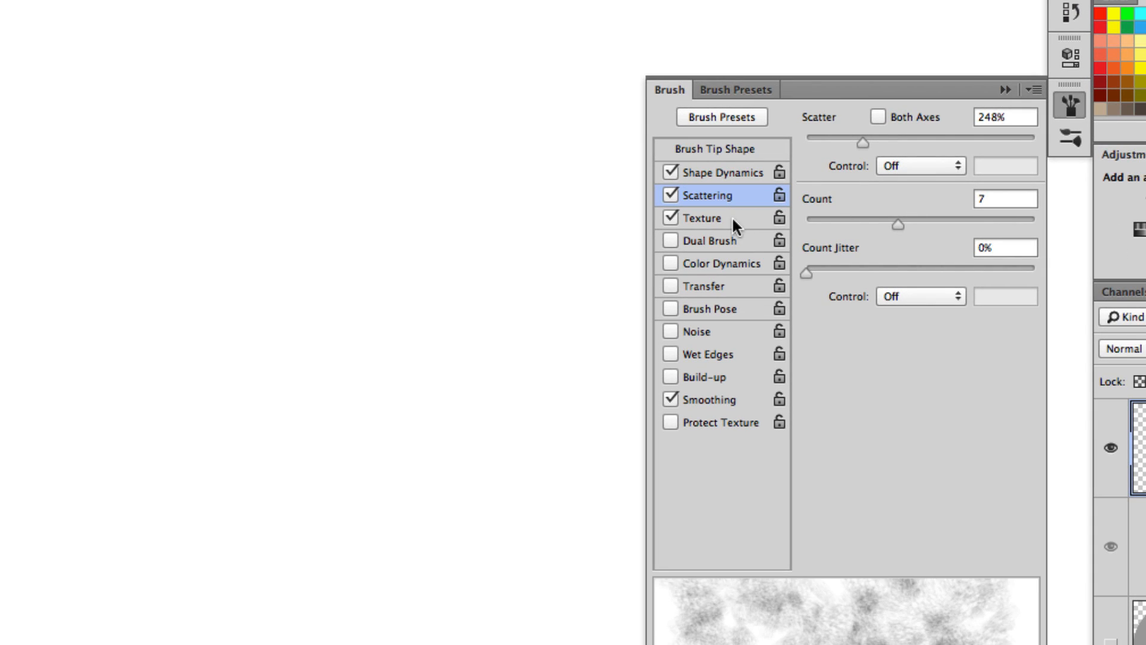
Choose the blue bubbles pattern as the brush texture and paint a large test patch with it
left_click(704, 218)
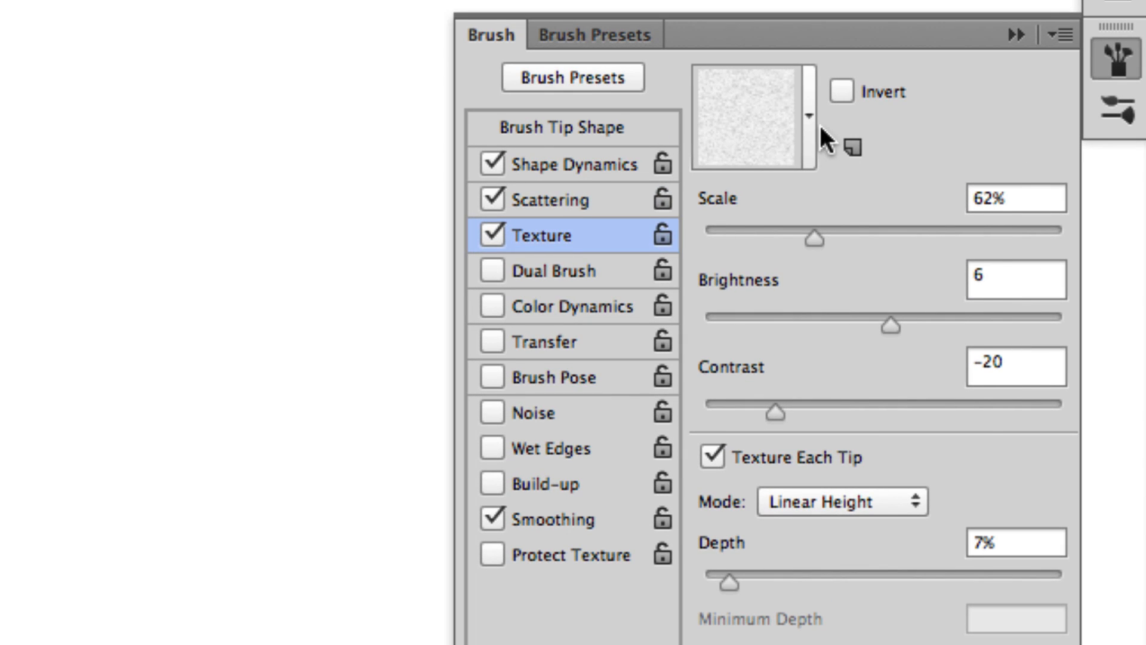
left_click(818, 125)
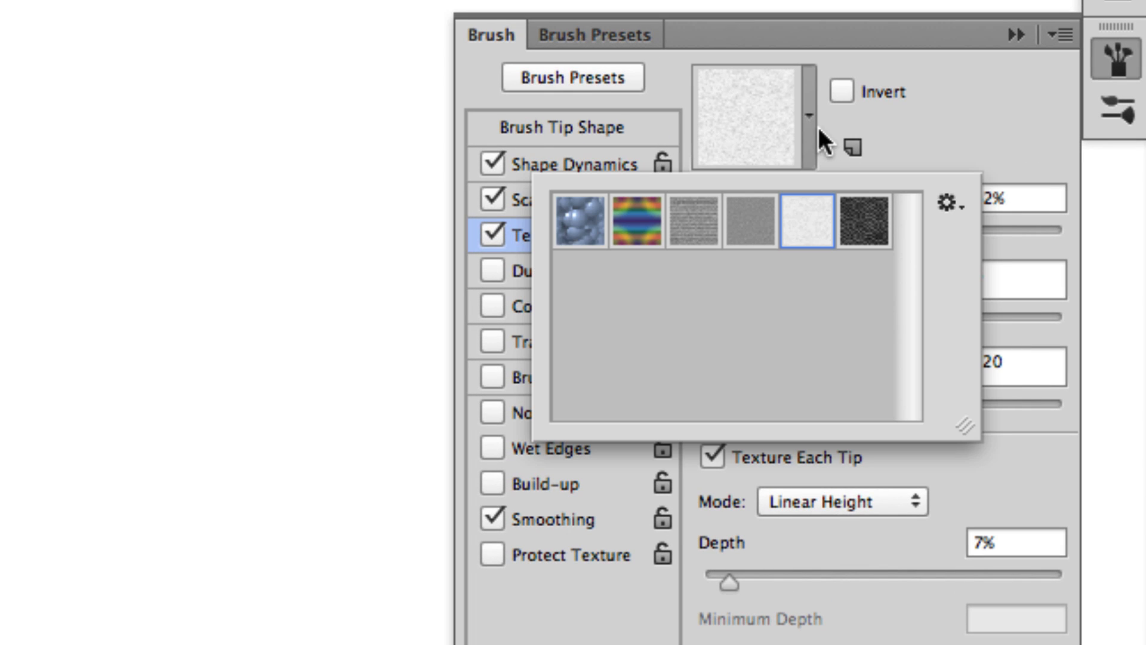
left_click(576, 230)
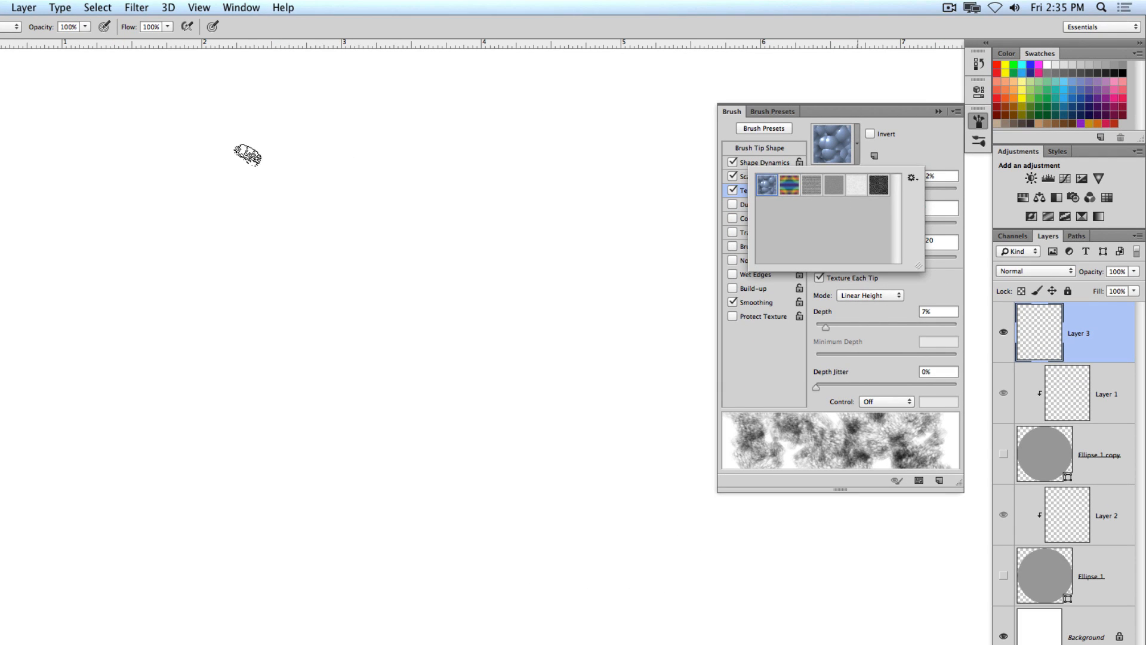
mouse_move(249, 153)
left_mouse_down()
mouse_move(440, 435)
mouse_move(461, 418)
mouse_move(430, 251)
mouse_move(537, 466)
mouse_move(276, 384)
mouse_move(378, 464)
mouse_move(555, 358)
mouse_move(573, 448)
mouse_move(593, 107)
mouse_move(558, 220)
mouse_move(482, 338)
mouse_move(434, 261)
left_mouse_up()
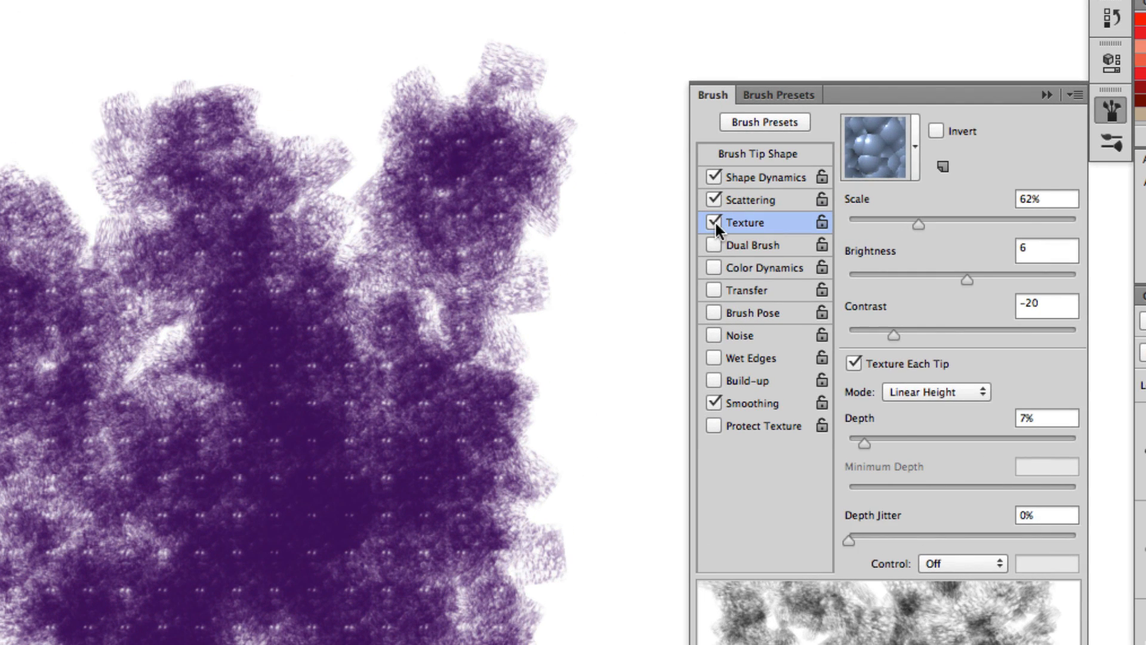
Turn off Texture, enable Dual Brush instead, and clear the painted patch from Layer 3
left_click(721, 220)
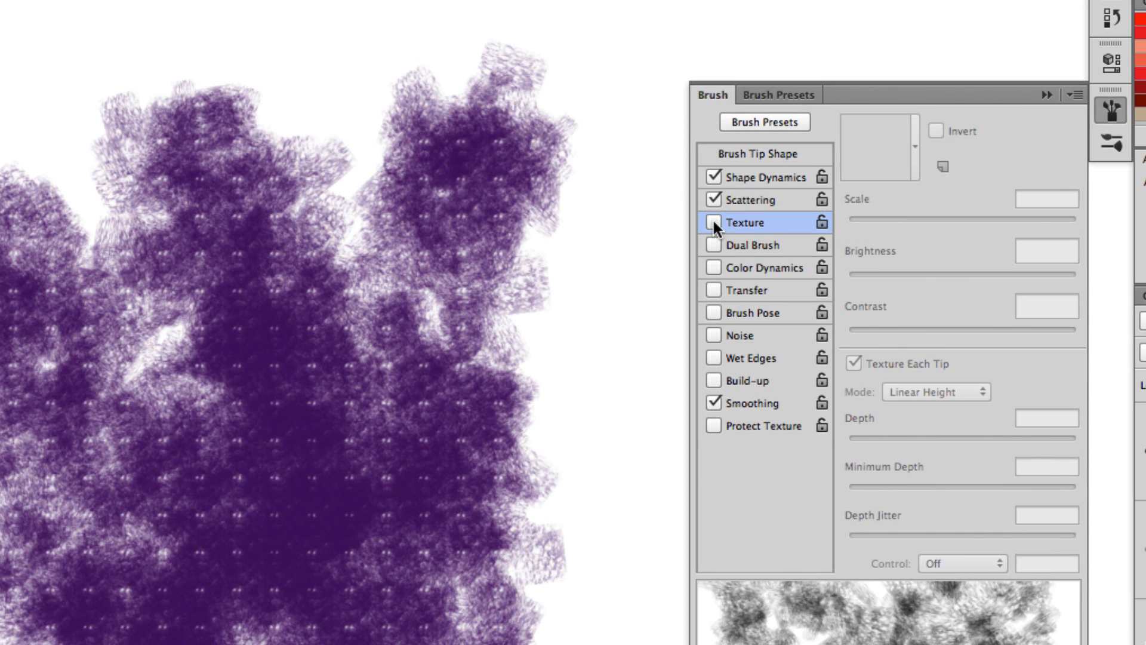
left_click(756, 245)
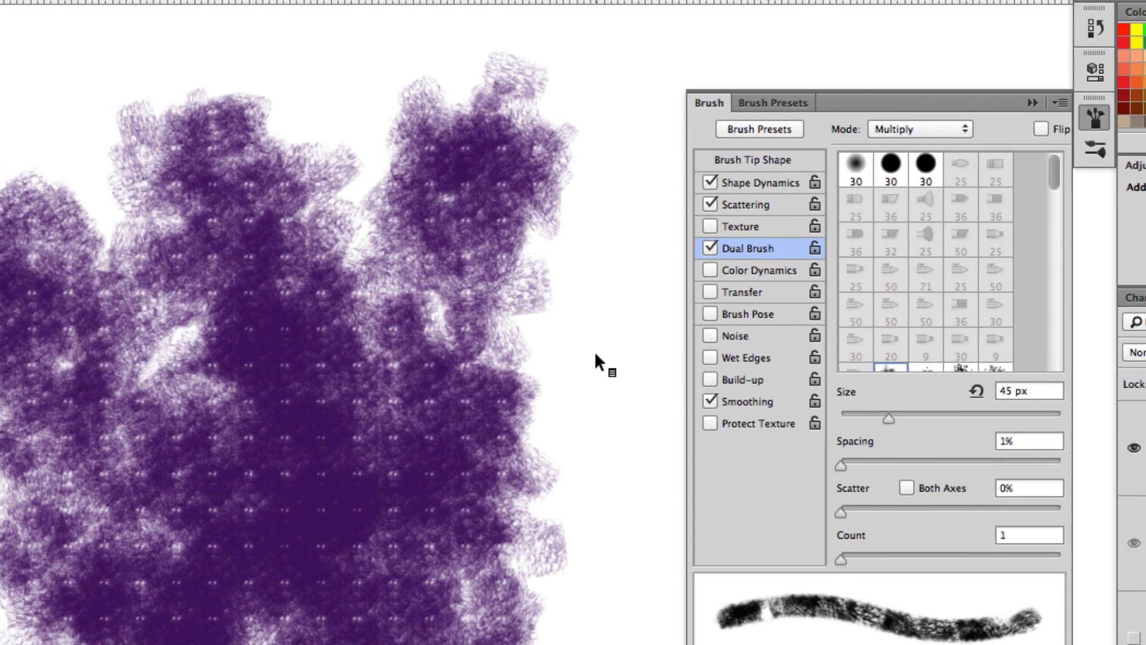
key("super+a")
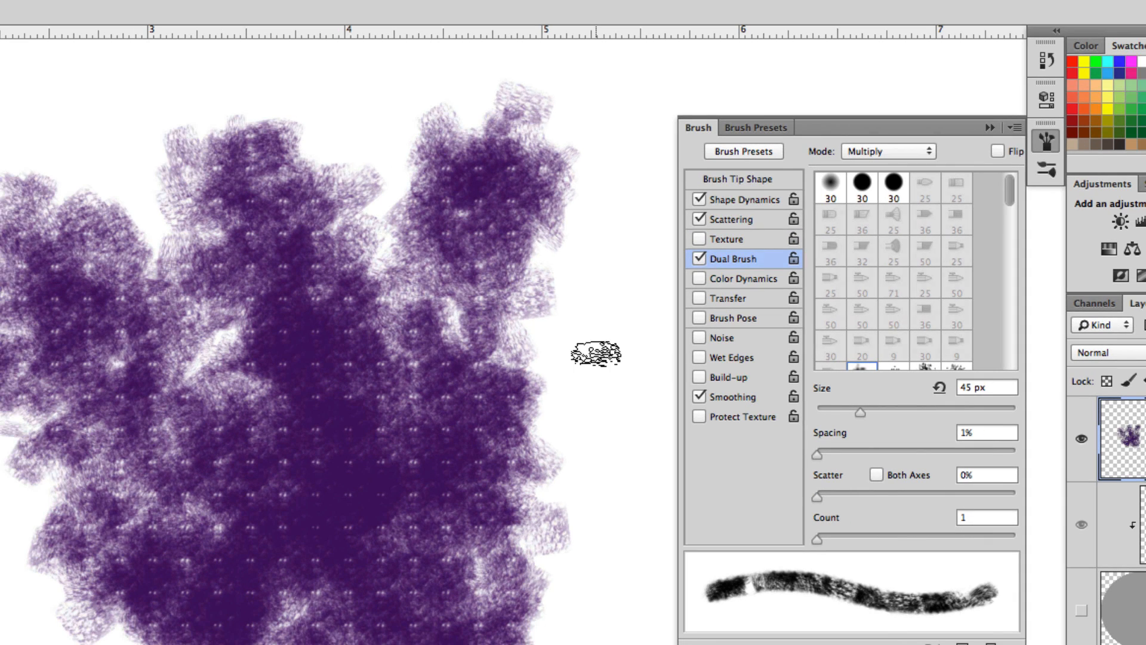
key("Delete")
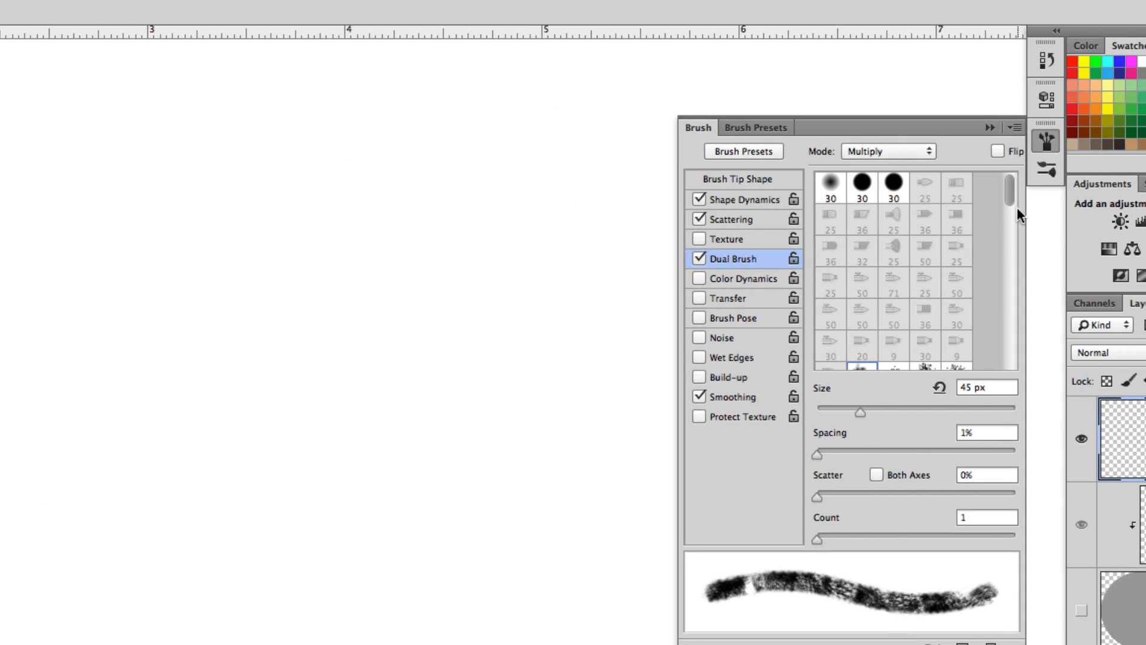
Paint winding test strokes with the 45 px Dual Brush tip, remove them, and turn Dual Brush off
scroll(1016, 209, "down", 5)
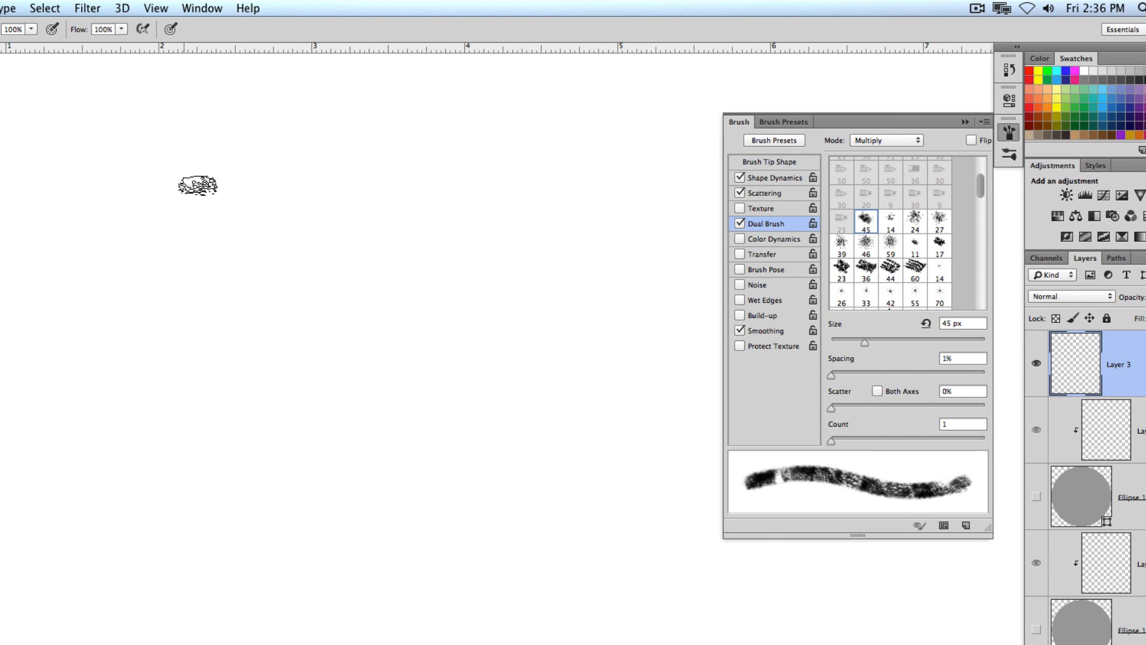
mouse_move(200, 185)
left_mouse_down()
mouse_move(320, 370)
mouse_move(317, 125)
left_mouse_up()
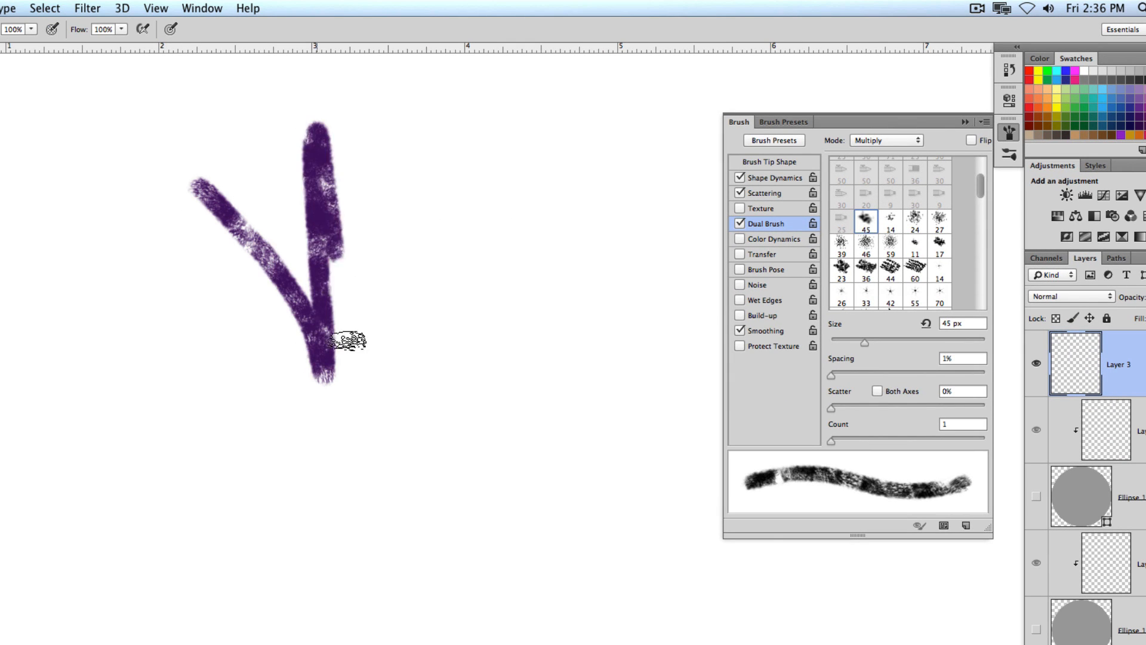
mouse_move(348, 340)
left_mouse_down()
mouse_move(405, 173)
mouse_move(516, 120)
mouse_move(541, 146)
mouse_move(507, 324)
mouse_move(577, 473)
mouse_move(293, 341)
mouse_move(354, 391)
mouse_move(273, 315)
mouse_move(273, 425)
mouse_move(194, 421)
mouse_move(427, 515)
mouse_move(540, 473)
mouse_move(614, 262)
left_mouse_up()
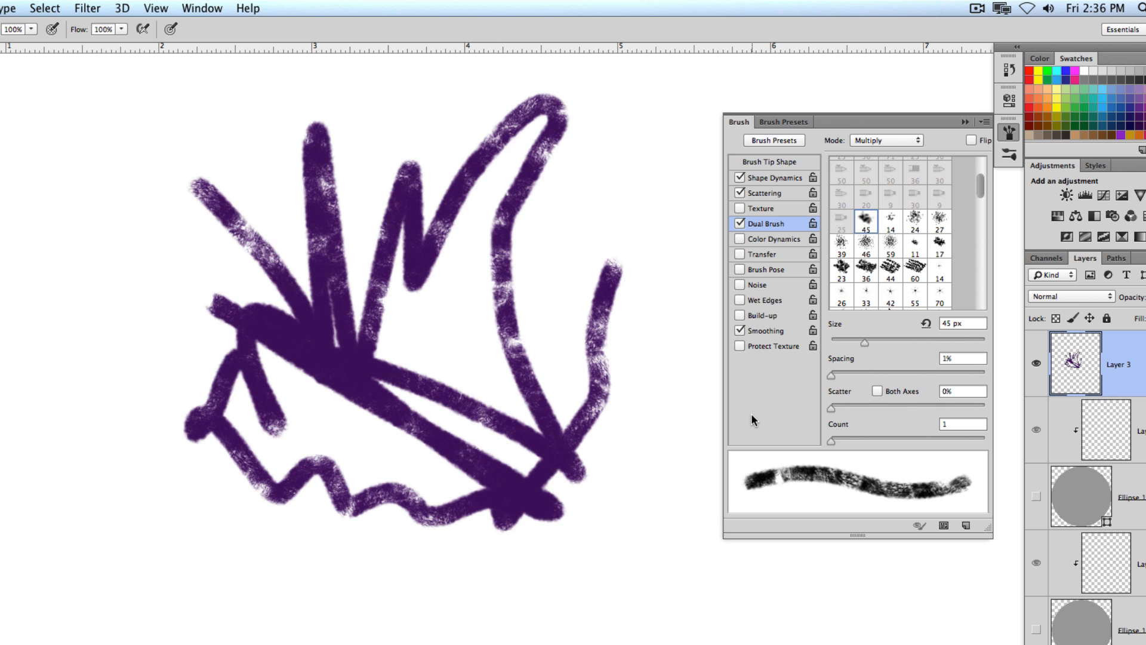
key("super+z")
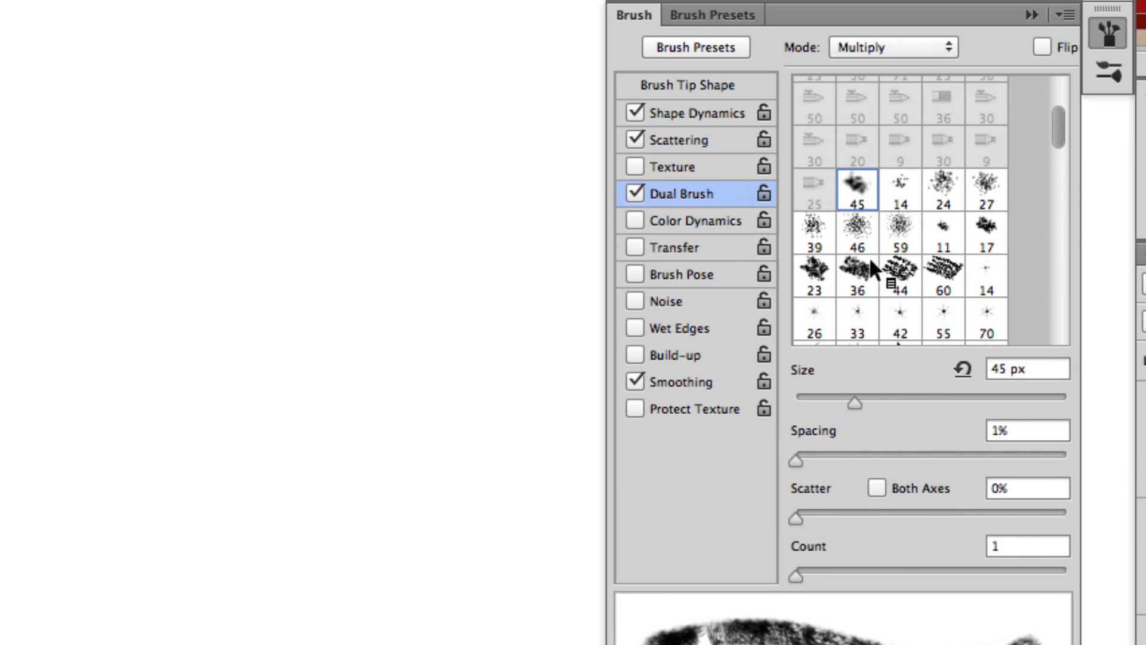
left_click(634, 193)
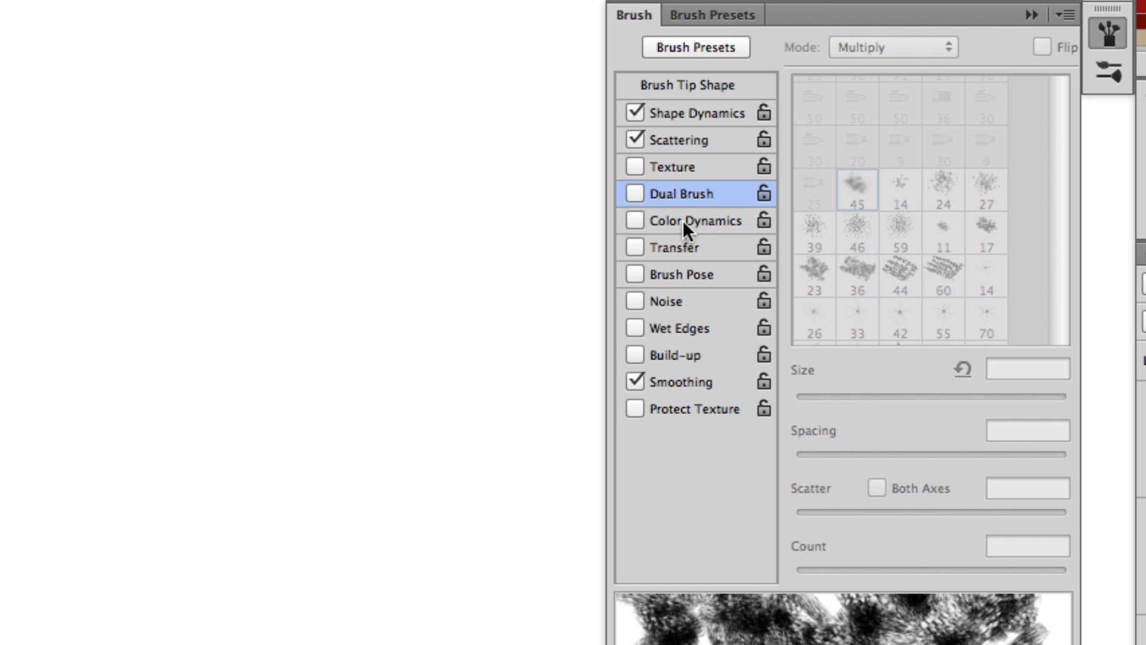
Enable Color Dynamics with Hue Jitter 20%, Saturation Jitter 28% and Brightness Jitter 61%, and paint a multicoloured test patch, undoing it at the end
left_click(685, 224)
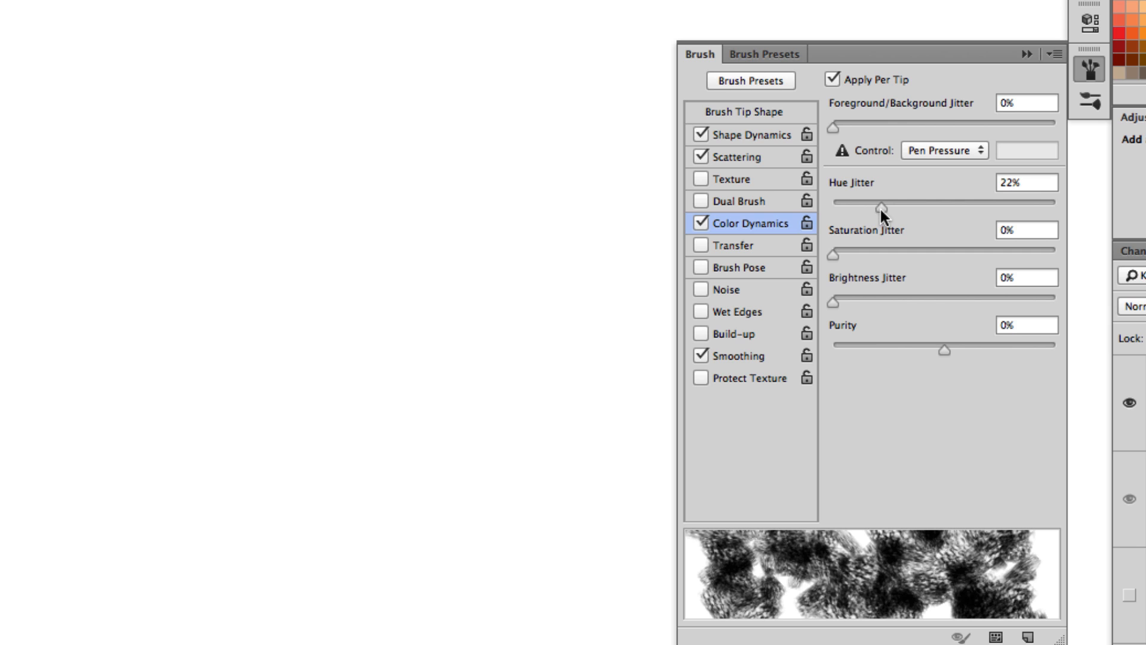
left_click_drag(880, 207, 876, 208)
left_click_drag(834, 255, 894, 254)
left_click_drag(847, 301, 967, 302)
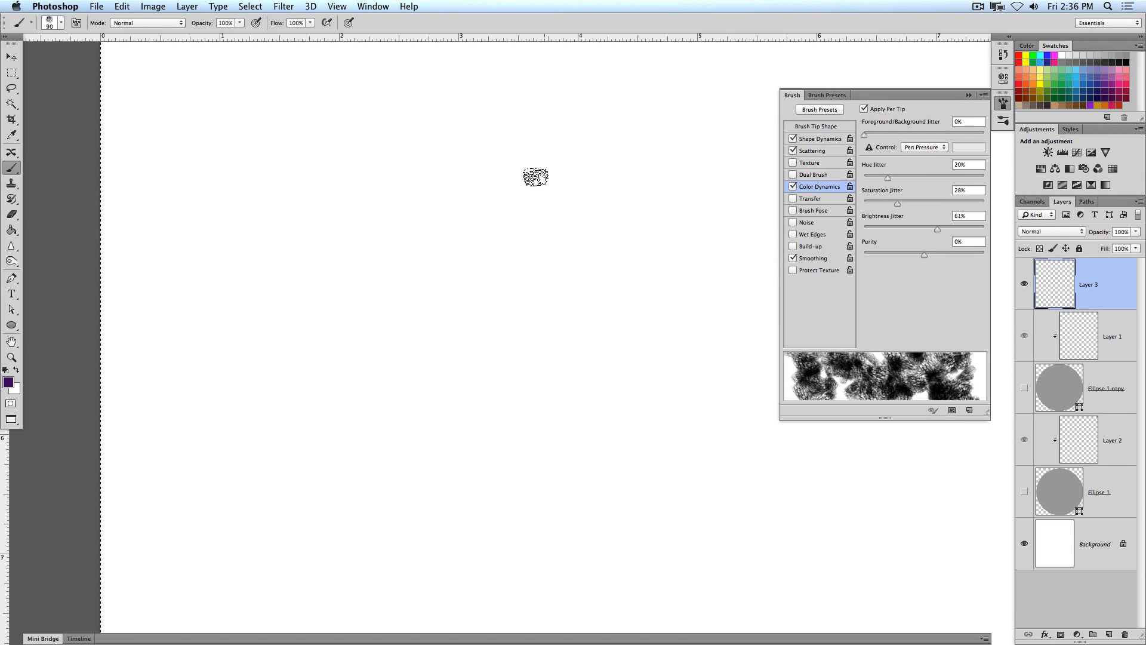
mouse_move(334, 129)
left_mouse_down()
mouse_move(358, 151)
mouse_move(487, 429)
mouse_move(492, 190)
mouse_move(564, 87)
mouse_move(528, 233)
mouse_move(512, 419)
mouse_move(538, 324)
mouse_move(675, 147)
mouse_move(560, 335)
mouse_move(515, 453)
mouse_move(248, 320)
mouse_move(431, 443)
mouse_move(538, 499)
mouse_move(738, 350)
mouse_move(533, 515)
mouse_move(746, 550)
mouse_move(395, 523)
mouse_move(238, 555)
left_mouse_up()
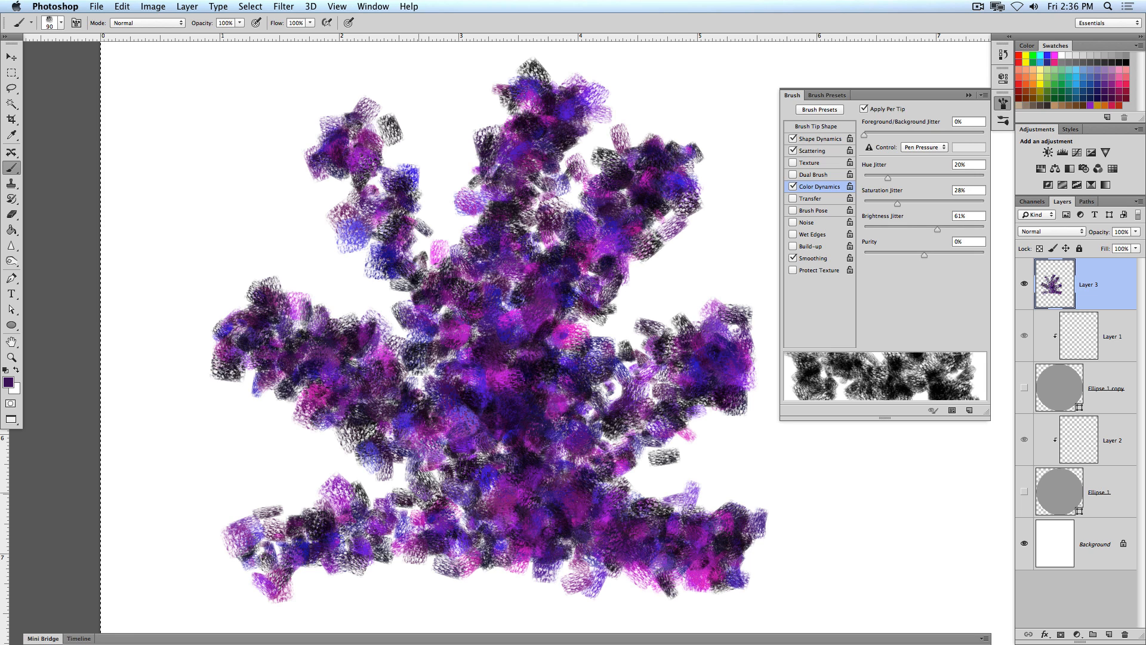
key("super+z")
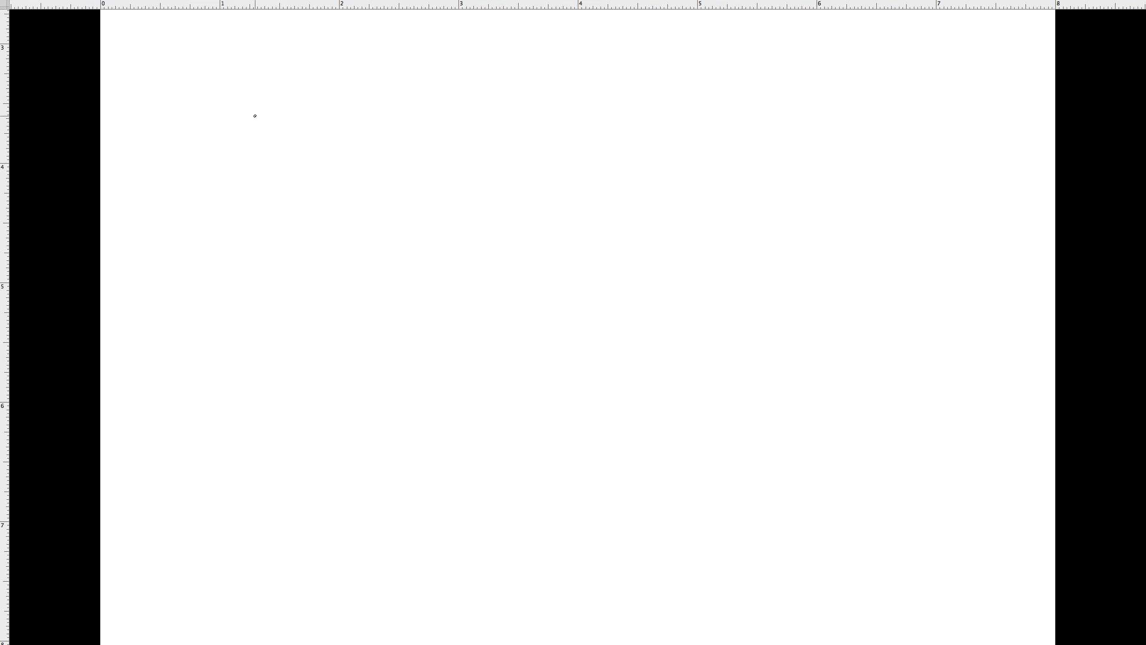
Switch to the still-life painting Untitled-1.psd and try test strokes on the pear with the current brush, undoing the last one
key("f")
left_click(122, 52)
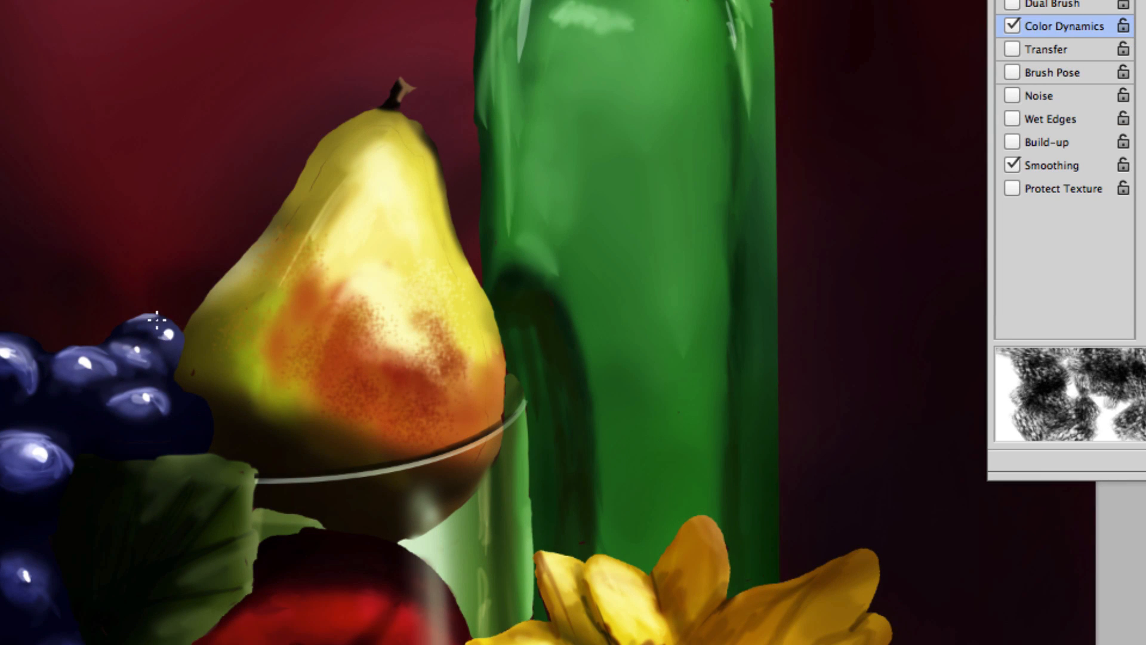
mouse_move(425, 286)
left_mouse_down()
mouse_move(462, 322)
mouse_move(493, 299)
mouse_move(484, 258)
left_mouse_up()
left_click_drag(392, 258, 349, 389)
key("super+z")
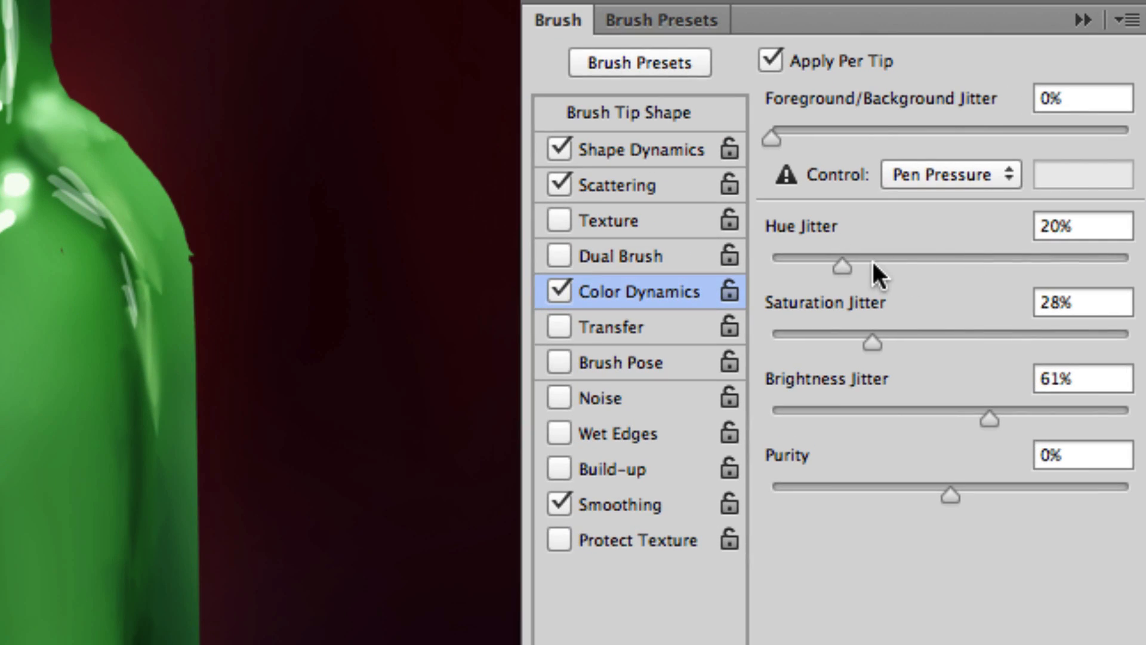
Lower the Color Dynamics to Hue Jitter 5%, Saturation Jitter 17% and Brightness Jitter 3%, with Purity at +3%
left_click_drag(877, 262, 874, 261)
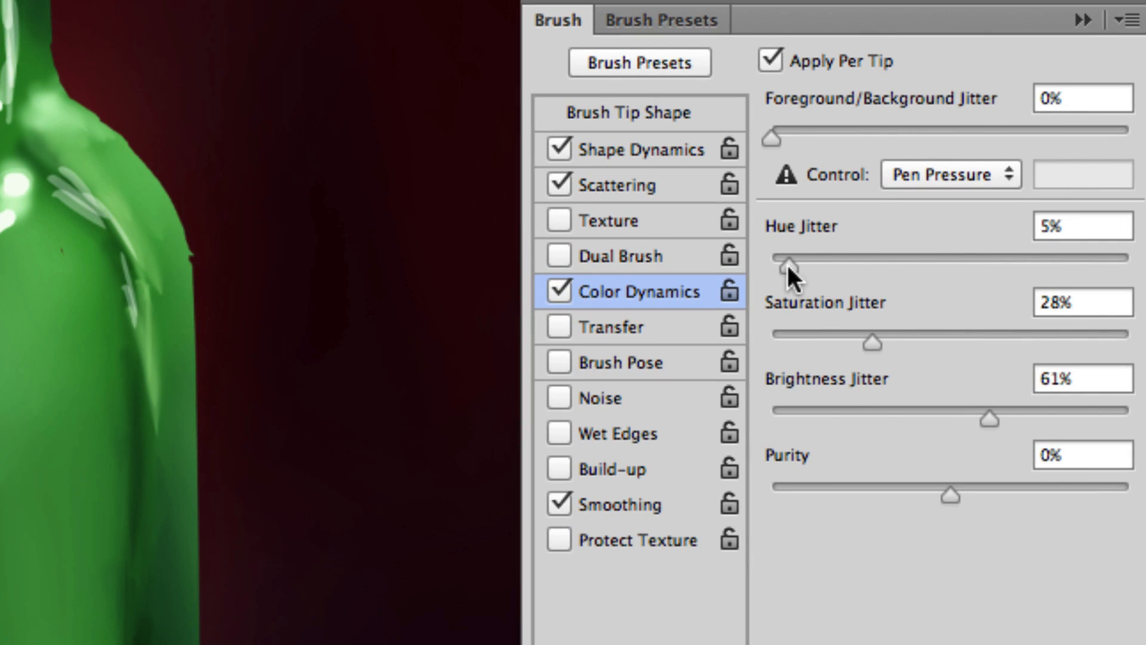
left_click_drag(873, 342, 832, 342)
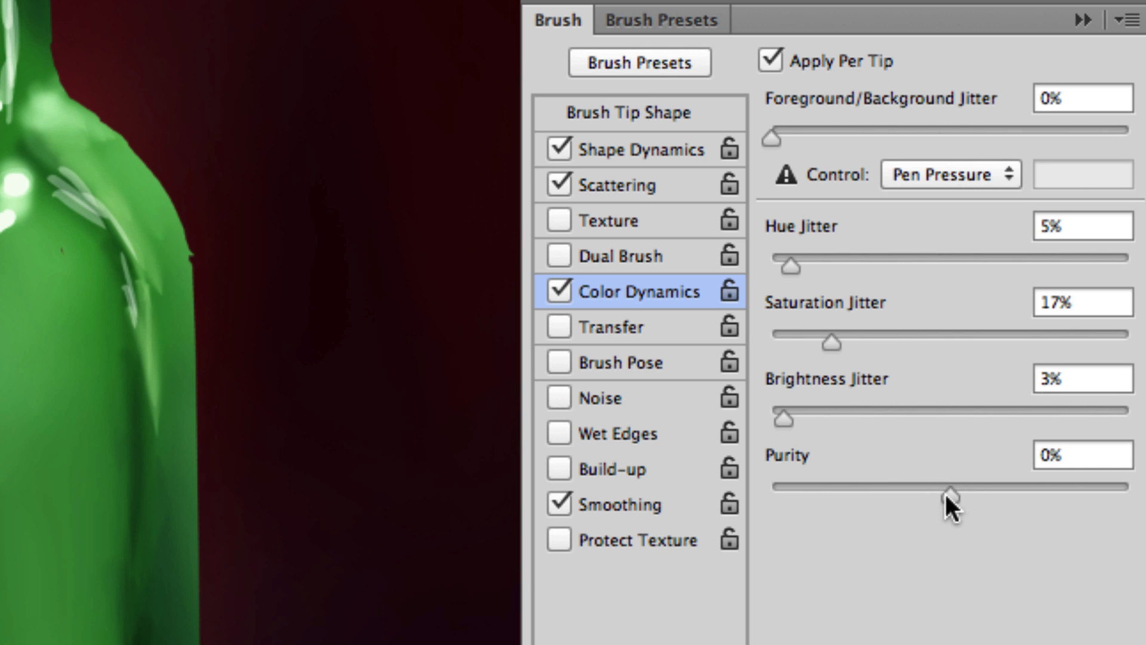
mouse_move(946, 496)
left_mouse_down()
mouse_move(937, 495)
mouse_move(954, 495)
left_mouse_up()
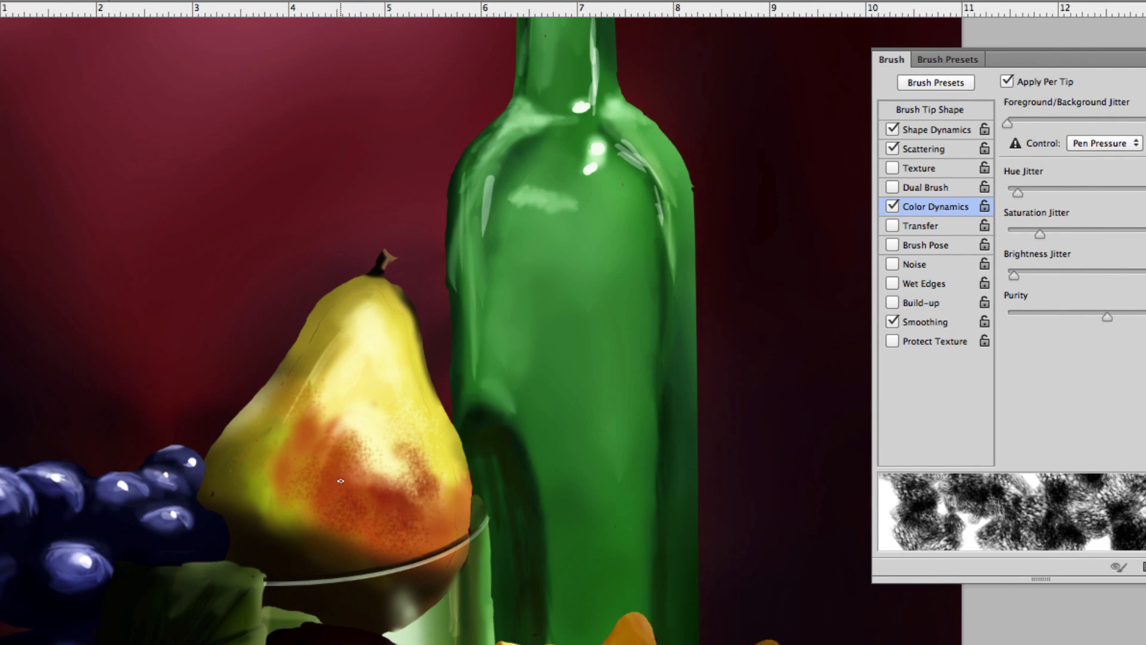
Paint textured red, orange and pale-yellow patches over the pear's lower blush, sampling colours from the pear
mouse_move(341, 481)
left_mouse_down()
mouse_move(412, 467)
mouse_move(439, 493)
mouse_move(365, 501)
mouse_move(325, 487)
mouse_move(340, 520)
mouse_move(423, 525)
mouse_move(344, 533)
left_mouse_up()
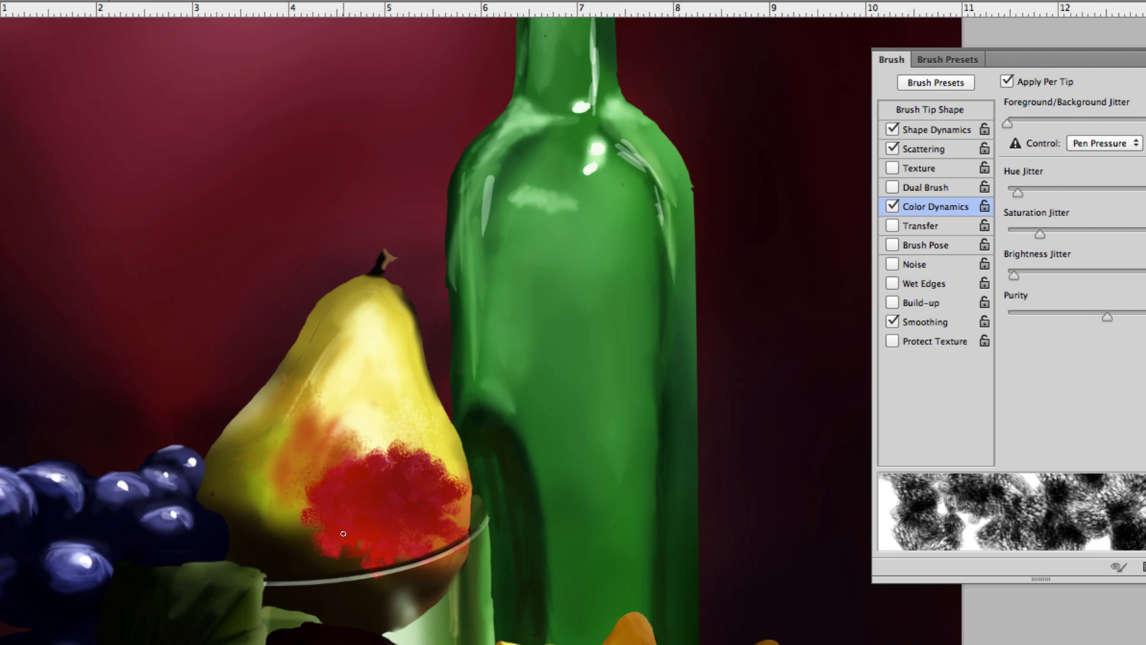
left_click(297, 439, "alt")
mouse_move(352, 469)
left_mouse_down()
mouse_move(323, 476)
mouse_move(328, 496)
mouse_move(358, 507)
left_mouse_up()
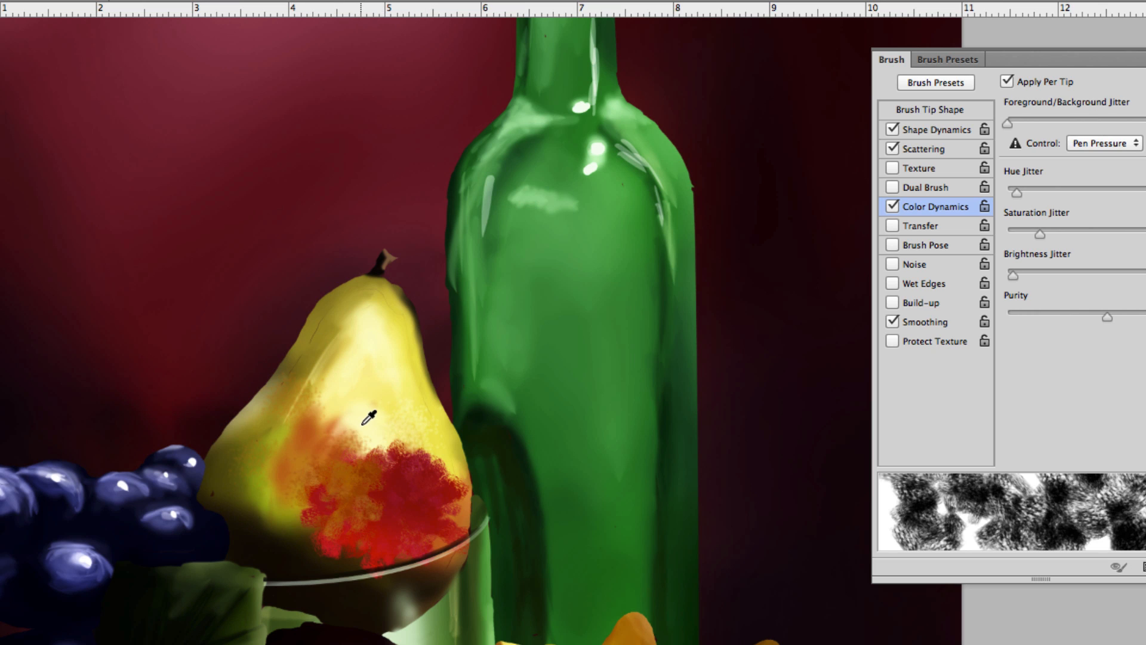
left_click(373, 418, "alt")
mouse_move(394, 462)
left_mouse_down()
mouse_move(363, 517)
mouse_move(398, 515)
mouse_move(357, 520)
left_mouse_up()
Add sampled dark-red and yellow dabs to the pear's lower right, and cover its right edge with bright yellow texture
left_click(403, 489, "alt")
left_click(449, 472, "alt")
mouse_move(440, 487)
left_mouse_down()
mouse_move(422, 472)
mouse_move(442, 457)
mouse_move(467, 494)
mouse_move(422, 513)
mouse_move(487, 533)
left_mouse_up()
left_click(421, 513, "alt")
left_click_drag(448, 416, 431, 330)
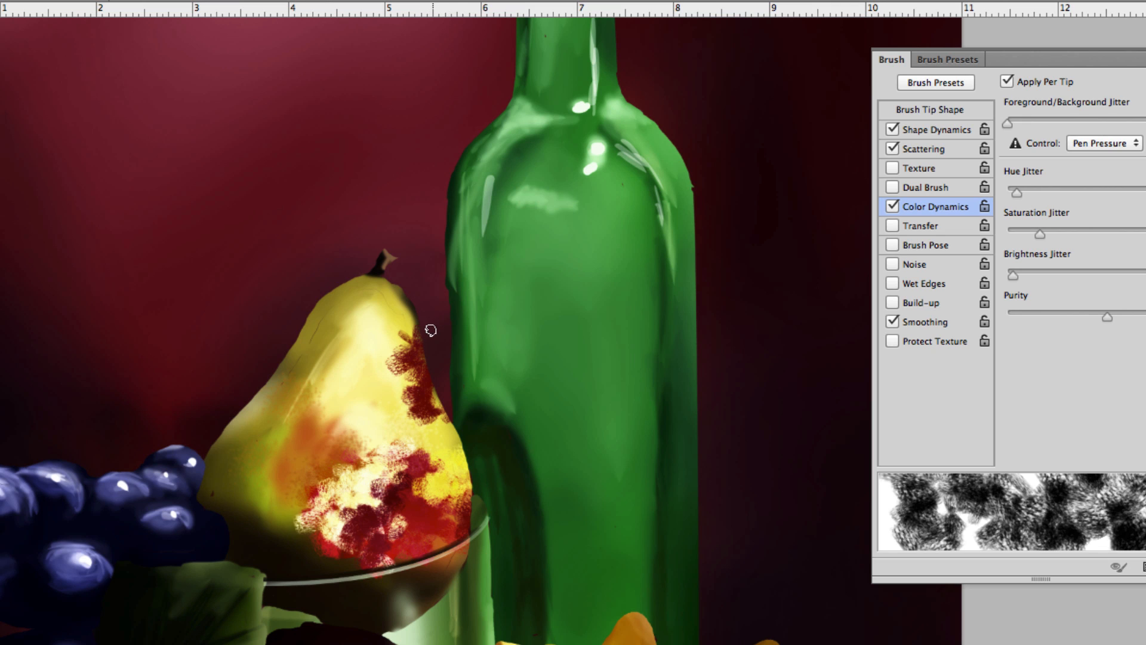
left_click(438, 450, "alt")
left_click_drag(442, 480, 410, 327)
left_click(372, 381, "alt")
mouse_move(394, 365)
left_mouse_down()
mouse_move(413, 383)
mouse_move(372, 388)
left_mouse_up()
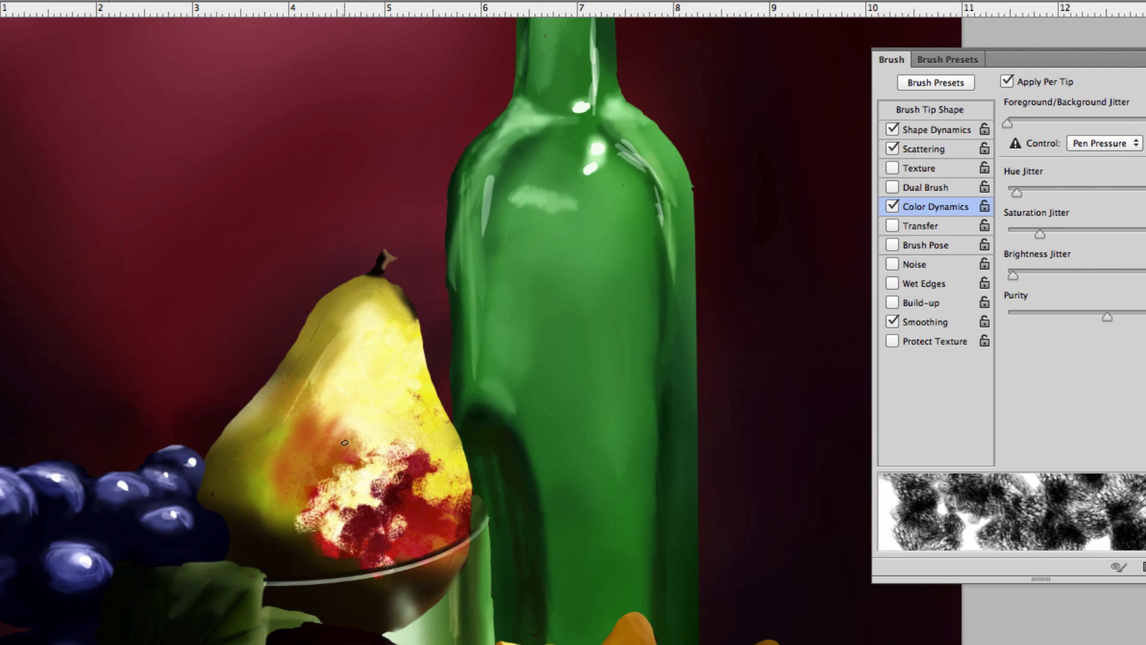
Paint the pear's left half with sampled orange and yellow patches, and run olive-green texture up to the stem
left_click(305, 444, "alt")
mouse_move(310, 436)
left_mouse_down()
mouse_move(323, 404)
mouse_move(307, 438)
mouse_move(313, 497)
mouse_move(376, 481)
mouse_move(402, 518)
left_mouse_up()
left_click(391, 501, "alt")
left_click(375, 442, "alt")
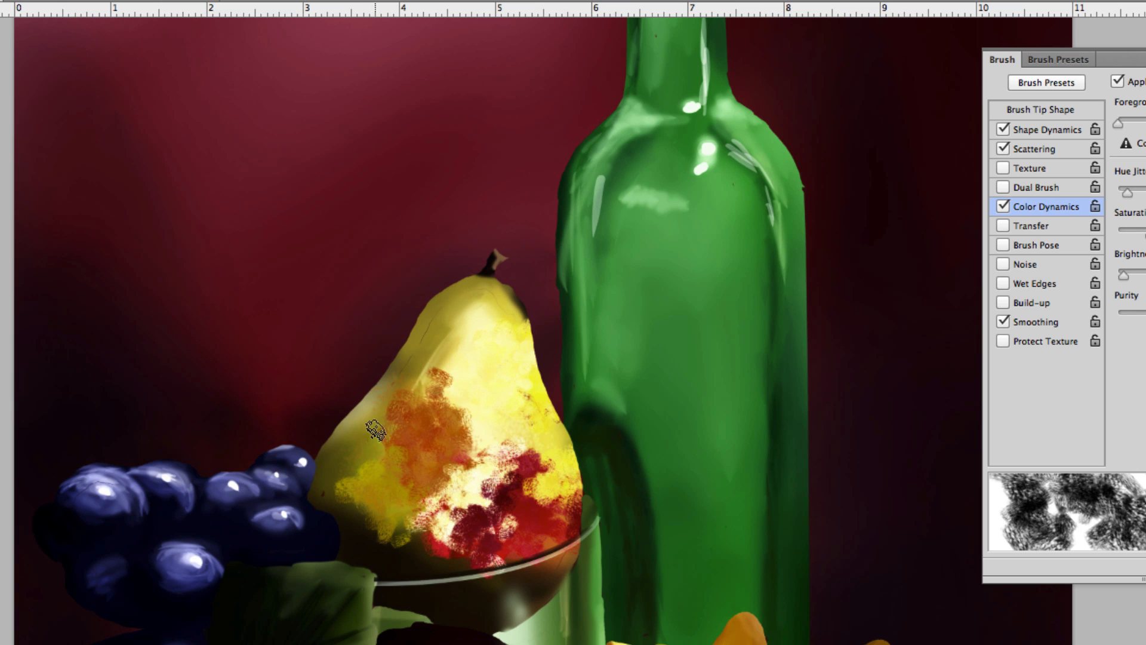
mouse_move(375, 435)
left_mouse_down()
mouse_move(388, 405)
mouse_move(438, 375)
mouse_move(459, 333)
mouse_move(473, 283)
left_mouse_up()
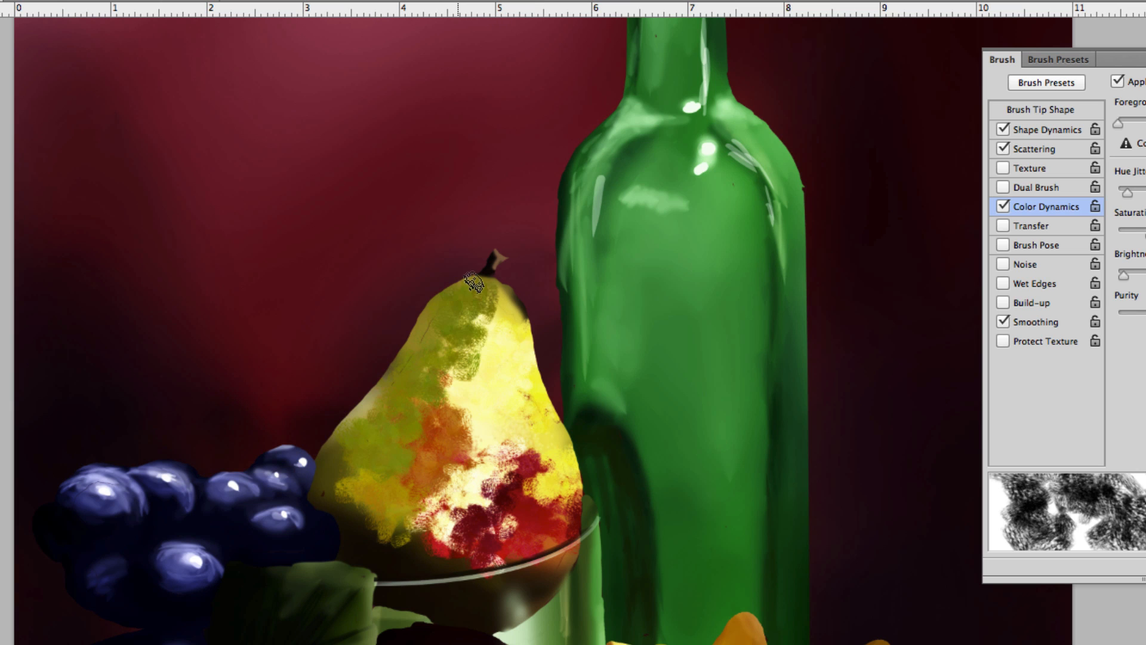
Darken the pear's outer left side and base with sampled dark olive and near-black dabs, broken up with mustard yellow
left_click(392, 368, "alt")
mouse_move(389, 371)
left_mouse_down()
mouse_move(396, 331)
mouse_move(378, 410)
mouse_move(325, 516)
mouse_move(452, 621)
left_mouse_up()
left_click(401, 560, "alt")
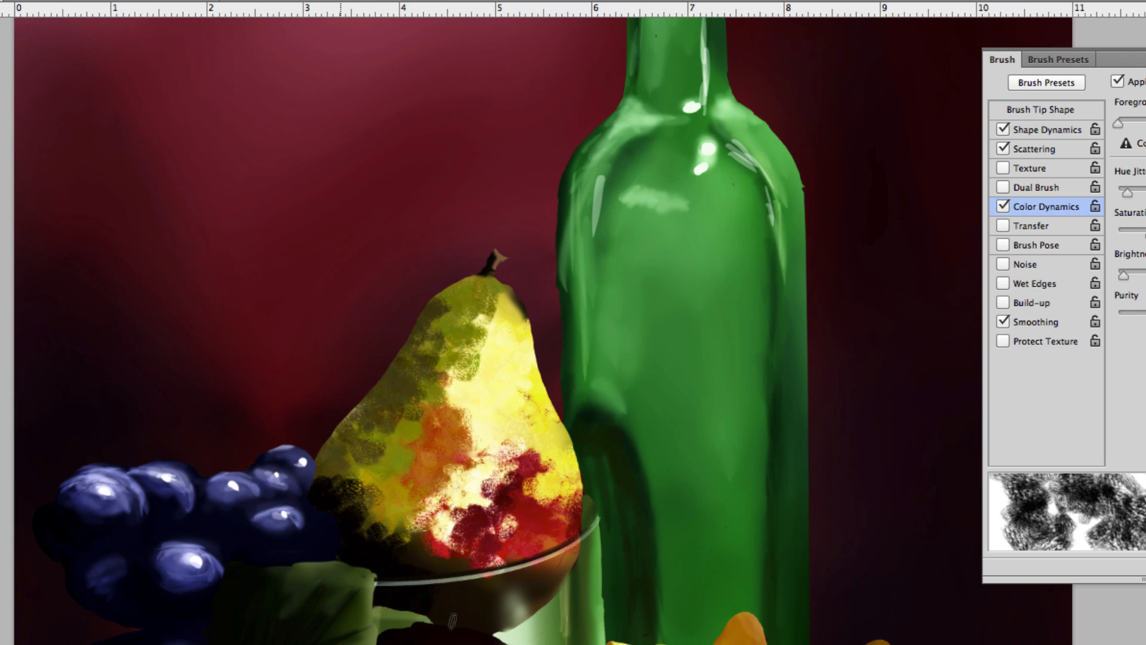
left_click(382, 511, "alt")
left_click_drag(382, 510, 455, 595)
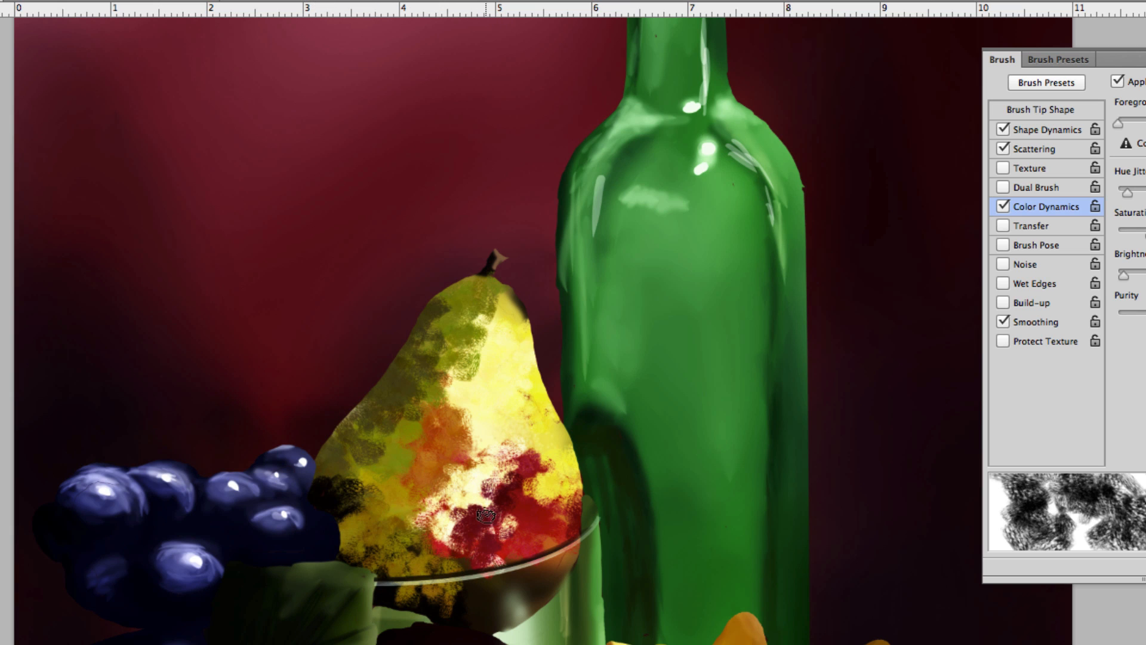
Break up the pear's red blush with sampled yellow, reddish-brown and orange dabs, extending them to the lower right edge
left_click(464, 496, "alt")
left_click_drag(463, 496, 519, 526)
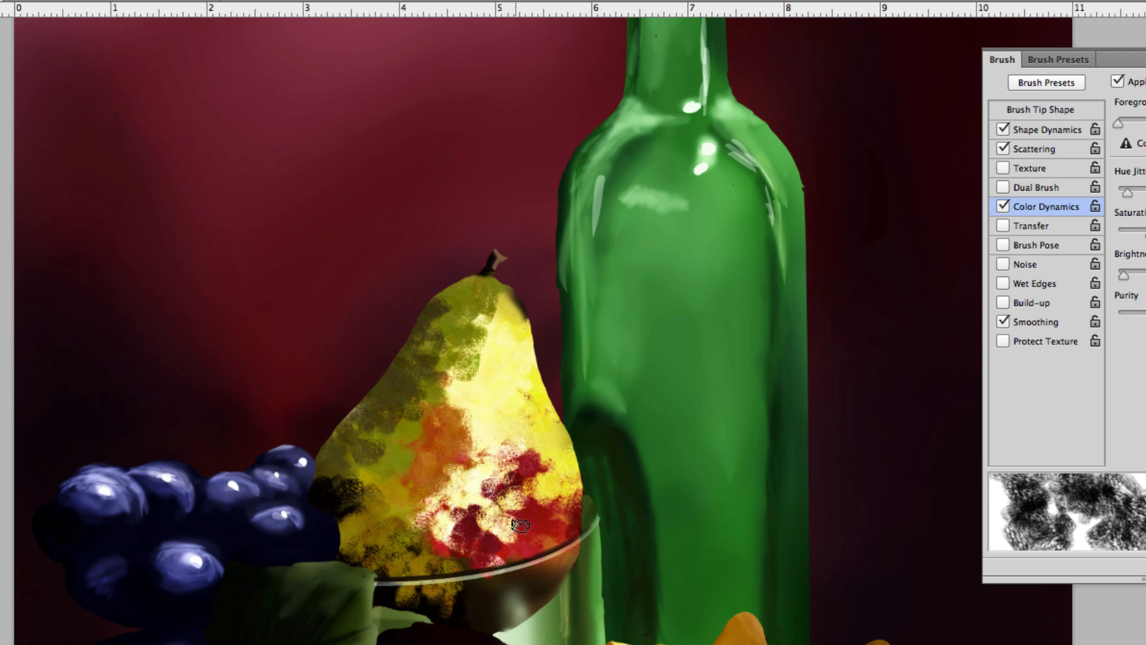
left_click_drag(501, 464, 513, 477)
mouse_move(509, 523)
left_mouse_down()
mouse_move(472, 503)
mouse_move(480, 532)
mouse_move(439, 472)
mouse_move(472, 484)
mouse_move(485, 526)
left_mouse_up()
left_click(436, 471, "alt")
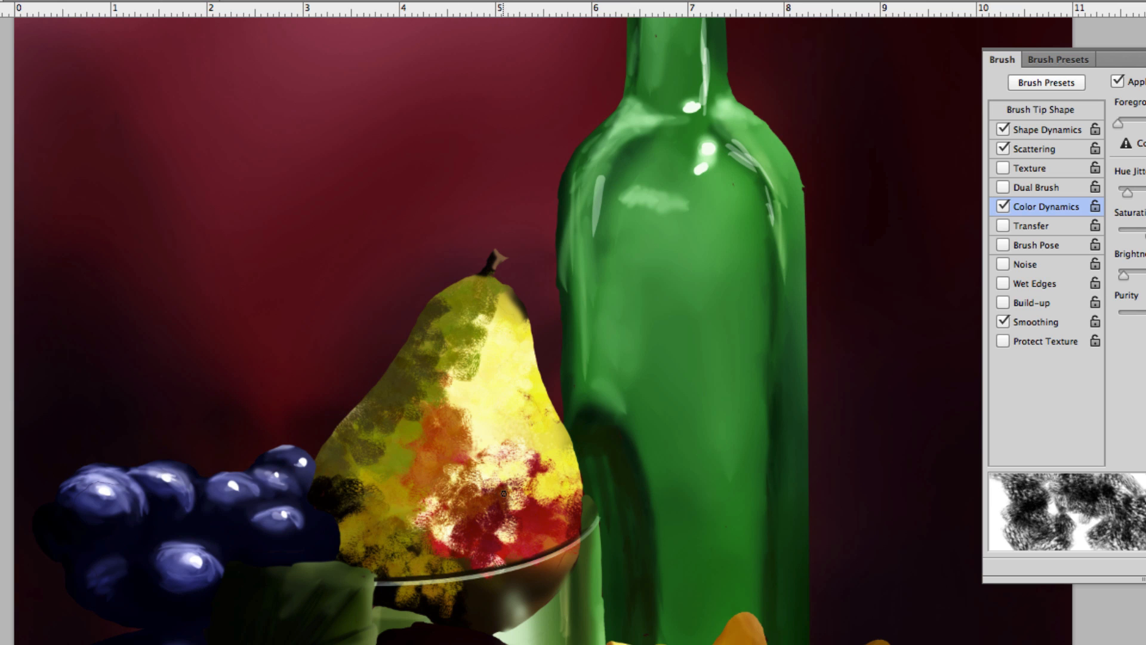
mouse_move(501, 478)
left_mouse_down()
mouse_move(551, 507)
mouse_move(578, 491)
mouse_move(540, 567)
left_mouse_up()
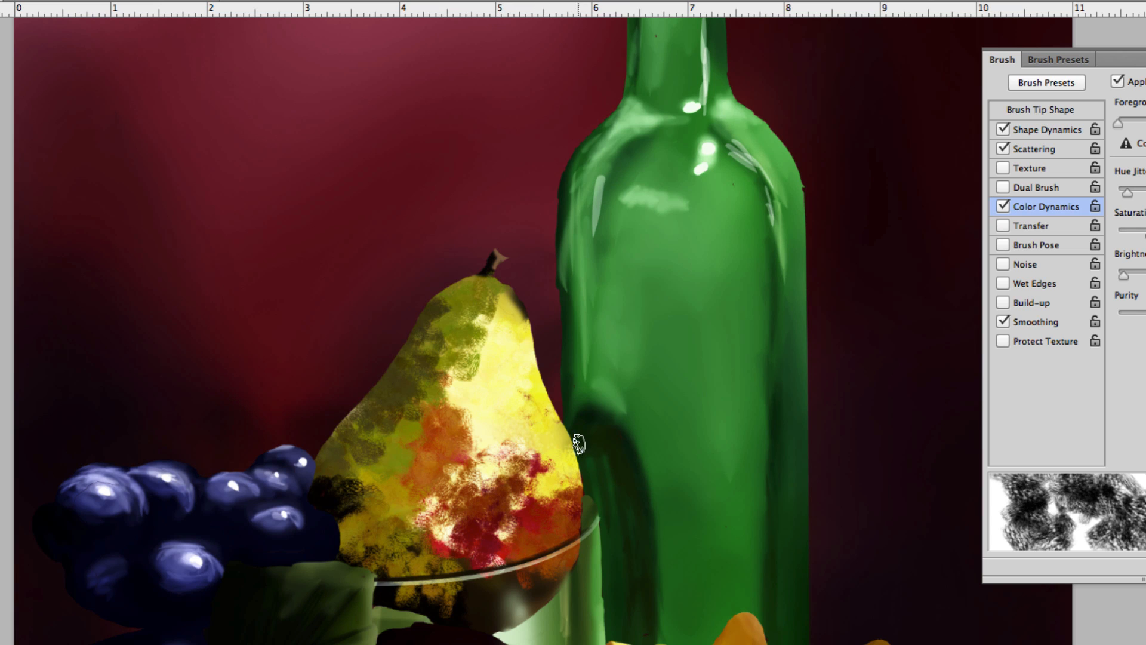
left_click_drag(579, 444, 562, 518)
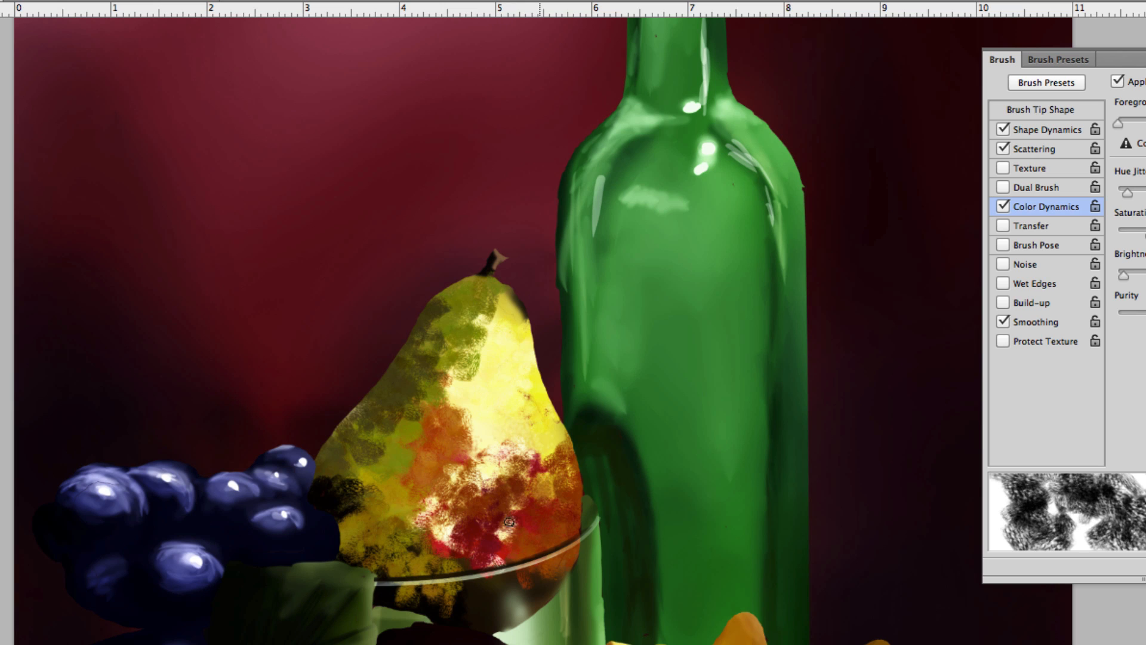
left_click(480, 535, "alt")
mouse_move(462, 526)
left_mouse_down()
mouse_move(461, 550)
mouse_move(448, 513)
mouse_move(505, 482)
left_mouse_up()
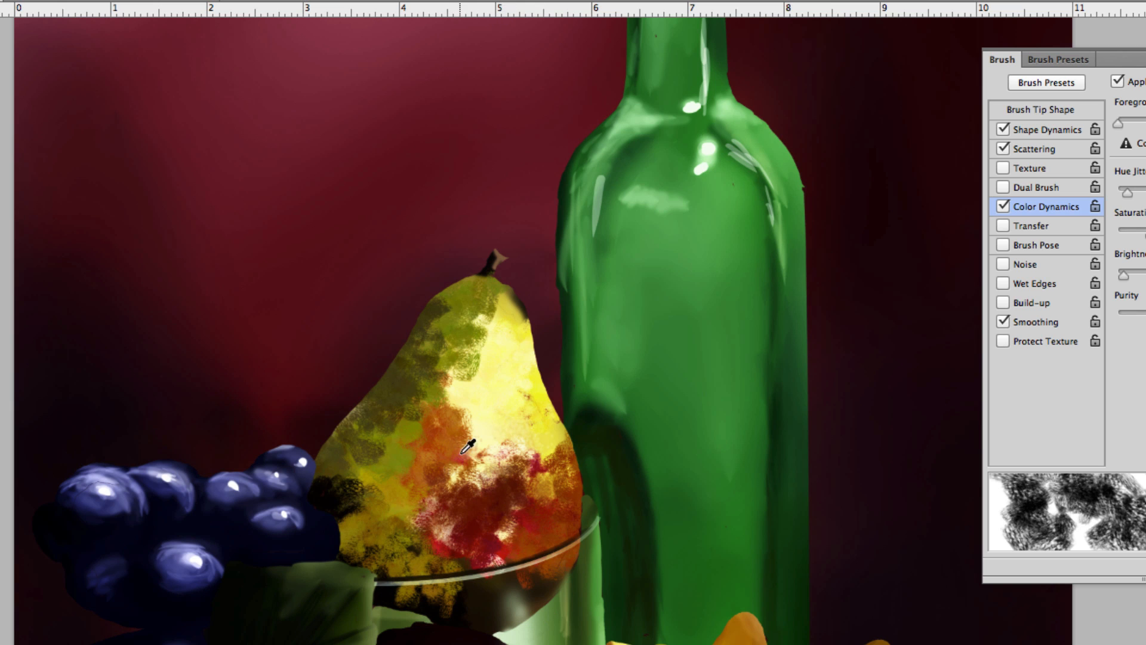
Blend the pear's orange middle and olive left side using lighter peach and yellow-green colours sampled from the pear
left_click(486, 379, "alt")
mouse_move(471, 397)
left_mouse_down()
mouse_move(453, 439)
mouse_move(466, 460)
mouse_move(431, 450)
left_mouse_up()
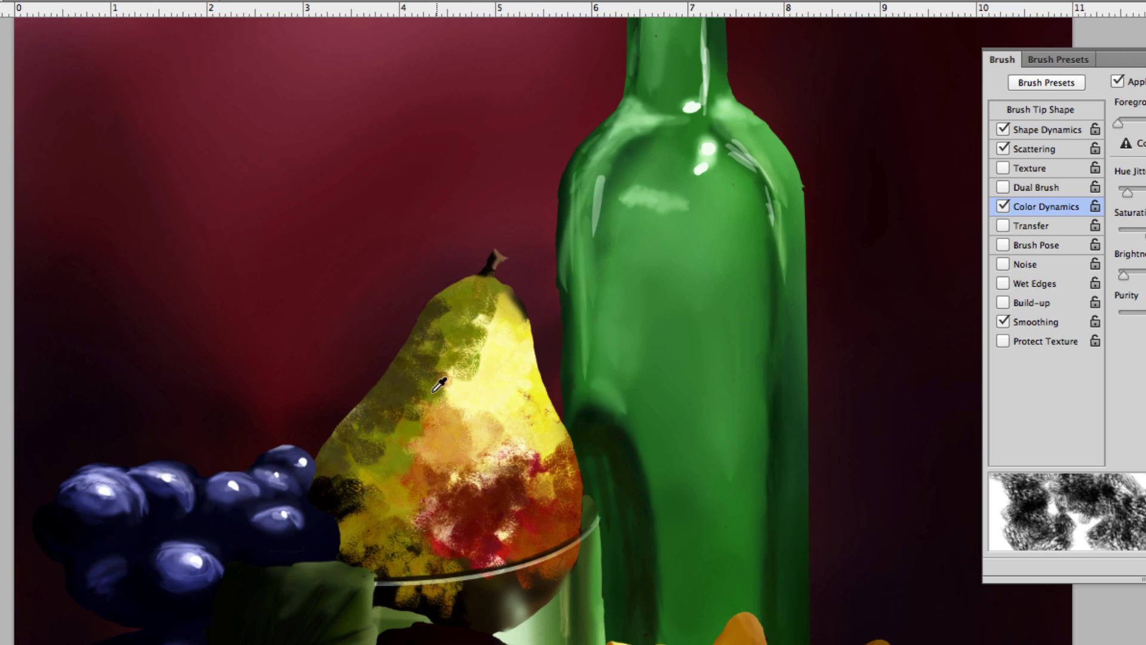
left_click(423, 383, "alt")
mouse_move(440, 392)
left_mouse_down()
mouse_move(410, 461)
mouse_move(473, 339)
mouse_move(486, 334)
mouse_move(537, 415)
mouse_move(477, 382)
mouse_move(528, 359)
mouse_move(453, 411)
mouse_move(439, 404)
mouse_move(462, 317)
mouse_move(395, 437)
mouse_move(407, 480)
left_mouse_up()
left_click(504, 366, "alt")
left_click(528, 373, "alt")
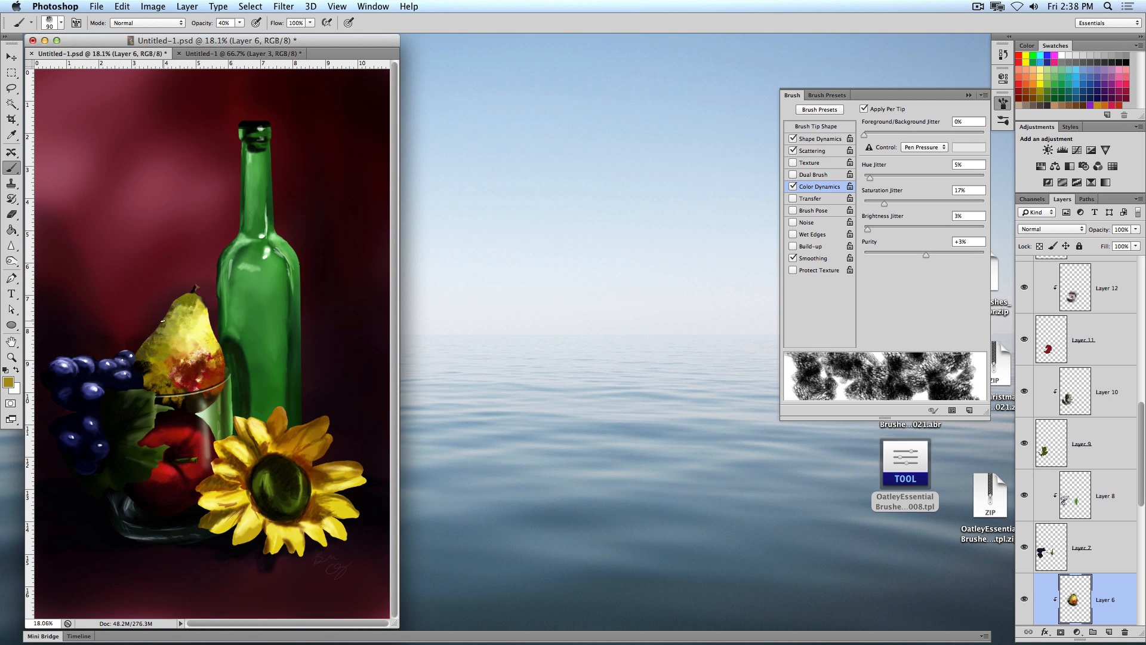
Zoom the painting to 50% and soften the pear's upper left side with more olive-green texture strokes
key("super+plus")
key("super+plus")
key("super+plus")
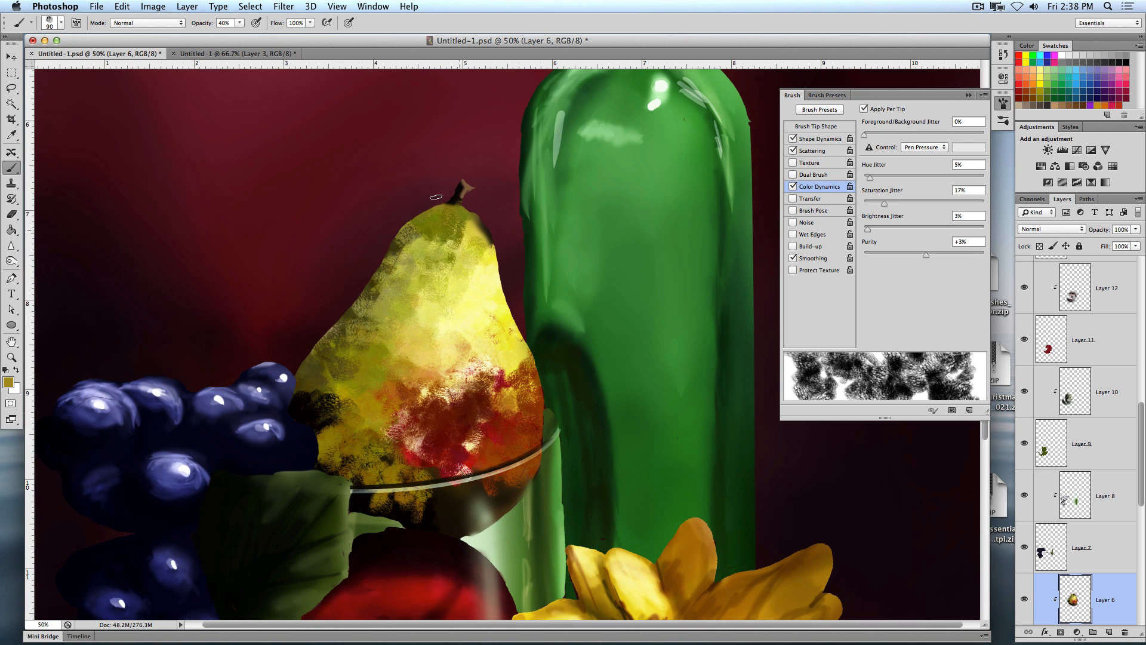
left_click_drag(434, 225, 418, 272)
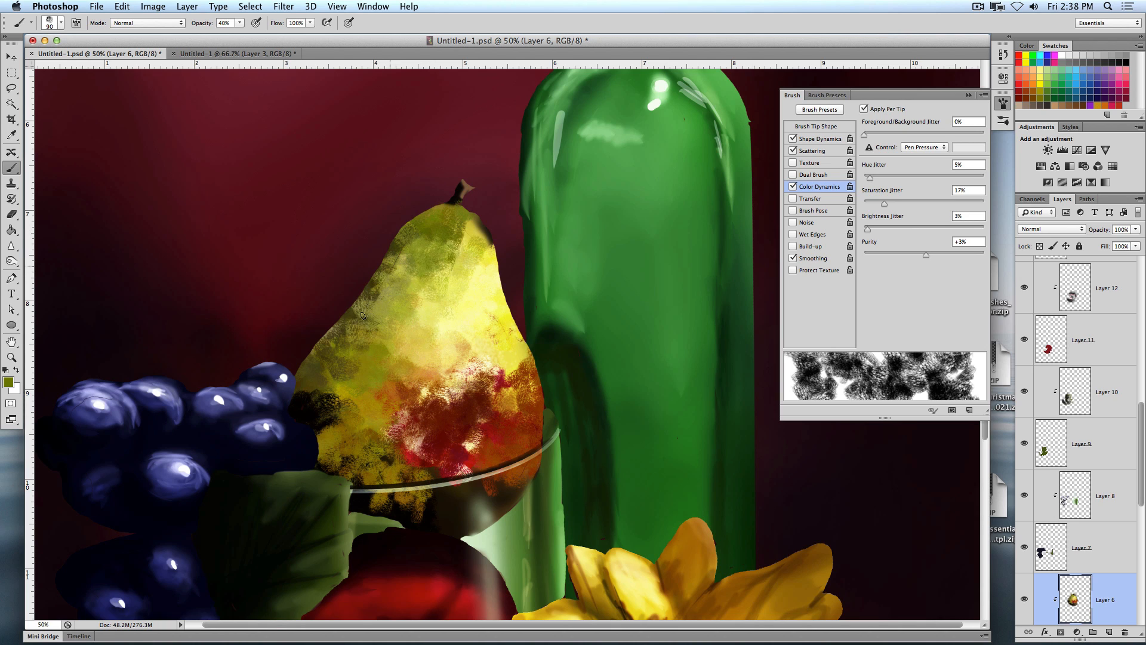
left_click_drag(361, 316, 356, 337)
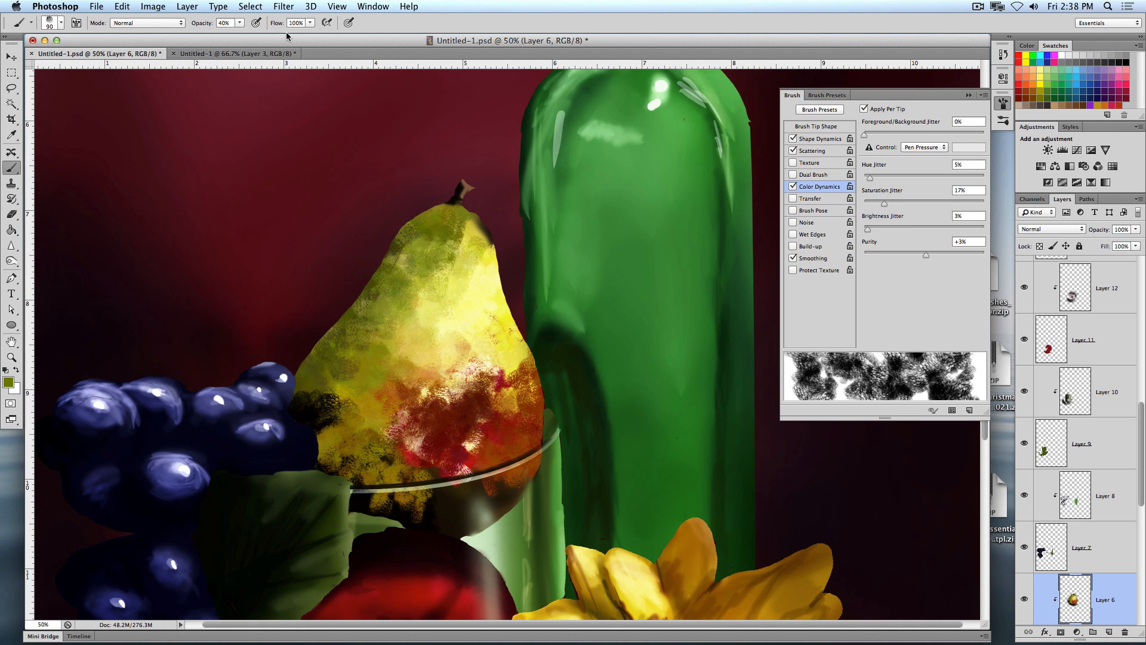
Switch to the blank Untitled-1 document and choose a soft round brush at 1 px with 0% hardness
right_click(219, 54)
left_click(232, 53)
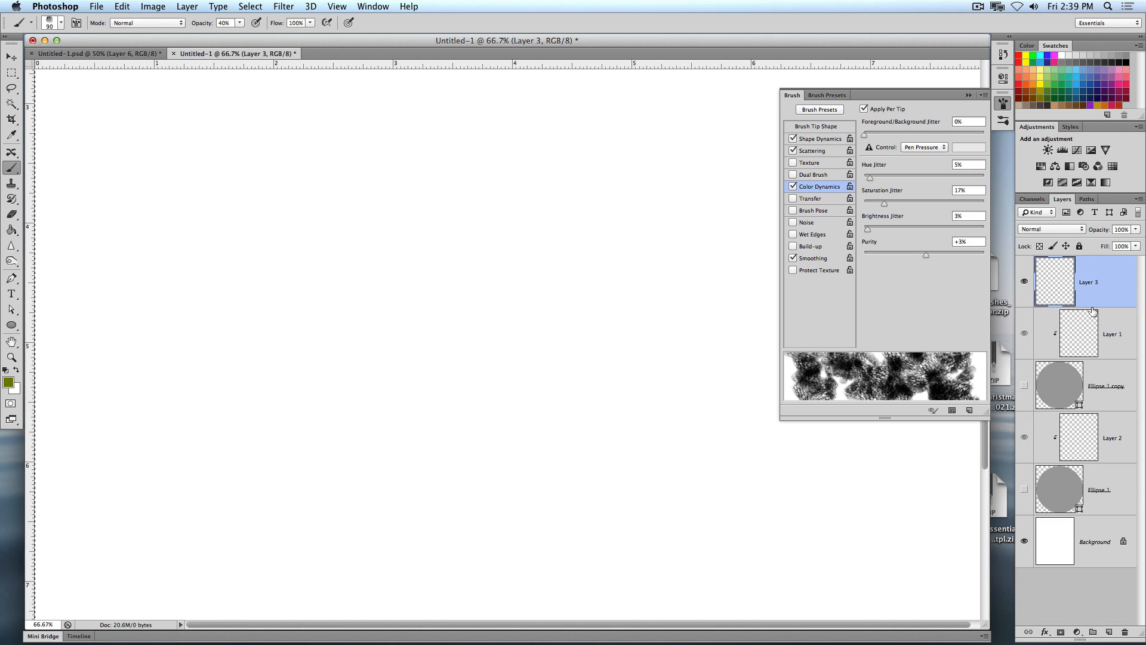
left_click(61, 22)
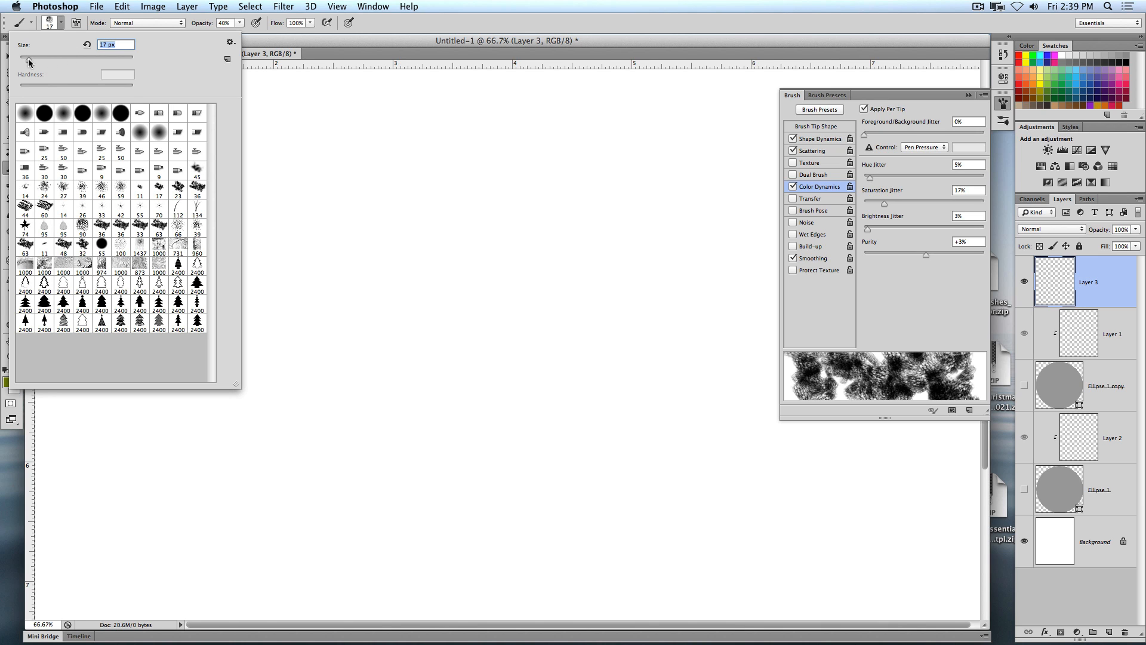
left_click_drag(28, 62, 20, 60)
left_click(63, 113)
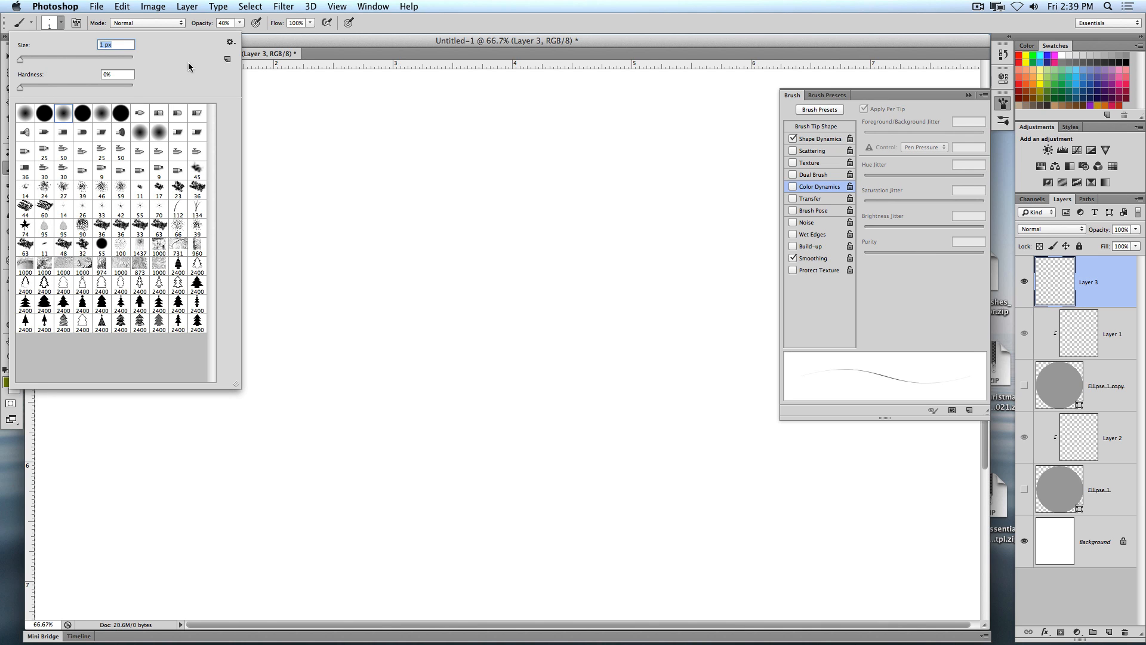
left_click(256, 54)
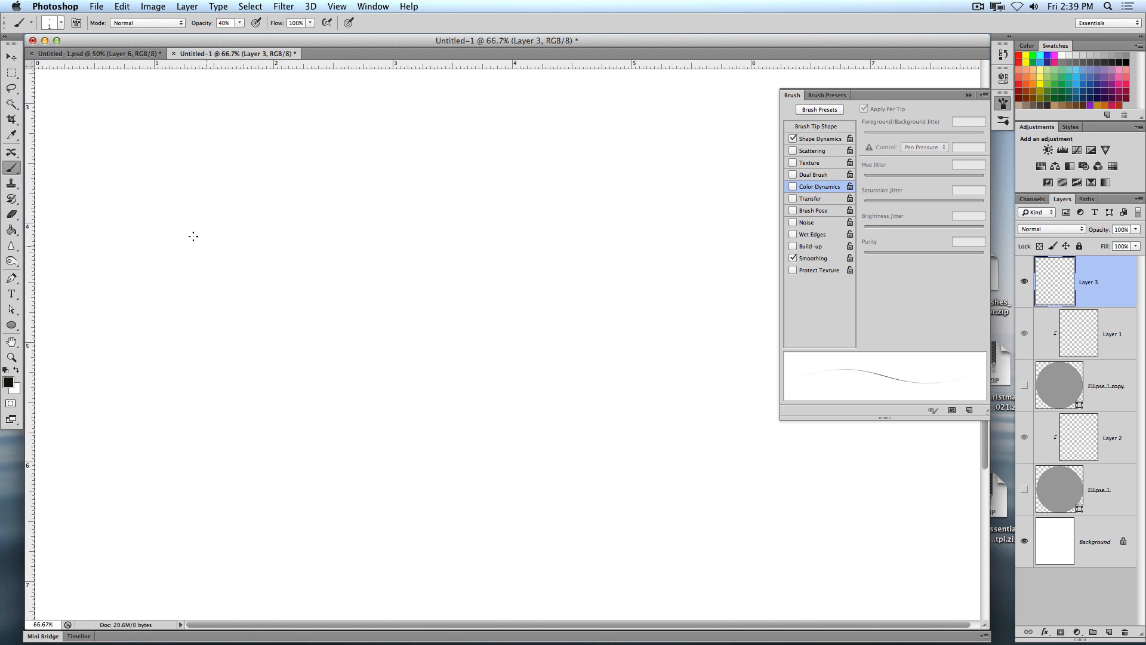
Enlarge the soft round brush to 25 px and scribble overlapping grey and black lines on Layer 3
left_click_drag(285, 235, 385, 273)
key("super+z")
key("]")
key("]")
key("]")
key("]")
key("]")
key("]")
key("]")
key("]")
key("]")
left_click_drag(271, 243, 397, 276)
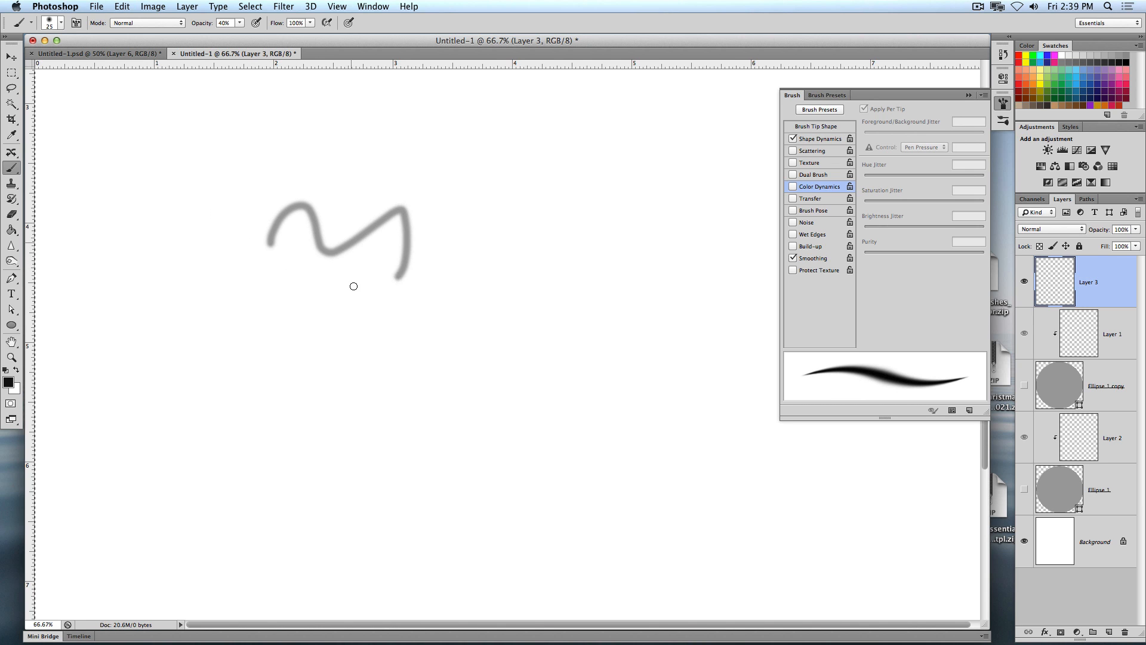
key("super+z")
mouse_move(294, 206)
left_mouse_down()
mouse_move(349, 269)
mouse_move(450, 233)
mouse_move(350, 337)
mouse_move(489, 317)
mouse_move(581, 473)
mouse_move(416, 300)
mouse_move(373, 314)
mouse_move(389, 322)
mouse_move(448, 222)
mouse_move(457, 334)
mouse_move(403, 227)
mouse_move(384, 225)
mouse_move(327, 257)
mouse_move(285, 327)
left_mouse_up()
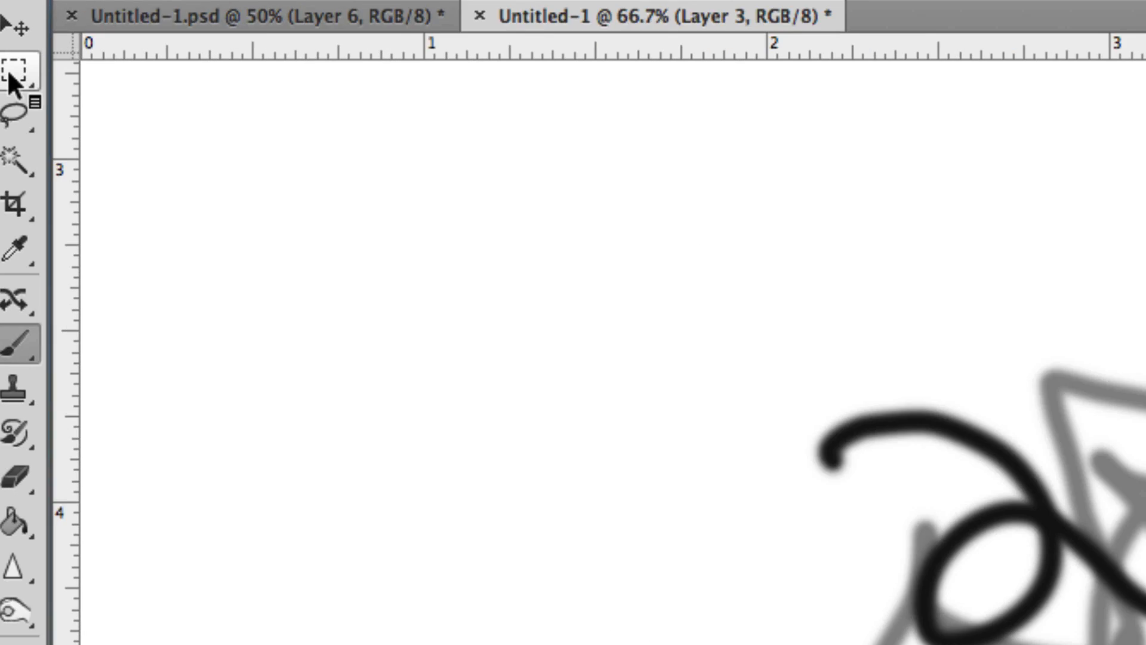
Select the whole scribble with a rectangular marquee and define it as a brush preset named Sampled Brush 1
left_click(12, 74)
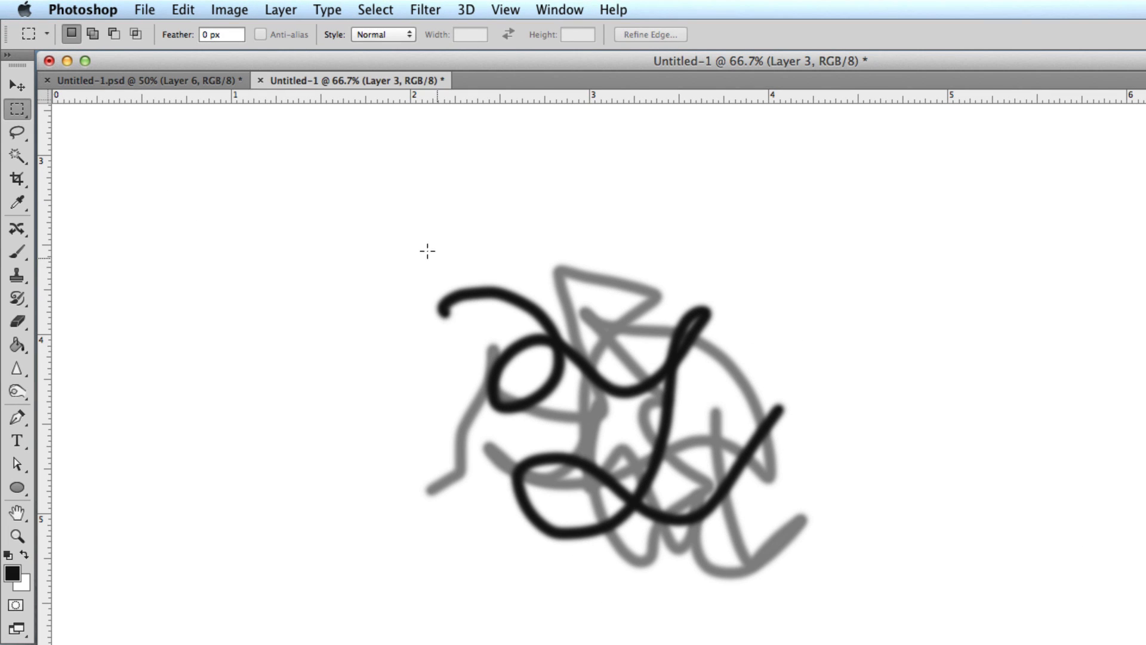
mouse_move(412, 248)
left_mouse_down()
mouse_move(606, 478)
mouse_move(709, 550)
mouse_move(832, 601)
left_mouse_up()
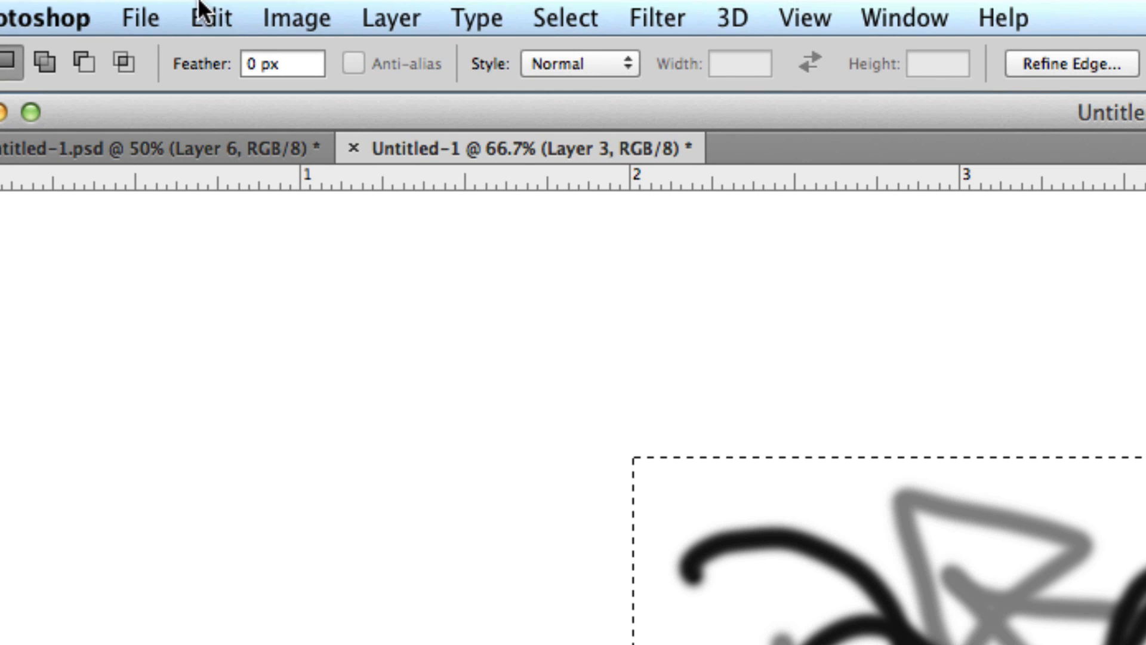
left_click(184, 9)
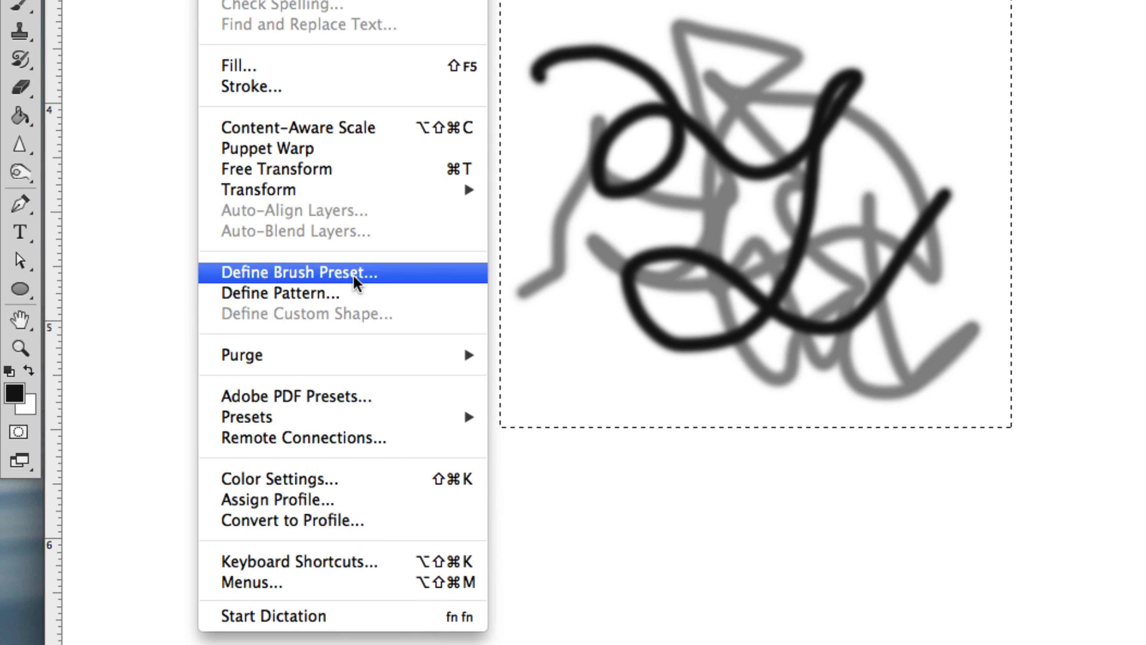
left_click(354, 272)
left_click_drag(428, 55, 397, 184)
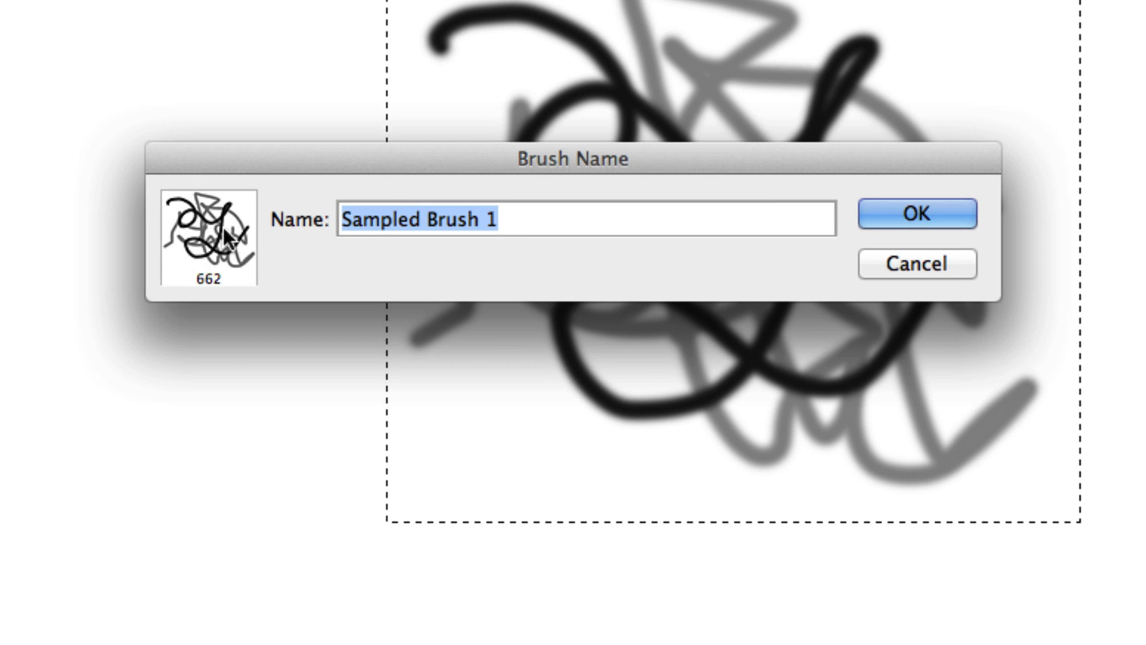
left_click(915, 213)
Delete the entire scribble from Layer 3 and clear the selection
key("super+d")
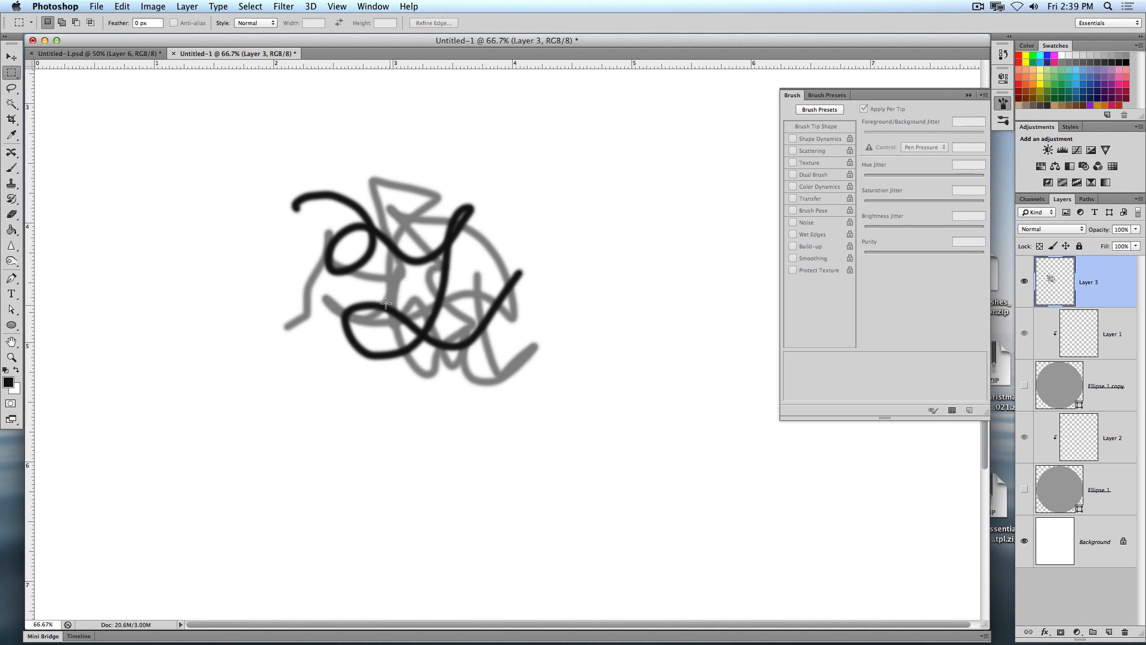
key("super+a")
key("BackSpace")
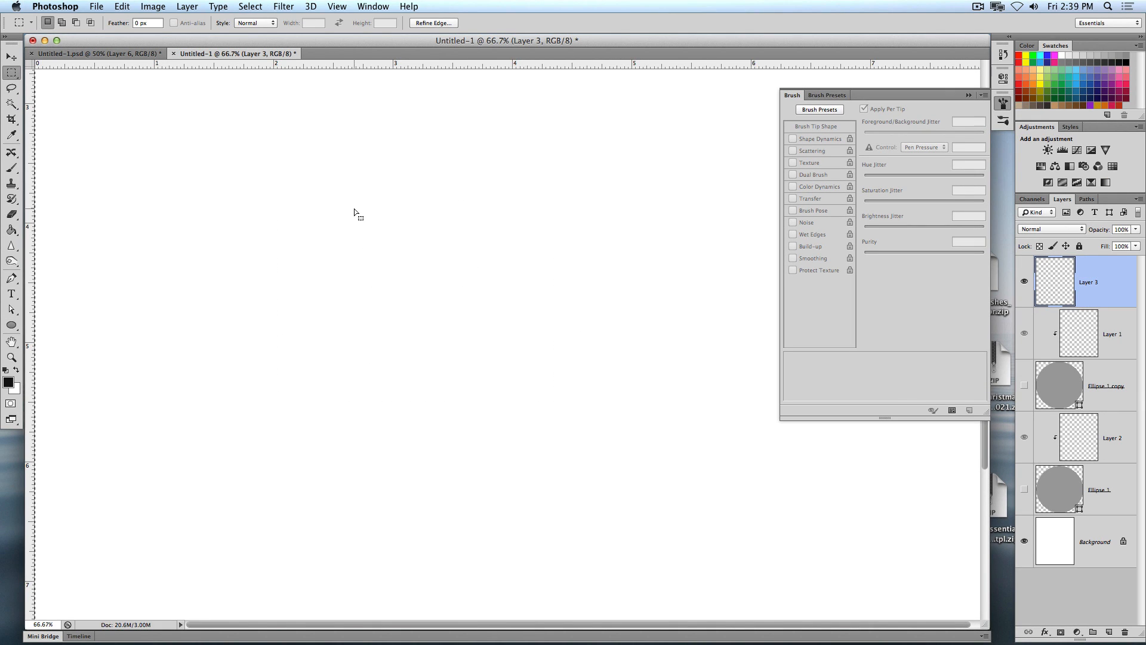
key("super+d")
Activate the Brush tool and open the brush preset picker
key("b")
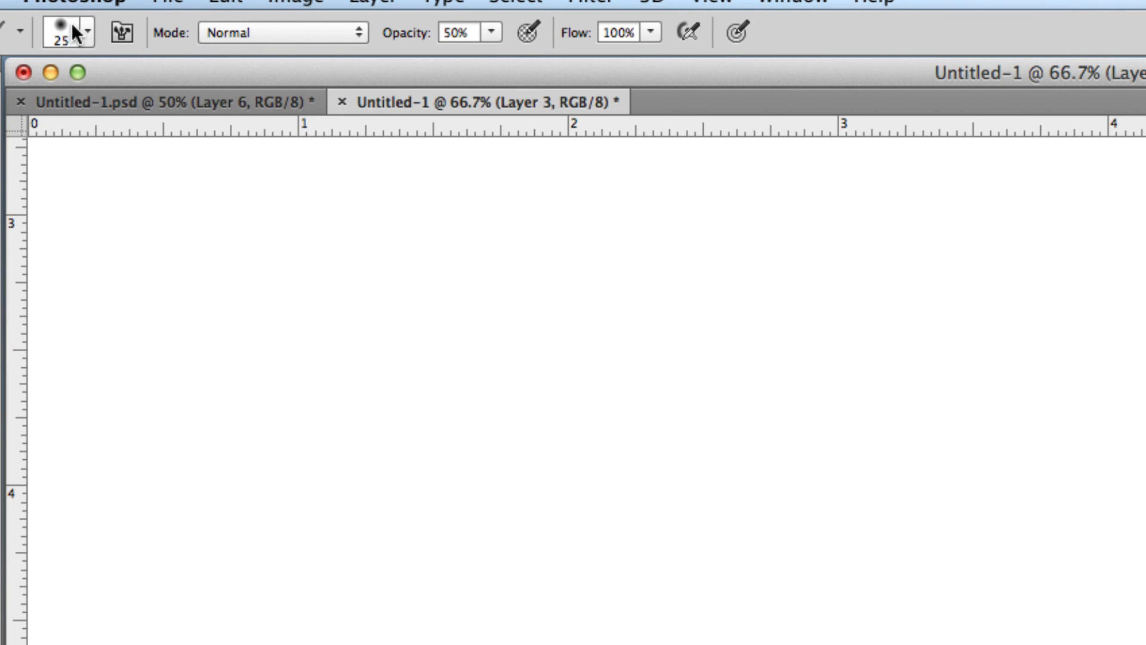
left_click(53, 22)
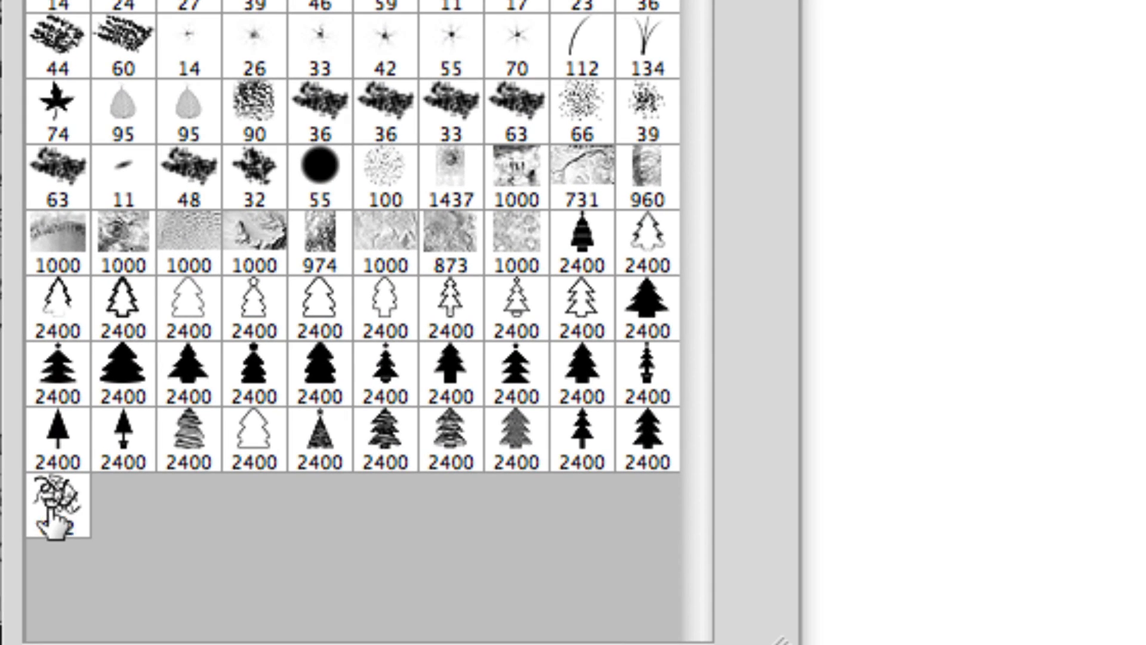
Try a freehand stroke on Layer 3 with the 662 px scribble brush, and undo it
left_click(56, 512)
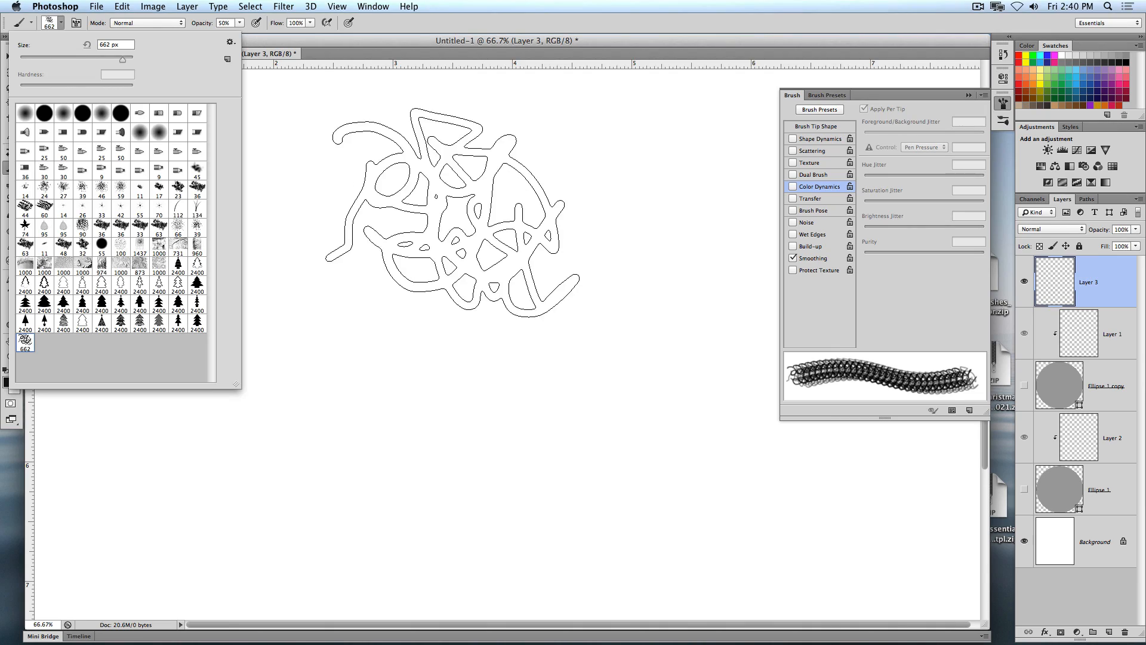
mouse_move(482, 193)
left_mouse_down()
mouse_move(411, 288)
mouse_move(316, 282)
mouse_move(453, 299)
mouse_move(203, 411)
left_mouse_up()
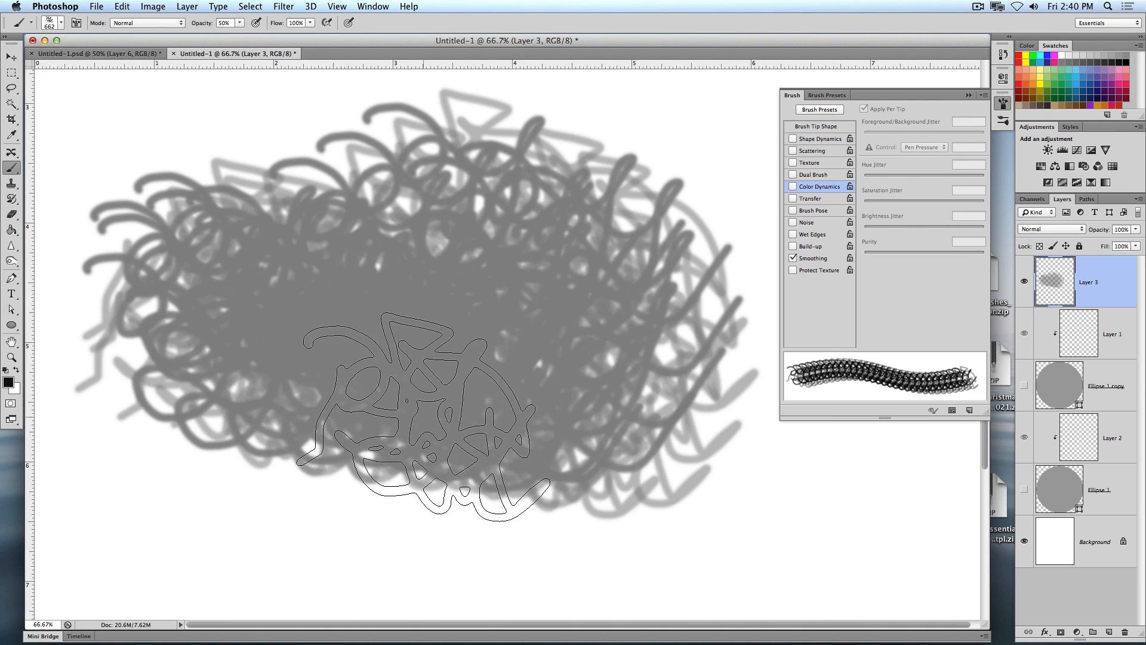
key("ctrl+z")
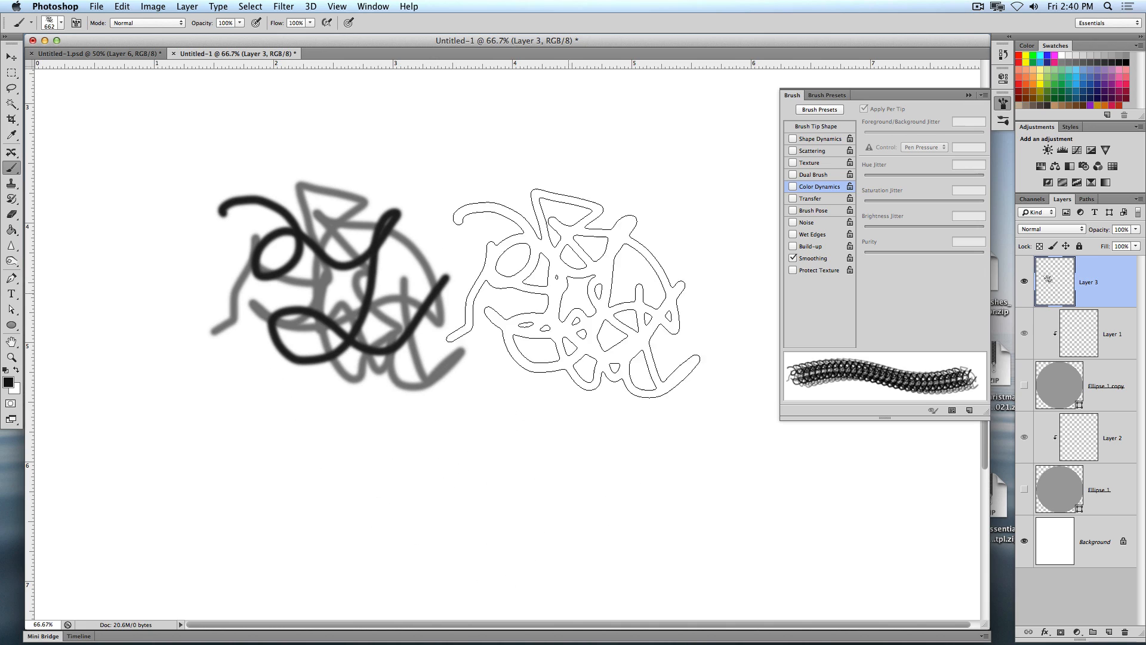
Stamp the scribble brush at several places on Layer 3 at 100% opacity, and clear the whole layer
left_click(580, 245)
left_click(702, 485)
left_click(375, 499)
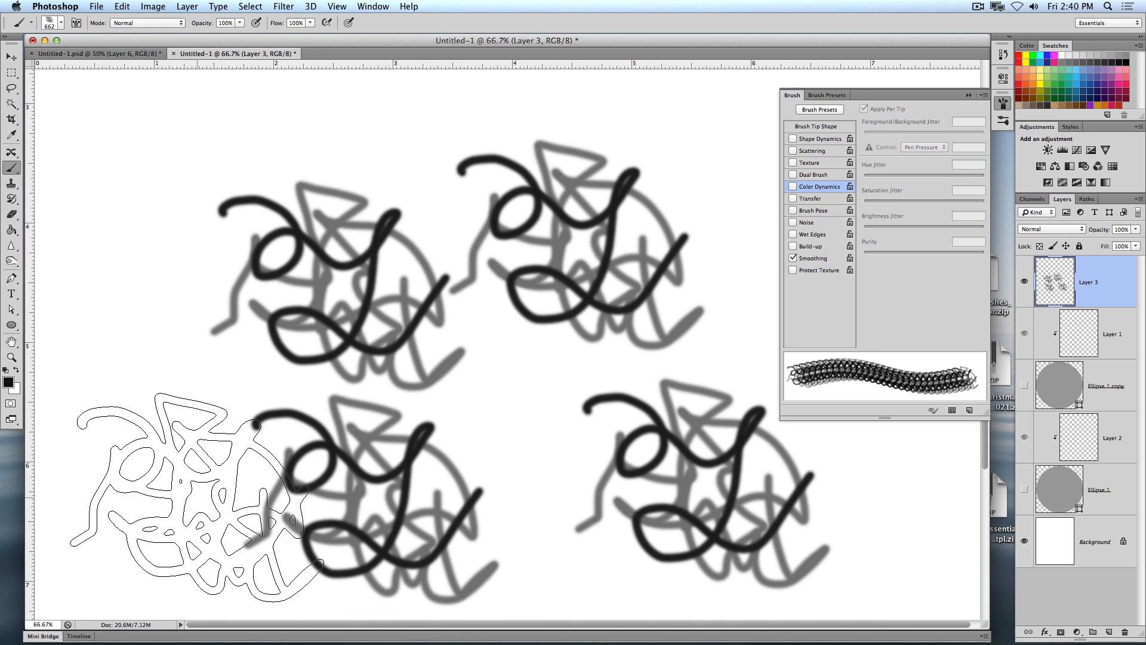
mouse_move(255, 192)
left_mouse_down()
mouse_move(141, 371)
mouse_move(621, 290)
mouse_move(430, 304)
left_mouse_up()
key("ctrl+a")
key("Delete")
key("ctrl+d")
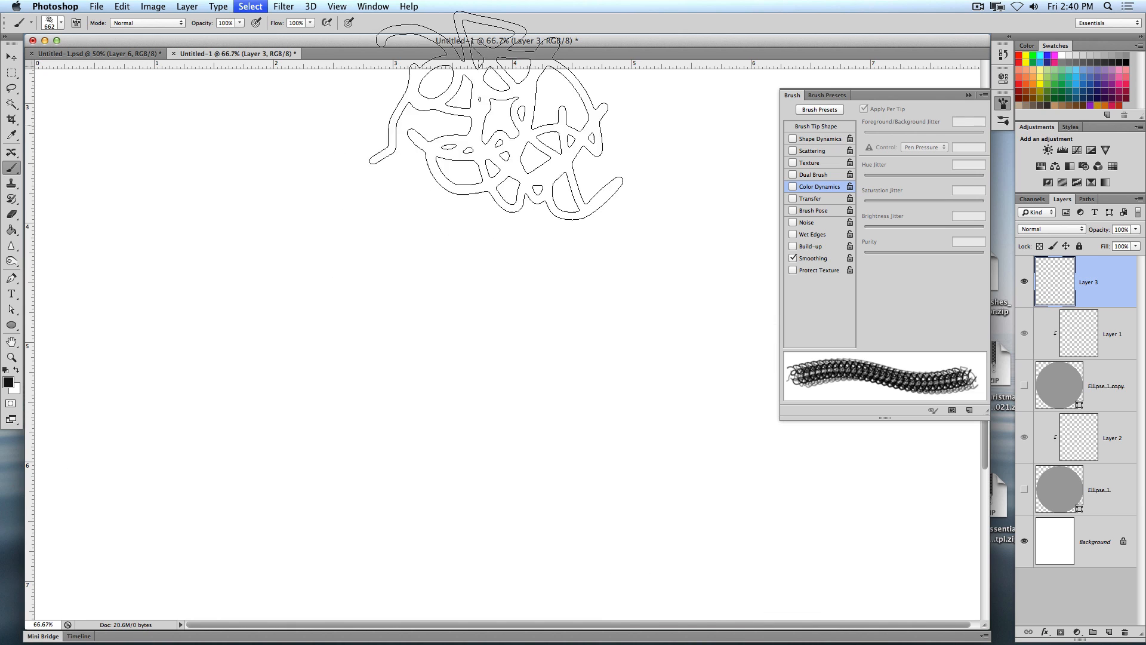
Switch to Firefox and preview the first fur image in the "fur texture" Google Images results
left_click(1085, 624)
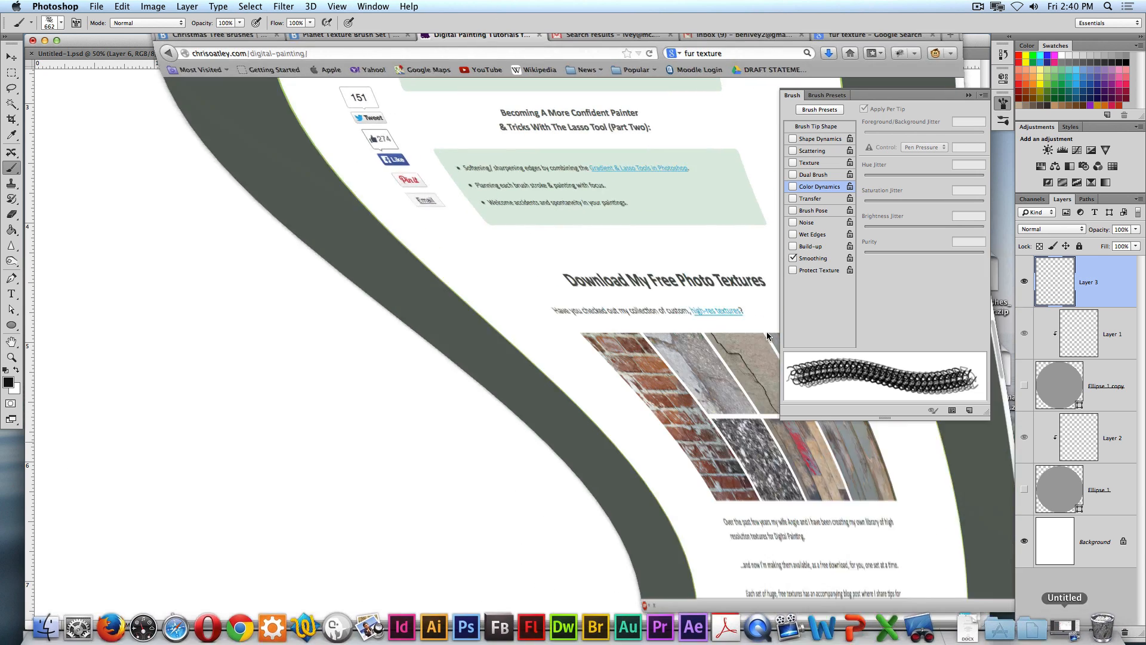
left_click(869, 36)
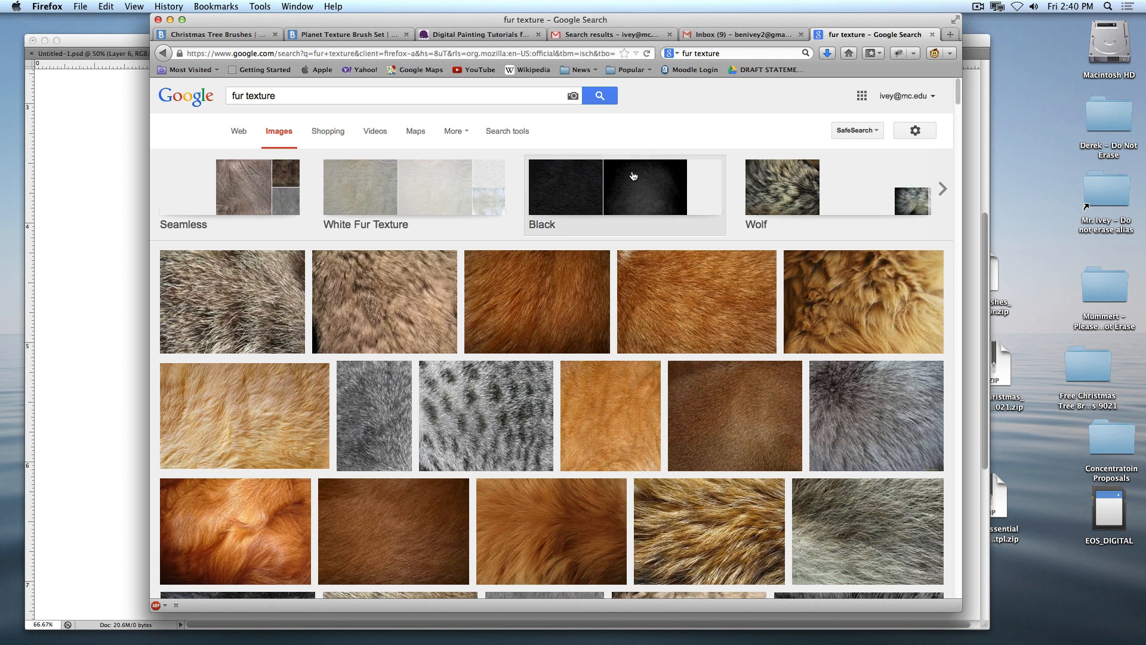
left_click(221, 291)
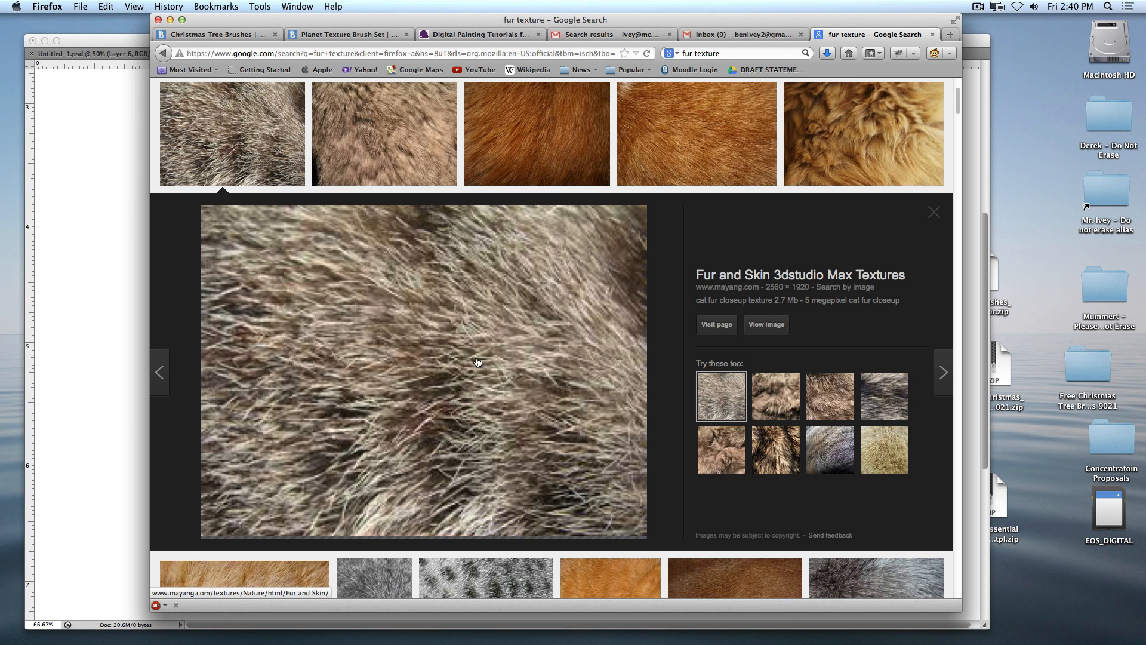
Try to save the previewed fur image to the desktop directly from the search results
left_click_drag(605, 313, 1031, 314)
left_click(1044, 327)
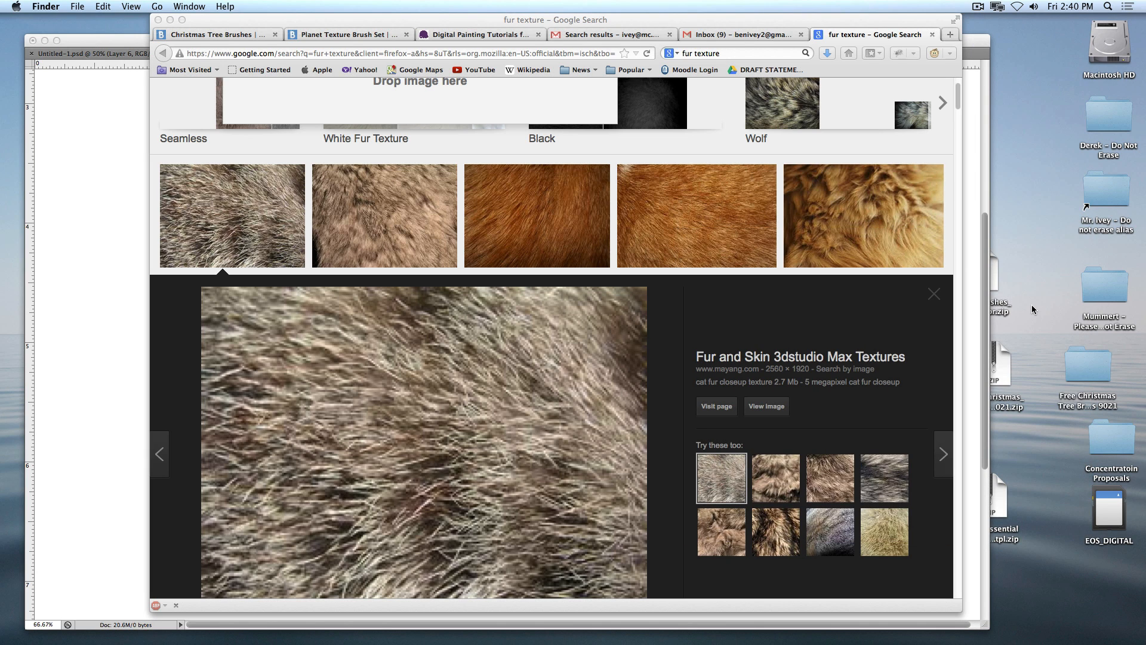
key("F11")
key("F11")
left_click(775, 408)
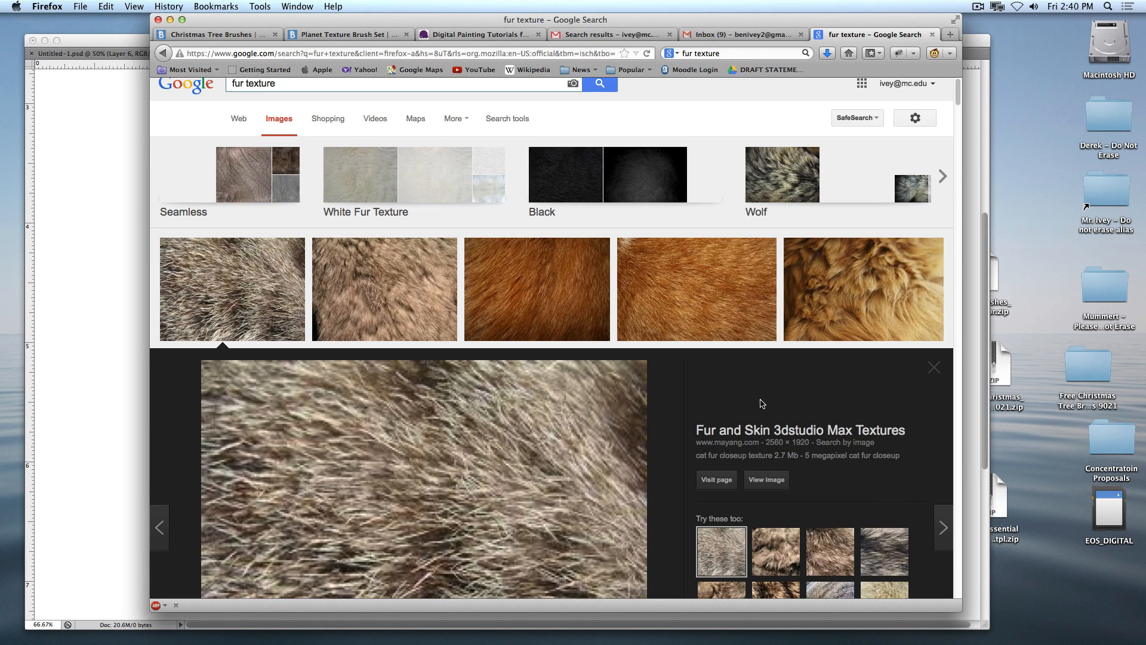
Save the full-size cat fur image to the desktop and open it in Photoshop
scroll(774, 406, "down", 3)
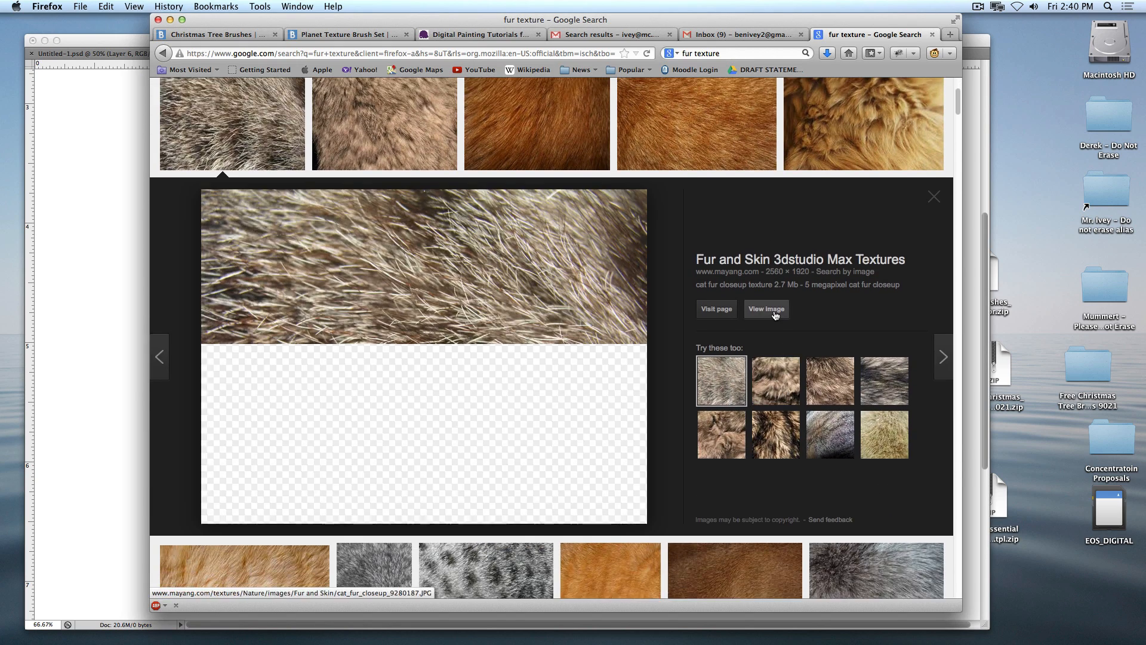
left_click(774, 311)
left_click_drag(761, 292, 1030, 244)
left_click_drag(1109, 583, 470, 627)
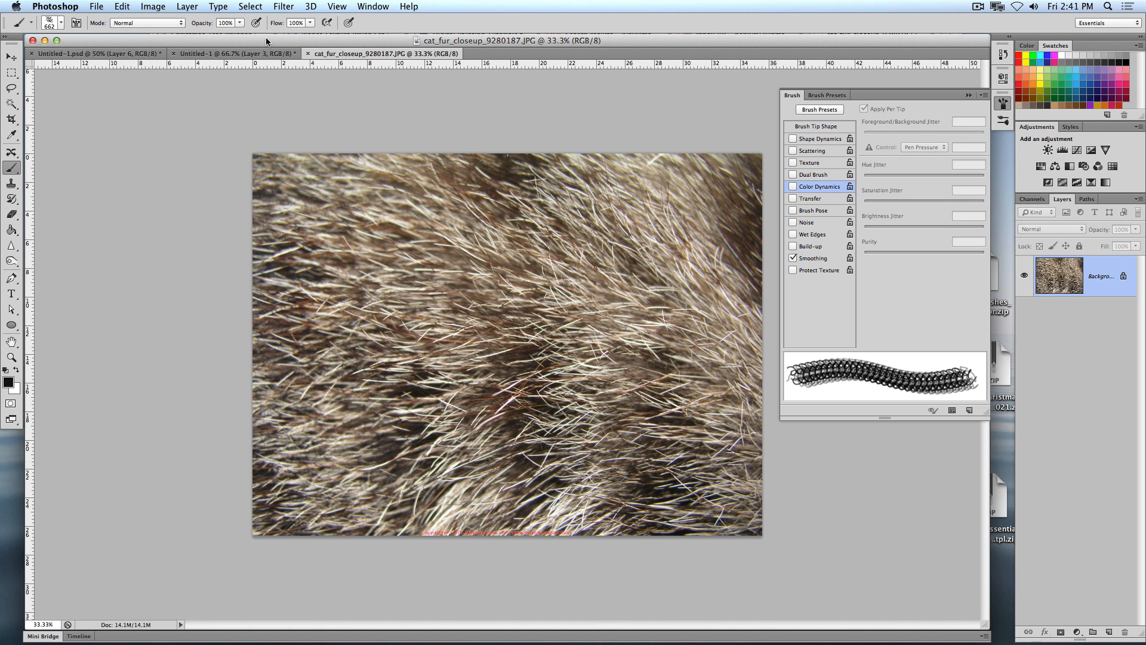
Resize the cat fur image to a document width of 2 inches with proportions constrained
left_click(192, 6)
mouse_move(167, 5)
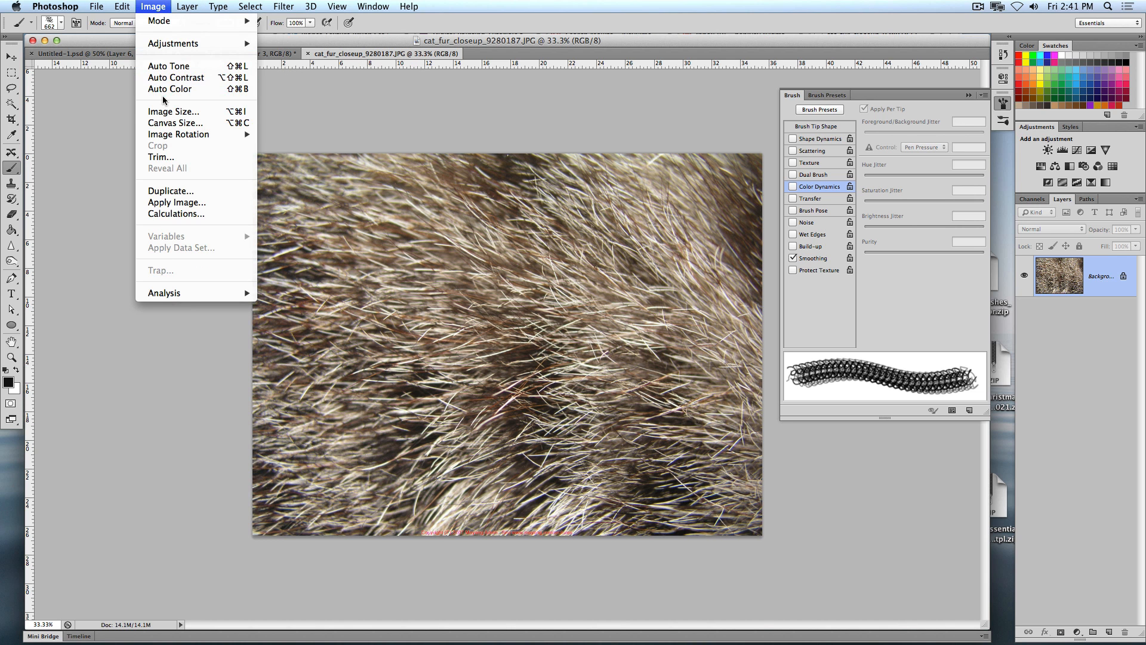
left_click(168, 112)
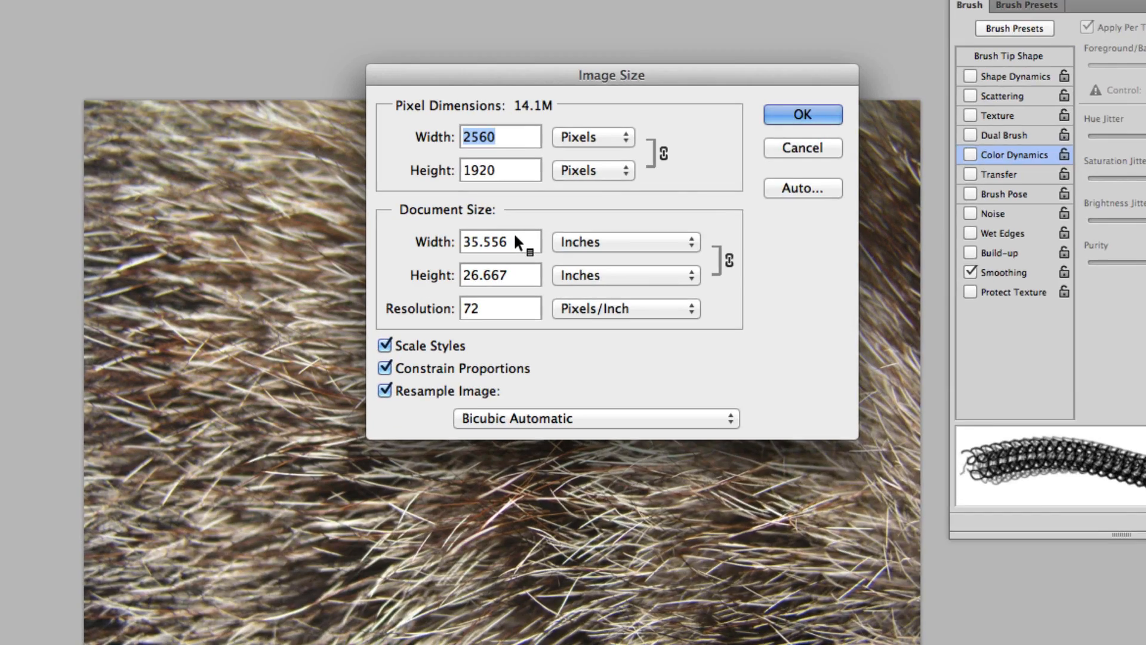
left_click_drag(516, 240, 400, 237)
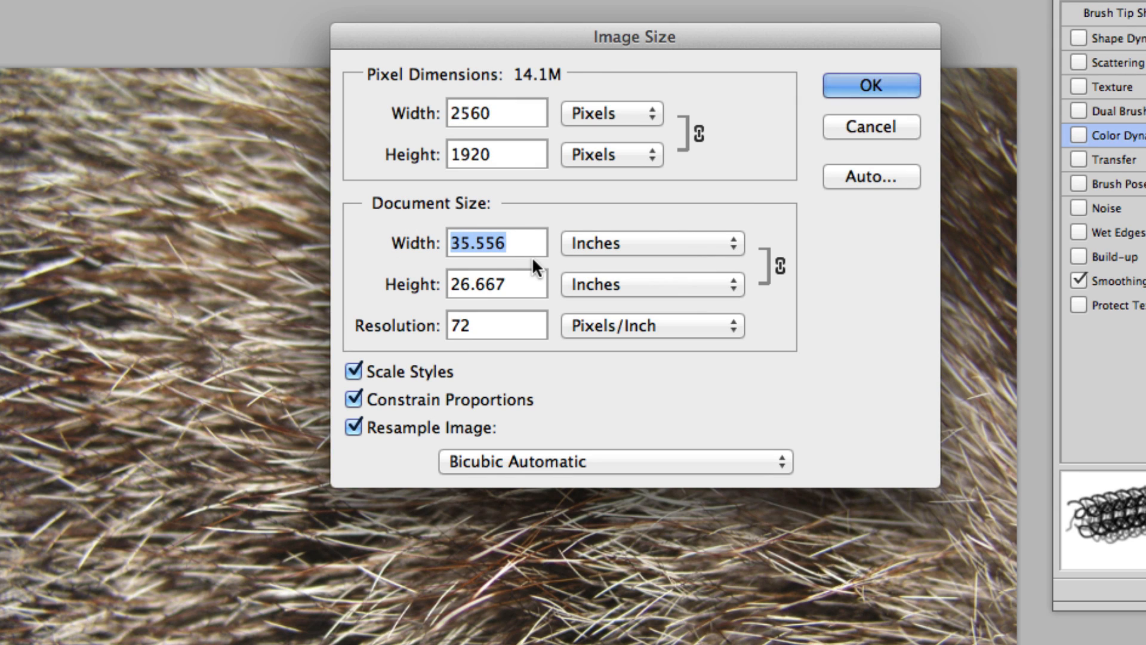
type("2")
key("Return")
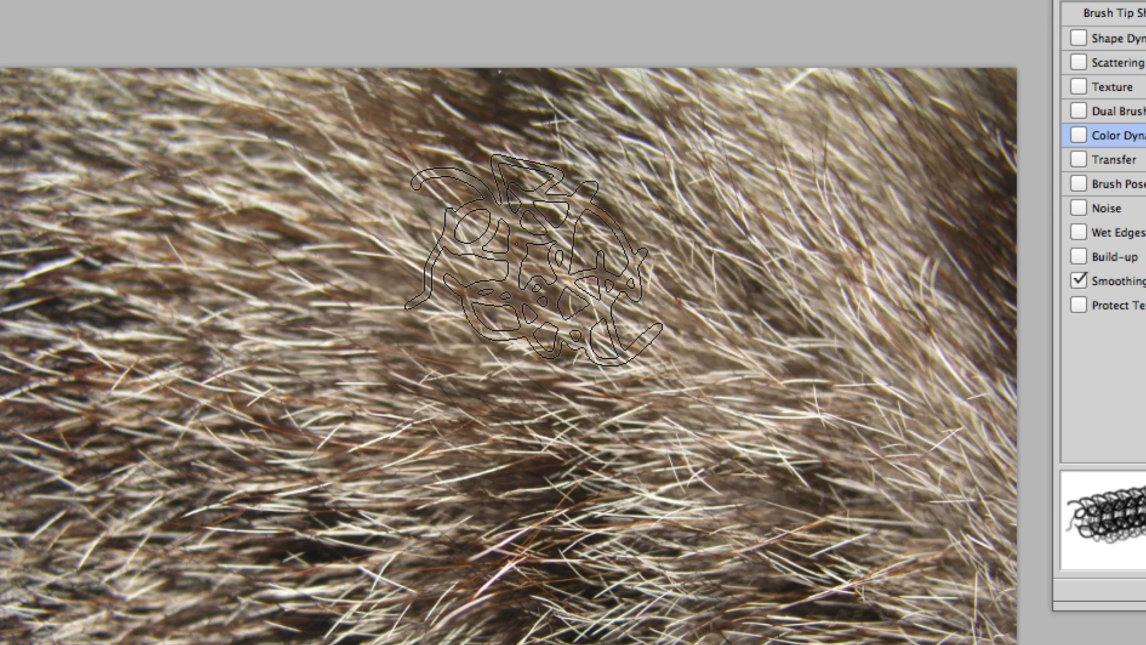
Select the entire cat fur image with the Rectangular Marquee tool
key("super+0")
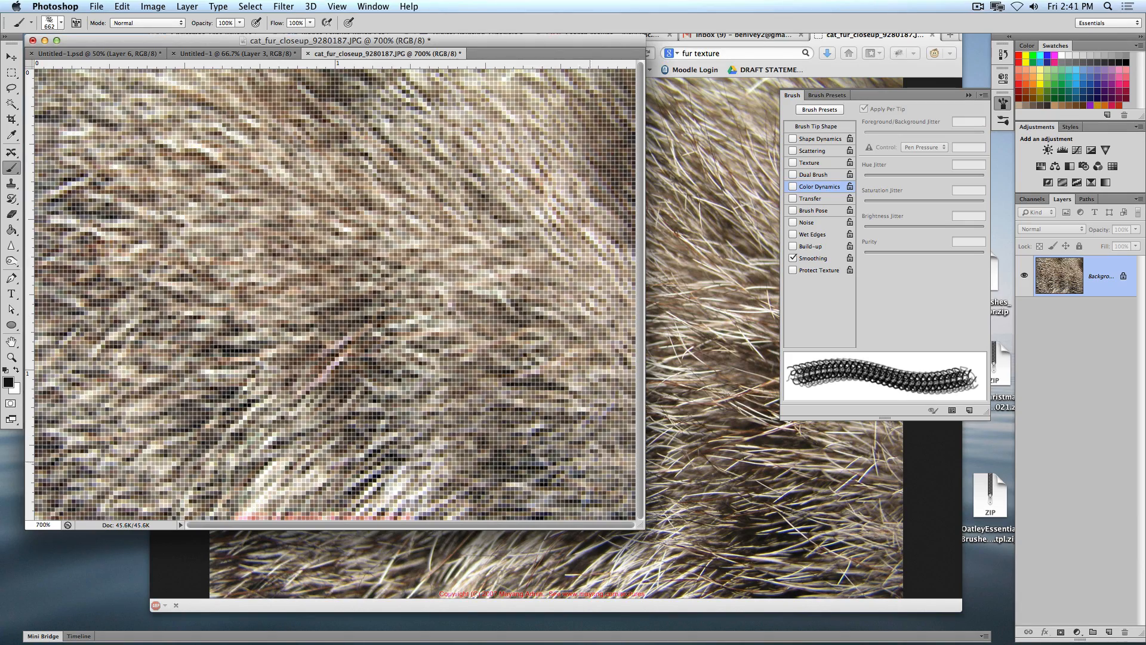
key("super+minus")
key("super+minus")
key("super+minus")
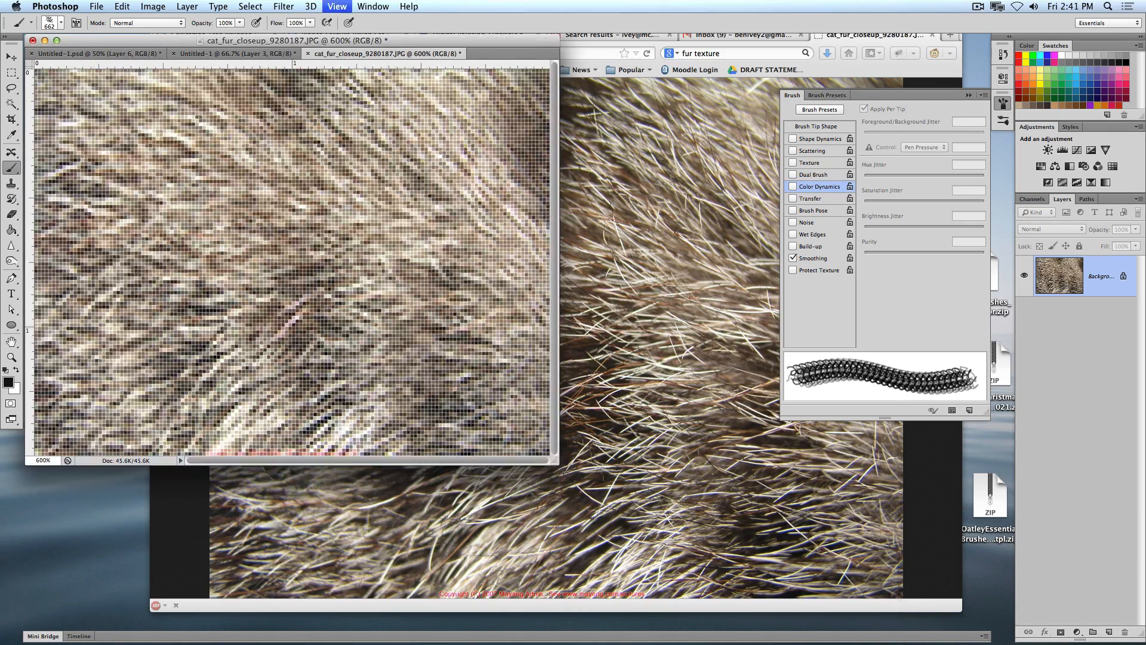
key("super+minus")
key("super+minus")
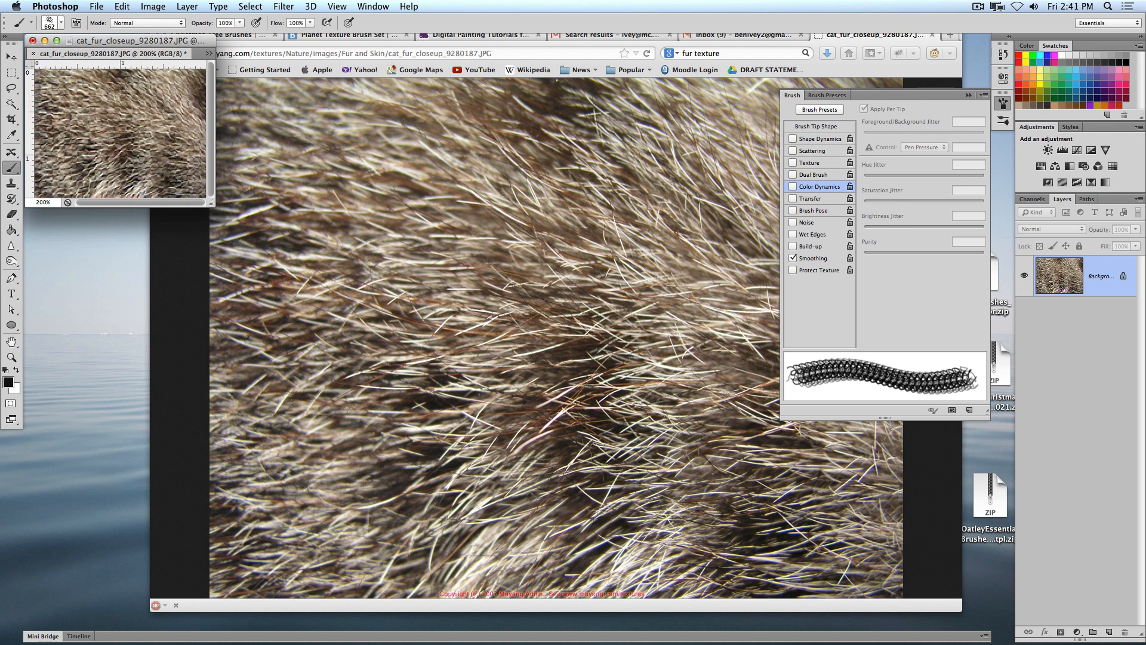
left_click_drag(212, 203, 641, 504)
left_click(11, 72)
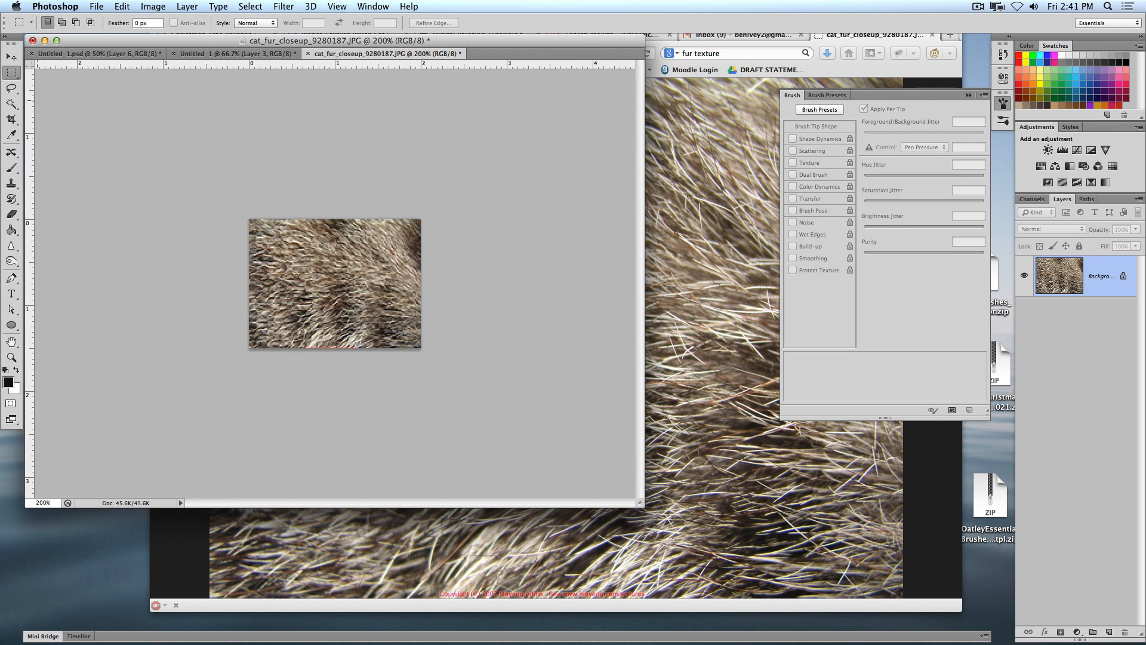
left_click_drag(247, 216, 444, 355)
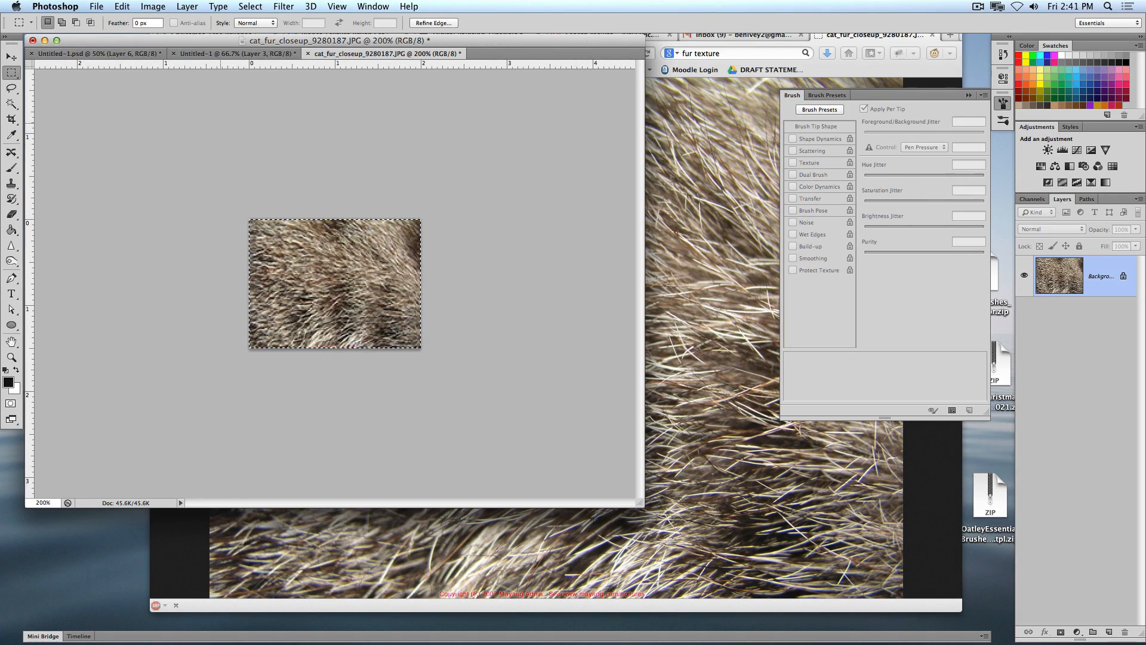
Define a brush preset from the selected fur texture, keeping the suggested name
left_click(153, 6)
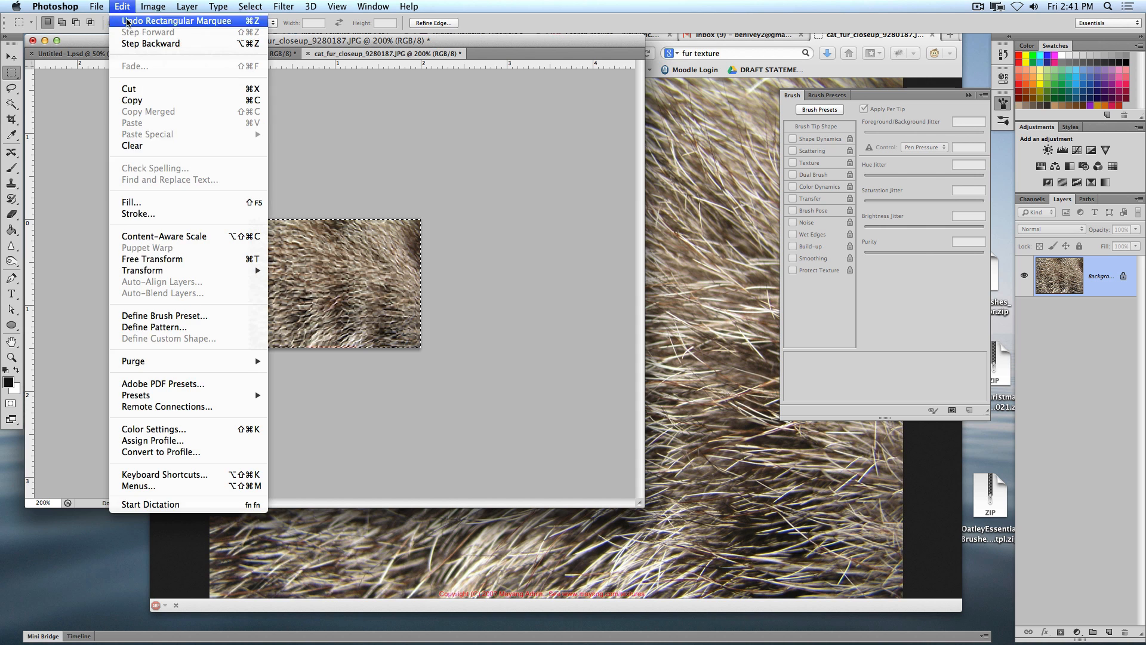
left_click(150, 316)
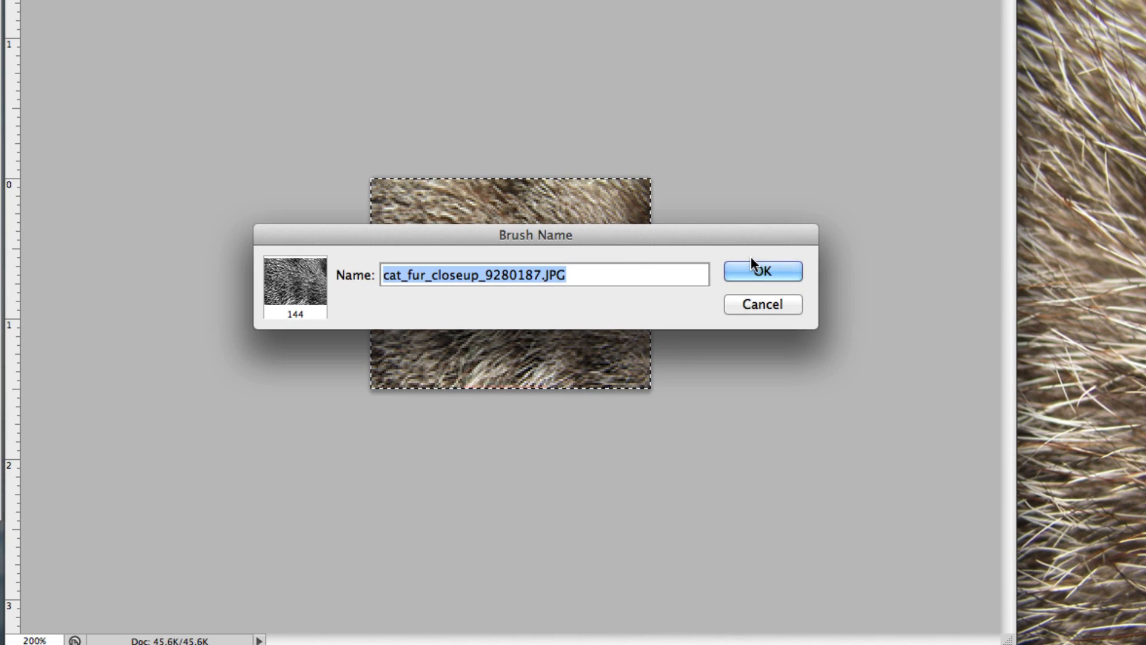
left_click(957, 258)
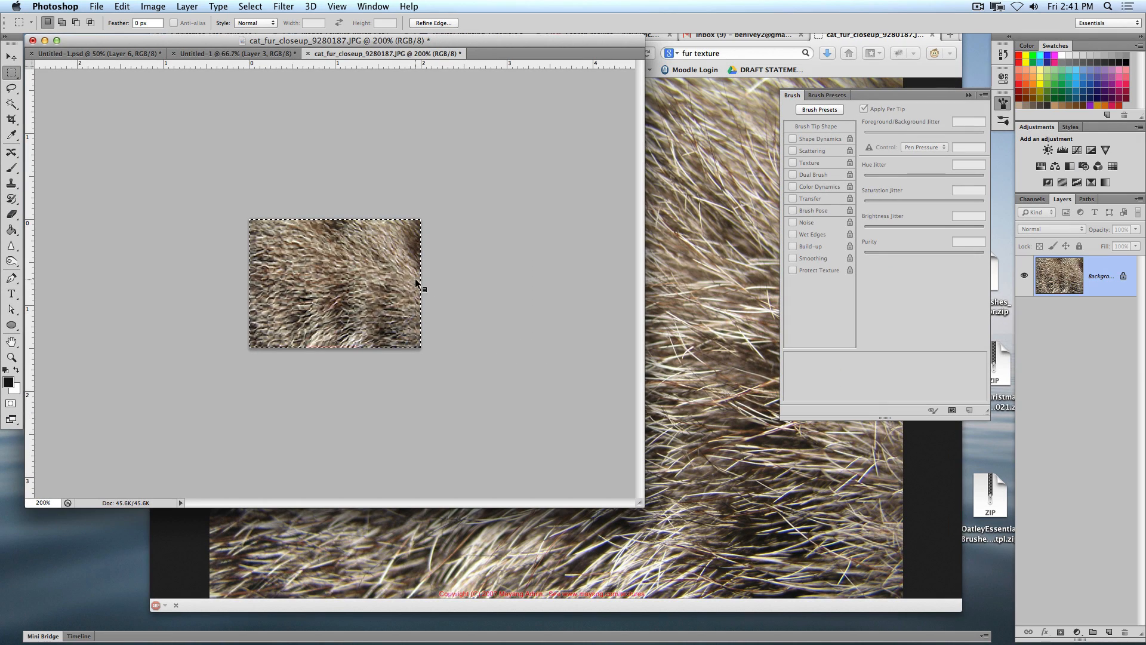
Choose the new 144 px fur brush in the Untitled-1 document, try a stroke on Layer 3, and undo it
left_click(203, 53)
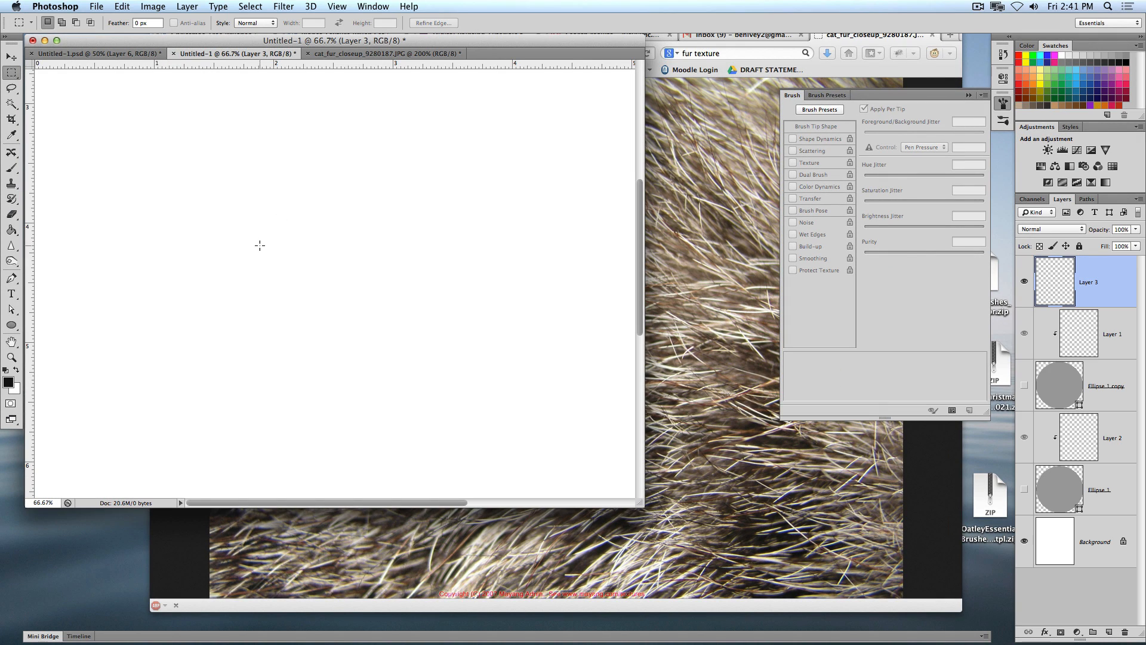
key("b")
left_click(60, 23)
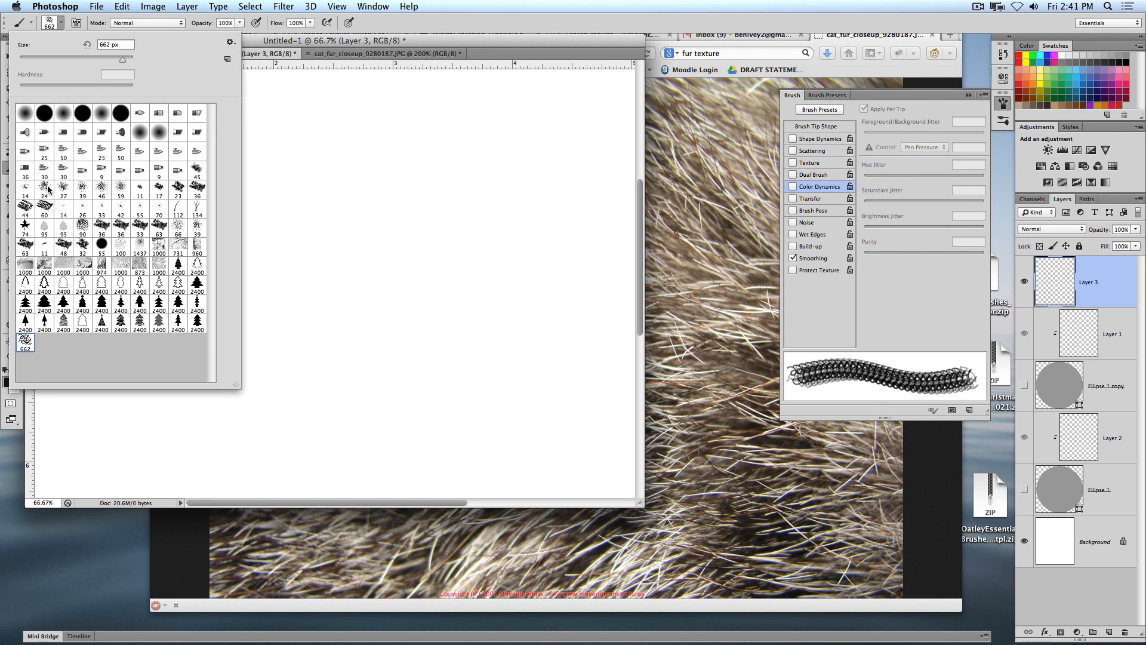
left_click(45, 341)
mouse_move(376, 187)
left_mouse_down()
mouse_move(306, 237)
mouse_move(294, 291)
mouse_move(343, 327)
mouse_move(504, 316)
mouse_move(528, 298)
left_mouse_up()
key("super+z")
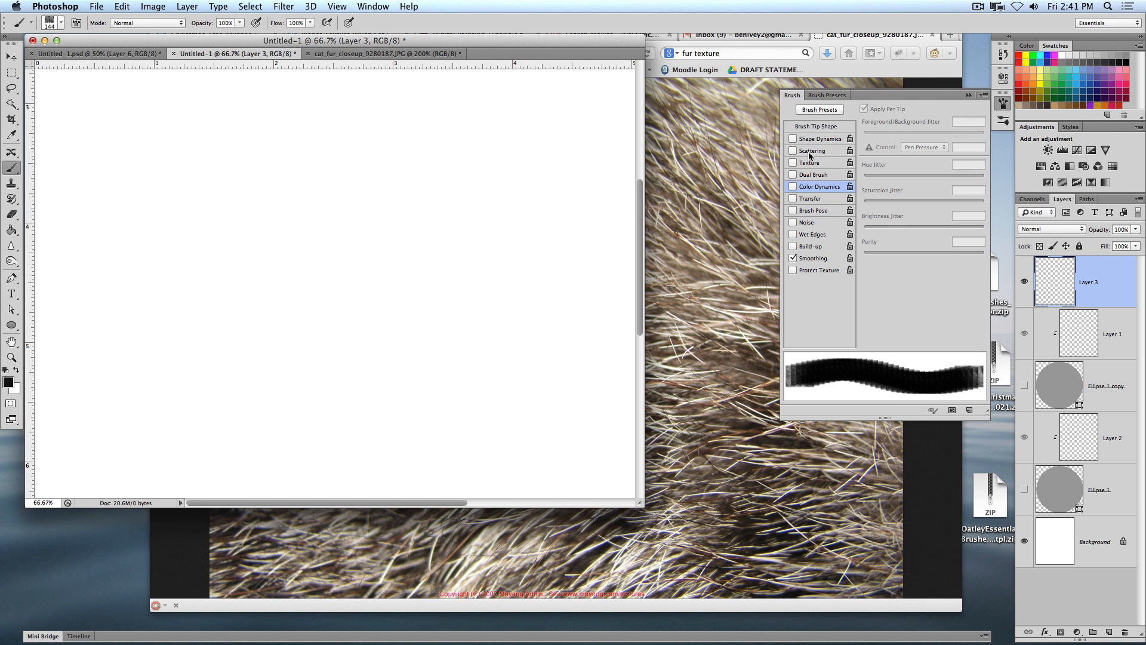
Enable Shape Dynamics with increased size jitter for the fur brush and set its spacing to 62%
left_click(793, 138)
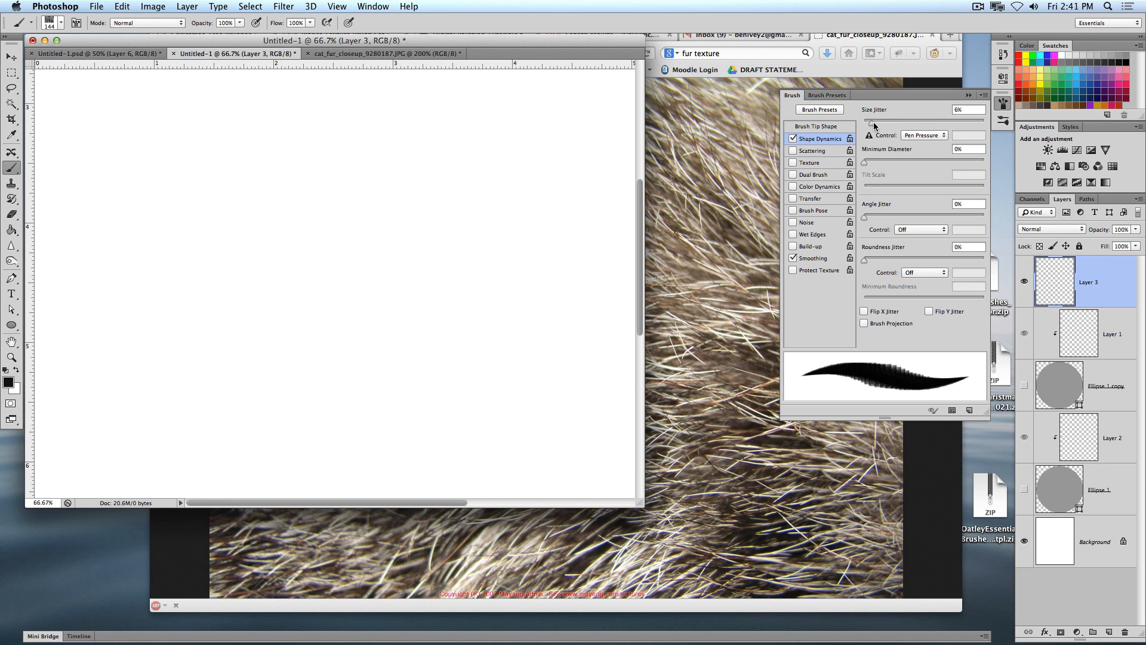
left_click_drag(872, 123, 894, 122)
left_click(819, 127)
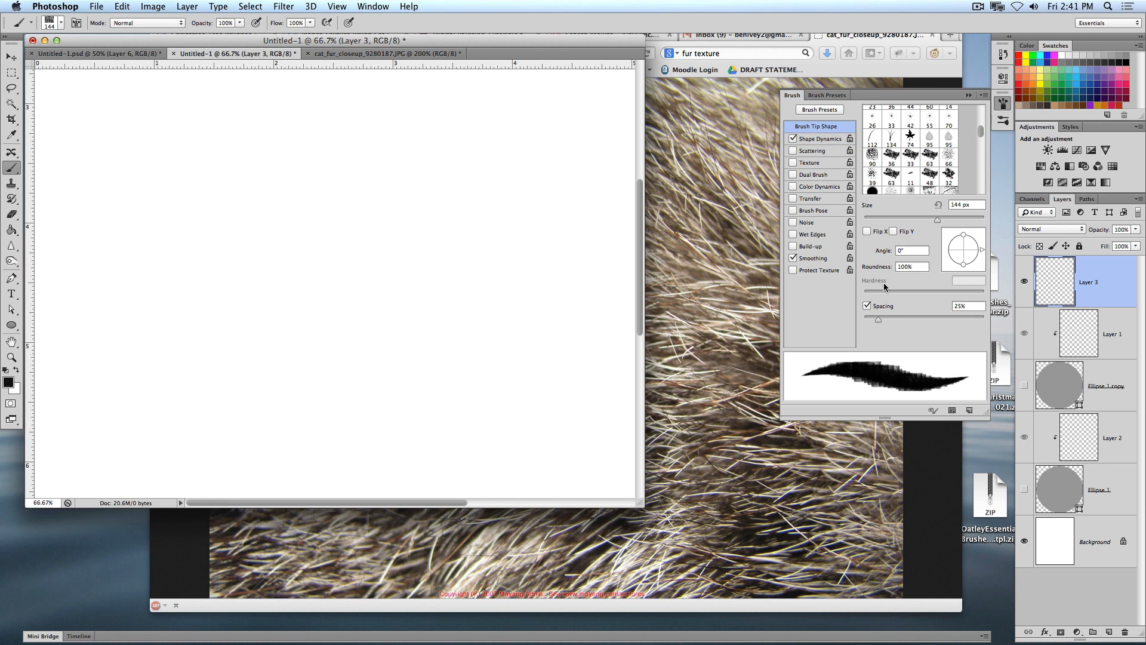
left_click_drag(878, 321, 901, 321)
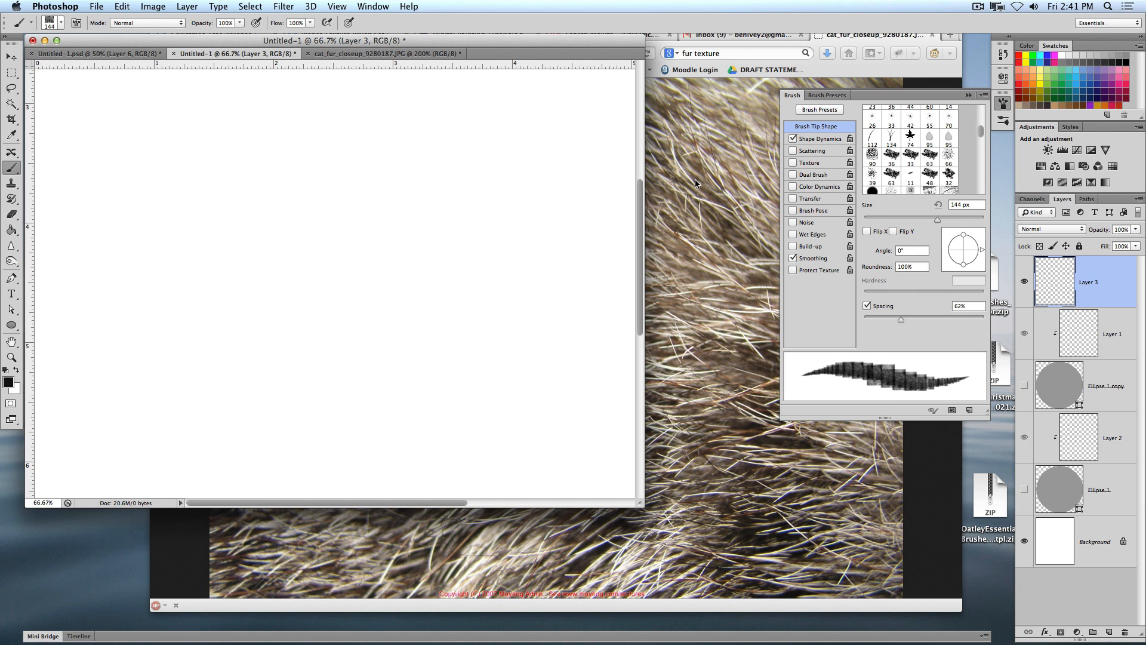
Try freehand strokes with the adjusted fur brush on Layer 3, and undo the painting
left_click_drag(218, 177, 281, 200)
left_click_drag(445, 231, 298, 158)
key("super+z")
Enlarge the fur brush to 500 px, testing it with a single stamp on Layer 3 that is undone
key("bracketright")
key("bracketright")
key("bracketright")
key("bracketright")
key("bracketright")
key("bracketright")
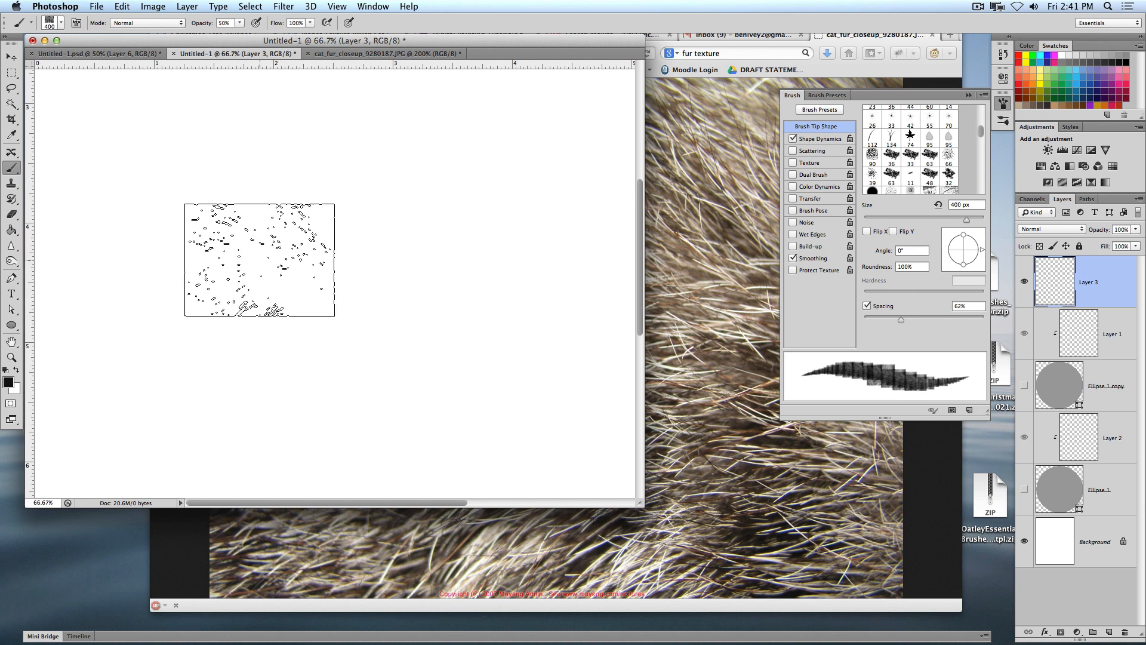
left_click(259, 259)
key("super+z")
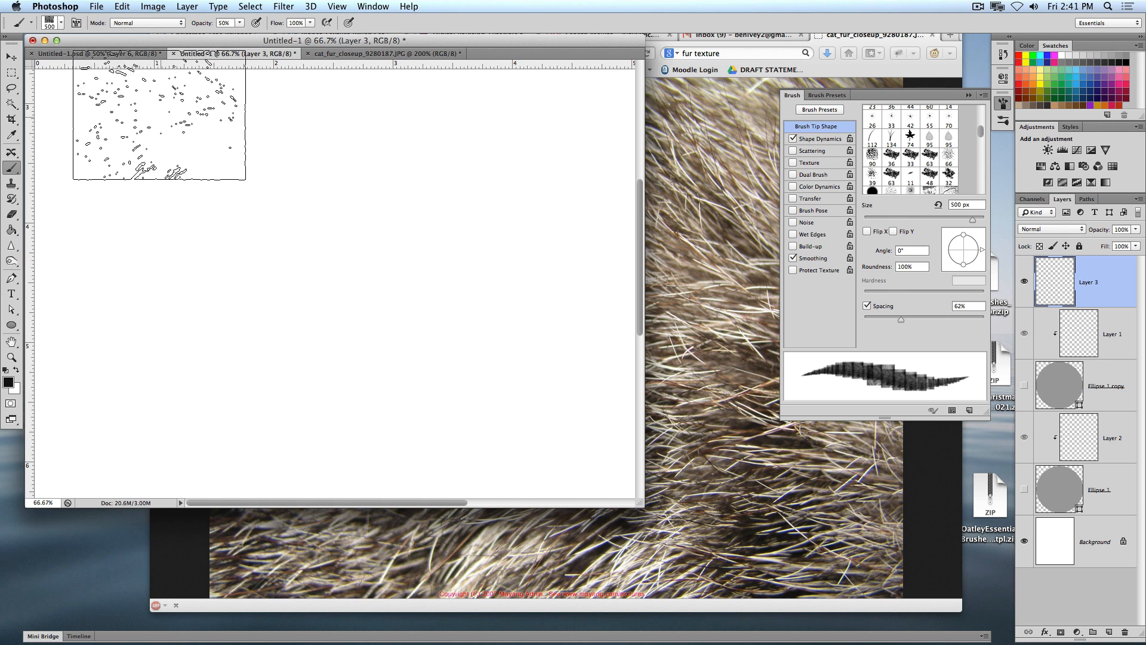
Increase the contrast of the cat fur image with Levels, setting the white input level to 166 and raising the black input level
left_click(382, 53)
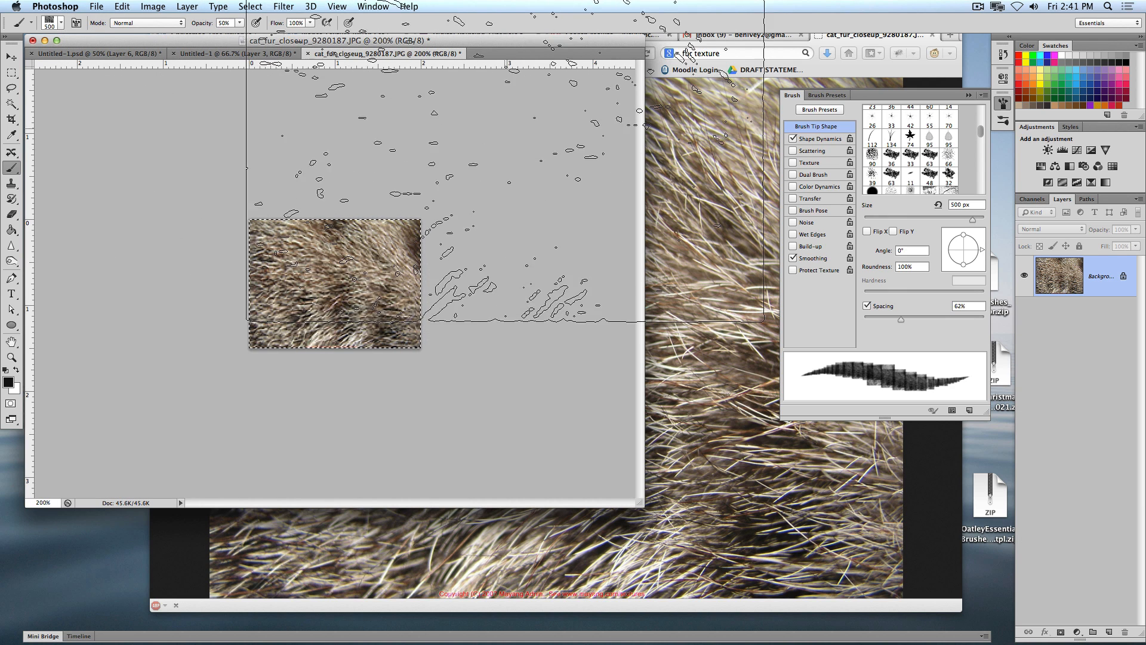
left_click(154, 6)
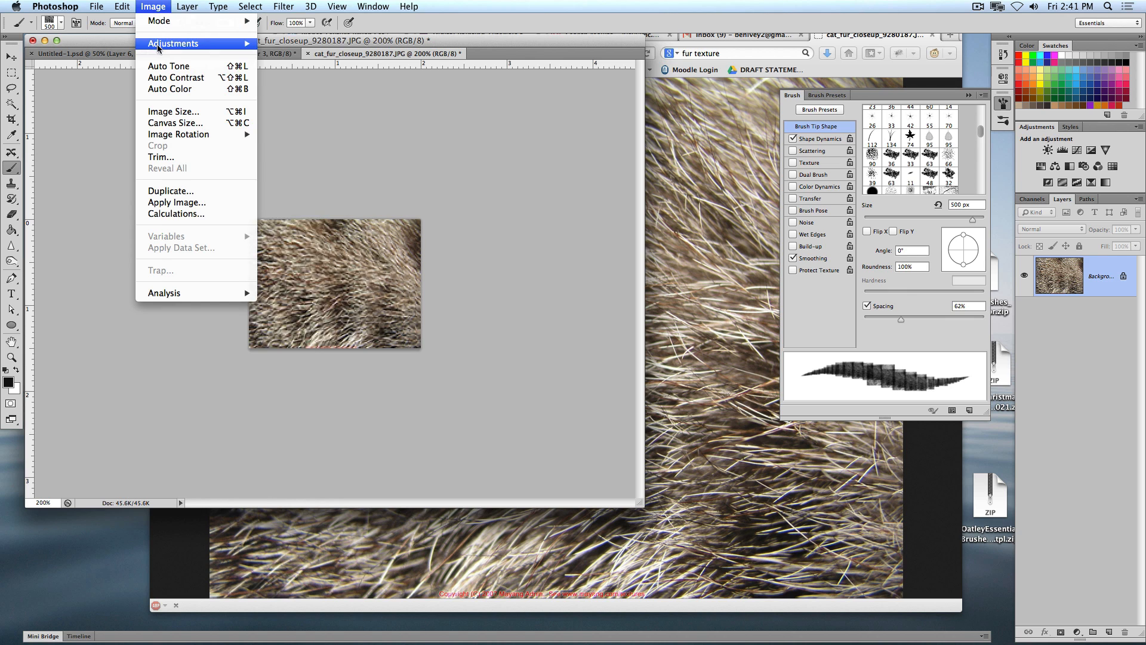
mouse_move(173, 43)
left_click(280, 57)
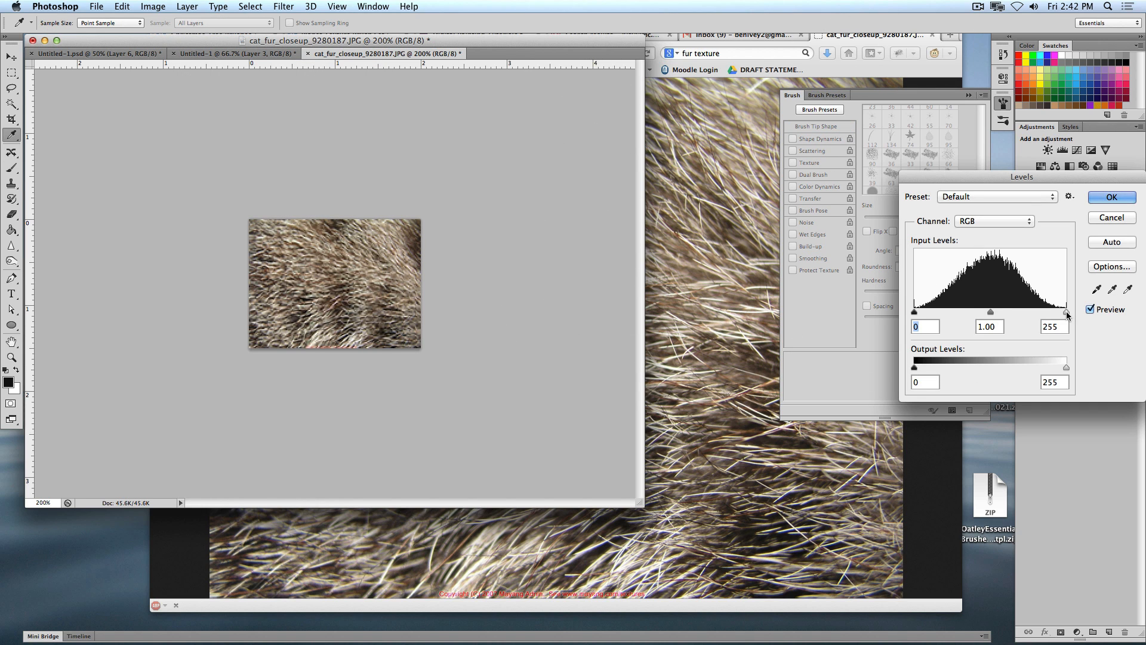
left_click_drag(1068, 314, 1012, 312)
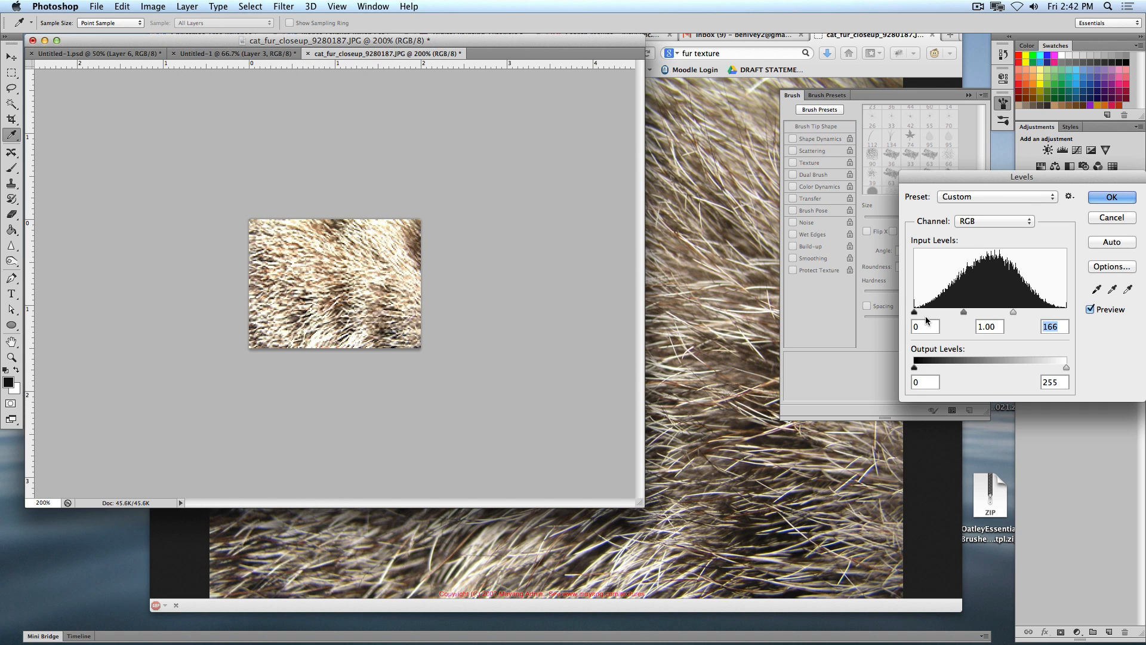
left_click_drag(924, 314, 935, 316)
left_click(1112, 202)
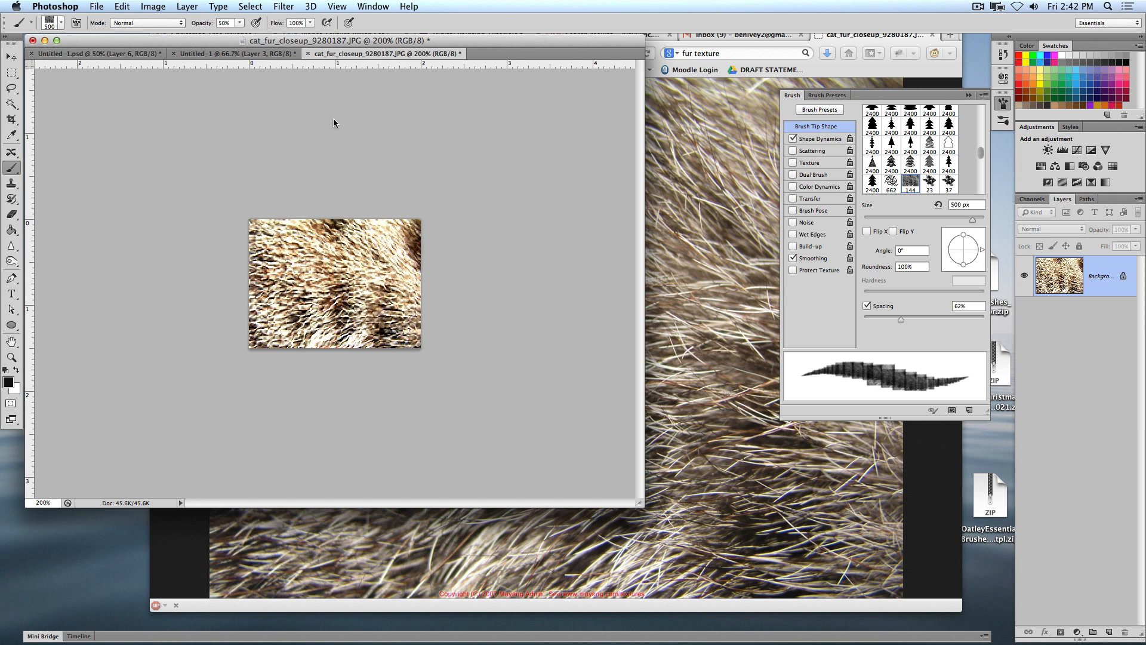
Try the existing 500 px fur brush on Layer 3 of Untitled-1 with a stroke and a single stamp, undoing each
left_click(195, 55)
left_click(286, 241)
left_click(314, 267)
left_click_drag(319, 301, 507, 356)
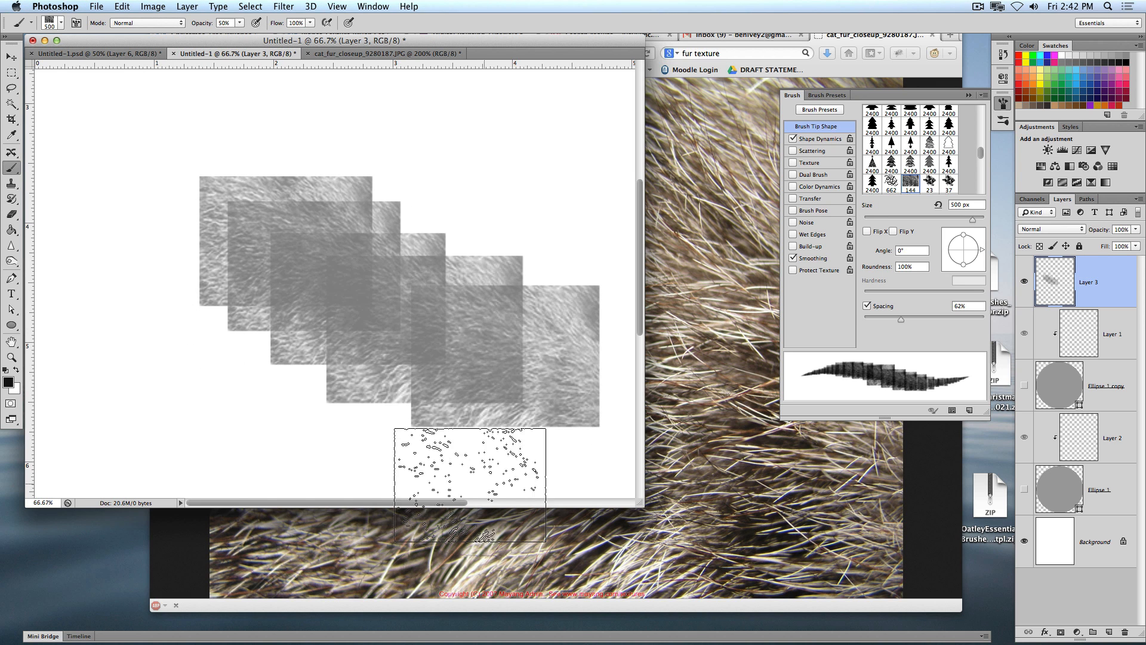
key("super+z")
left_click(197, 187)
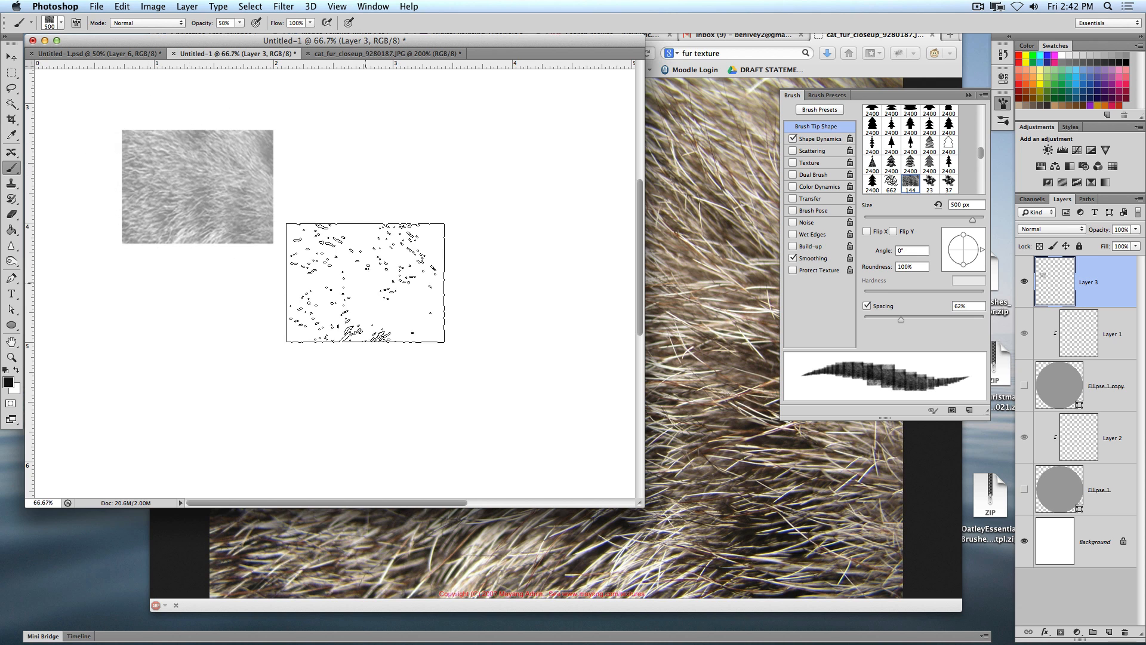
key("super+z")
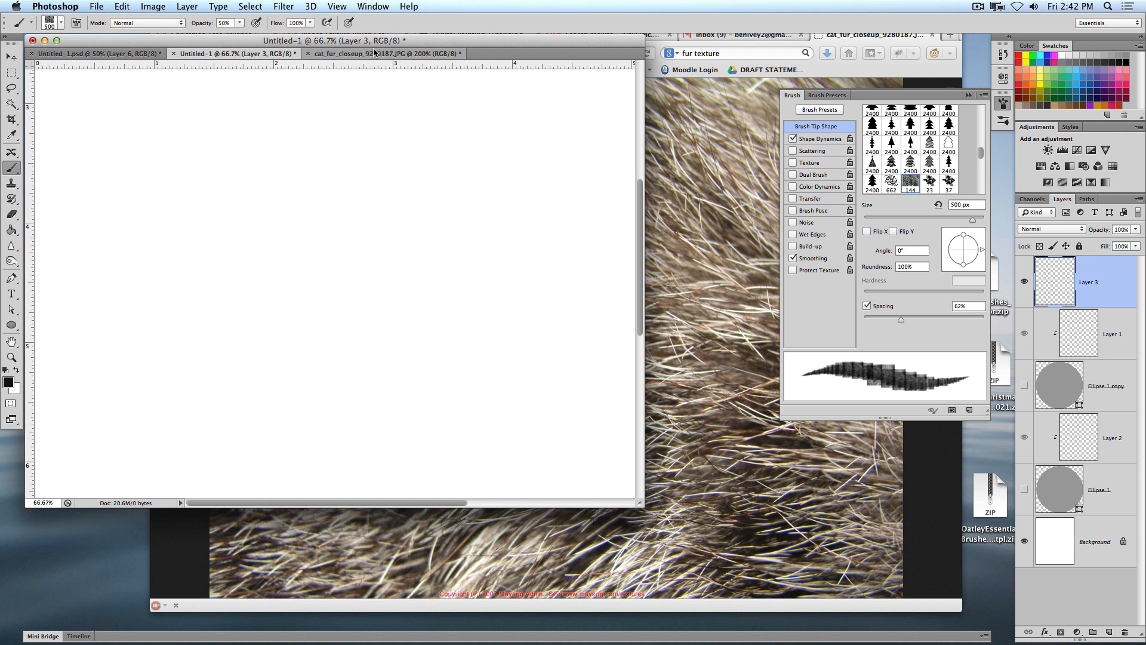
Select the entire cat fur image with the Rectangular Marquee
left_click(370, 55)
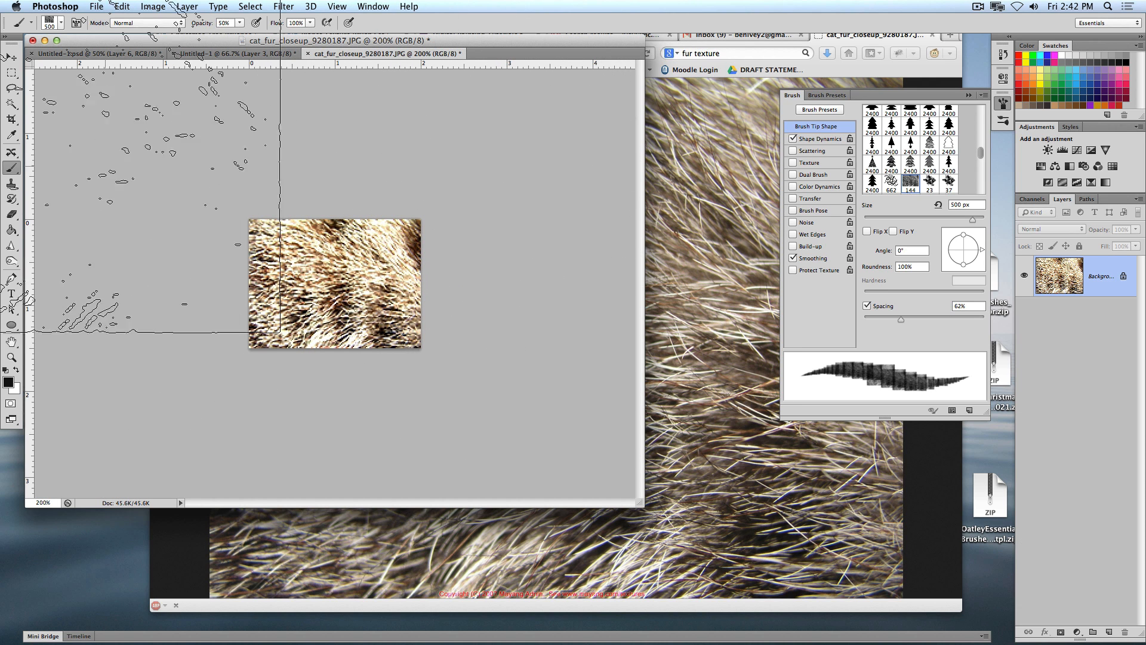
left_click(11, 73)
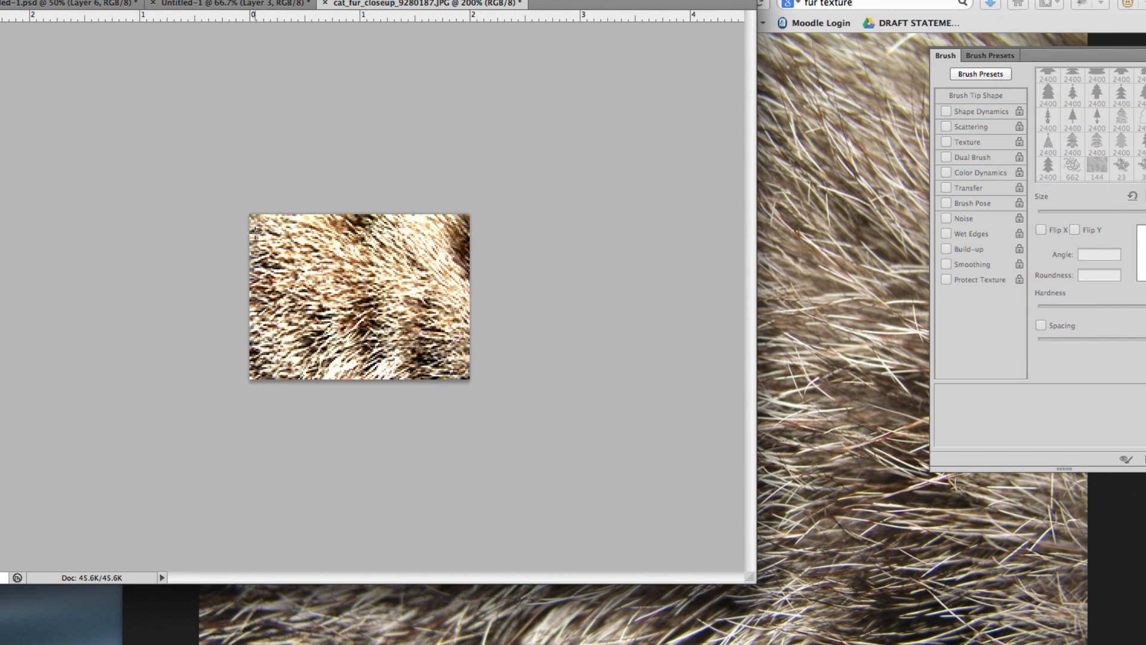
left_click_drag(362, 305, 501, 391)
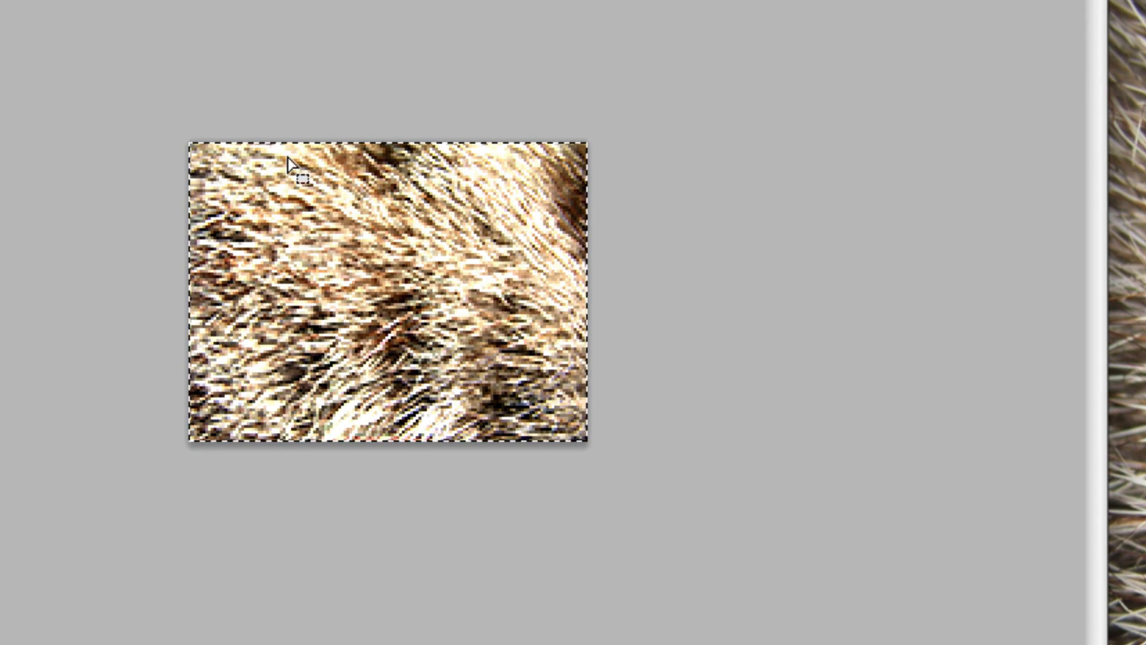
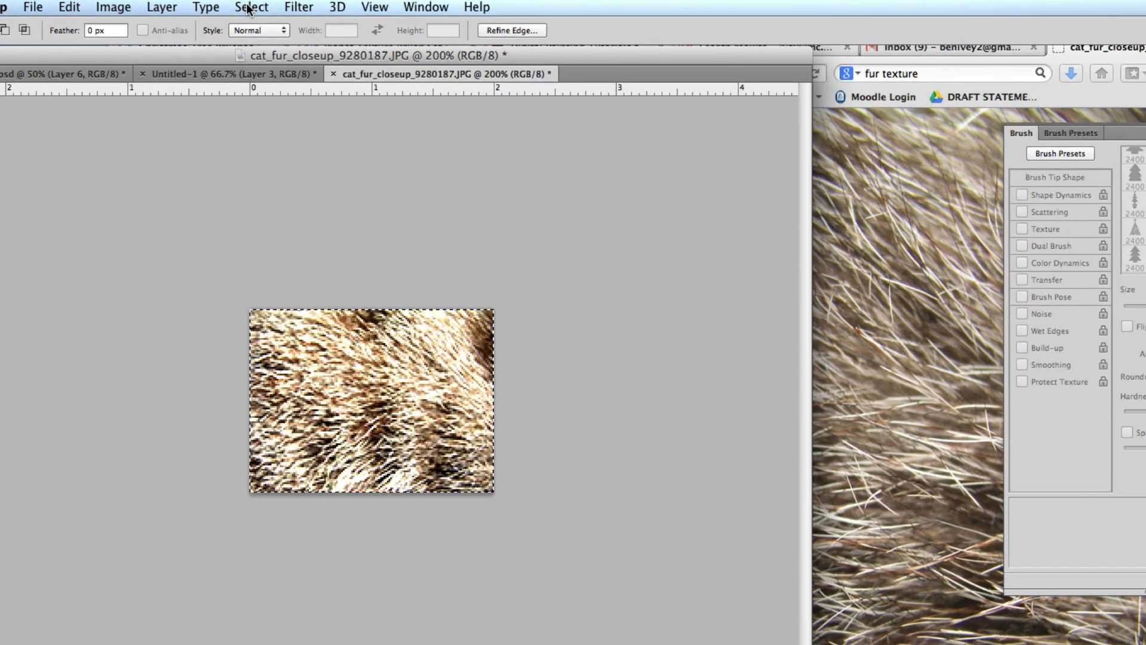
Try to feather the selection around the whole cat fur image with the Modify commands
left_click(250, 6)
mouse_move(288, 373)
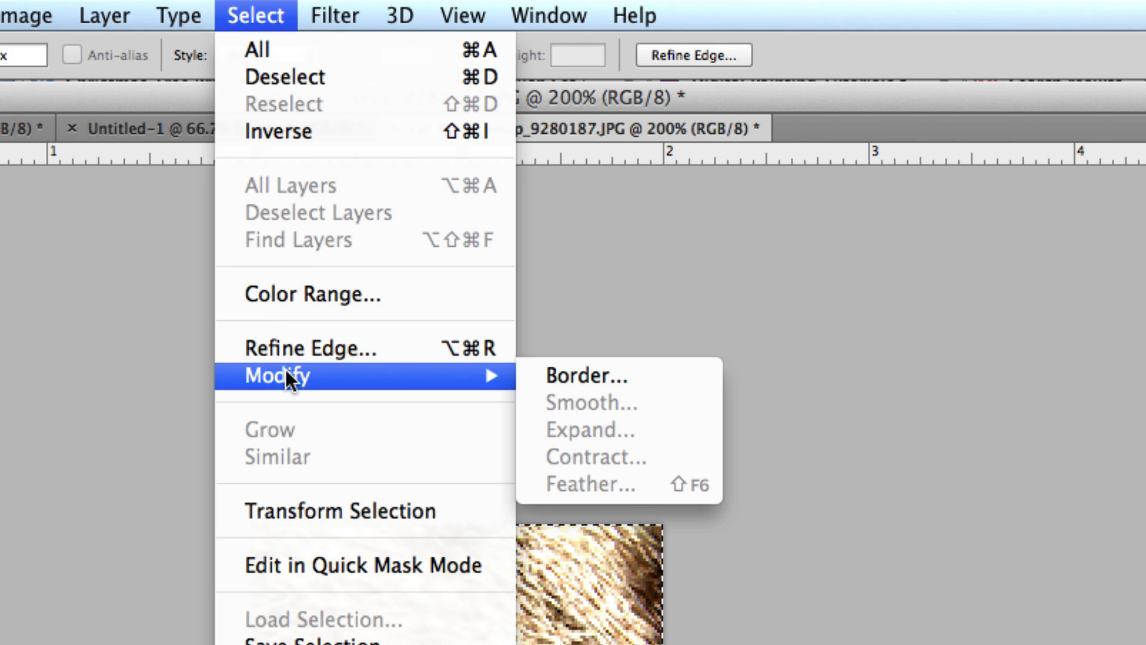
left_click(595, 406)
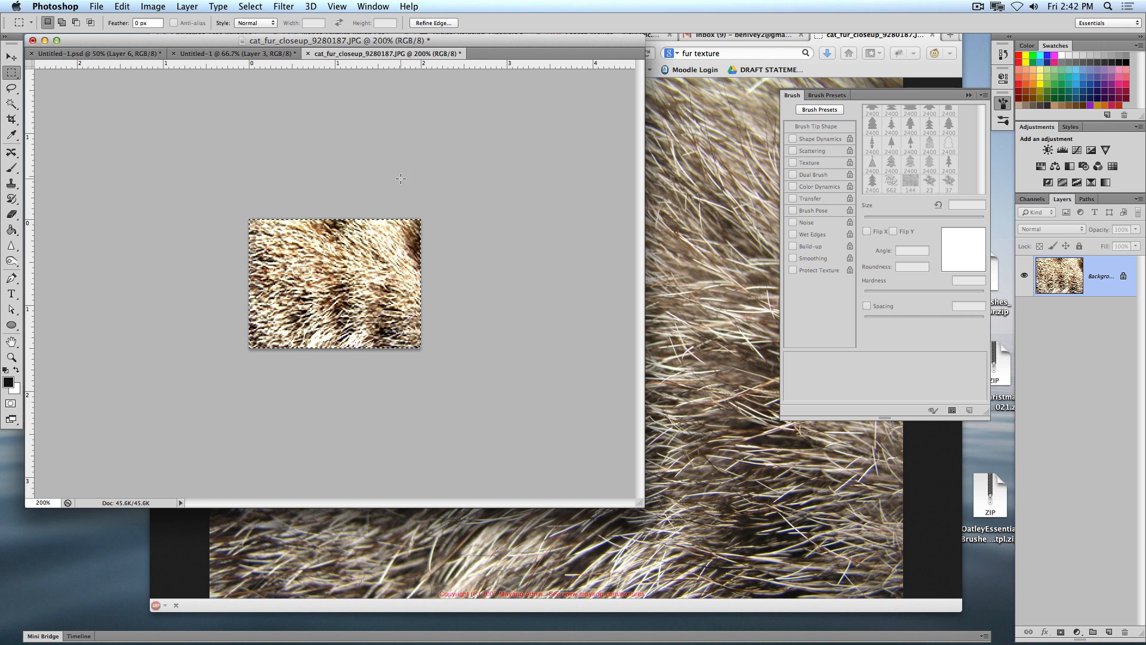
left_click(249, 6)
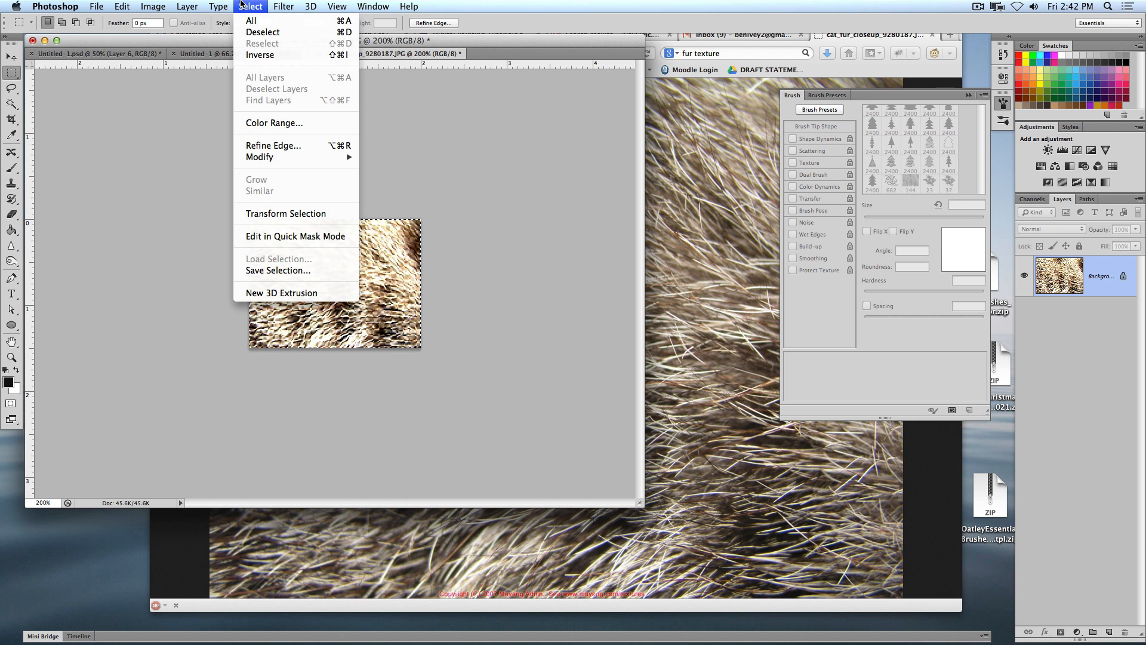
mouse_move(266, 160)
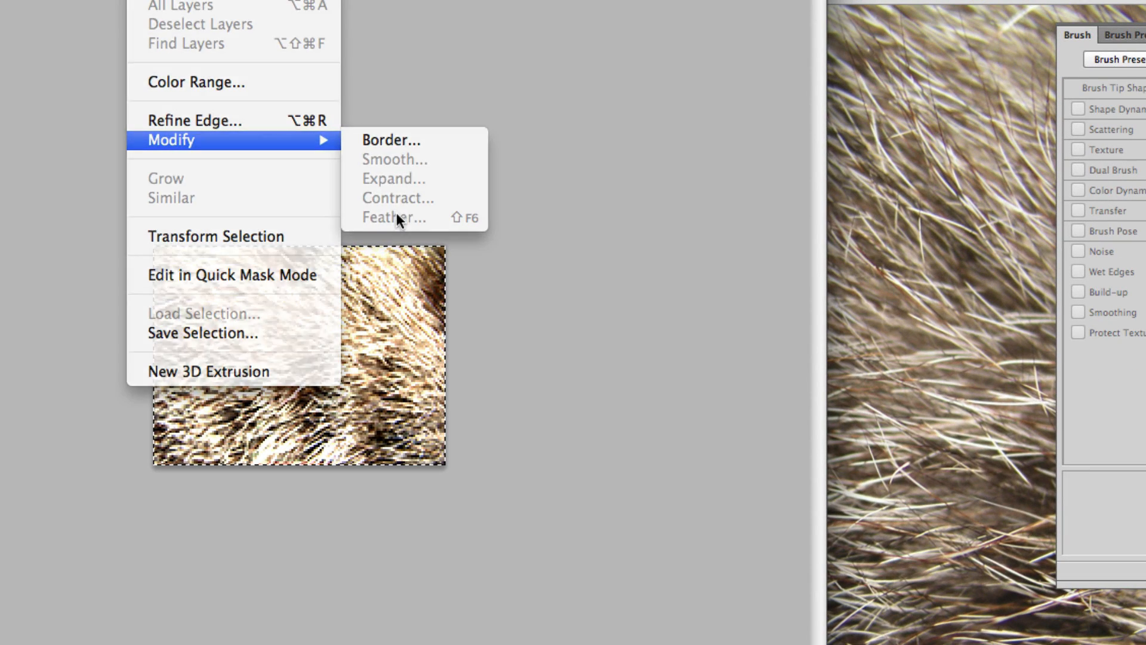
left_click(386, 202)
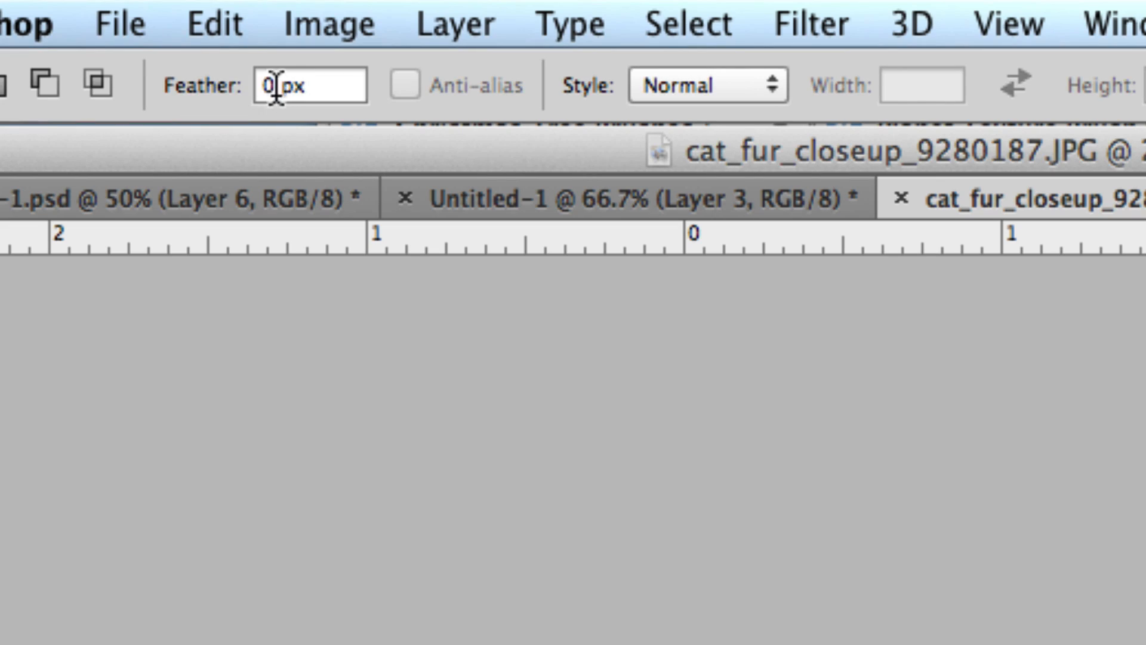
Set the Rectangular Marquee's feather to 10 px and select the whole cat fur image again
left_click(276, 87)
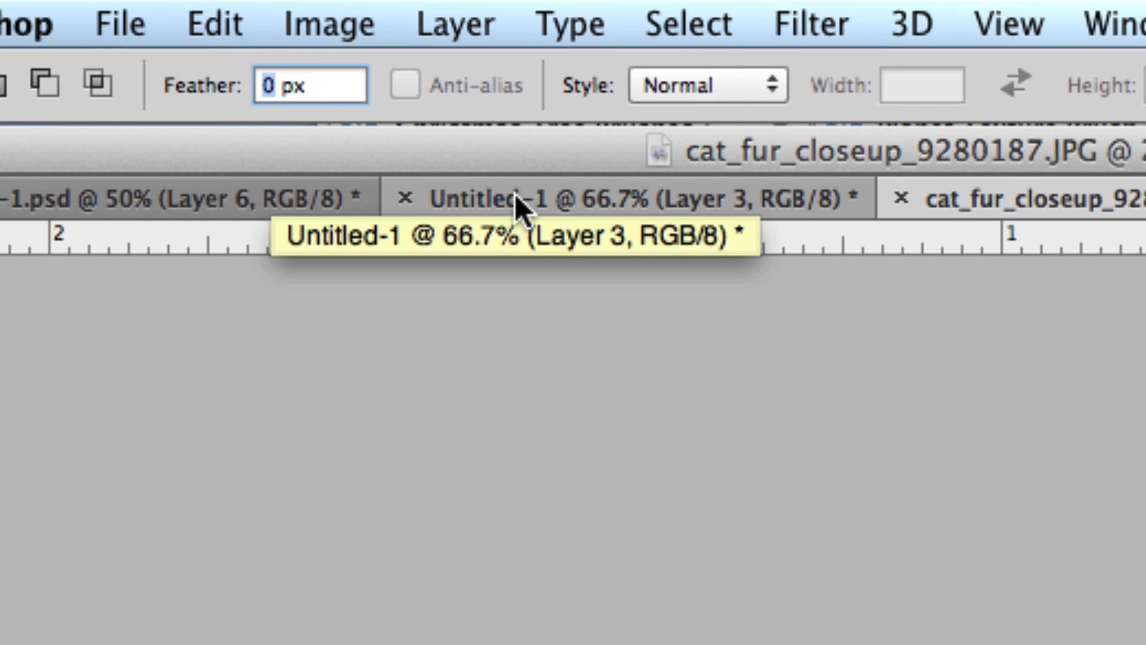
type("0")
type("1")
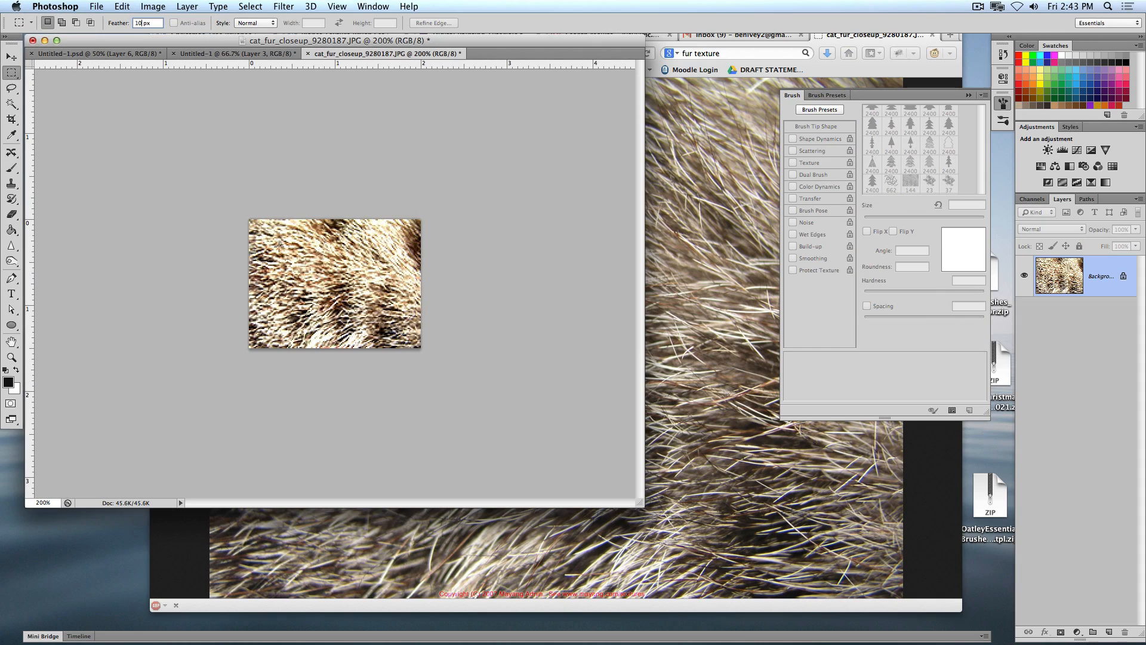
left_click_drag(310, 293, 332, 303)
left_click_drag(413, 357, 434, 368)
Define a brush preset from the selected high-contrast fur, keeping the name Sampled Brush 2
left_click(105, 5)
mouse_move(122, 7)
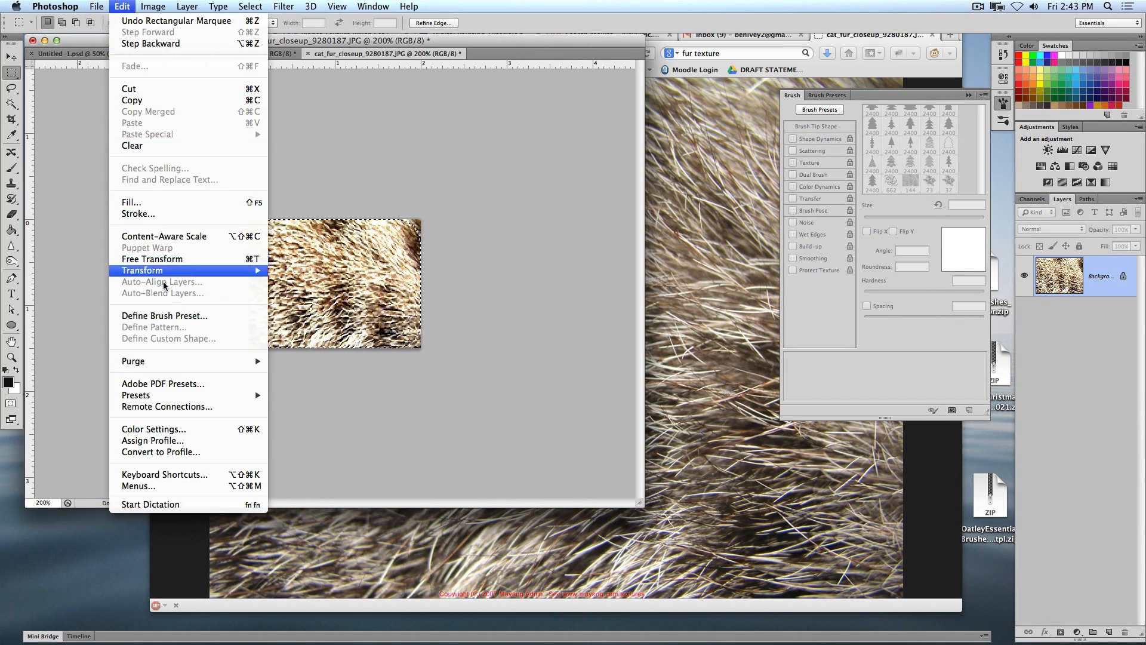
left_click(173, 315)
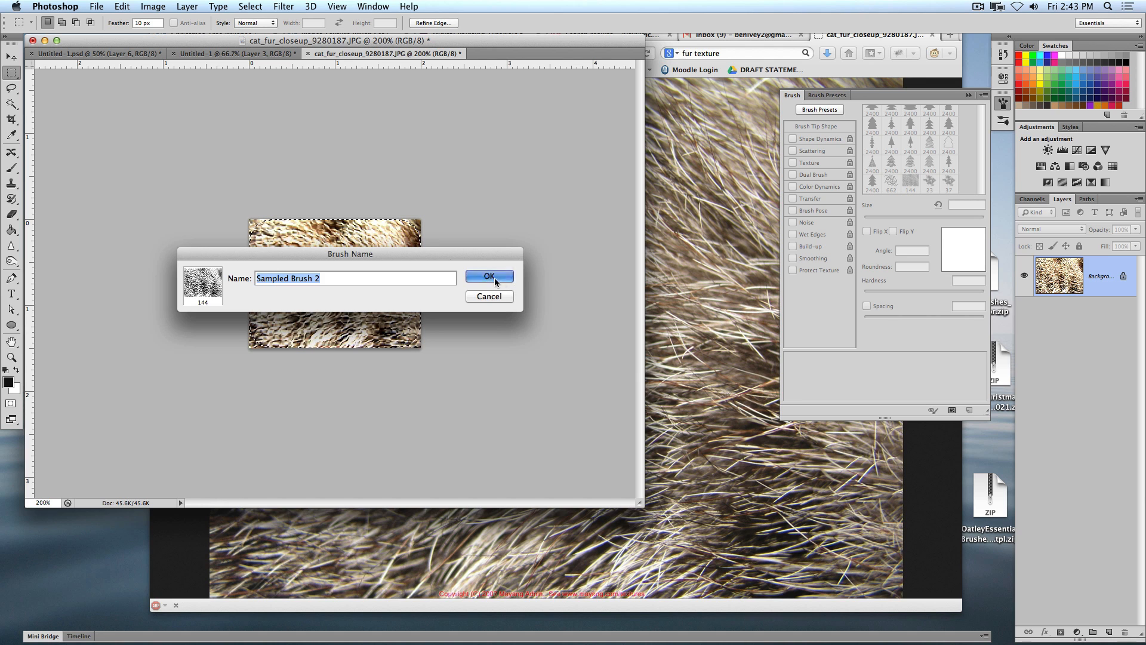
left_click(494, 279)
Choose the newly defined 144 px fur brush in Untitled-1, try a curved stroke on Layer 3, and undo it
left_click(204, 54)
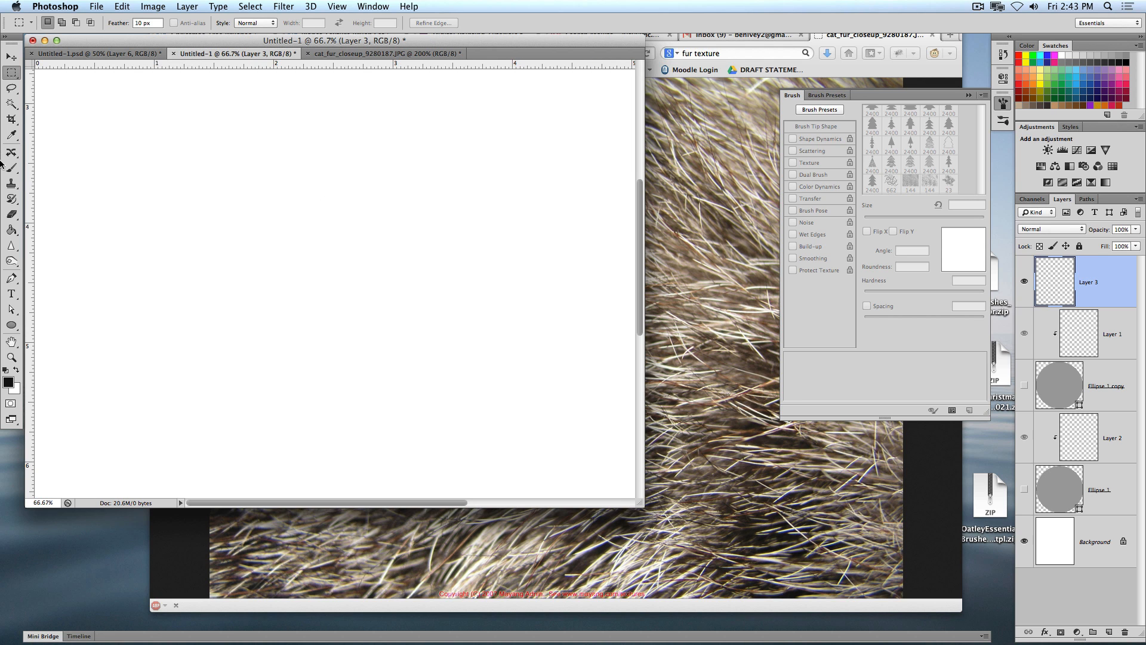
key("b")
left_click(60, 23)
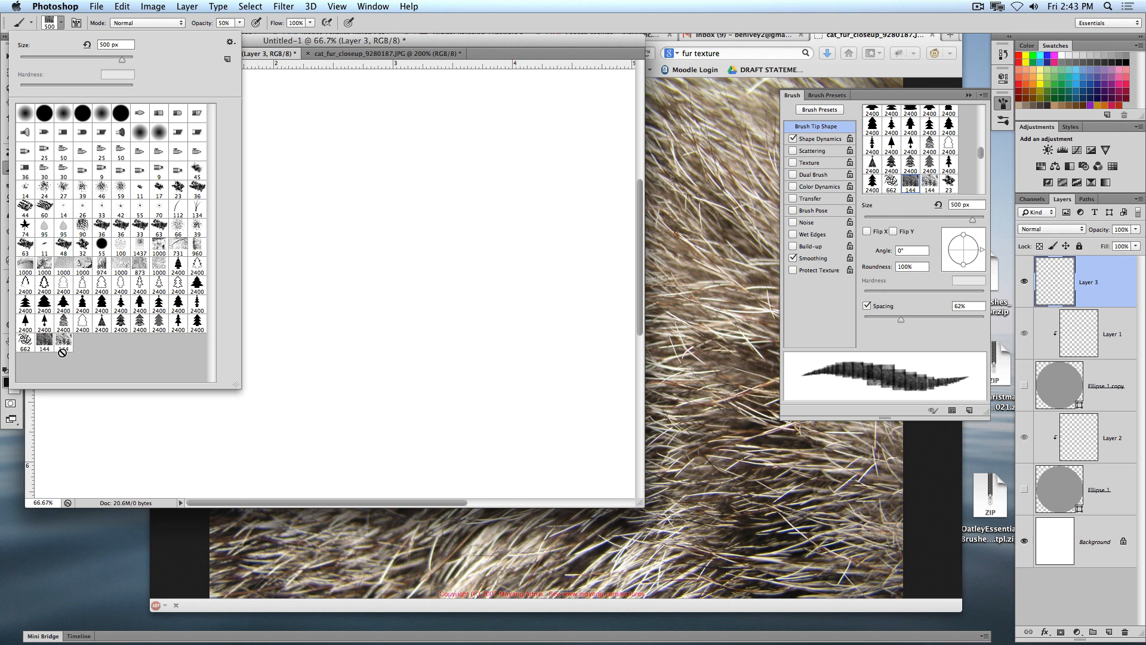
mouse_move(398, 186)
left_mouse_down()
mouse_move(336, 230)
mouse_move(392, 290)
left_mouse_up()
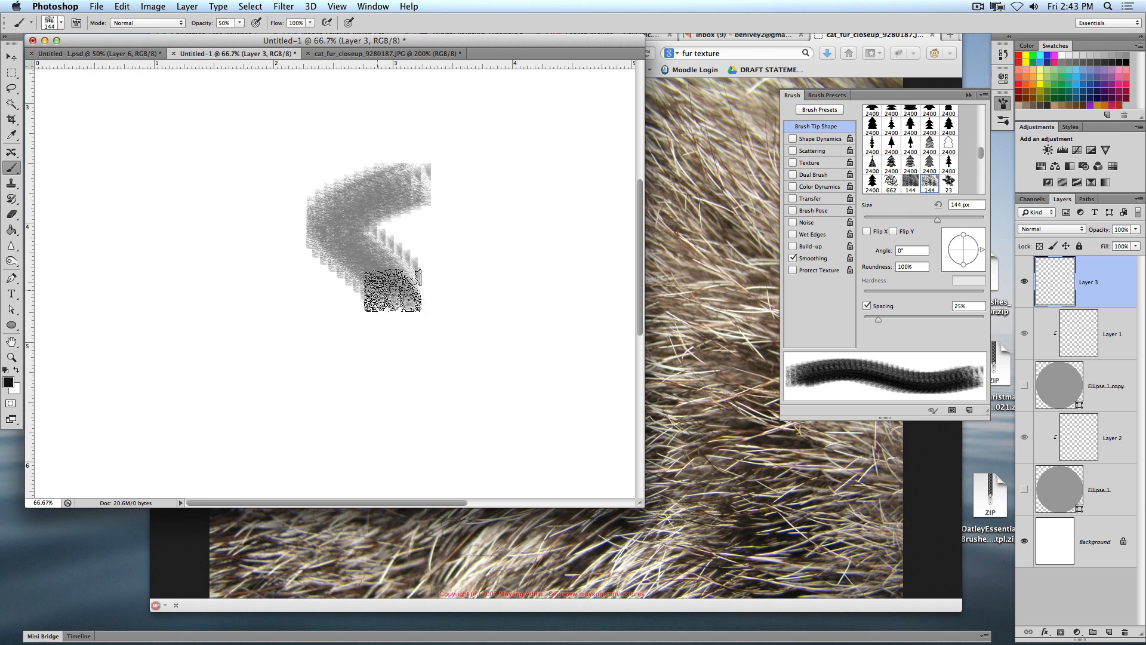
key("super+z")
Test a single stamp of the new fur brush on Layer 3 at a 200% view and undo it
left_click(247, 236)
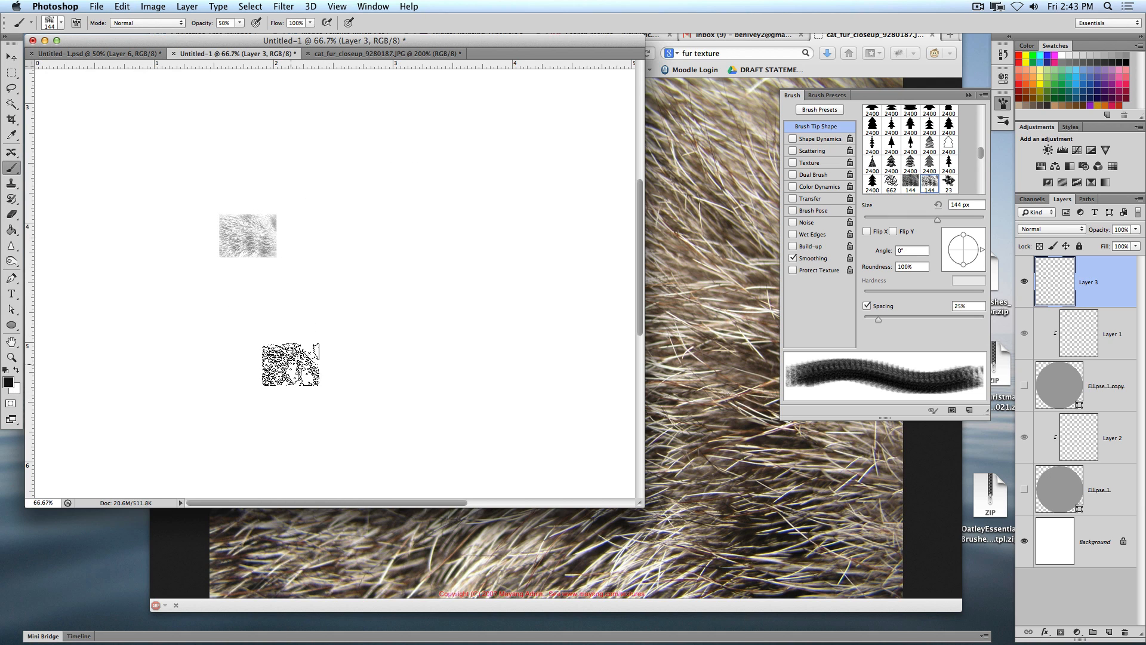
key("super+equal")
key("super+equal")
key("super+z")
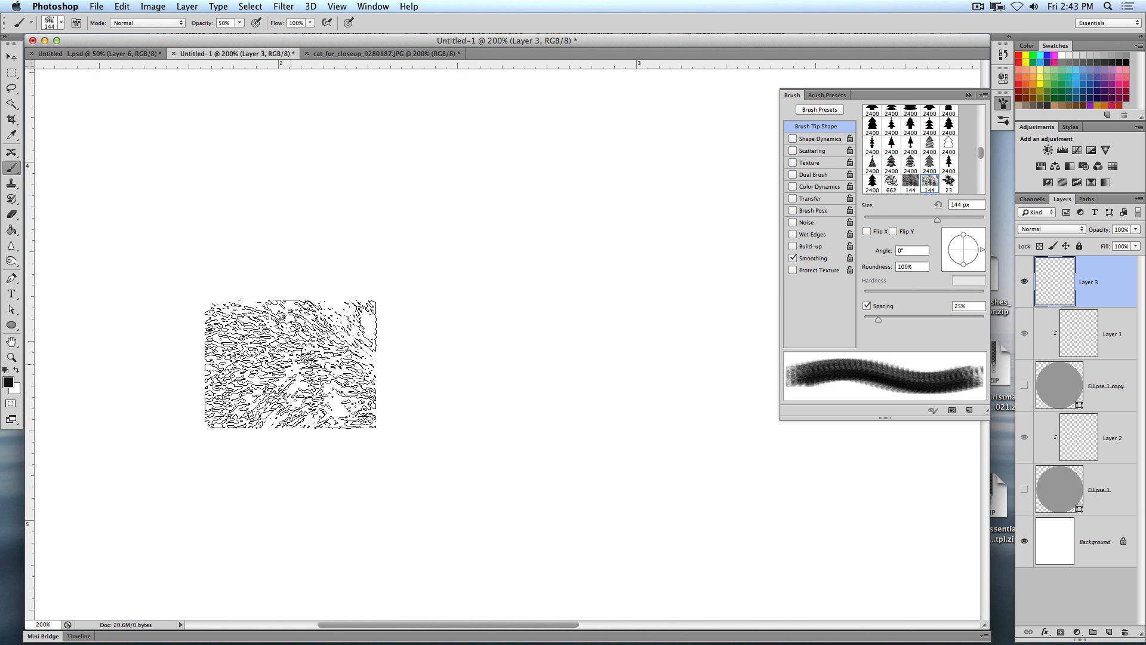
Step the cat fur image back to its original full size, before the Levels change, and fit it in the window
left_click(357, 54)
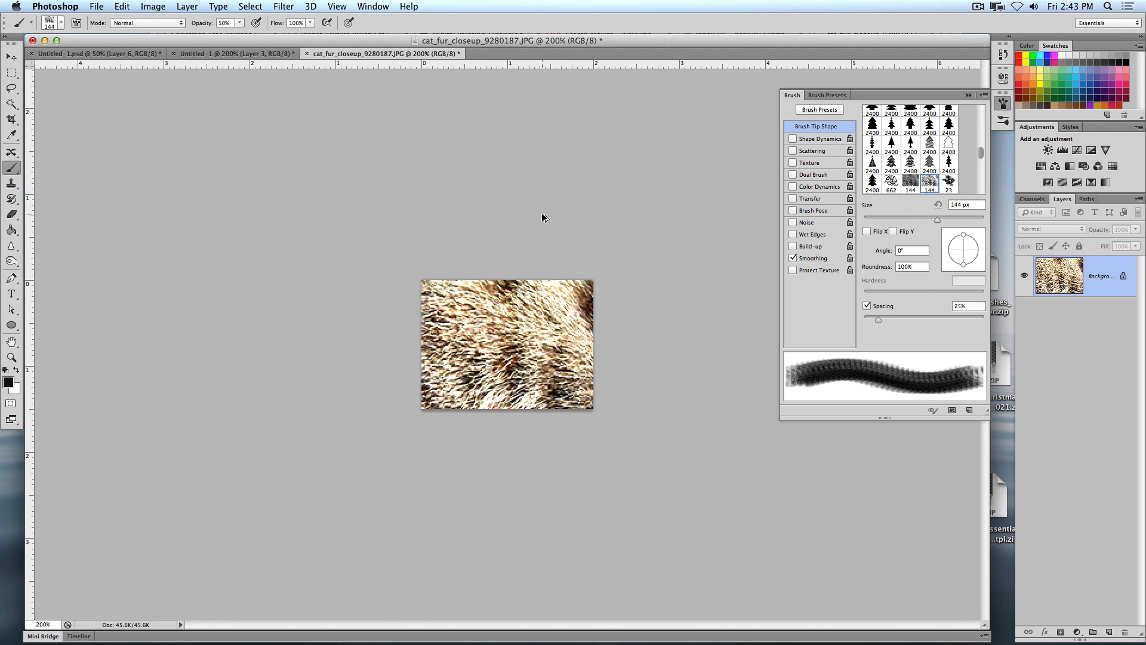
key("super+alt+z")
key("super+alt+z")
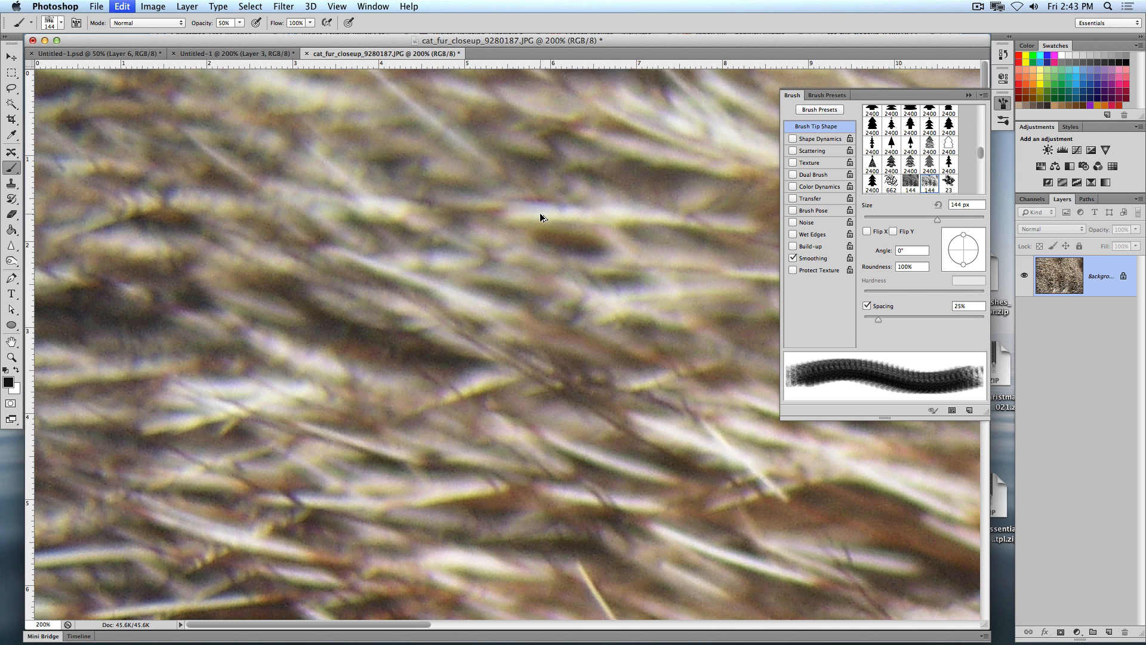
key("super+0")
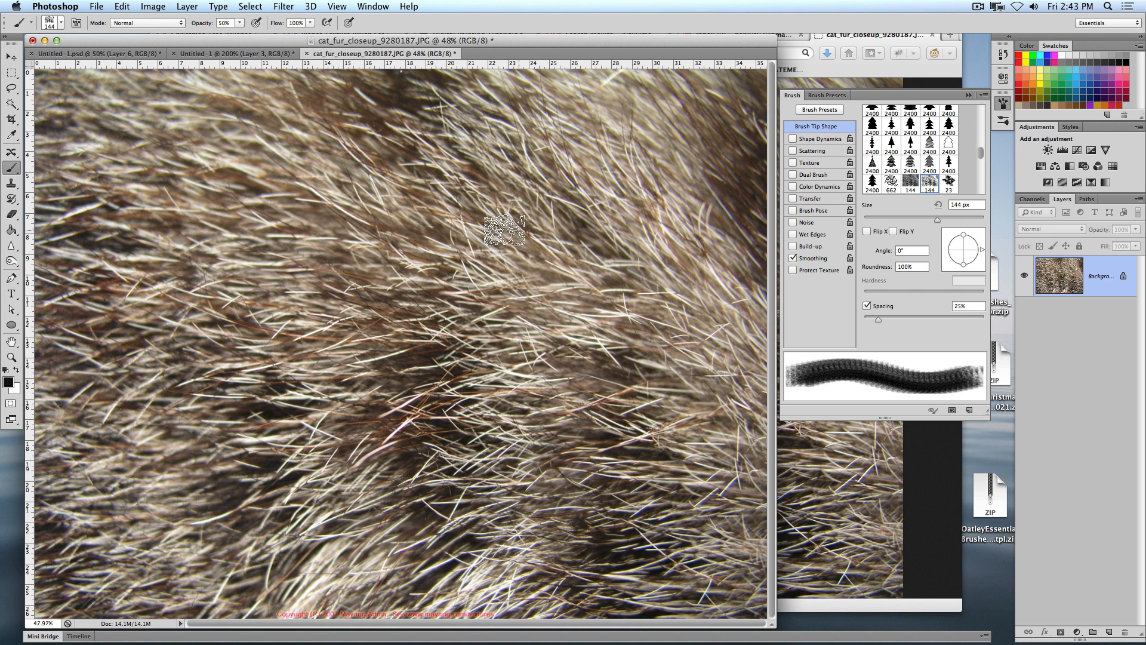
Feather a rectangular selection in the middle of the cat fur image by 50 pixels and fill it with white at 100% opacity
left_click(11, 72)
left_click_drag(293, 214, 422, 369)
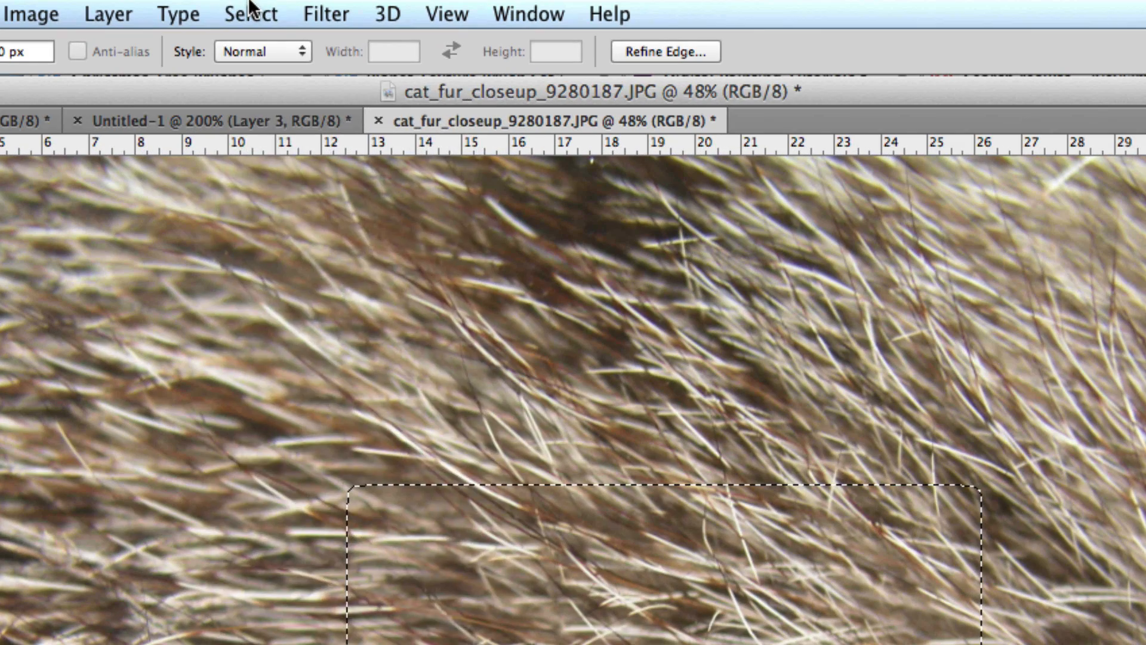
left_click(249, 6)
mouse_move(263, 156)
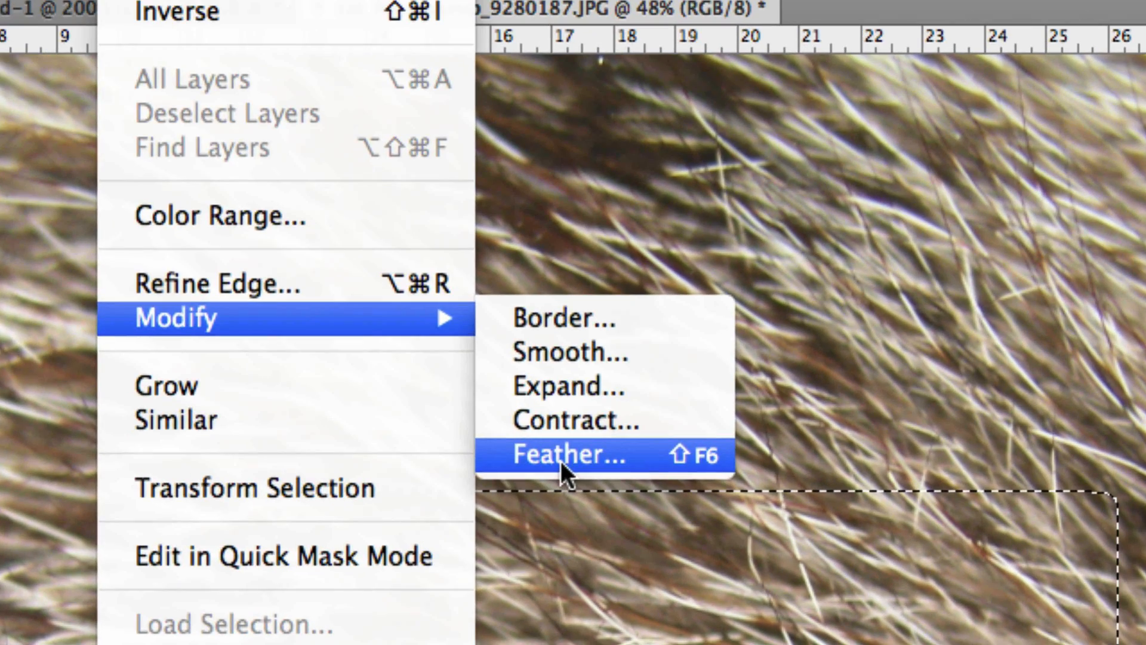
left_click(560, 461)
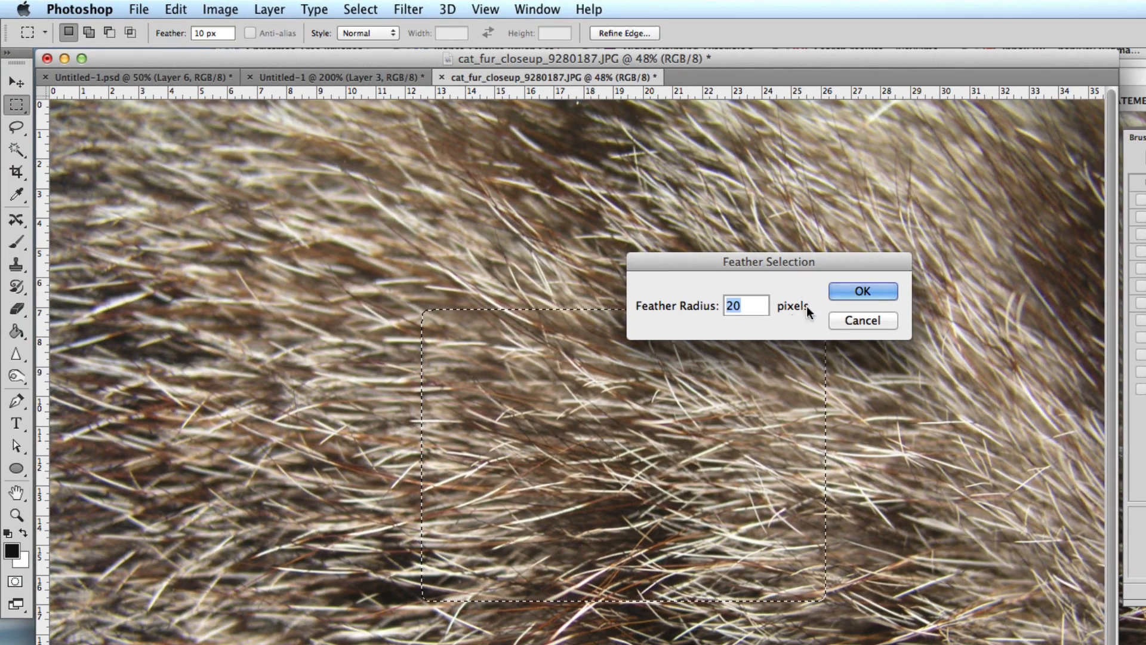
type("50")
key("Return")
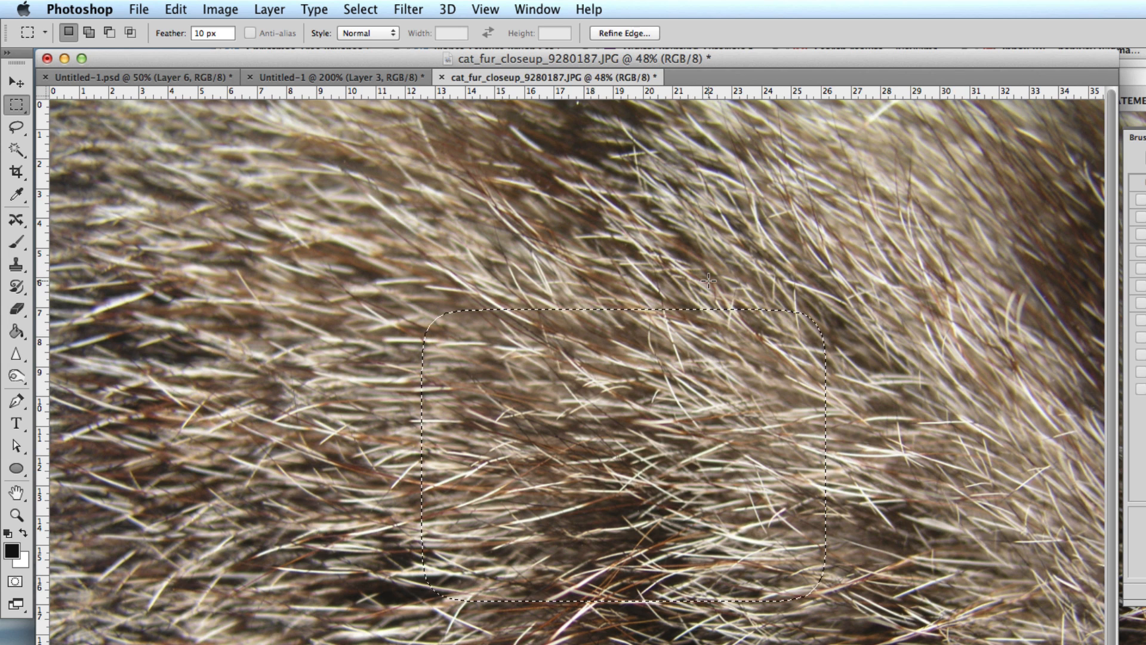
key("shift+BackSpace")
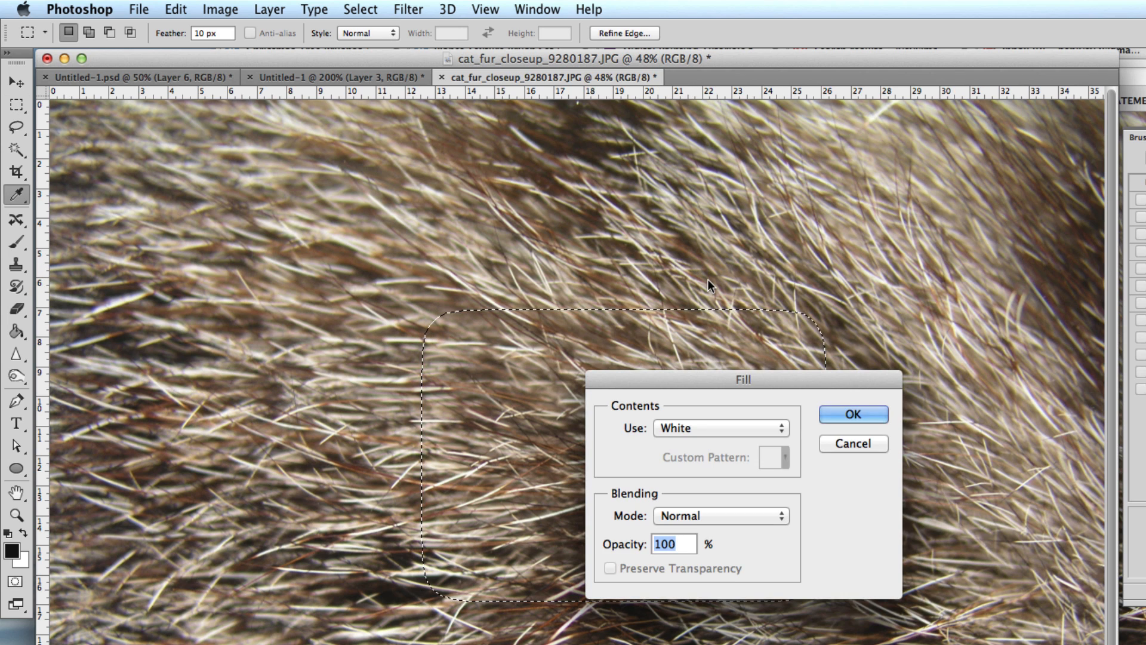
key("Return")
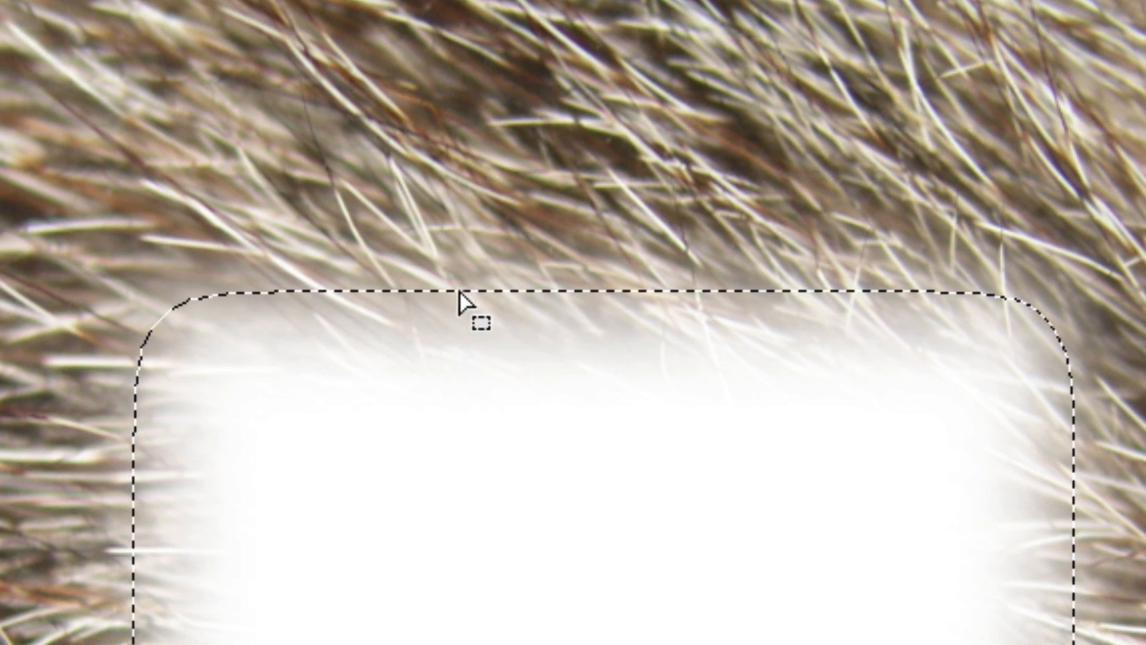
Undo the white fill in the cat fur image and define a brush preset from the feathered selection, keeping the suggested name
key("ctrl+z")
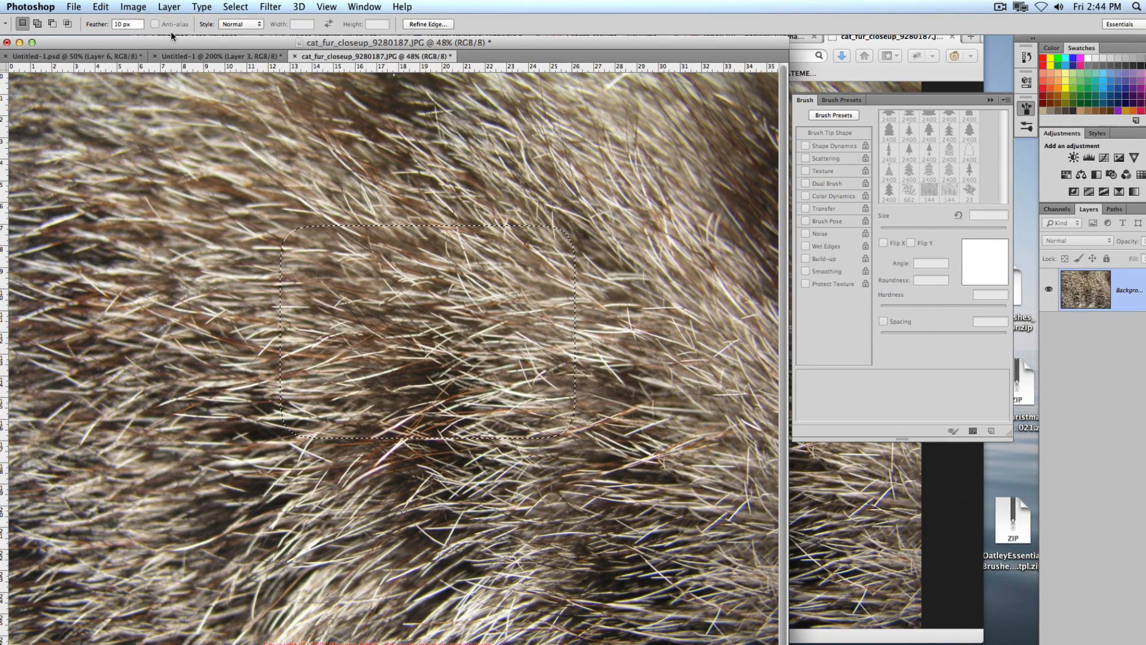
left_click(114, 5)
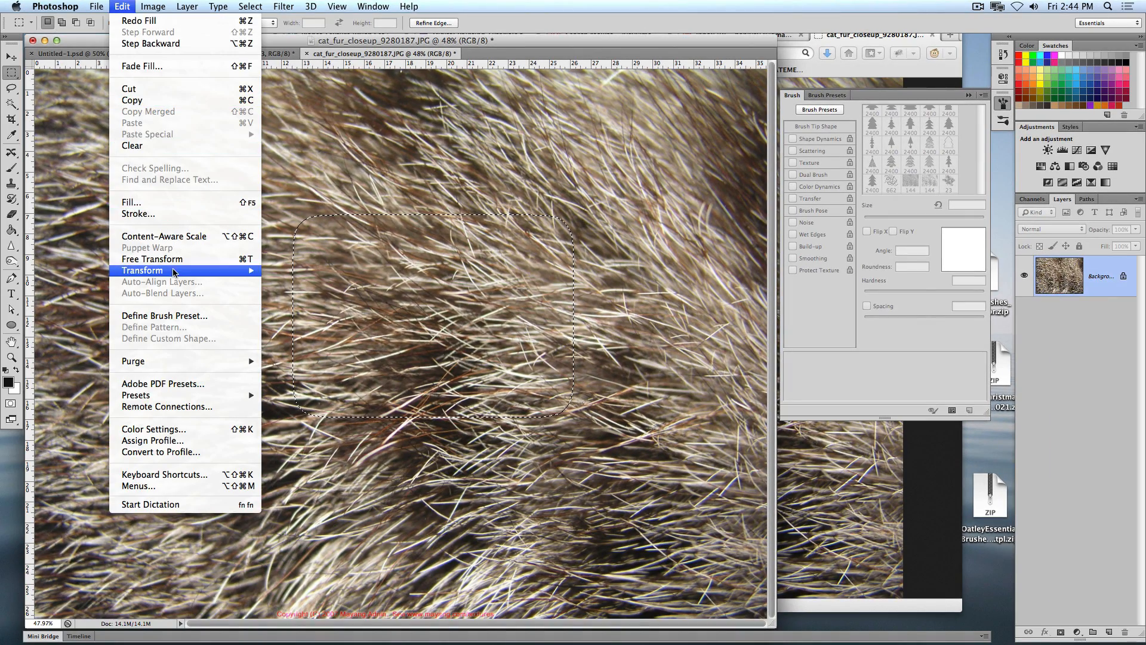
mouse_move(196, 402)
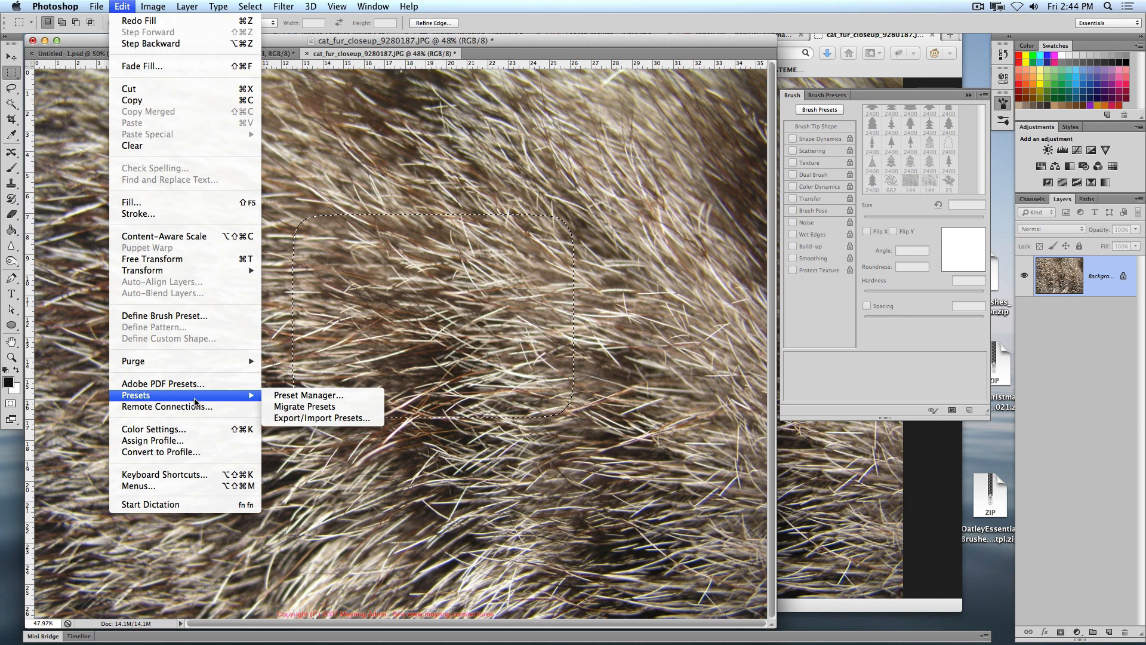
left_click(186, 321)
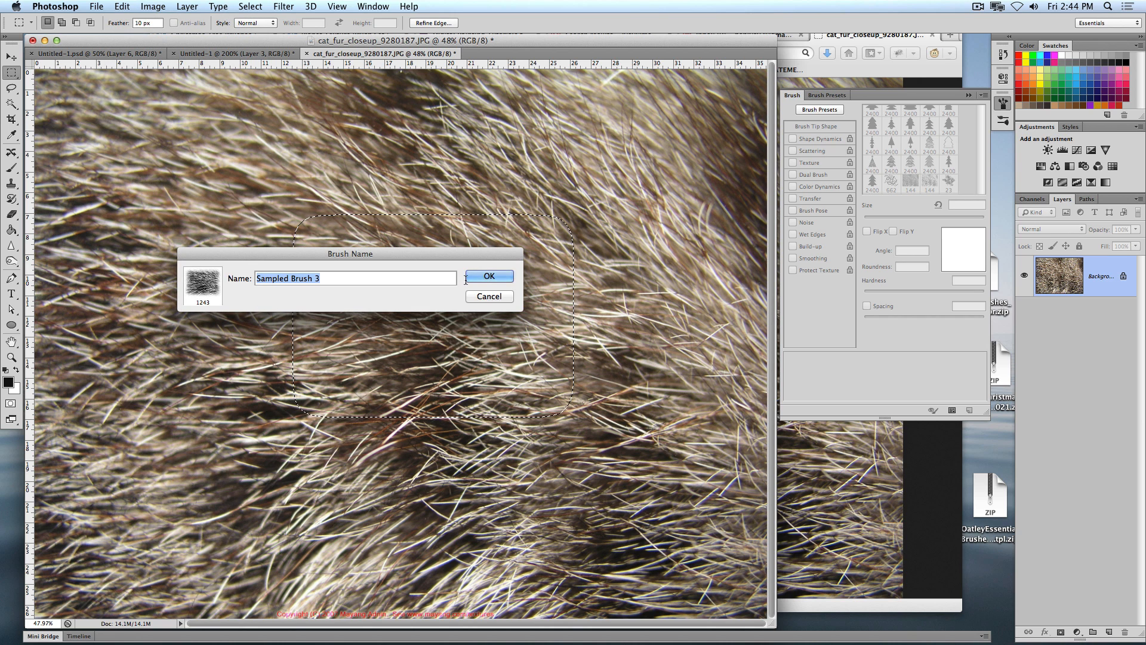
left_click(489, 276)
Choose the new 1243 px fur brush in Untitled-1, undo any trial stamp, and reduce the brush size to 100 px
left_click(236, 53)
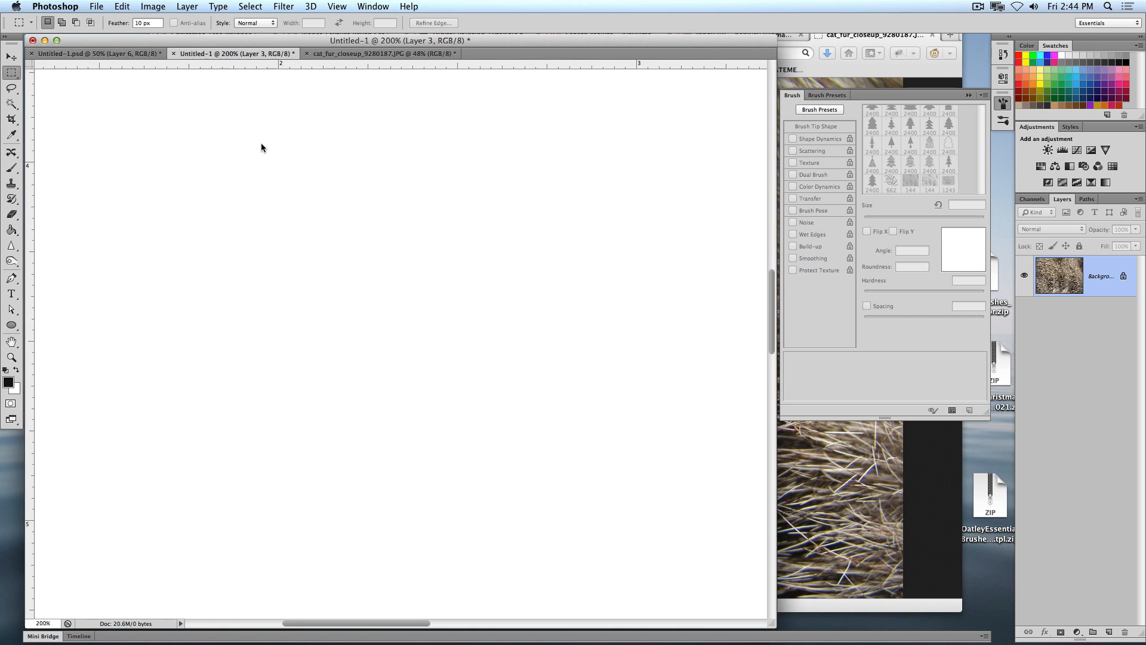
key("b")
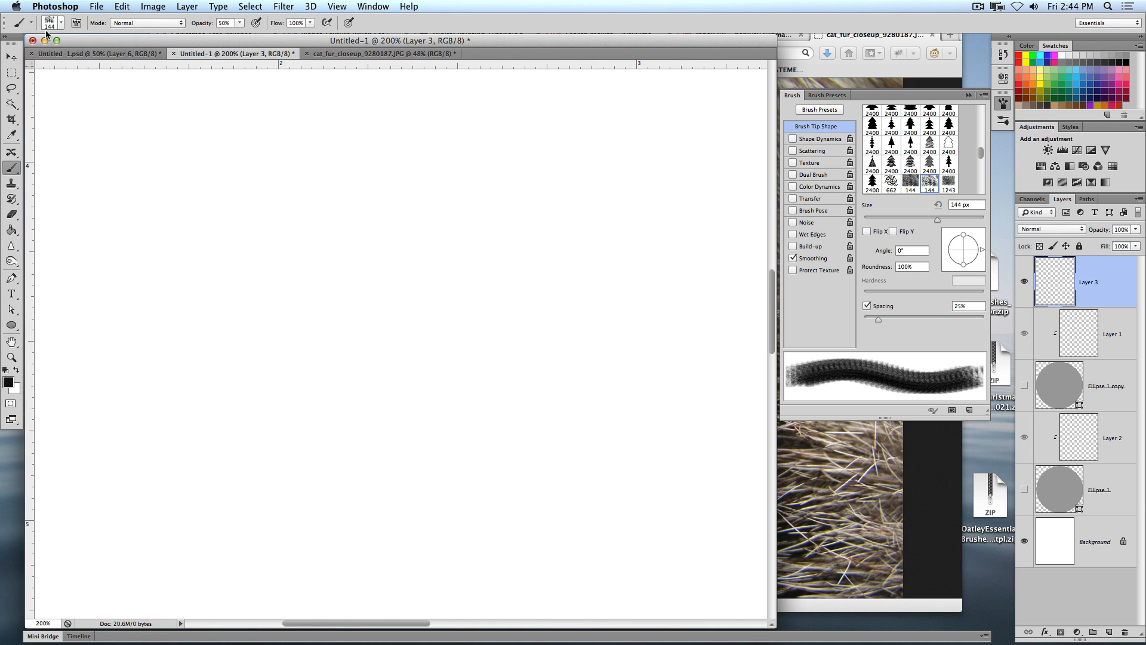
left_click(61, 23)
left_click(82, 344)
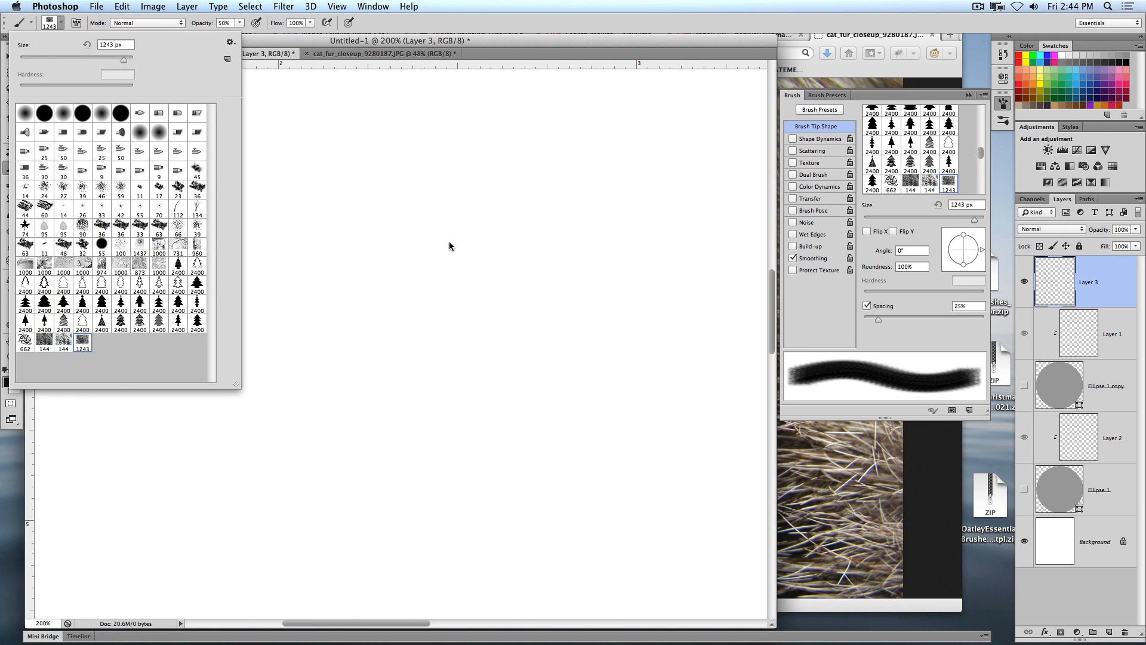
left_click(419, 322)
left_click(420, 322)
key("super+z")
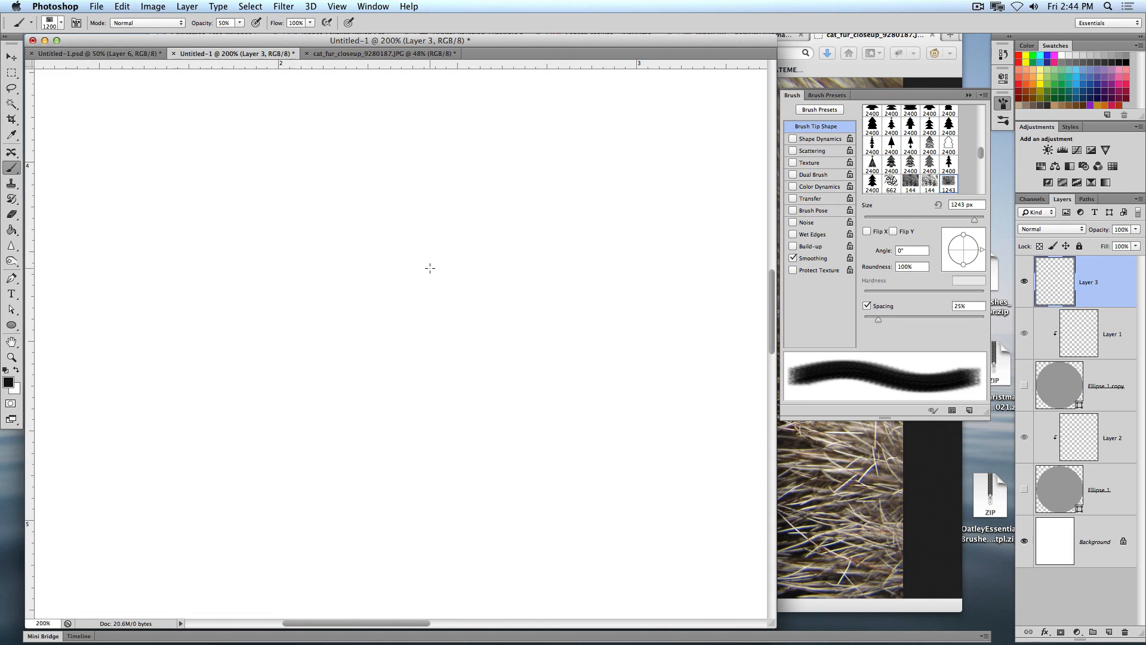
key("bracketleft")
key("bracketleft")
key("bracketleft")
key("bracketleft")
key("bracketleft")
key("bracketleft")
key("bracketleft")
key("bracketleft")
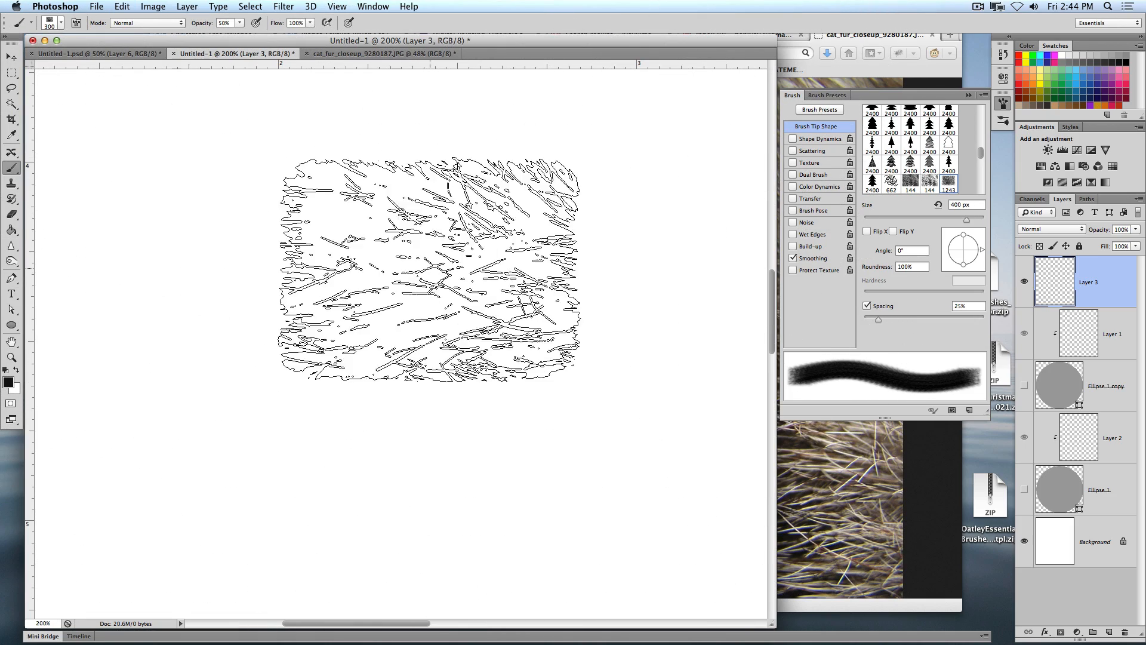
key("bracketleft")
key("bracketleft")
key("bracketleft")
key("bracketleft")
key("bracketleft")
key("bracketleft")
key("bracketleft")
Stamp a cluster of overlapping and adjoining fur patches on Layer 3 to test the soft edges, and delete that layer
left_click(286, 226)
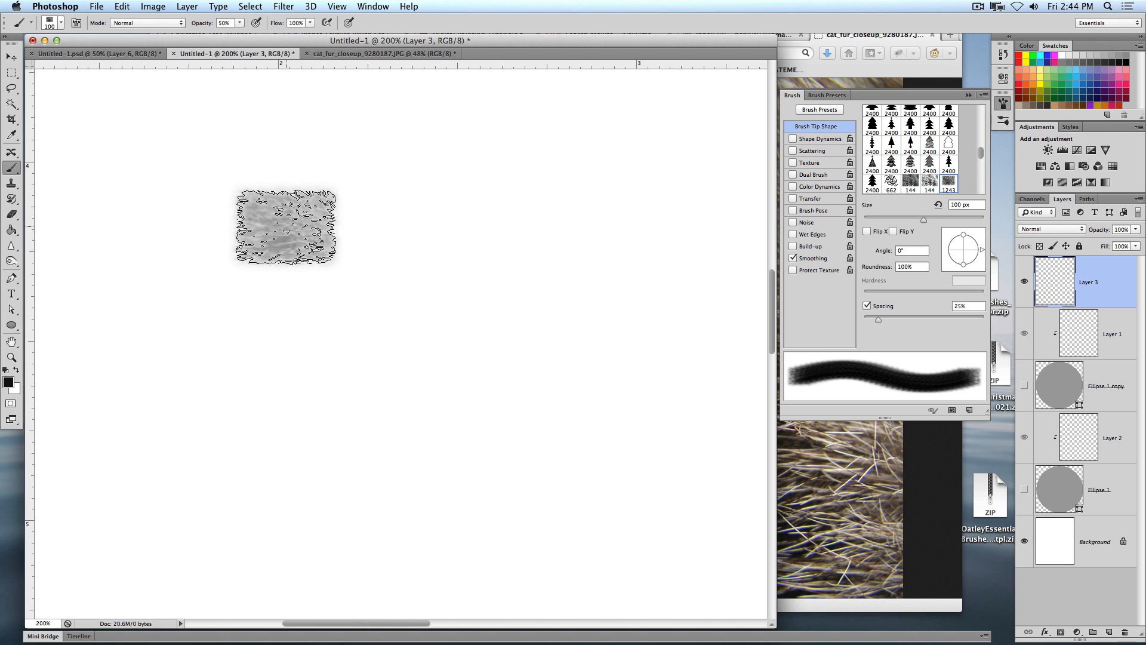
left_click(330, 257)
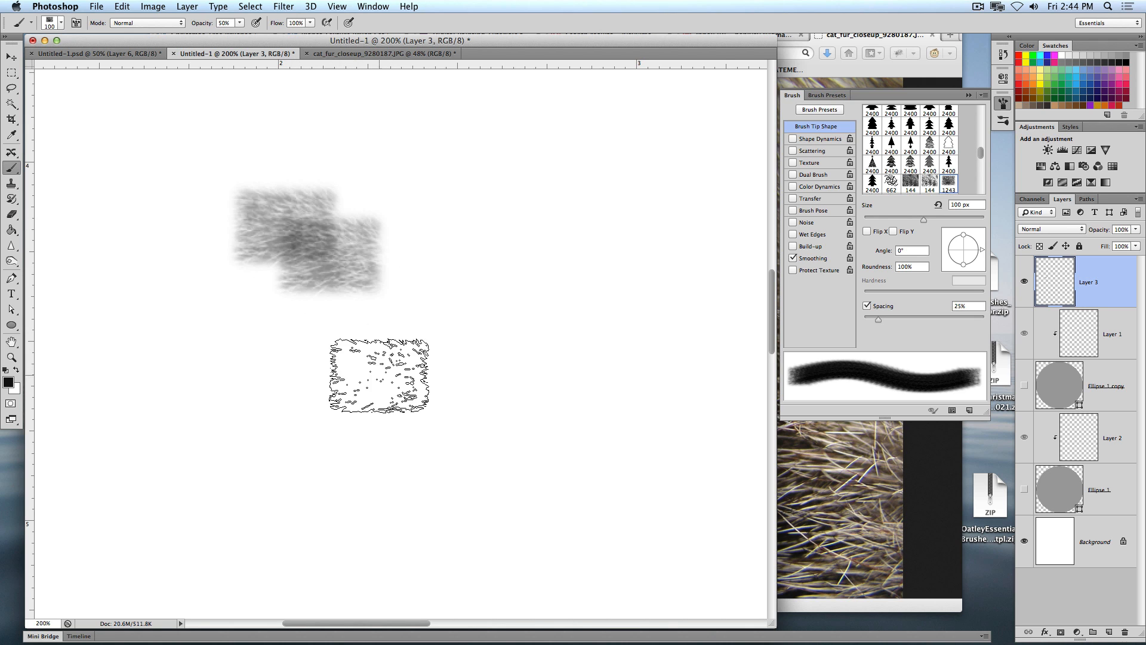
left_click(268, 326)
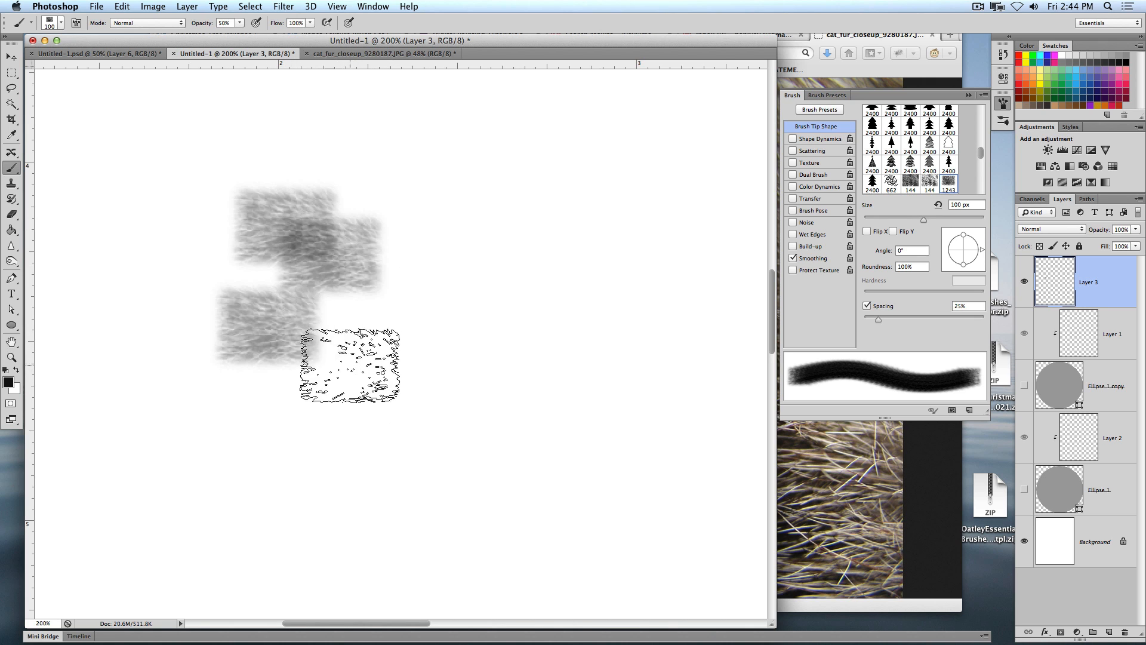
left_click(350, 364)
left_click(398, 297)
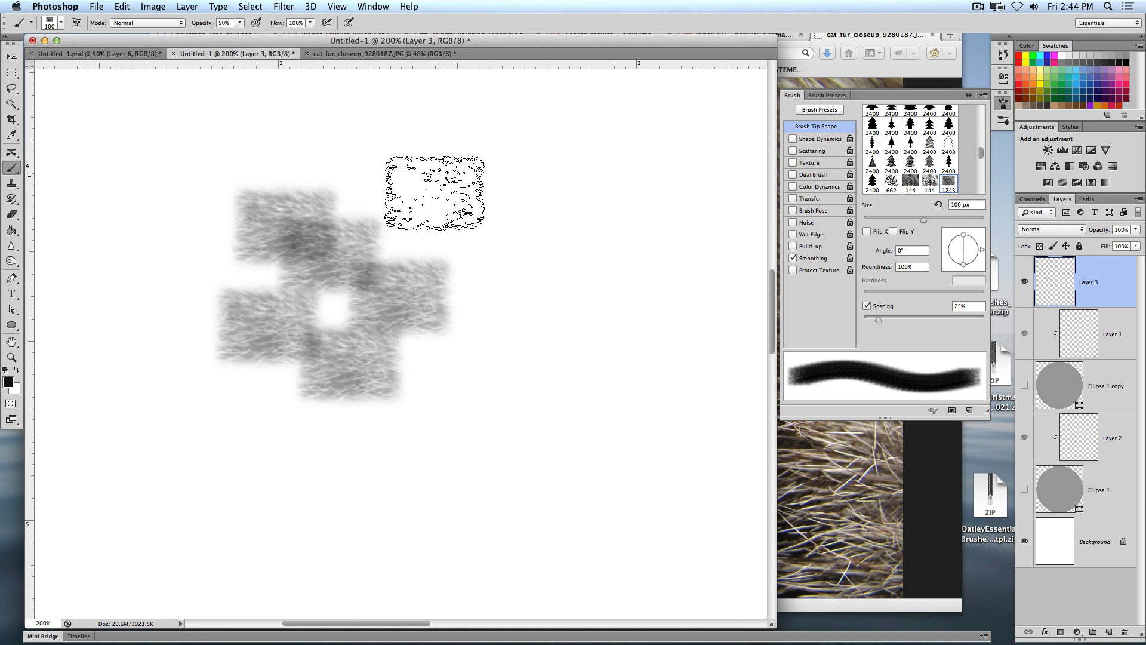
left_click(425, 217)
left_click(483, 297)
left_click(463, 375)
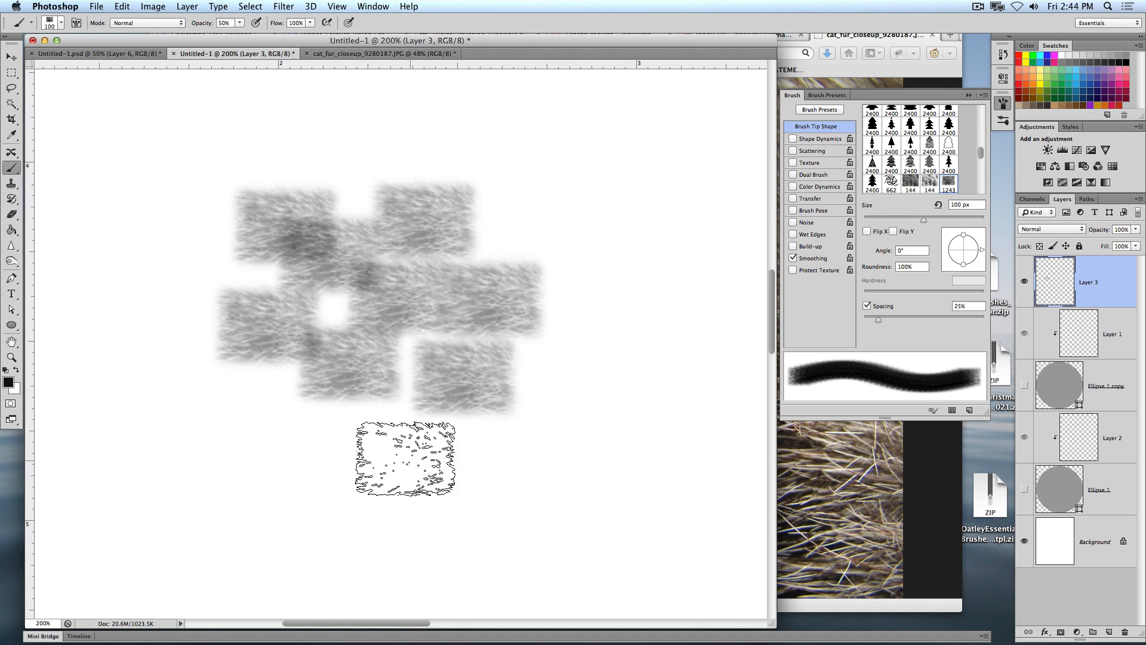
left_click(397, 425)
left_click(306, 425)
left_click(260, 368)
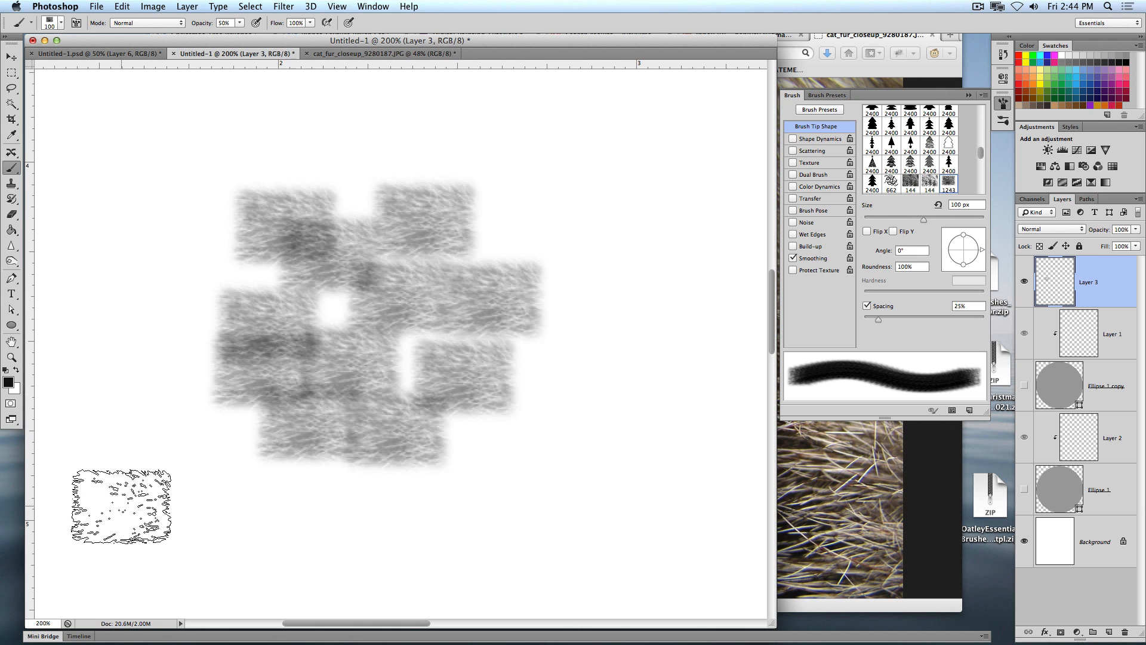
left_click(208, 276)
left_click(210, 190)
left_click(330, 165)
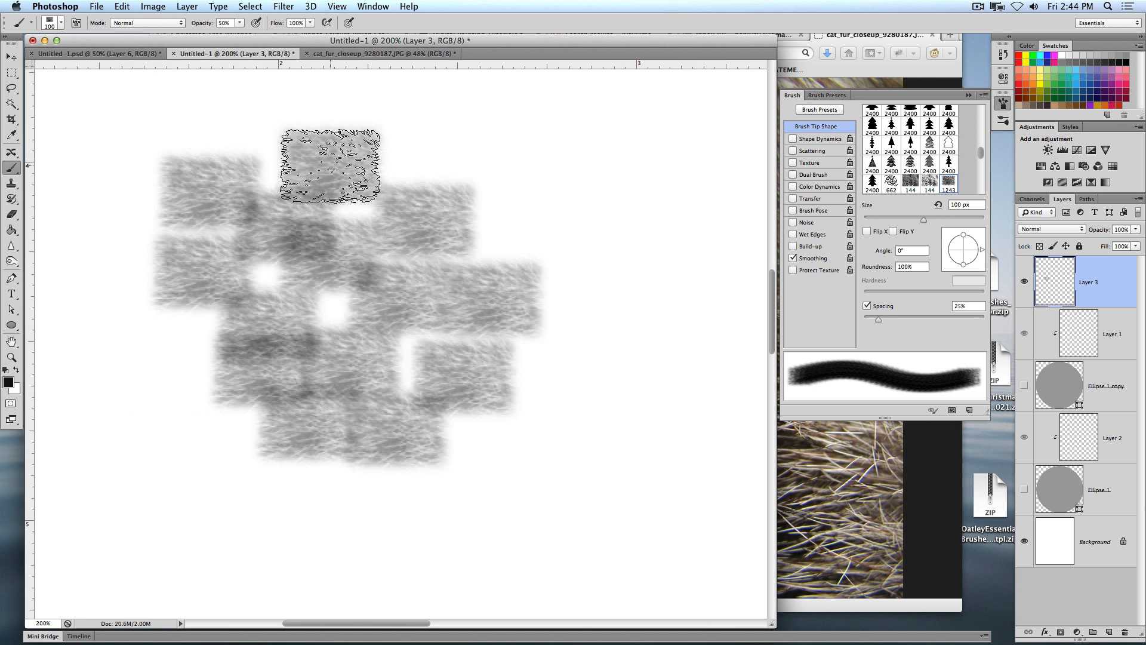
left_click(420, 149)
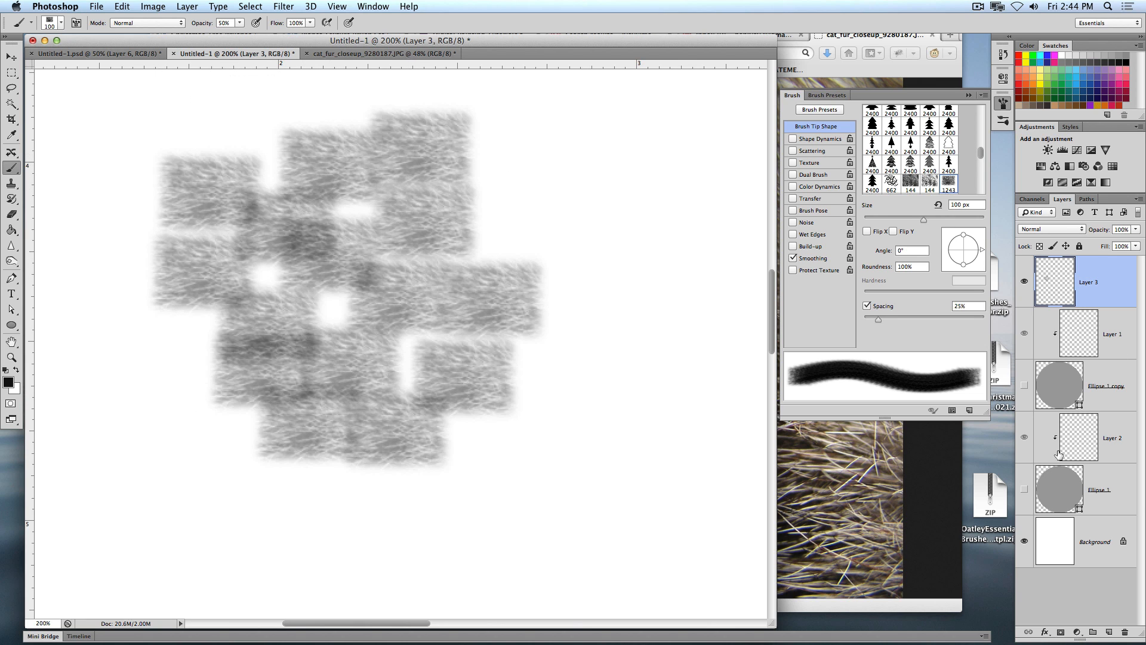
key("Delete")
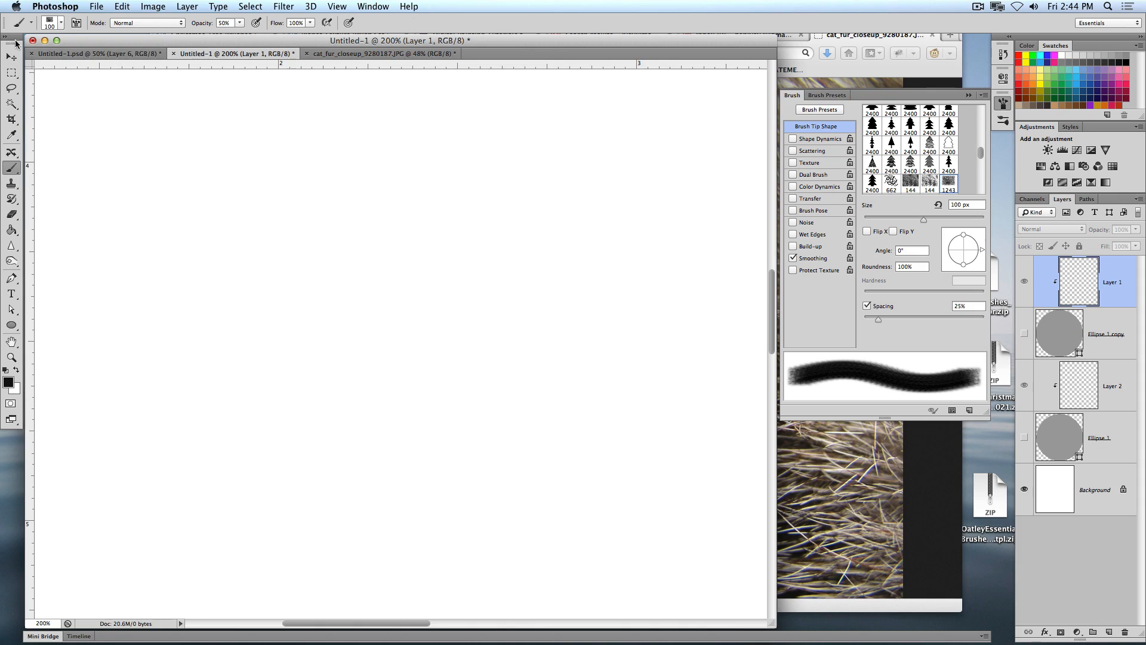
Choose the 1000 px rocky mountain texture brush and reduce its size to 300 px
left_click(61, 23)
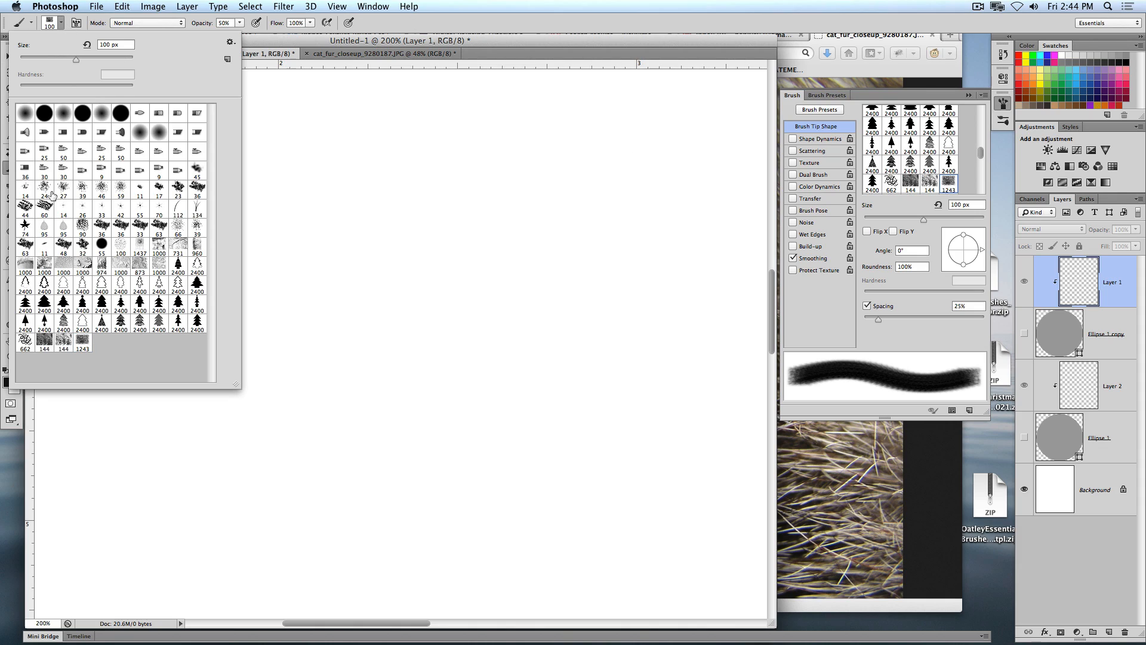
left_click(82, 265)
left_click(376, 25)
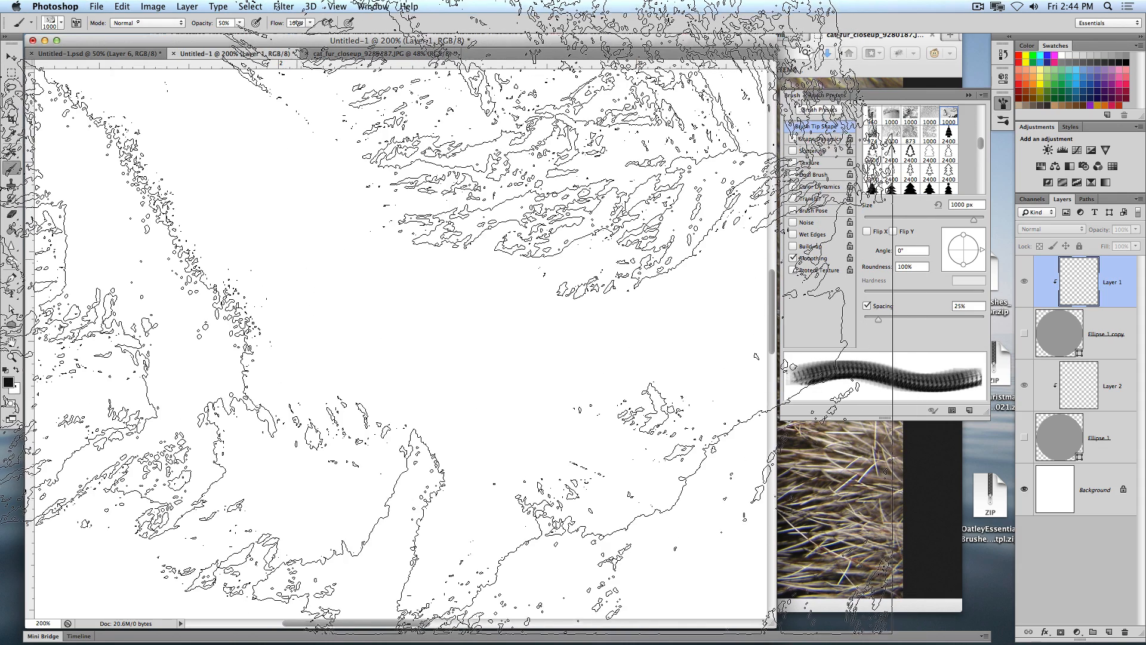
key("bracketleft")
key("bracketleft")
key("bracketleft")
key("bracketleft")
key("bracketleft")
key("bracketleft")
key("bracketleft")
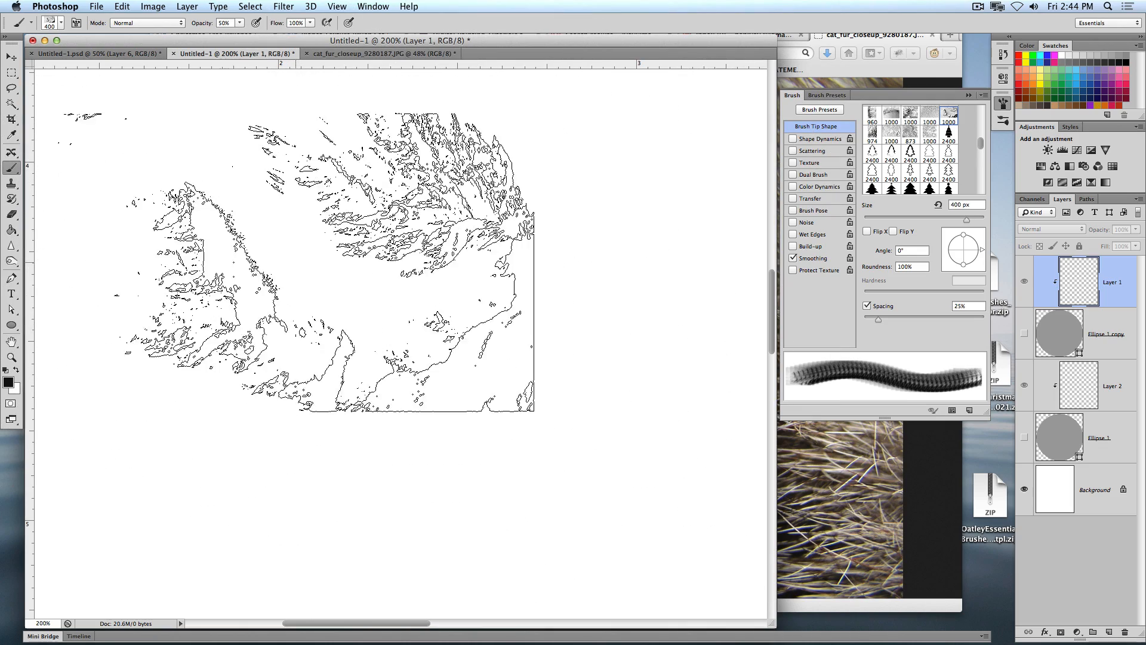
Set the brush to 100% opacity and 400 px, and stamp the mountain texture once on a new layer above Layer 1
key("0")
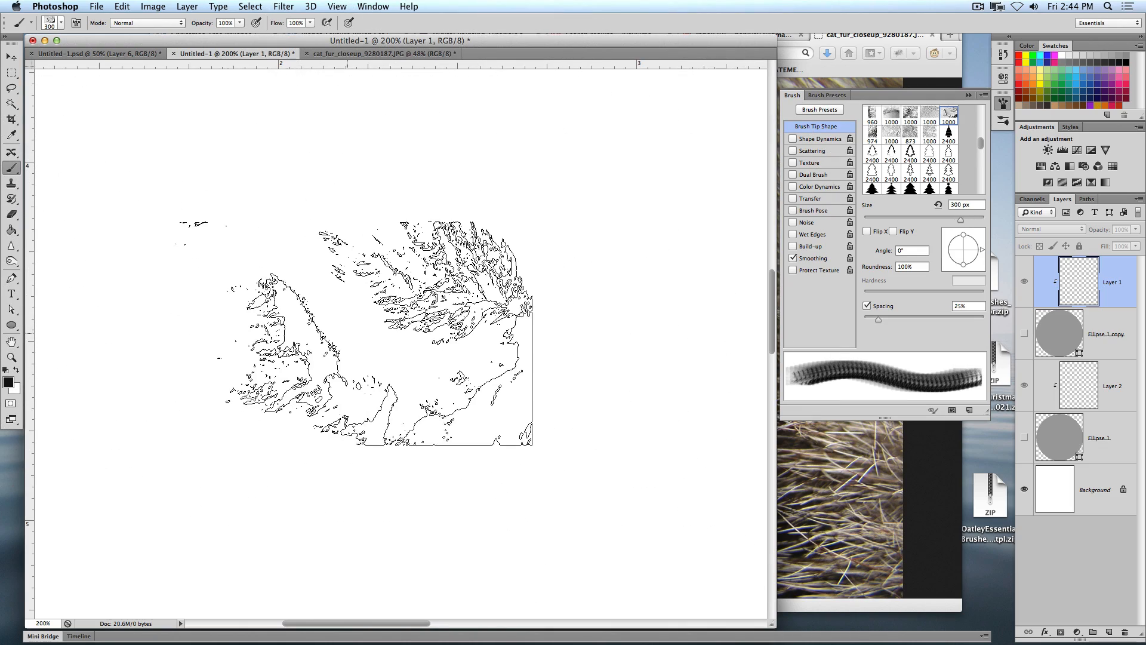
key("bracketright")
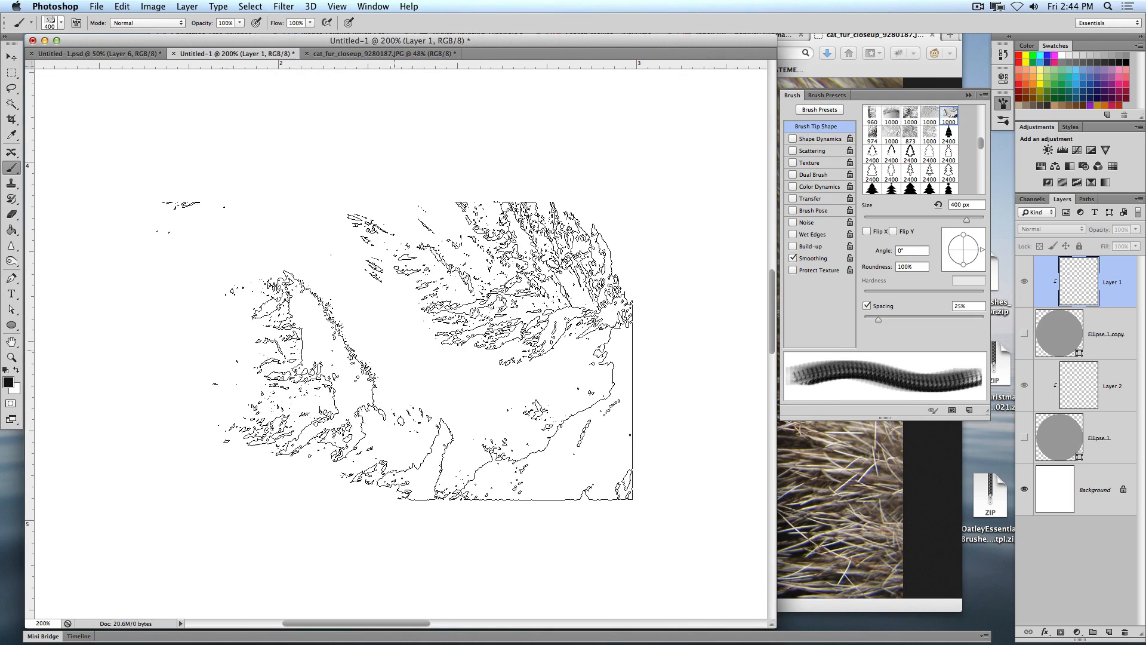
left_click(392, 351)
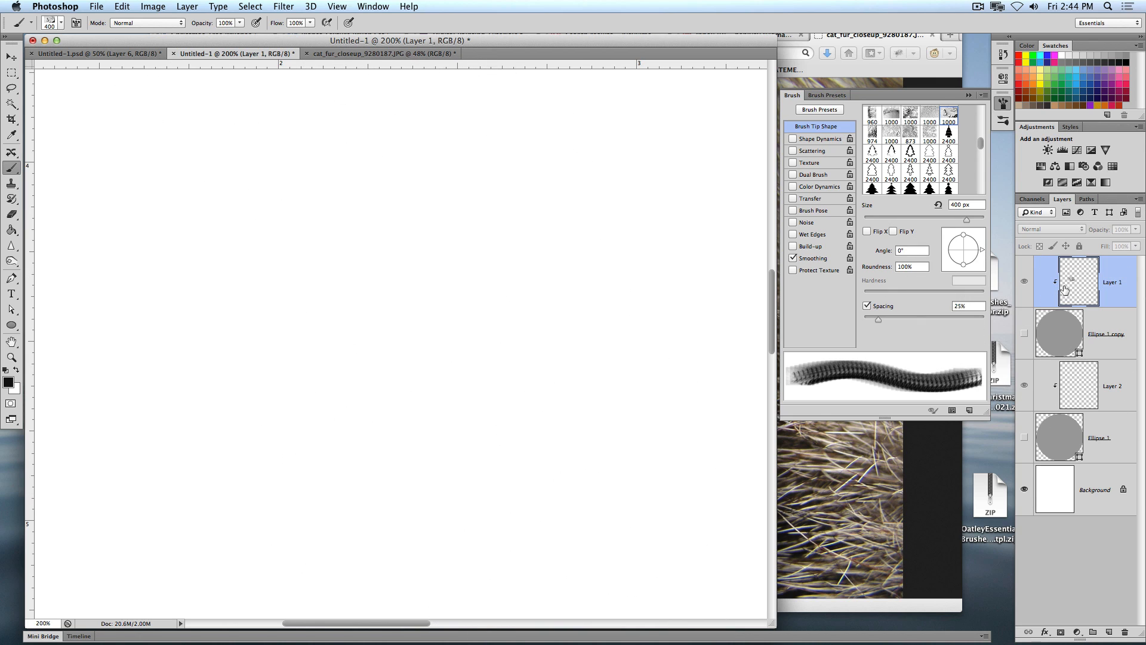
left_click(1107, 632)
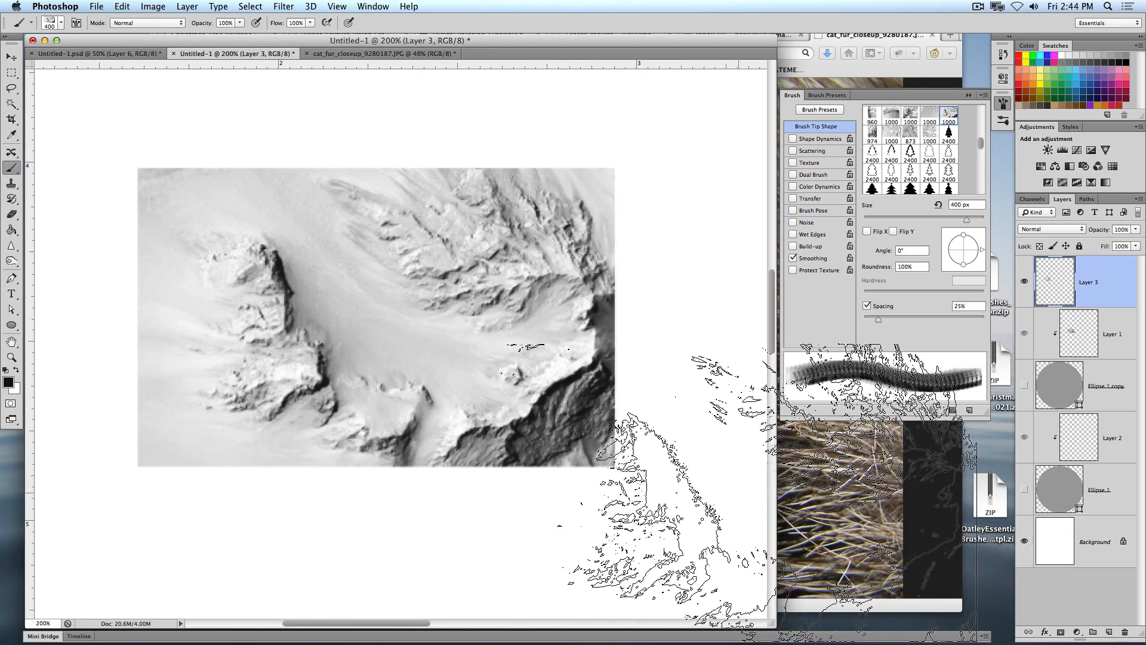
Select the mountain stamp with a rectangular marquee just inside its edges and feather the selection by 20 pixels
left_click(11, 72)
left_click_drag(332, 302, 612, 462)
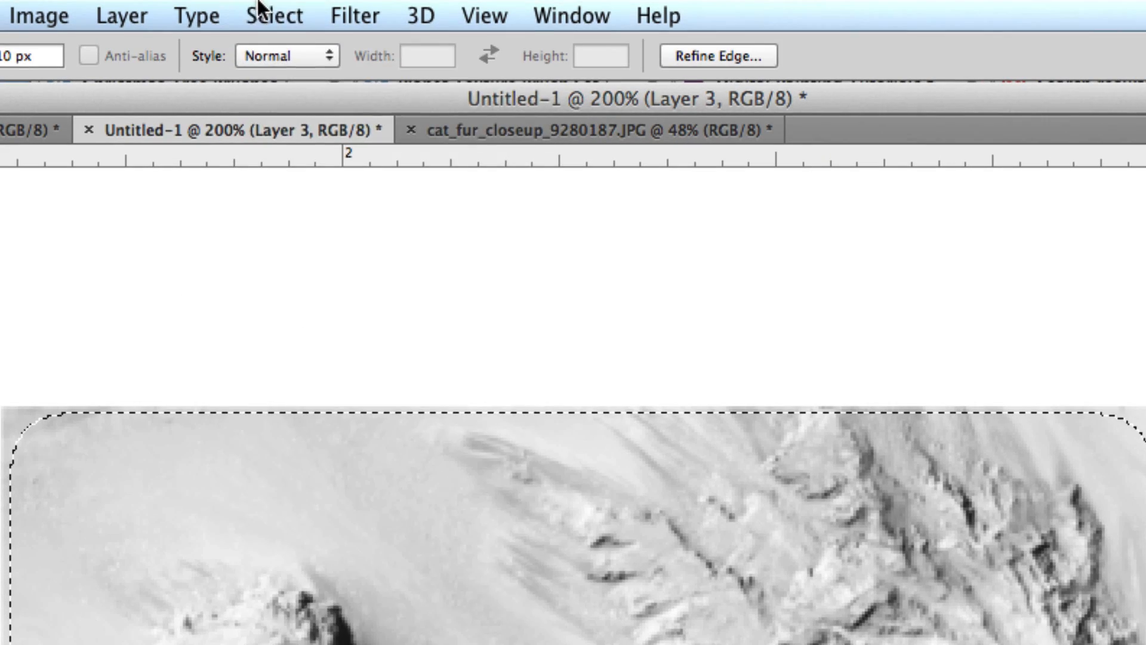
left_click(246, 6)
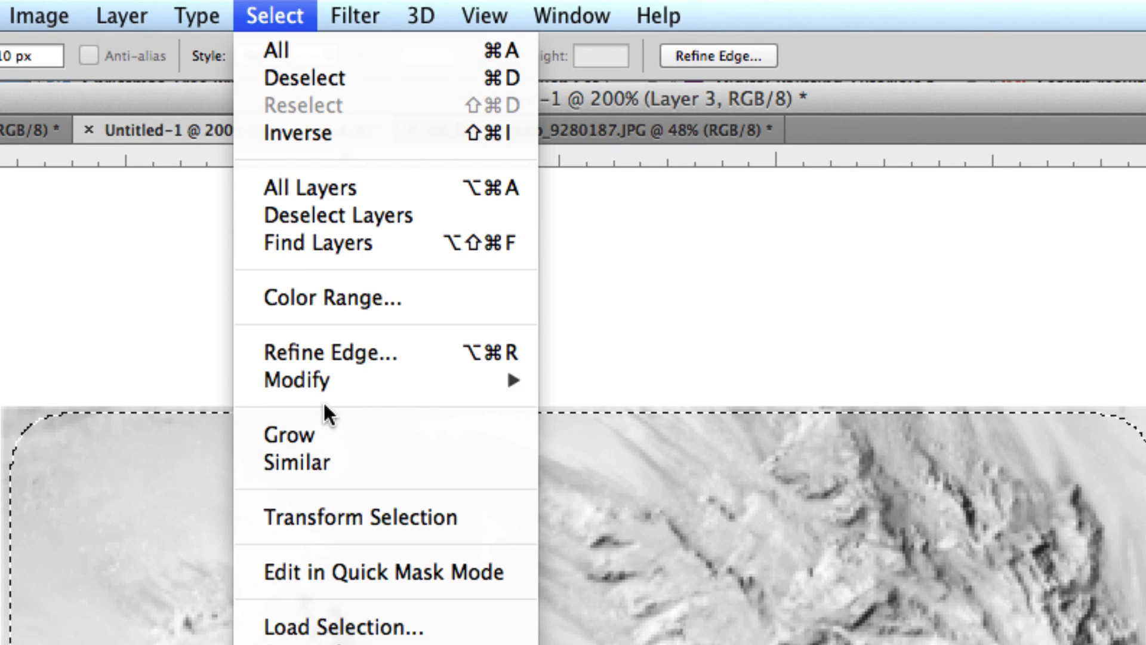
mouse_move(324, 385)
left_click(598, 483)
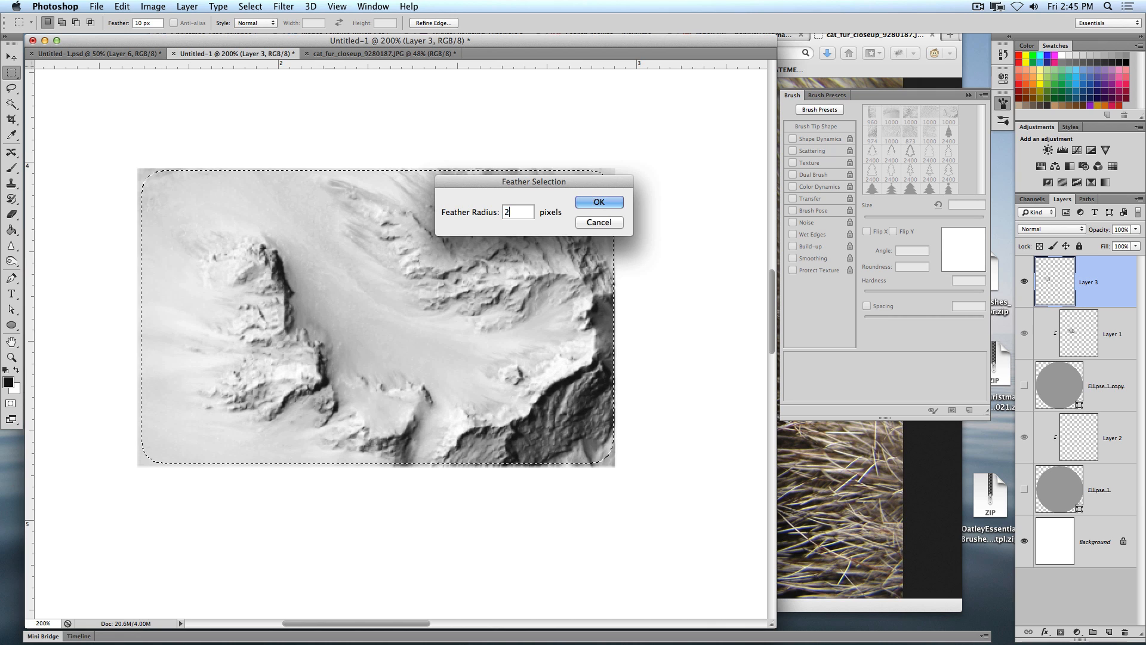
type("0")
key("Return")
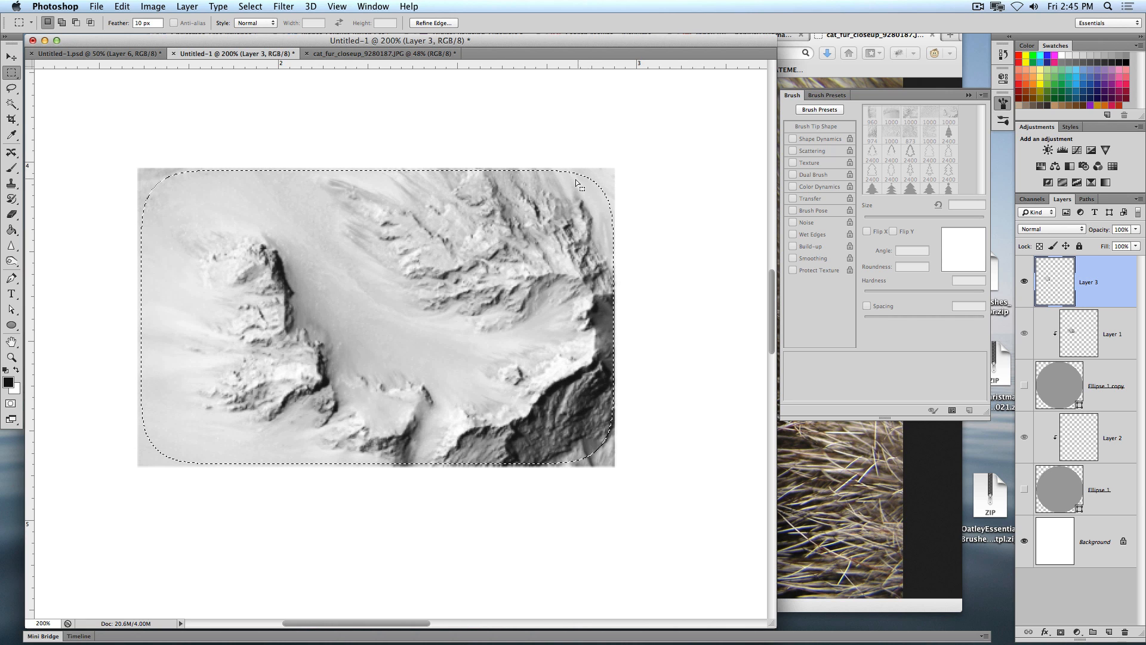
Define a brush preset from the feathered mountain selection, keeping the suggested name, and deselect
left_click(97, 6)
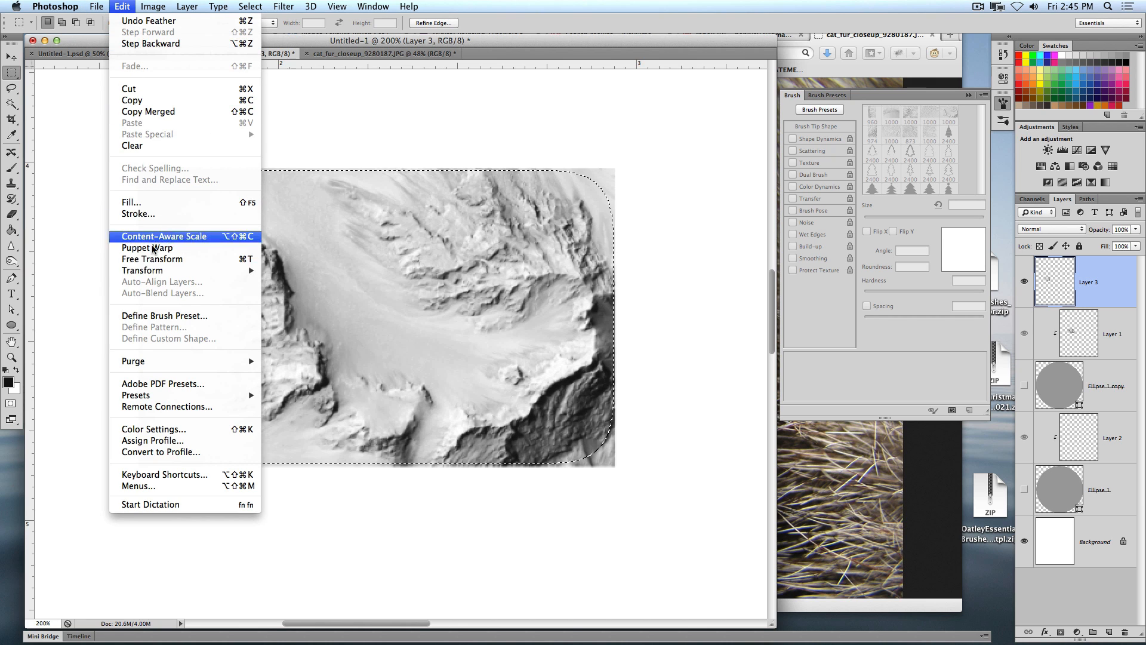
left_click(179, 314)
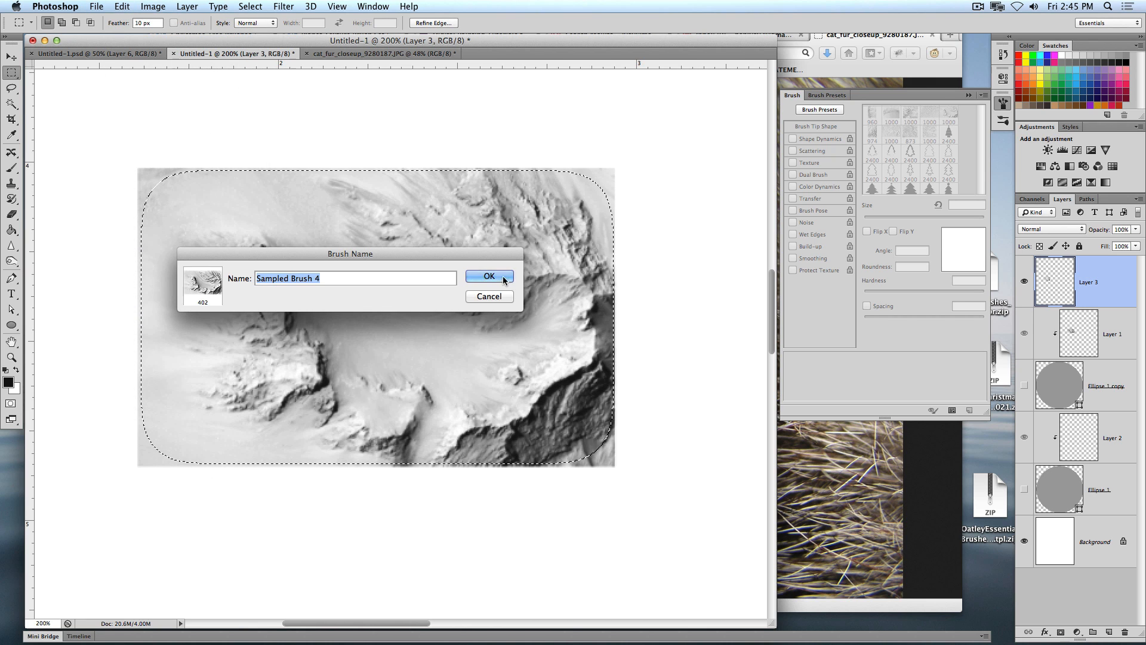
left_click(489, 276)
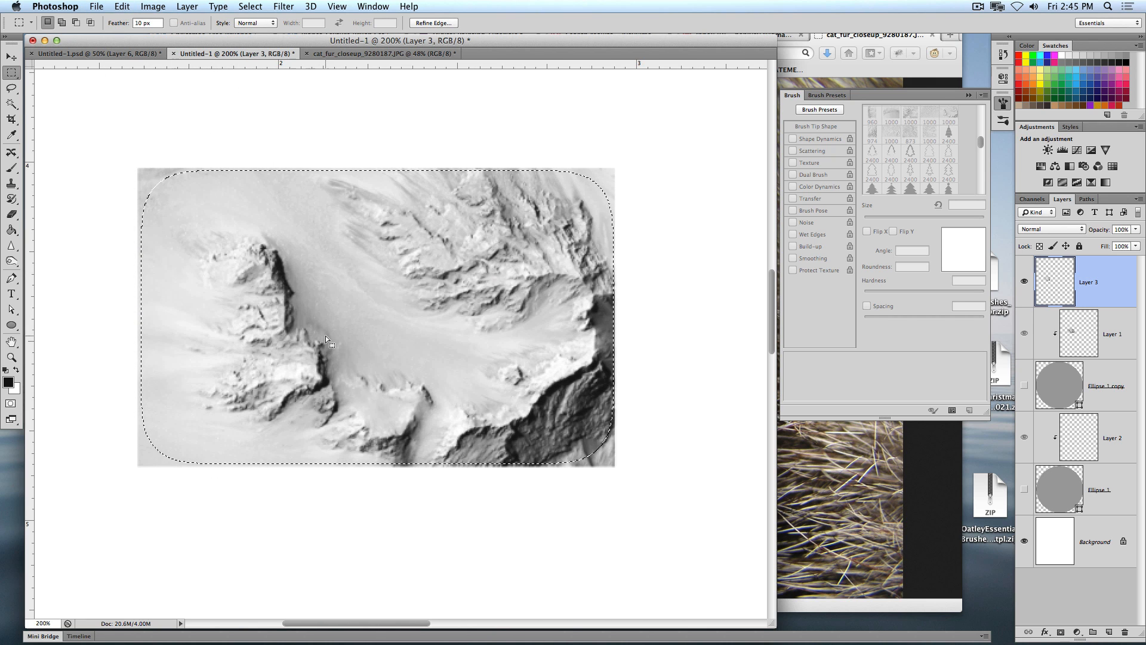
key("super+d")
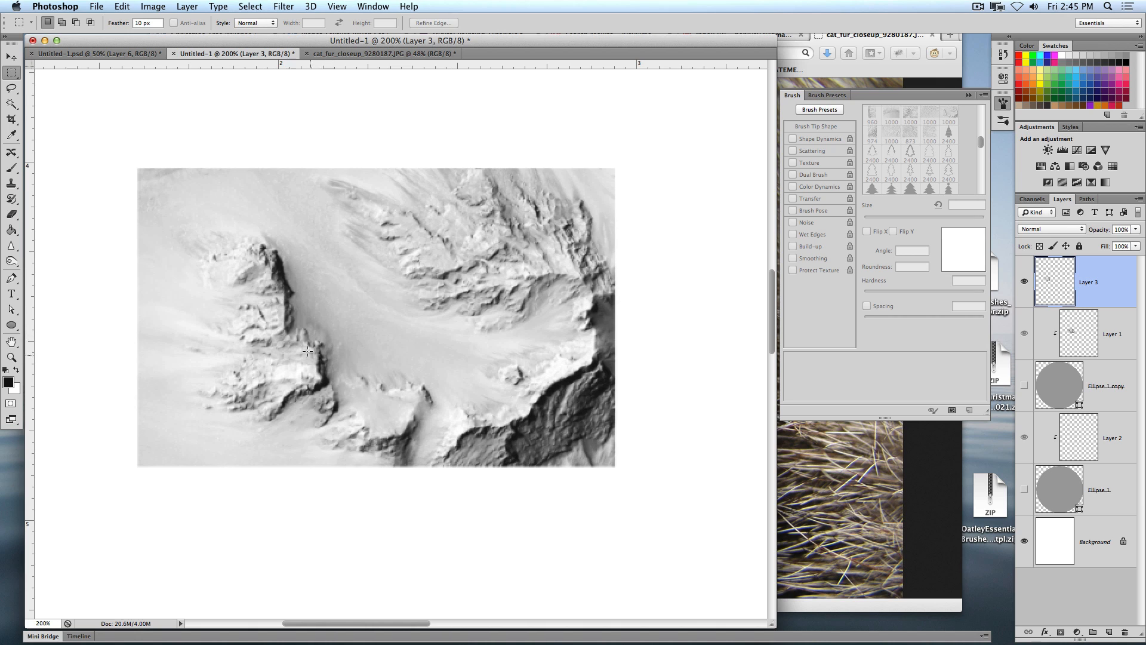
Clear the mountain stamp from the whole of Layer 3 and return to the Brush tool
key("super+a")
key("Delete")
key("super+d")
left_click(100, 6)
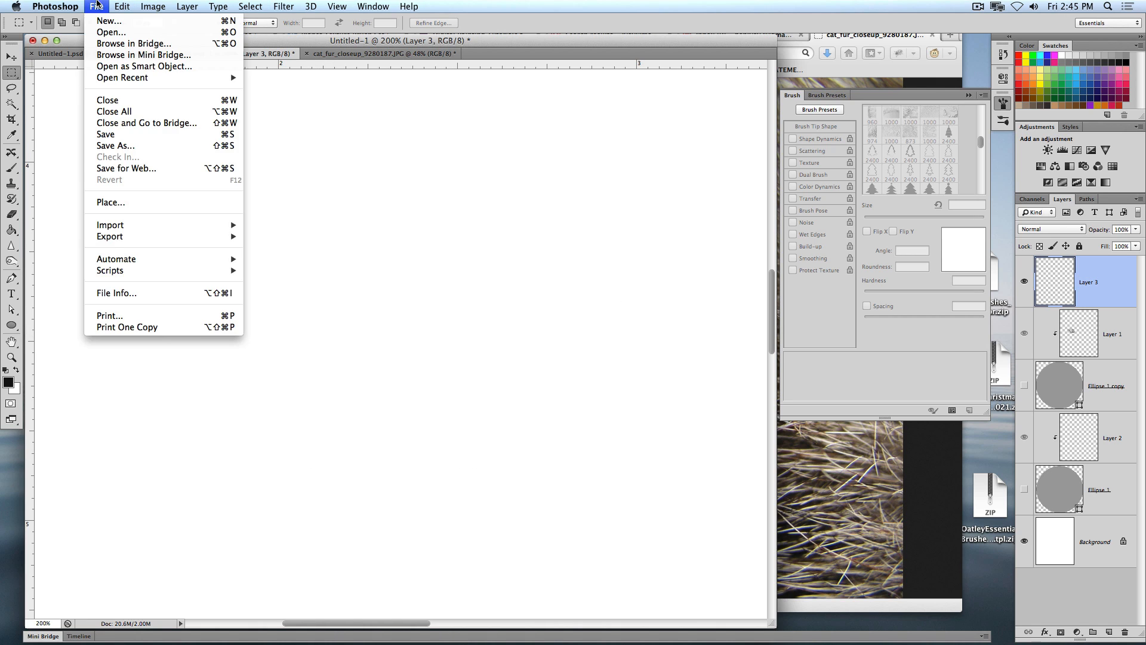
left_click(96, 6)
key("b")
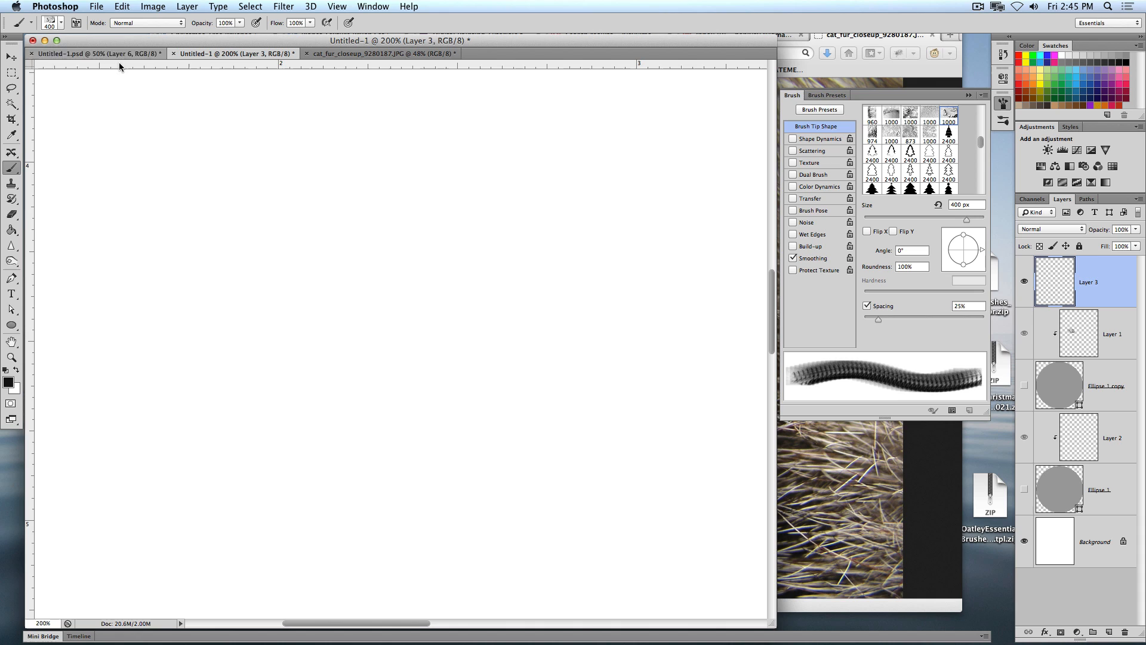
Choose the newly defined 402 px mountain brush and stamp it once in black in the middle of the empty Layer 3
left_click(61, 23)
left_click(92, 345)
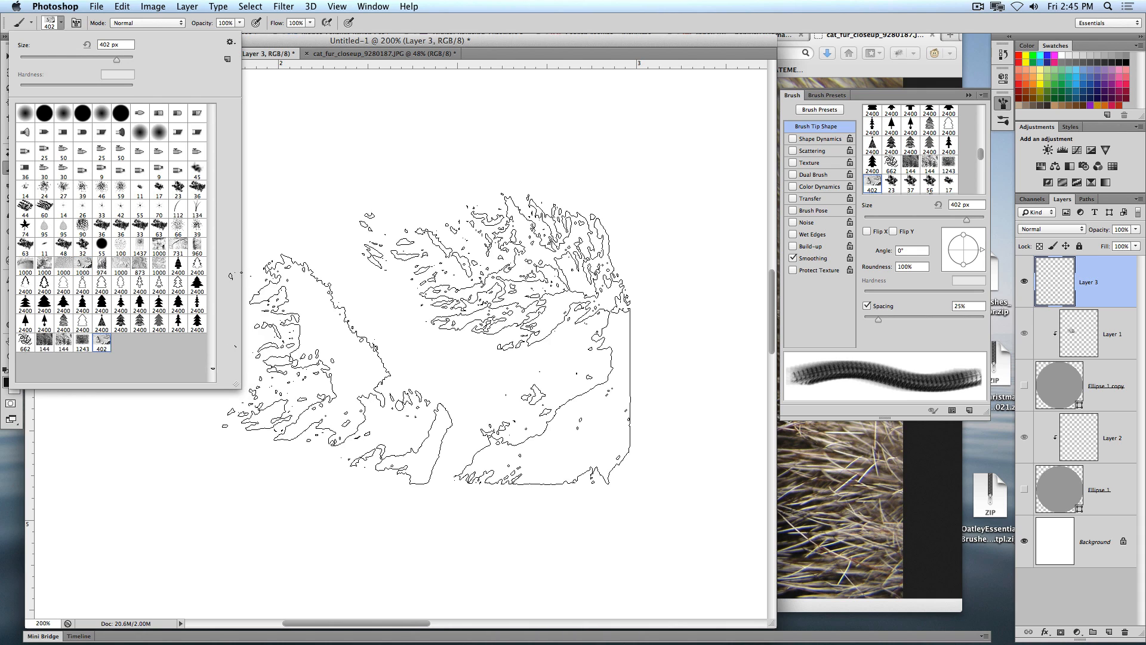
left_click(392, 334)
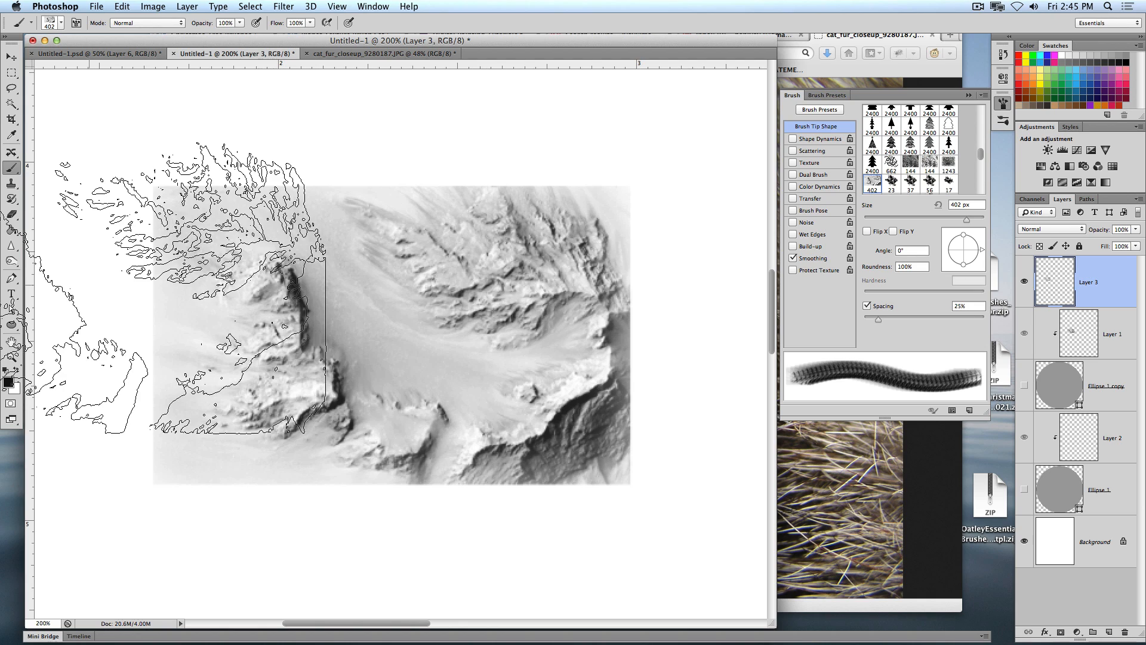
key("super+z")
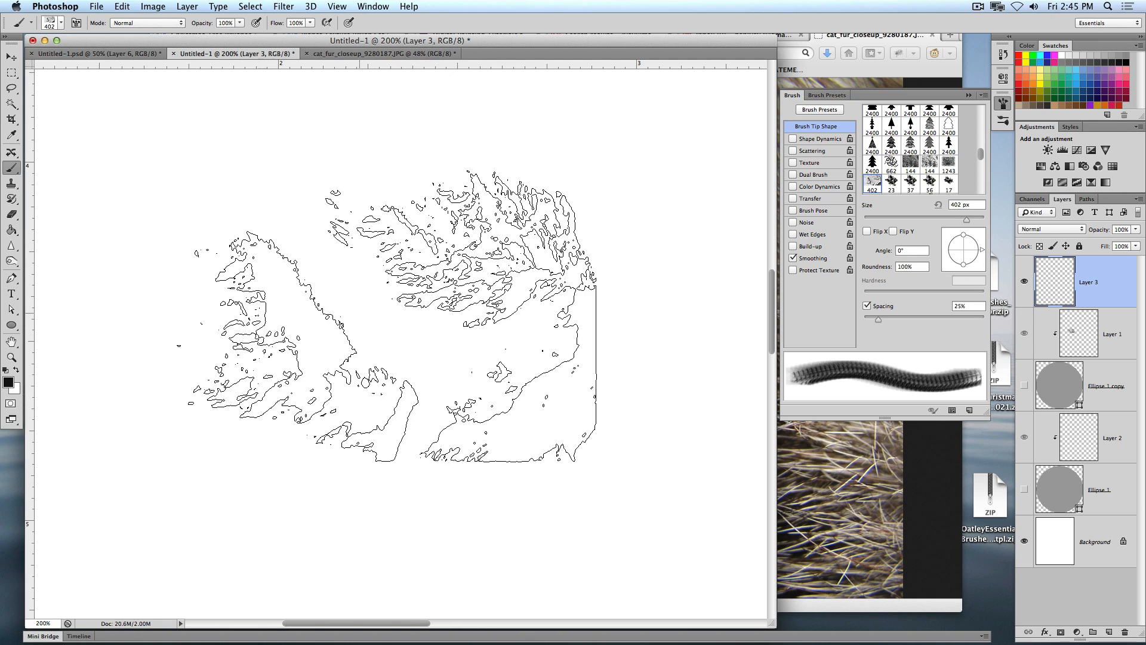
left_click(358, 313)
key("super+z")
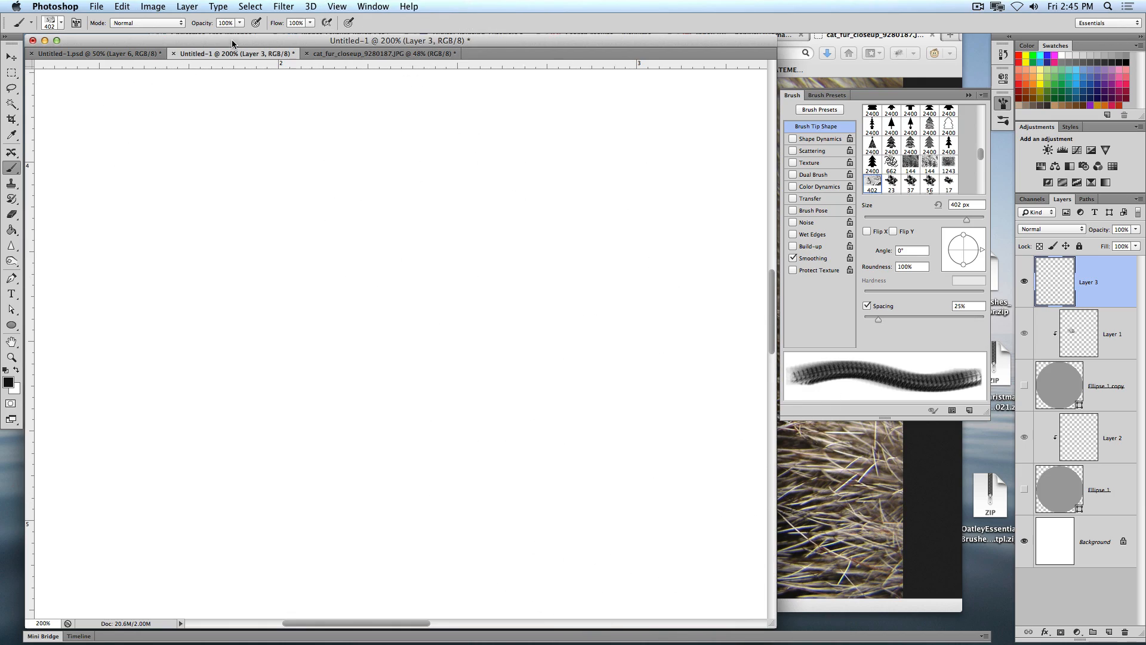
left_click(389, 327)
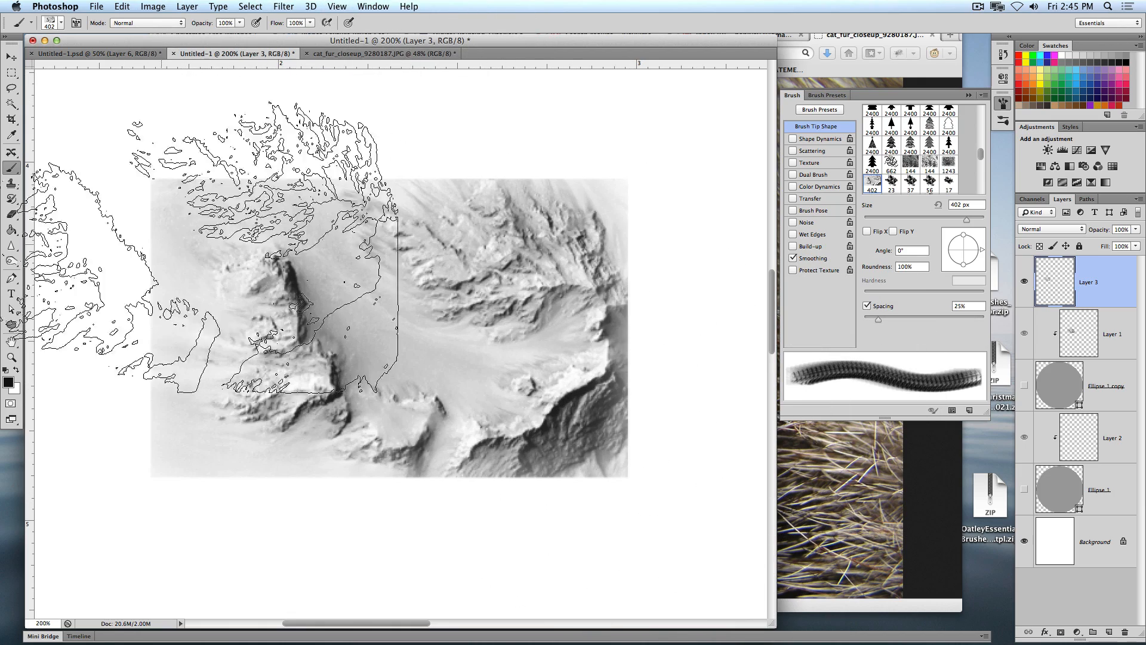
Switch to a soft round brush with 0% hardness, reduce its size to 125 px and make white the foreground color
left_click(9, 169)
left_click(37, 170)
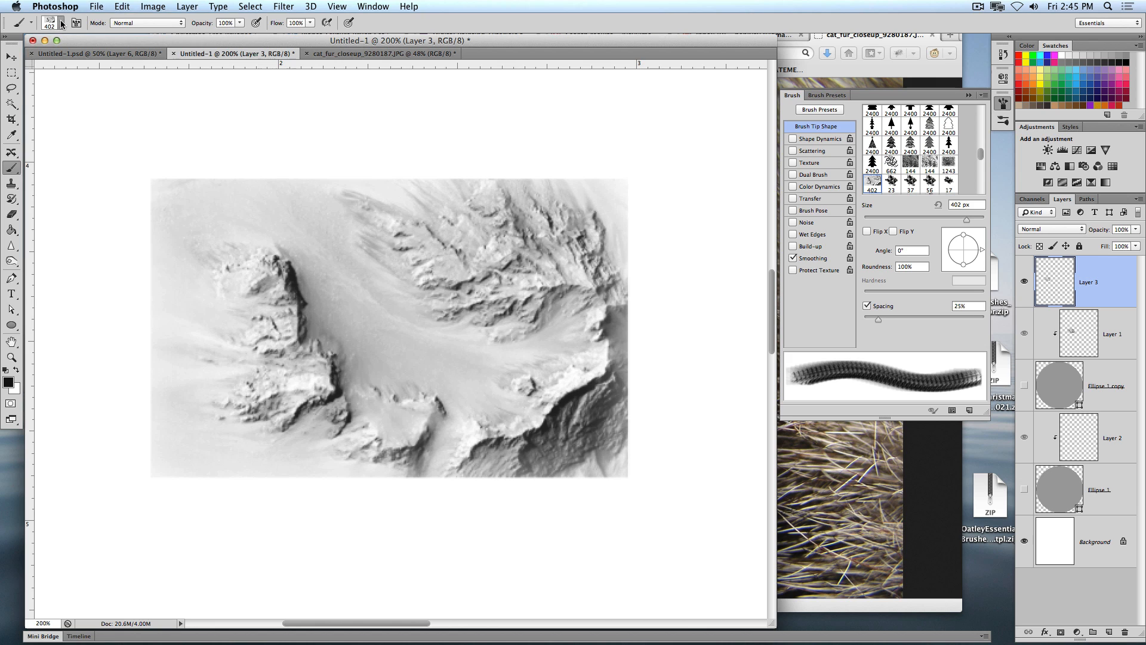
left_click(62, 23)
left_click(62, 118)
left_click(484, 25)
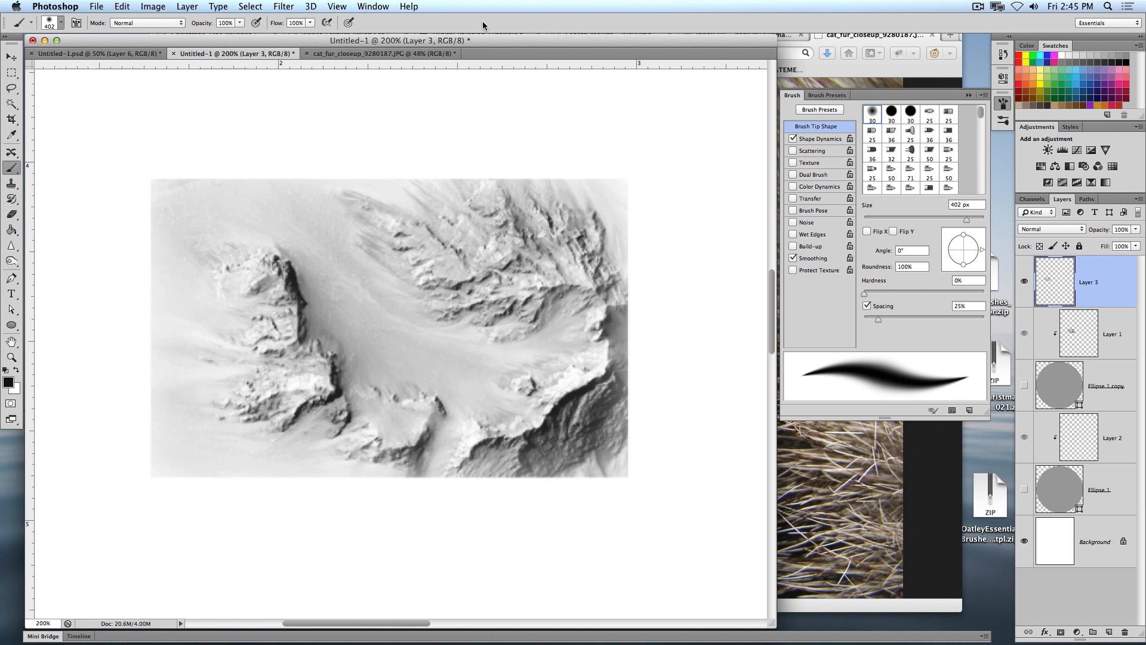
key("bracketleft")
key("bracketleft")
key("bracketleft")
key("bracketleft")
key("bracketleft")
key("bracketleft")
key("bracketleft")
key("bracketleft")
key("bracketleft")
key("bracketleft")
key("bracketleft")
key("bracketleft")
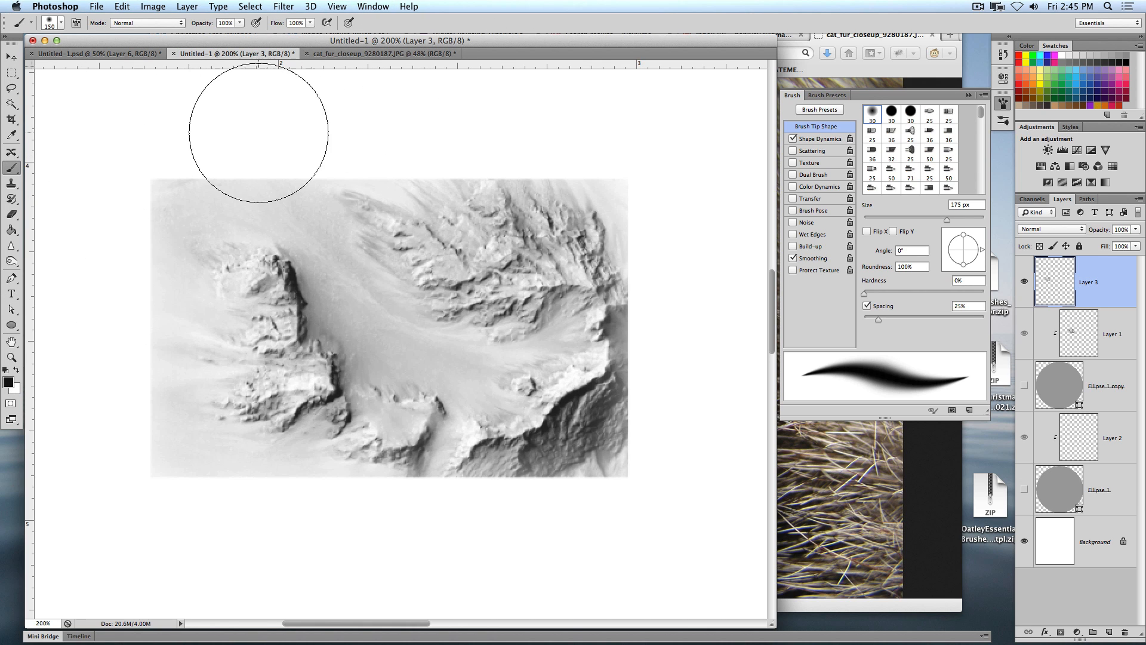
key("x")
Paint white along all four edges and the corners of the mountain stamp to fade its borders irregularly
scroll(258, 133, "left", 3)
left_click_drag(264, 132, 633, 143)
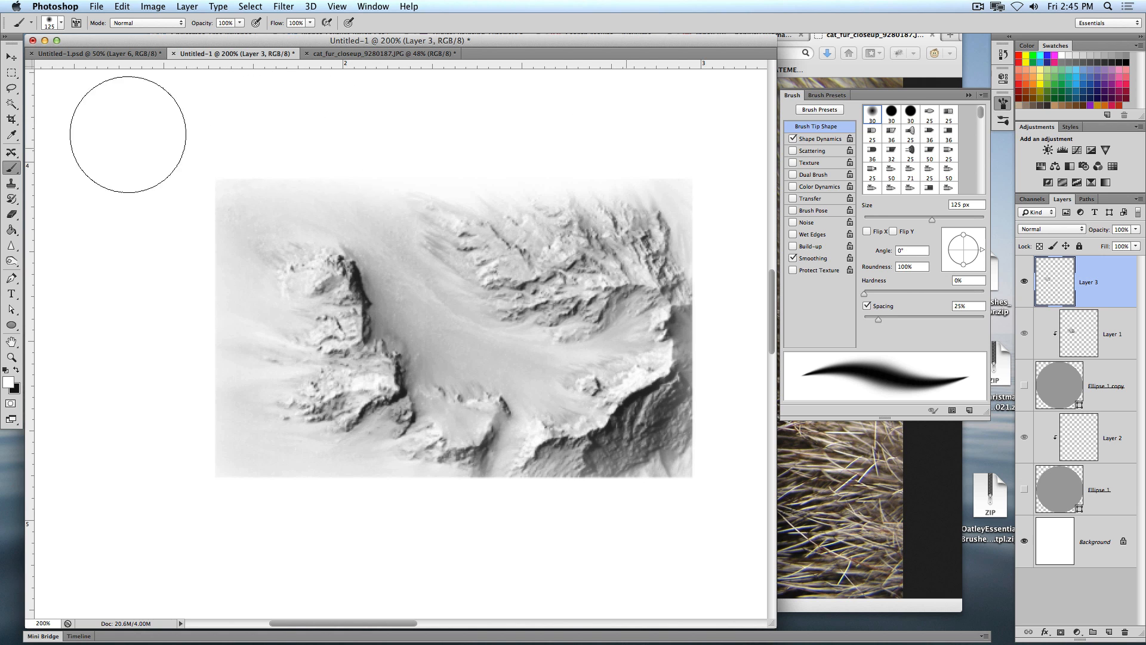
mouse_move(128, 128)
left_mouse_down()
mouse_move(684, 143)
mouse_move(746, 235)
mouse_move(738, 359)
mouse_move(715, 441)
mouse_move(743, 403)
mouse_move(735, 484)
mouse_move(622, 465)
mouse_move(440, 537)
left_mouse_up()
mouse_move(176, 282)
left_mouse_down()
mouse_move(153, 345)
mouse_move(171, 435)
mouse_move(571, 530)
mouse_move(432, 550)
left_mouse_up()
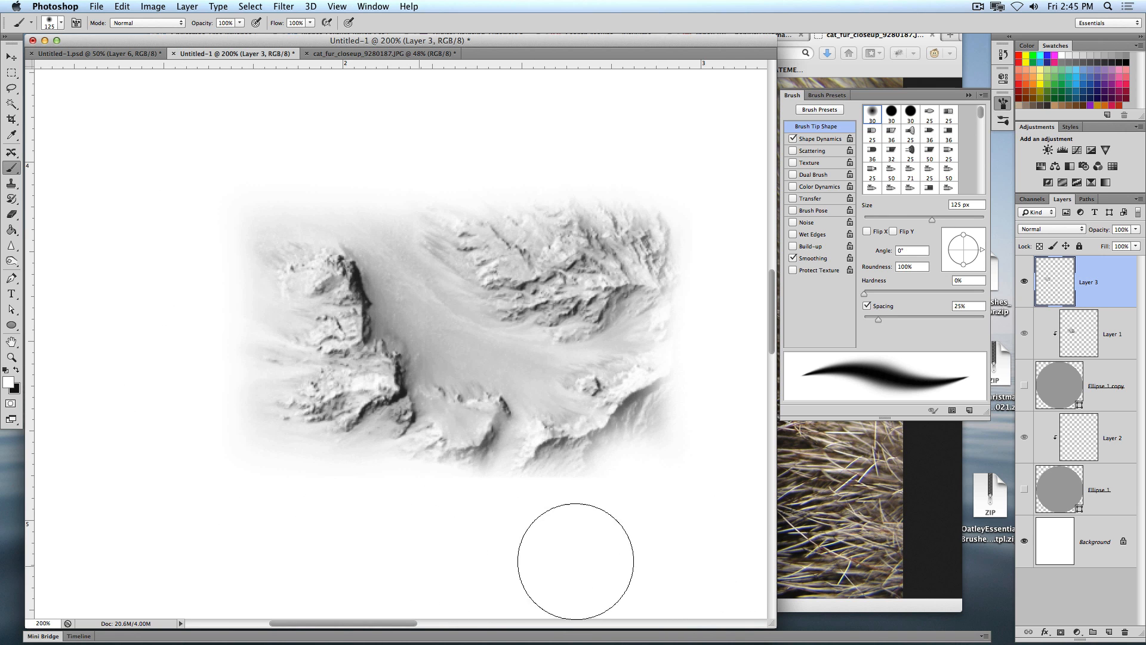
left_click_drag(575, 561, 453, 477)
mouse_move(671, 187)
left_mouse_down()
mouse_move(682, 275)
mouse_move(640, 227)
mouse_move(630, 301)
left_mouse_up()
left_click_drag(223, 228, 247, 205)
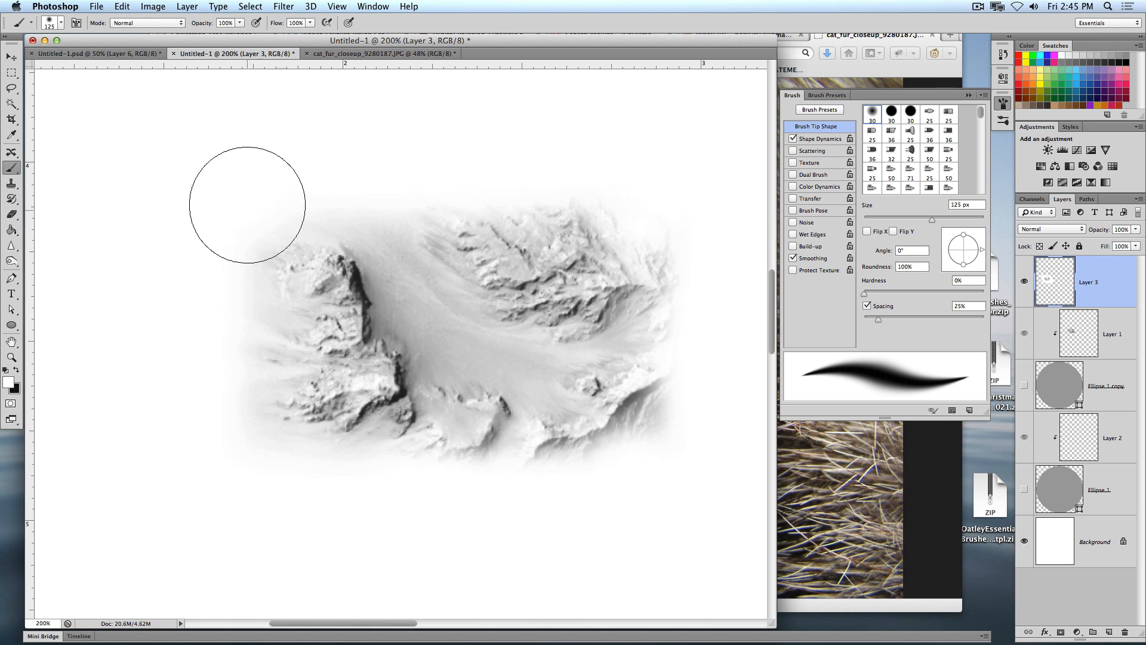
left_click_drag(272, 457, 289, 461)
left_click_drag(655, 504, 683, 265)
Set the rectangular marquee's feather to 0 px and select the whole faded mountain stamp with a margin around it
left_click(12, 72)
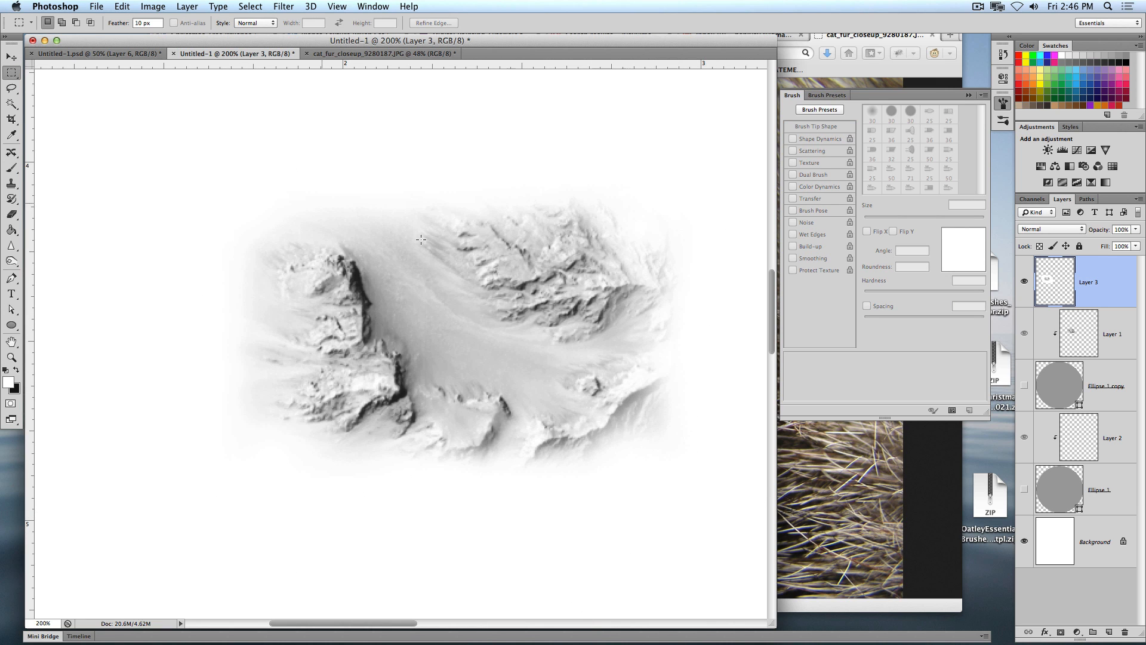
left_click_drag(201, 163, 699, 471)
left_click(122, 6)
left_click(146, 15)
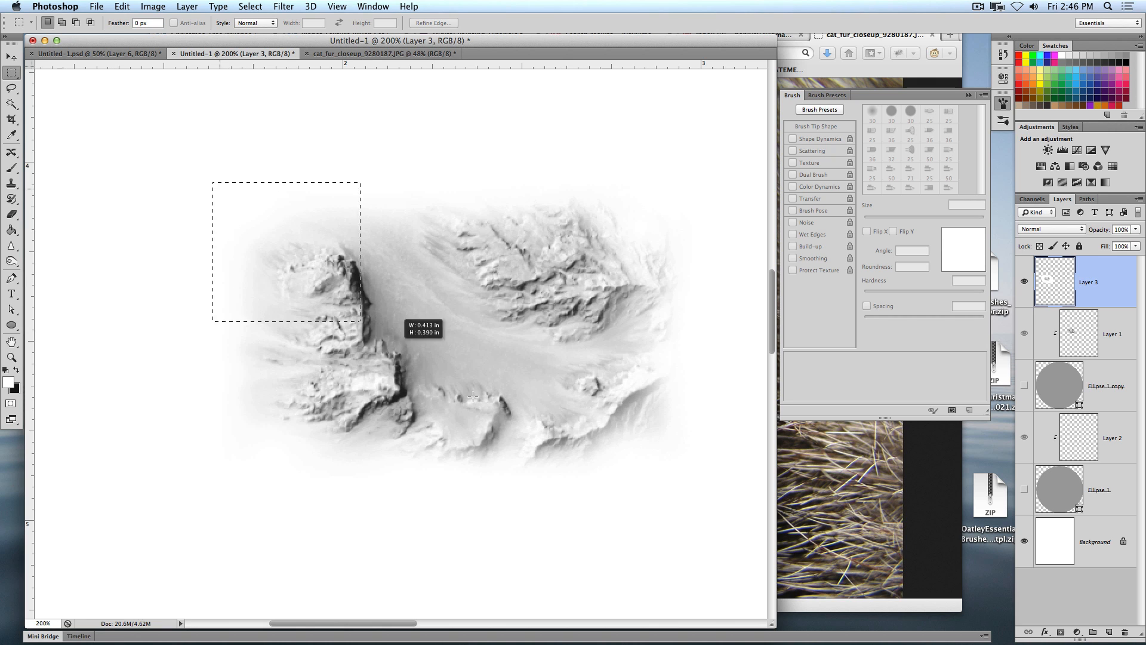
left_click_drag(472, 396, 710, 487)
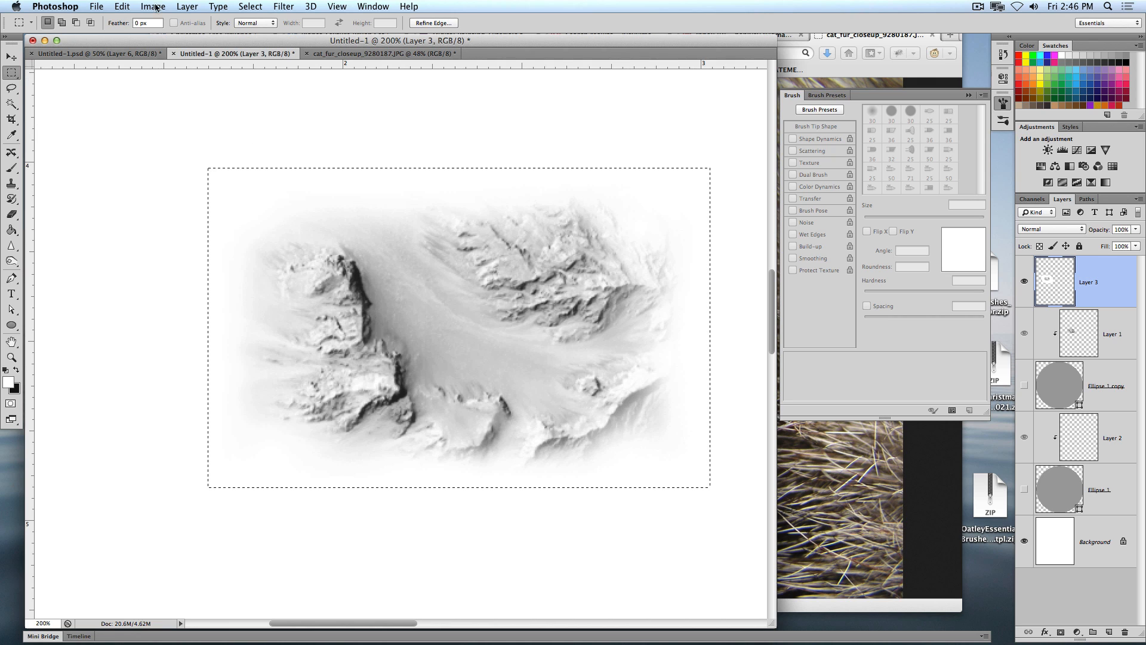
Define a brush preset from the selected hand-faded mountain stamp, keeping the suggested name, and deselect
left_click(154, 7)
mouse_move(129, 5)
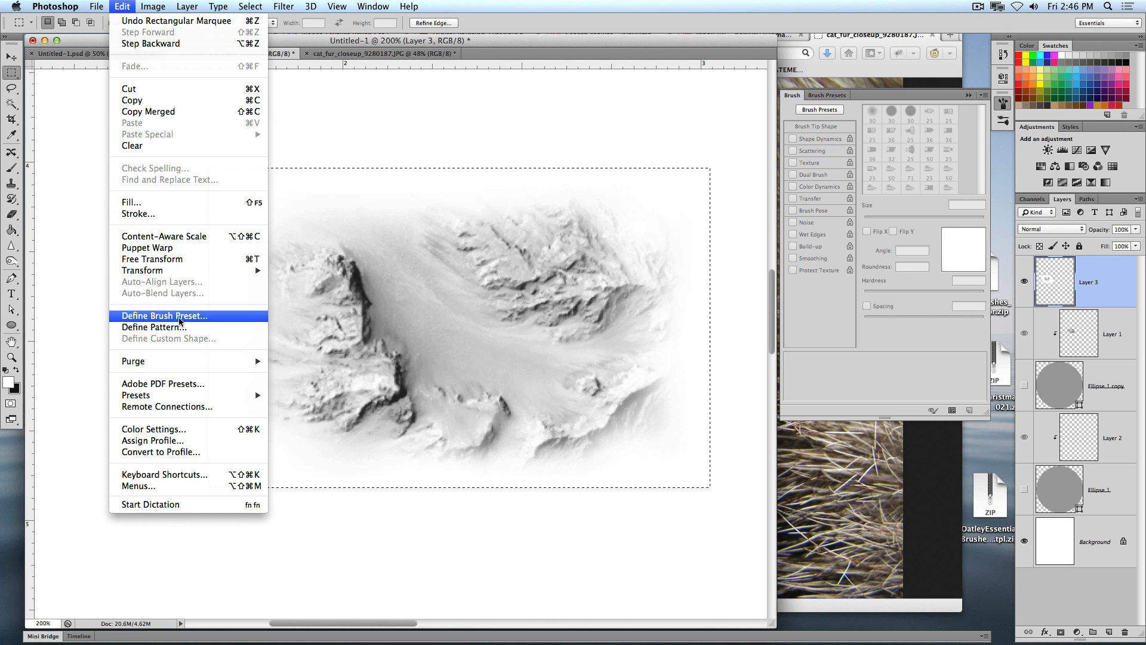
left_click(199, 315)
key("Return")
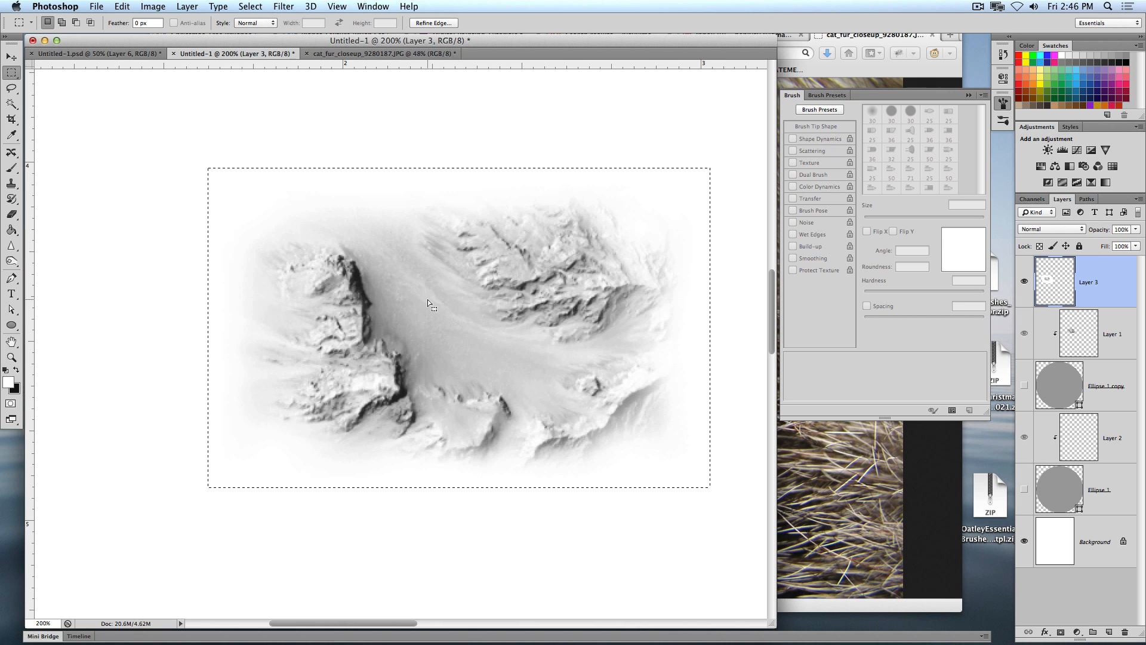
key("super+d")
Delete everything on Layer 3 and return to the Brush tool
key("super+a")
key("BackSpace")
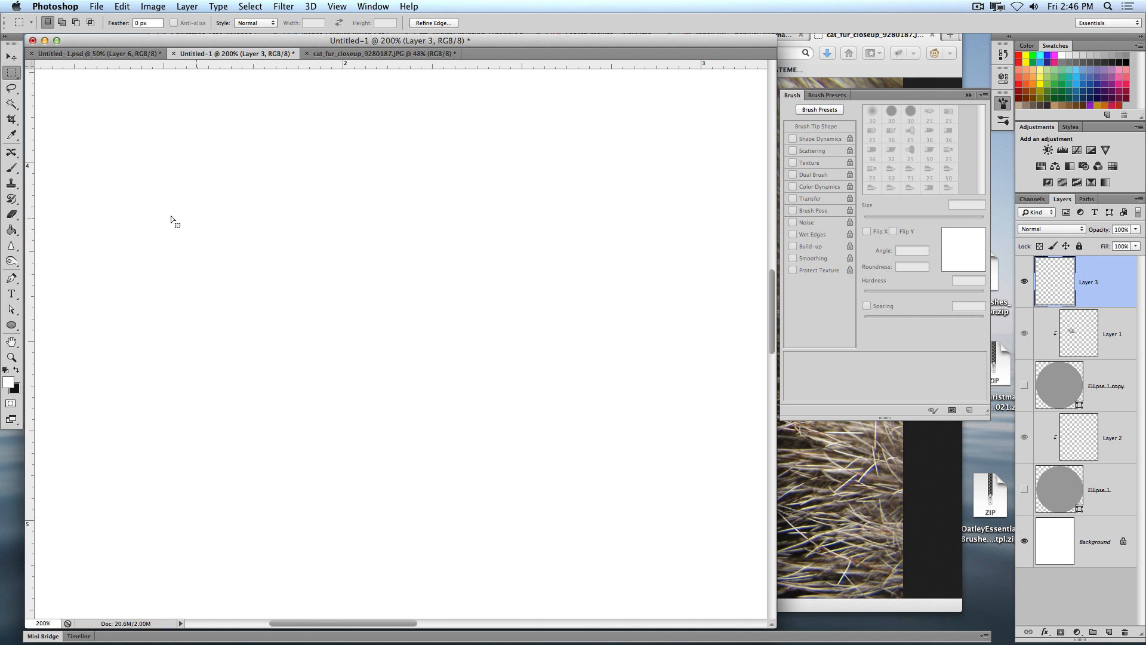
left_click(12, 168)
Choose the new 395 px mountain brush, reduce its size to 175 px and make black the foreground color
left_click(61, 23)
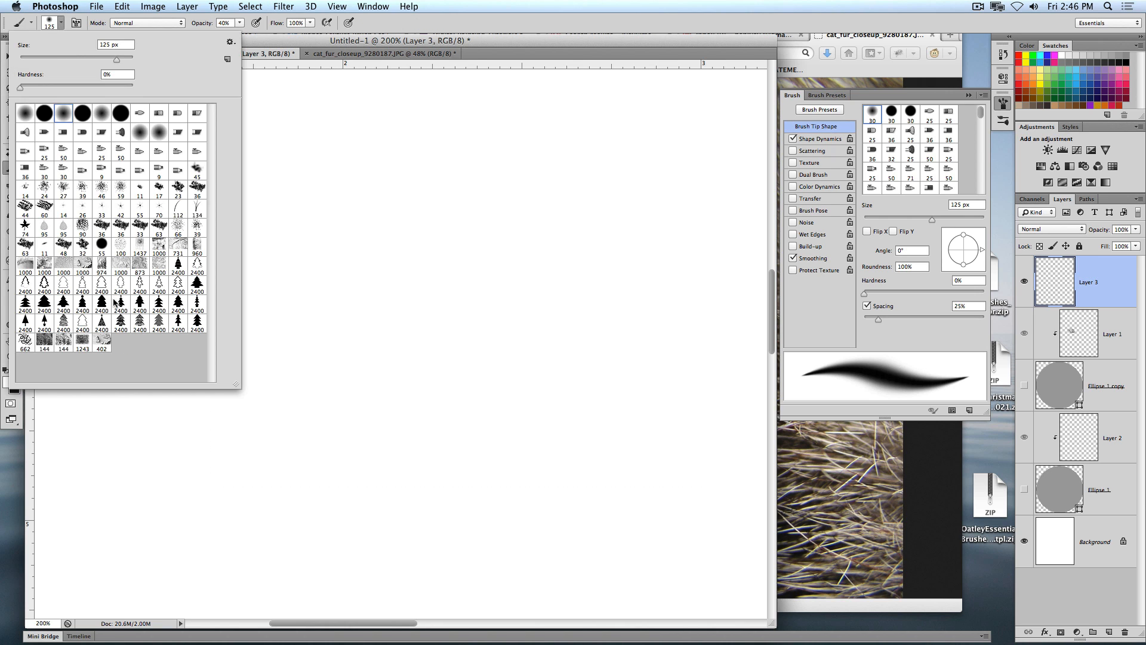
left_click(123, 347)
left_click(436, 310)
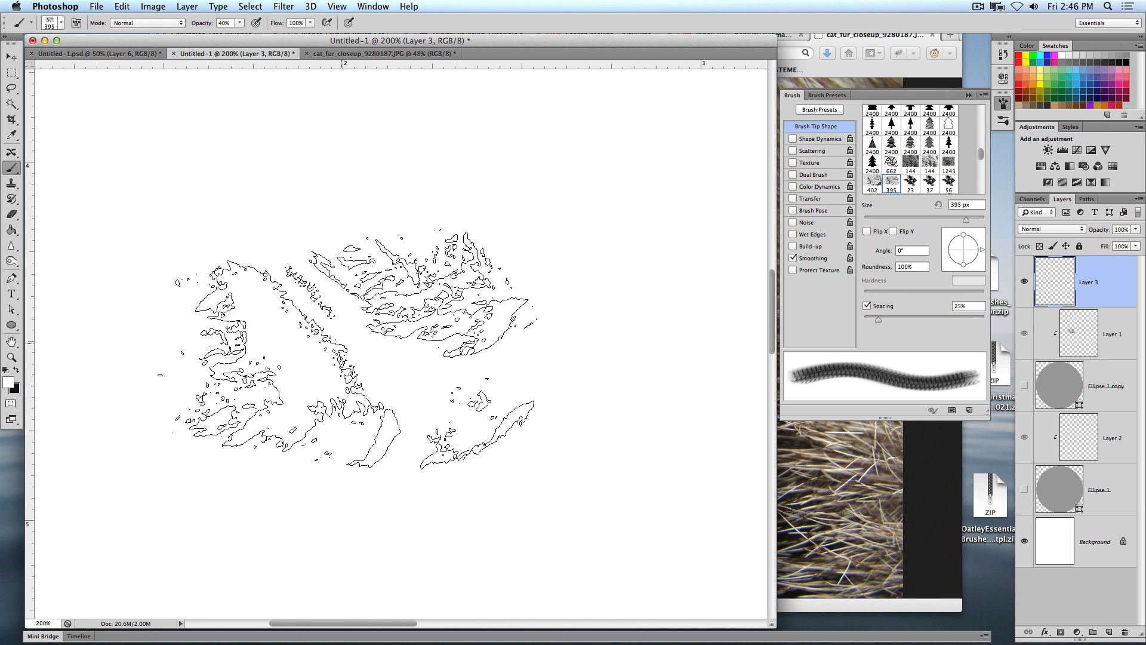
key("bracketleft")
key("bracketleft")
key("bracketleft")
key("bracketleft")
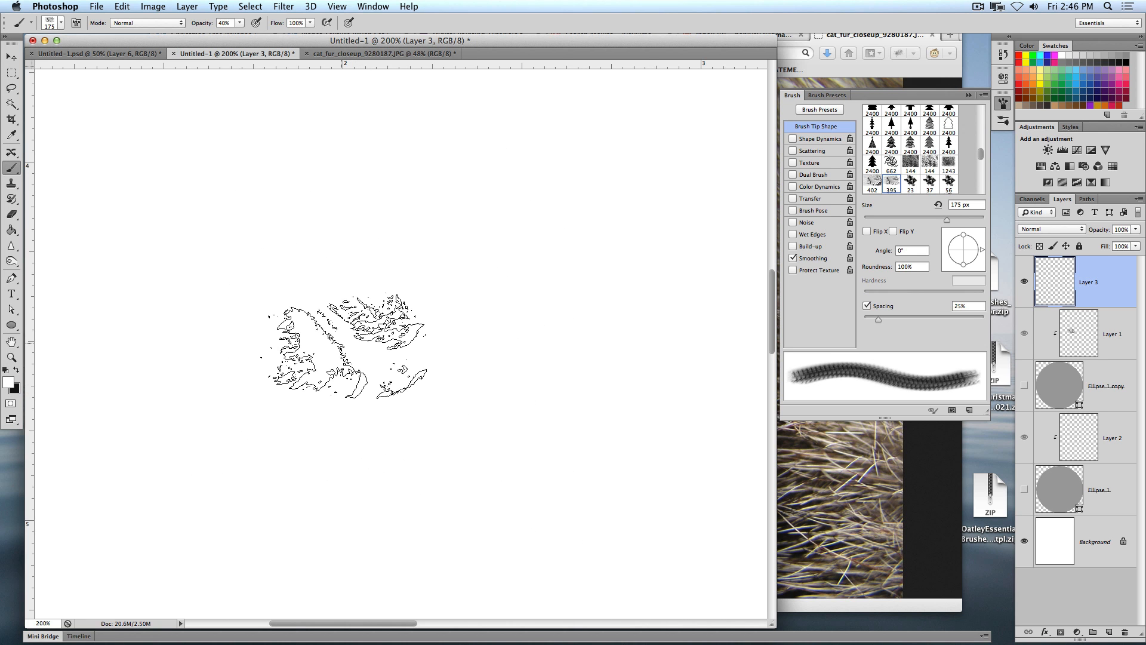
key("x")
Stamp the mountain brush repeatedly at 40% opacity across Layer 3, overlapping the stamps into one continuous mountain range
left_click(256, 212)
left_click(367, 270)
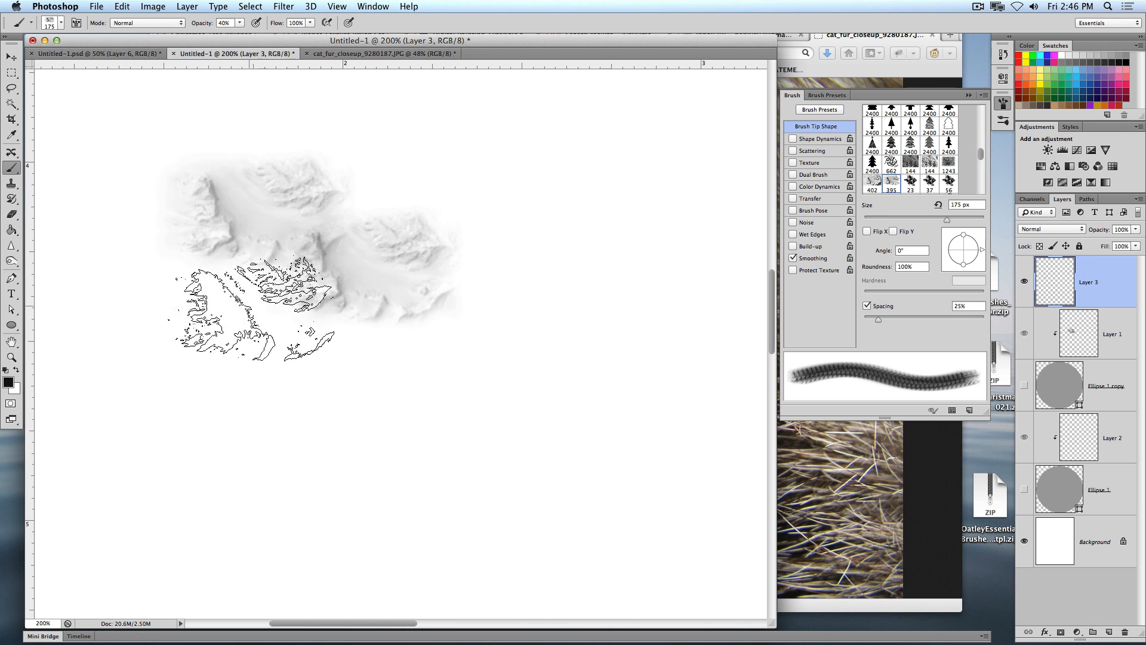
left_click(249, 305)
left_click(366, 400)
left_click(424, 349)
left_click(513, 252)
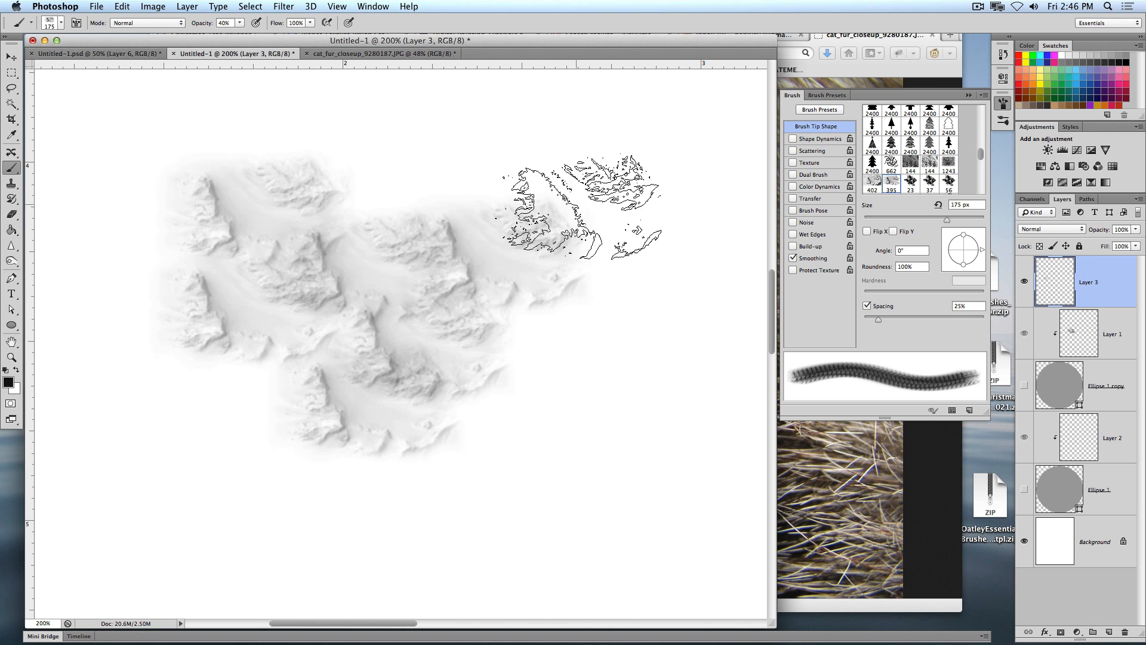
left_click(395, 143)
left_click(367, 209)
left_click(546, 140)
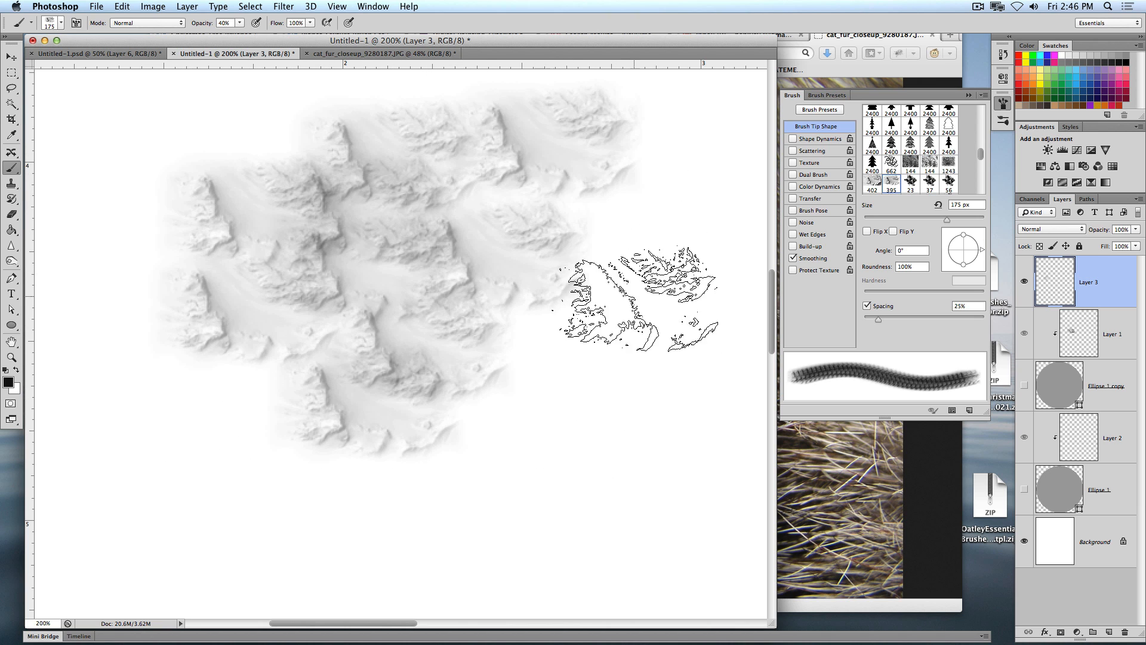
left_click(634, 297)
left_click(557, 358)
left_click(529, 448)
left_click(428, 511)
left_click(334, 493)
left_click(262, 432)
left_click(157, 430)
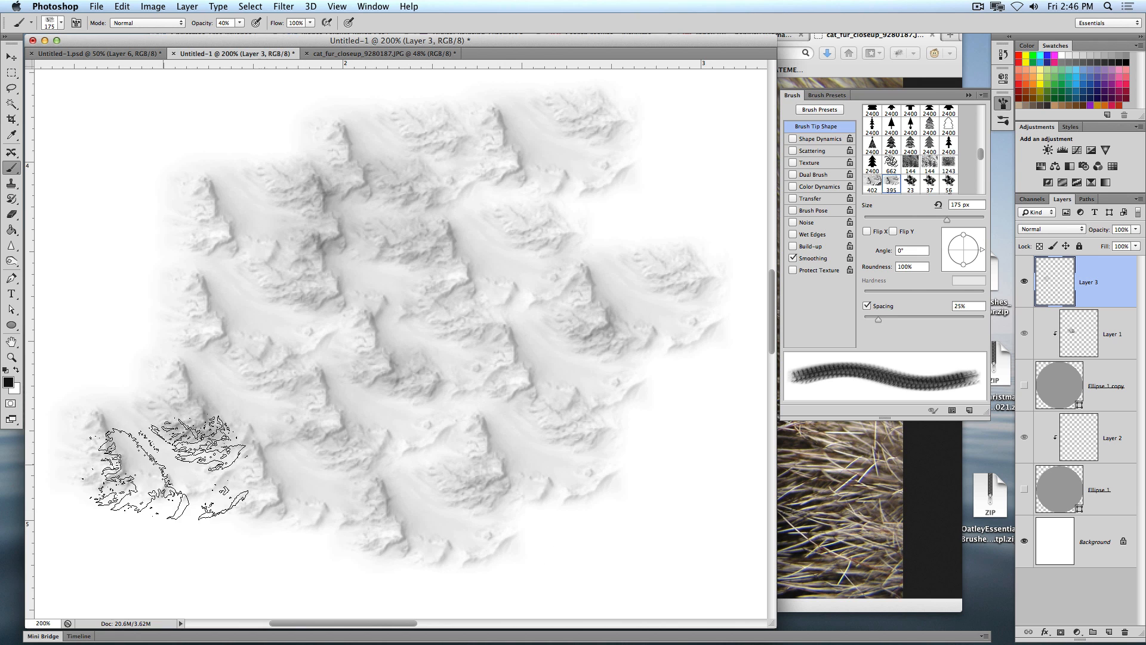
Close the still-life painting Untitled-1.psd without saving its changes and reopen it from the recent files
left_click(96, 53)
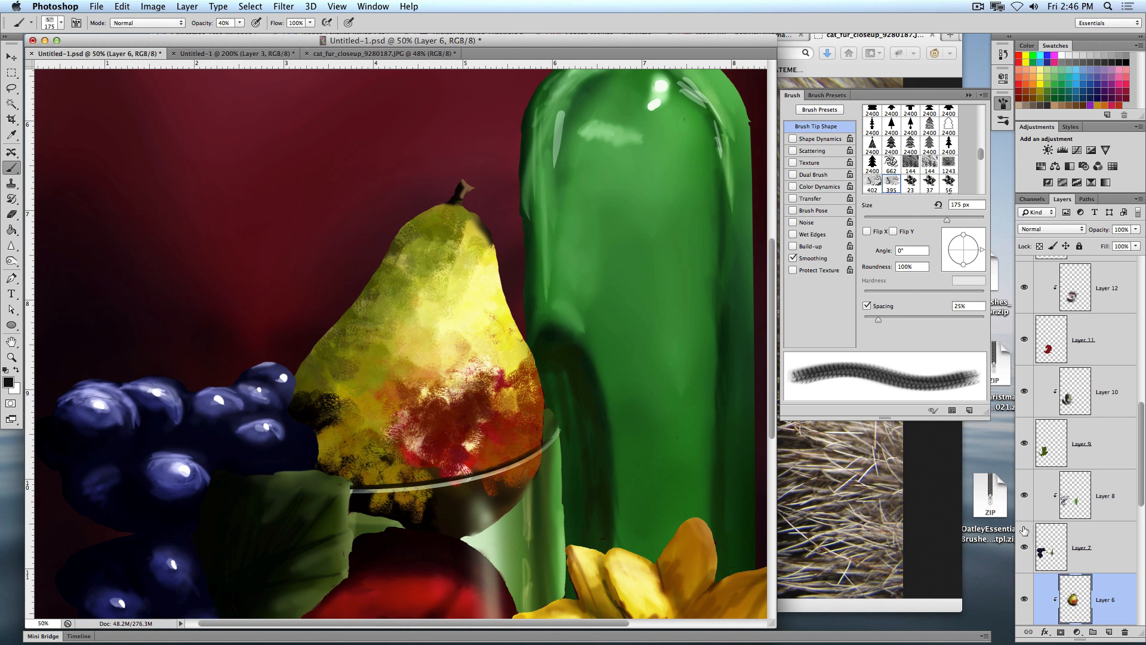
mouse_move(647, 438)
left_mouse_down()
mouse_move(584, 361)
mouse_move(666, 414)
left_mouse_up()
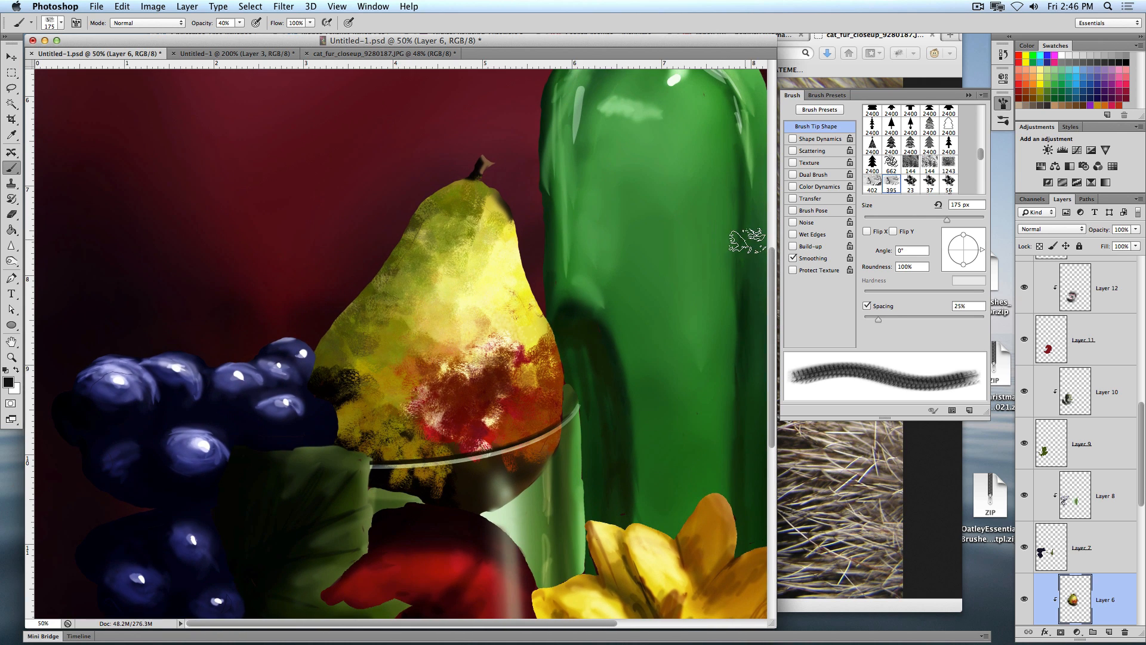
key("super+w")
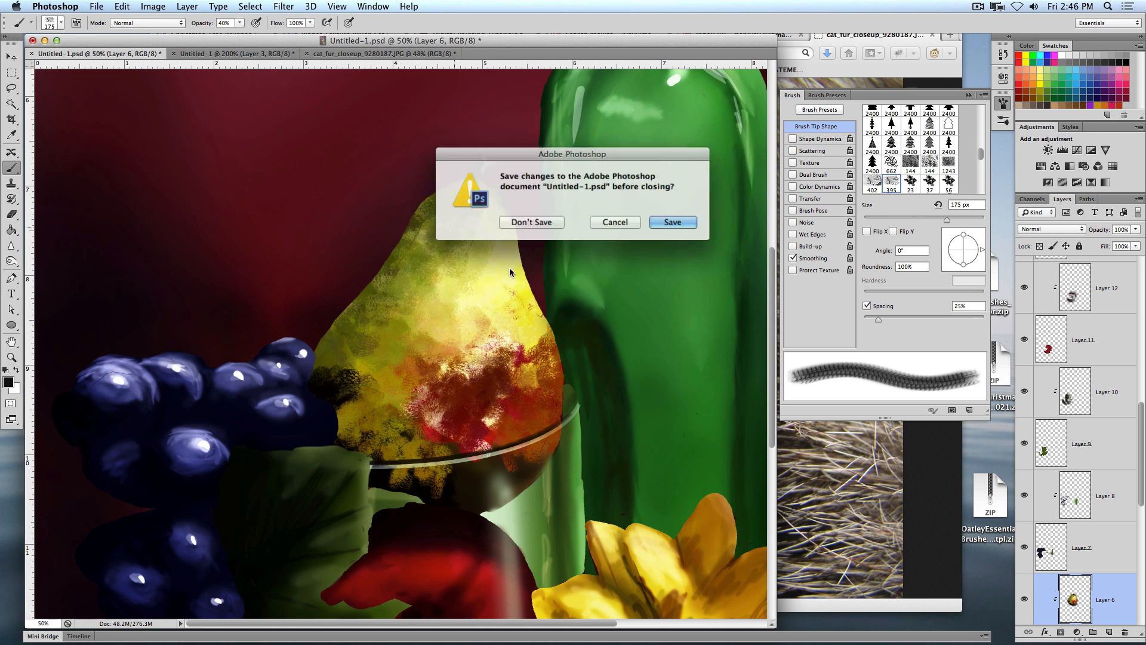
left_click(530, 223)
left_click(89, 6)
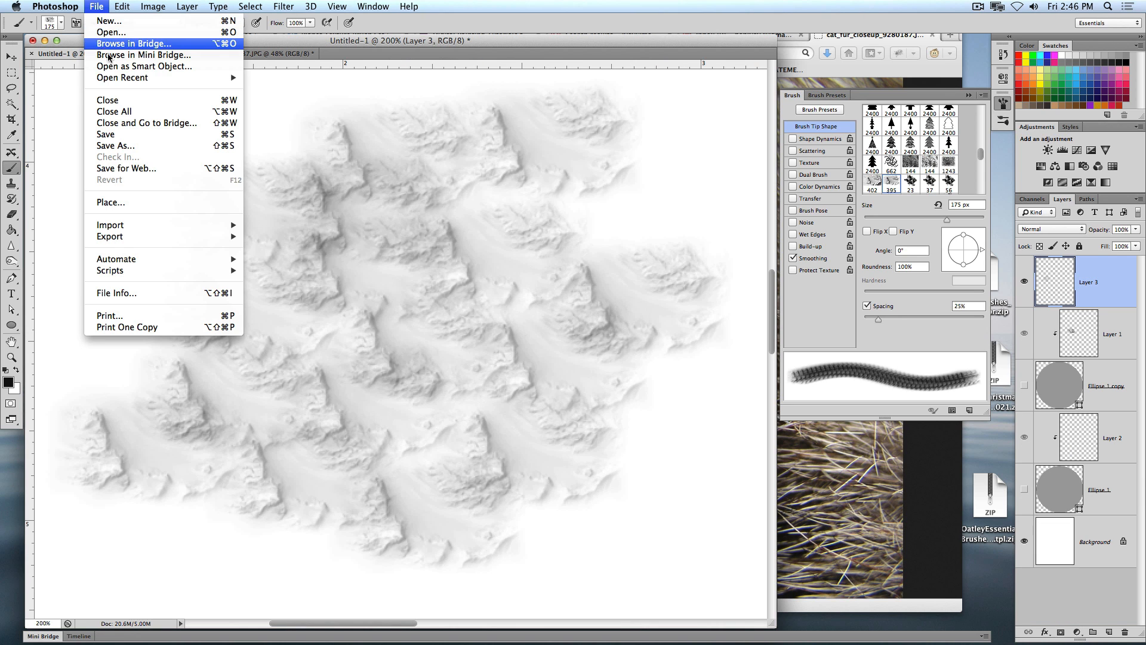
mouse_move(119, 77)
left_click(388, 90)
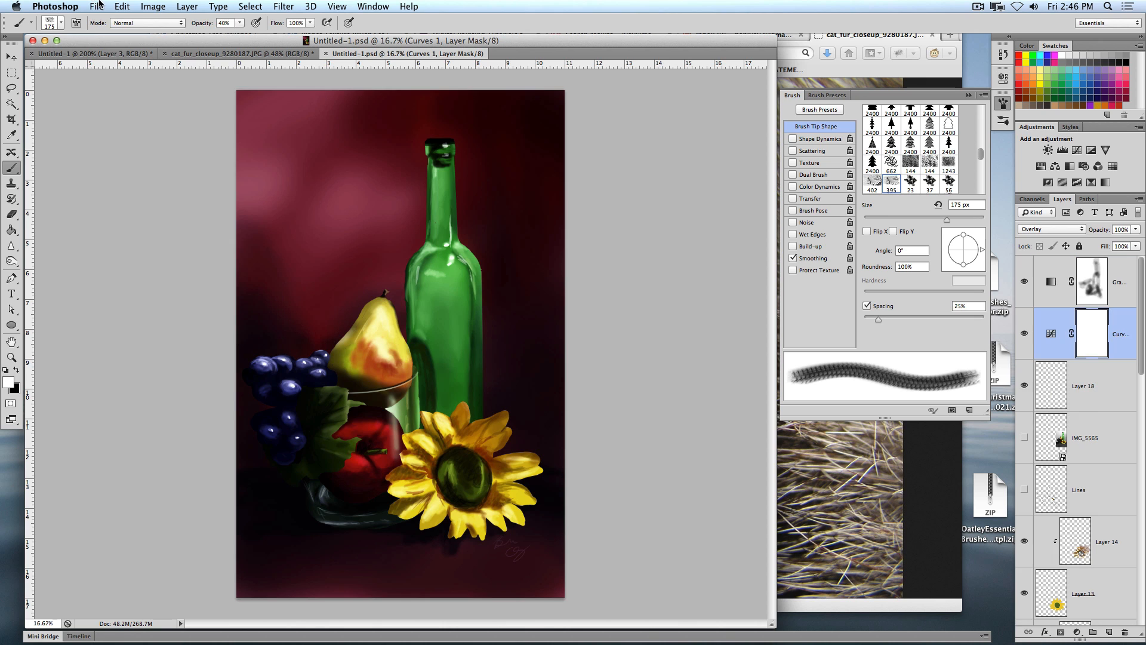
Enlarge the mountain brush to 500 px for use on the pear
left_click(96, 4)
left_click(96, 4)
key("super+equal")
key("super+equal")
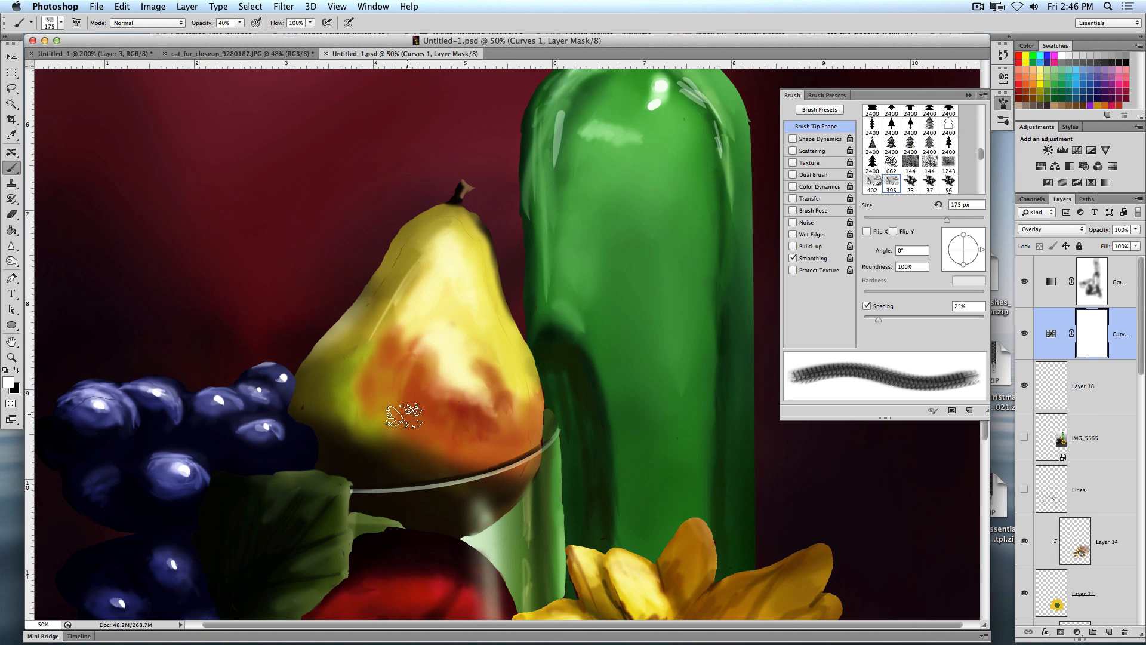
key("bracketright")
key("bracketright")
key("bracketright")
key("bracketright")
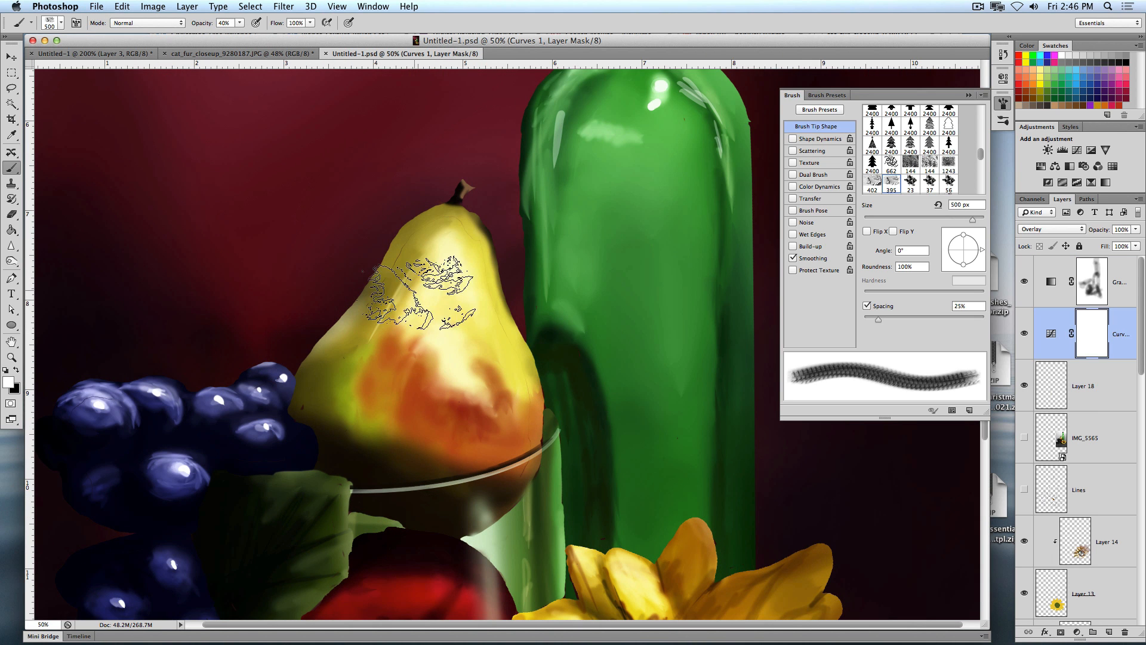
Add a new layer directly above Layer 6, the clipped pear shading layer
scroll(418, 292, "down", 1)
scroll(1091, 620, "down", 3)
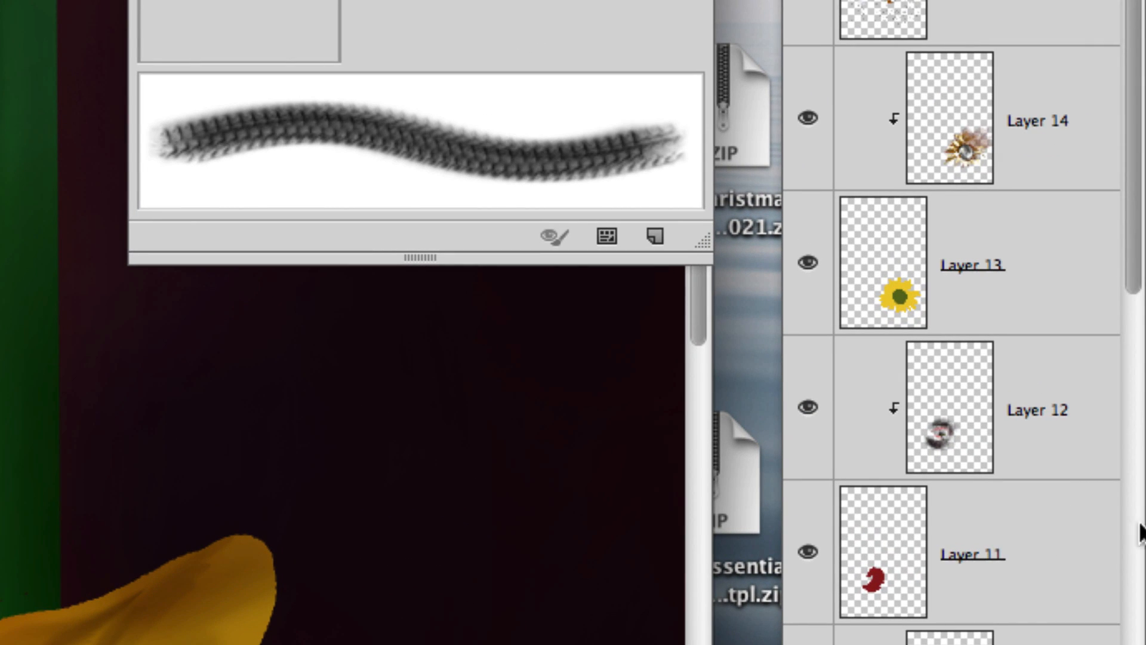
scroll(1050, 525, "down", 8)
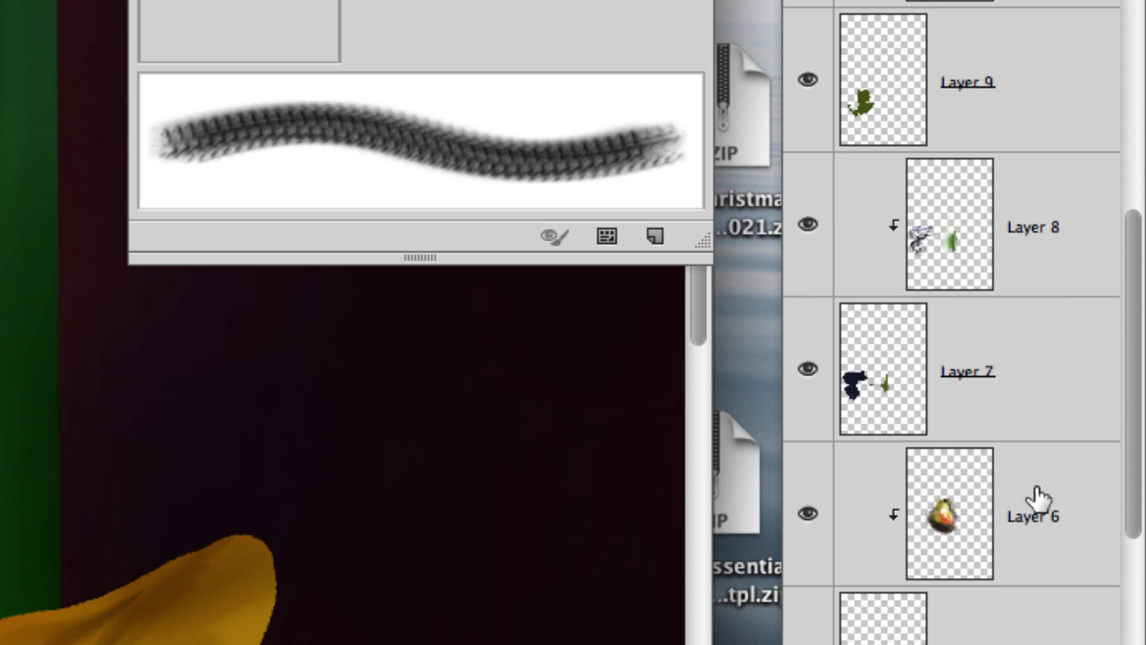
left_click(1036, 496)
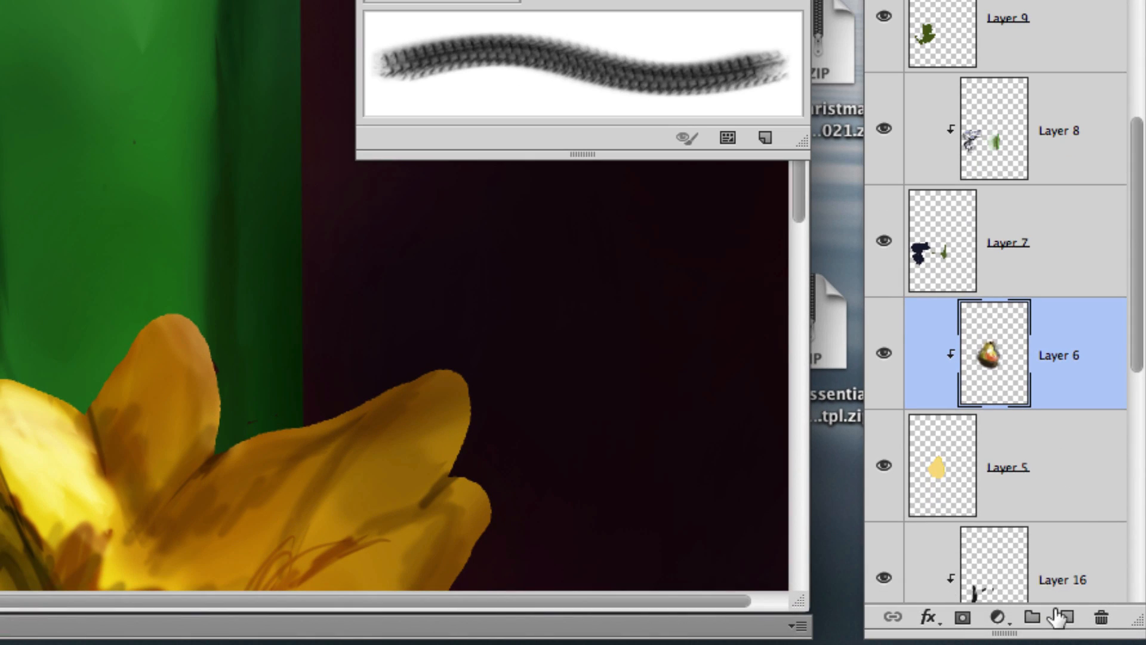
left_click(1067, 617)
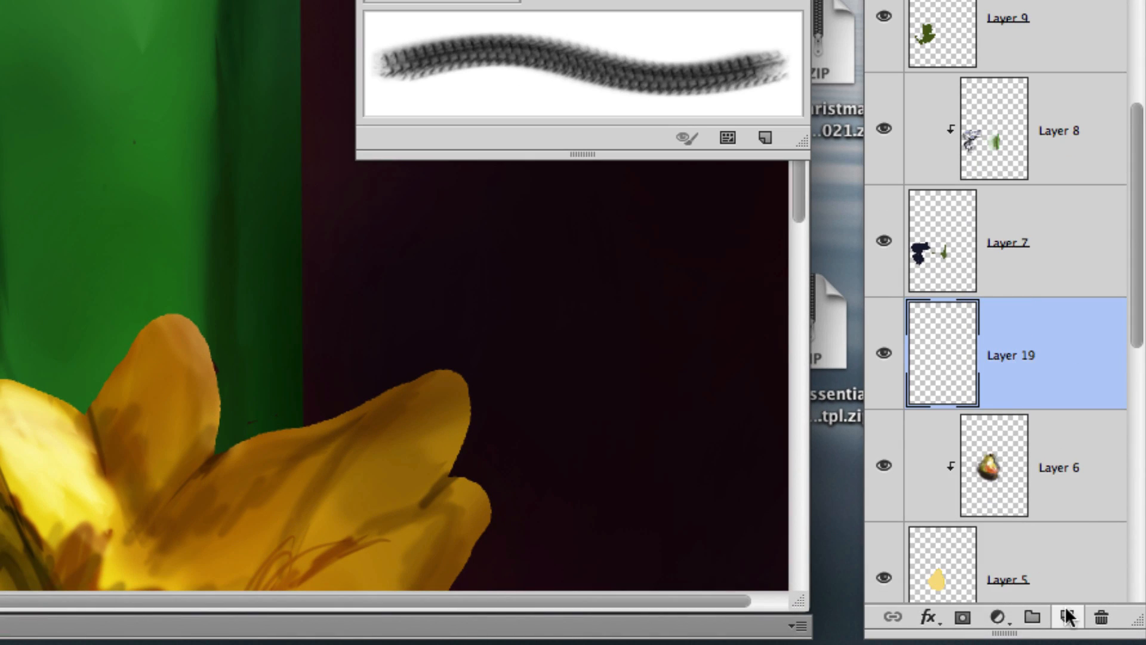
Clip Layer 19 to the pear shading layer and stamp the 600 px mountain brush repeatedly across the pear
left_click(1046, 401, "alt")
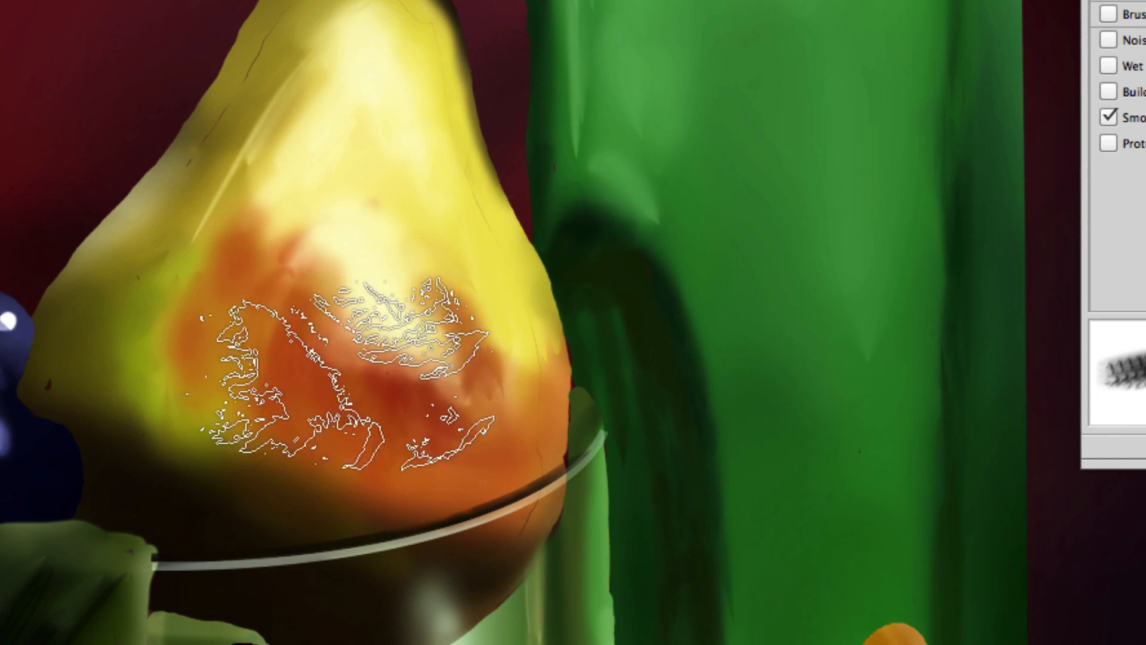
left_click(421, 358)
left_click(468, 246)
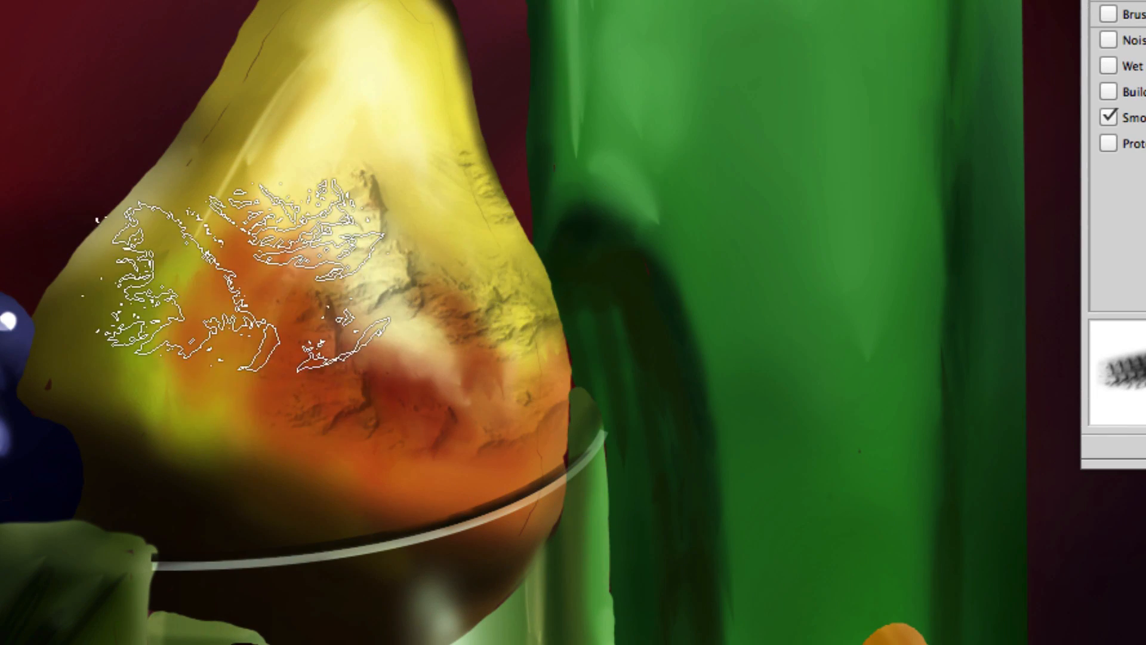
left_click(235, 281)
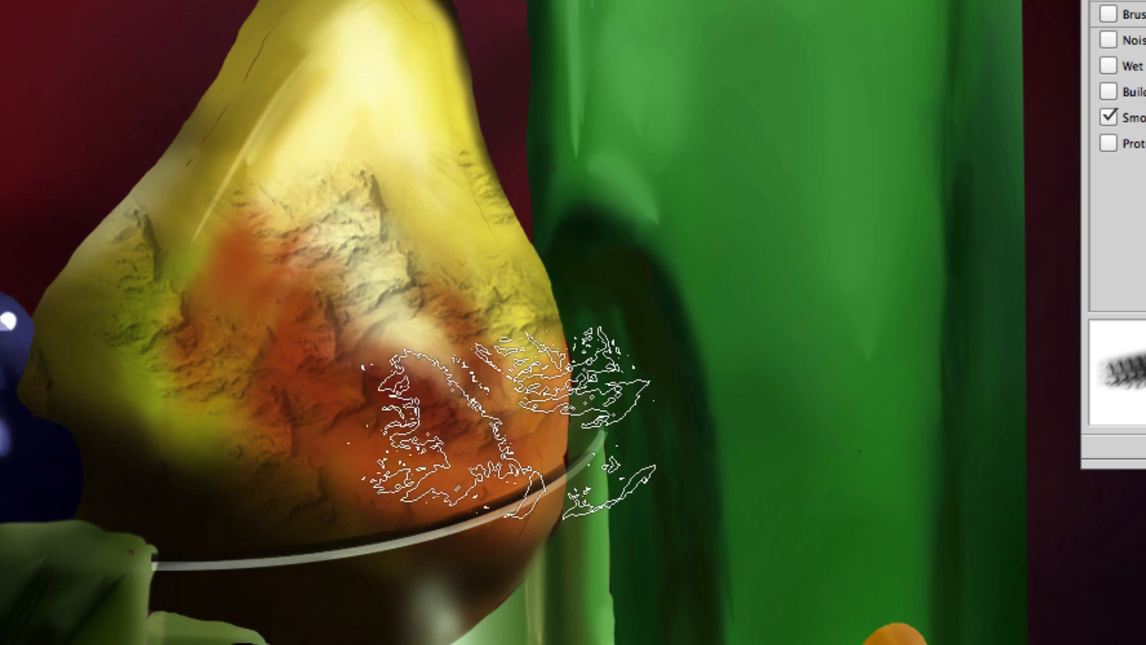
left_click(358, 126)
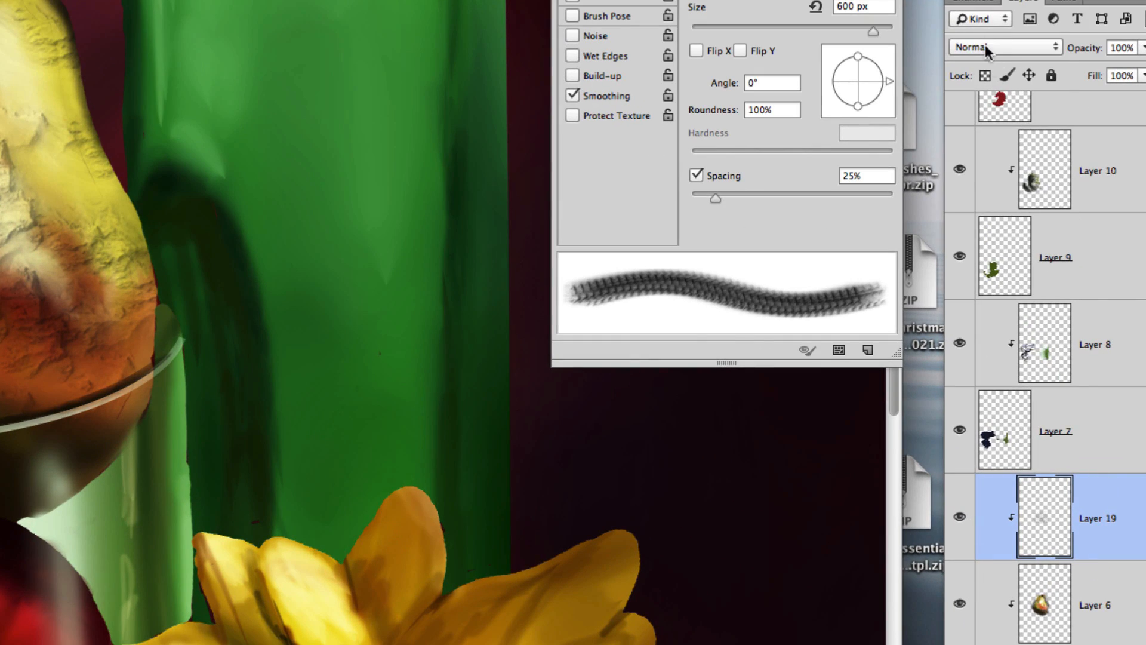
Try the Multiply, Soft Light and Screen blend modes on Layer 19, return it to Normal and undo the mountain stamps
left_click(985, 47)
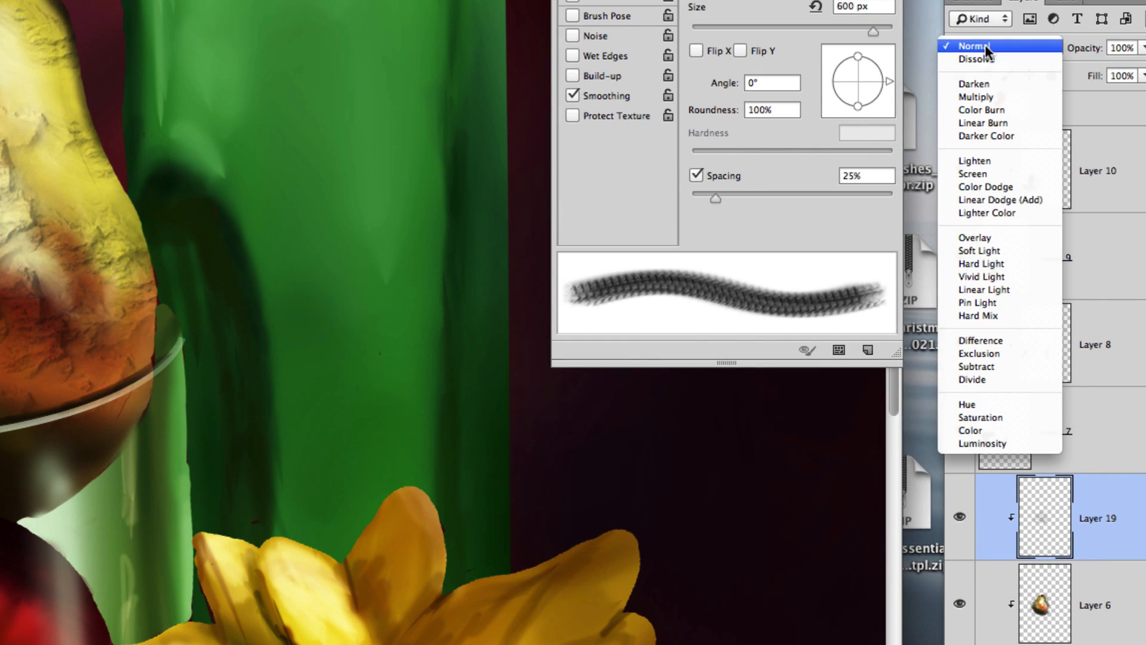
left_click(998, 94)
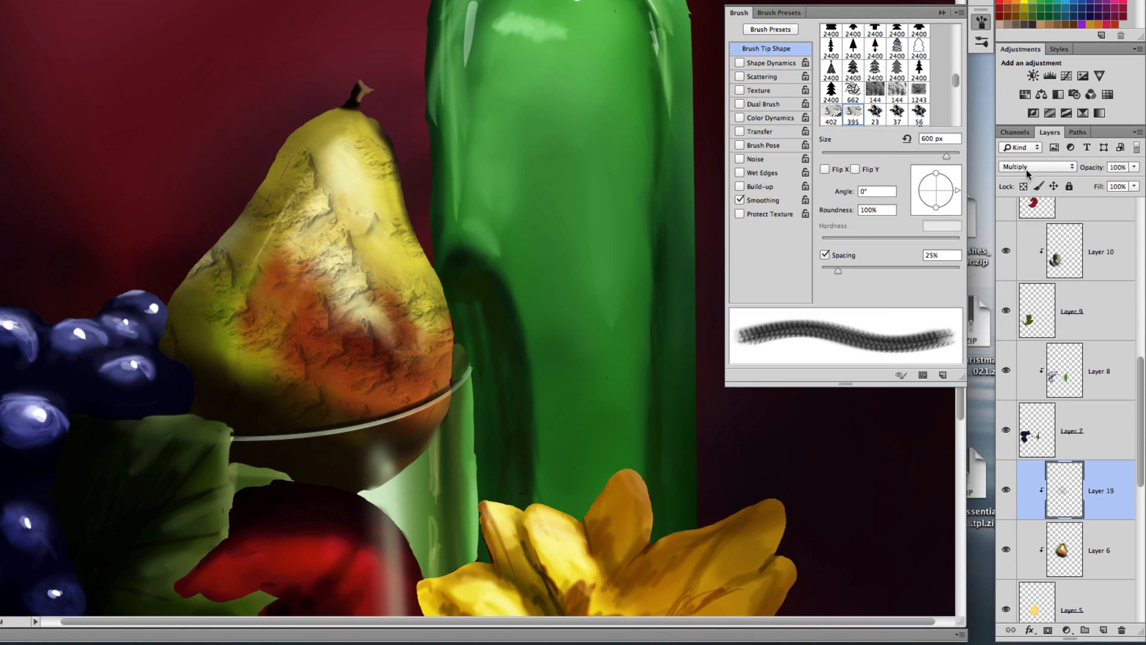
left_click(1032, 150)
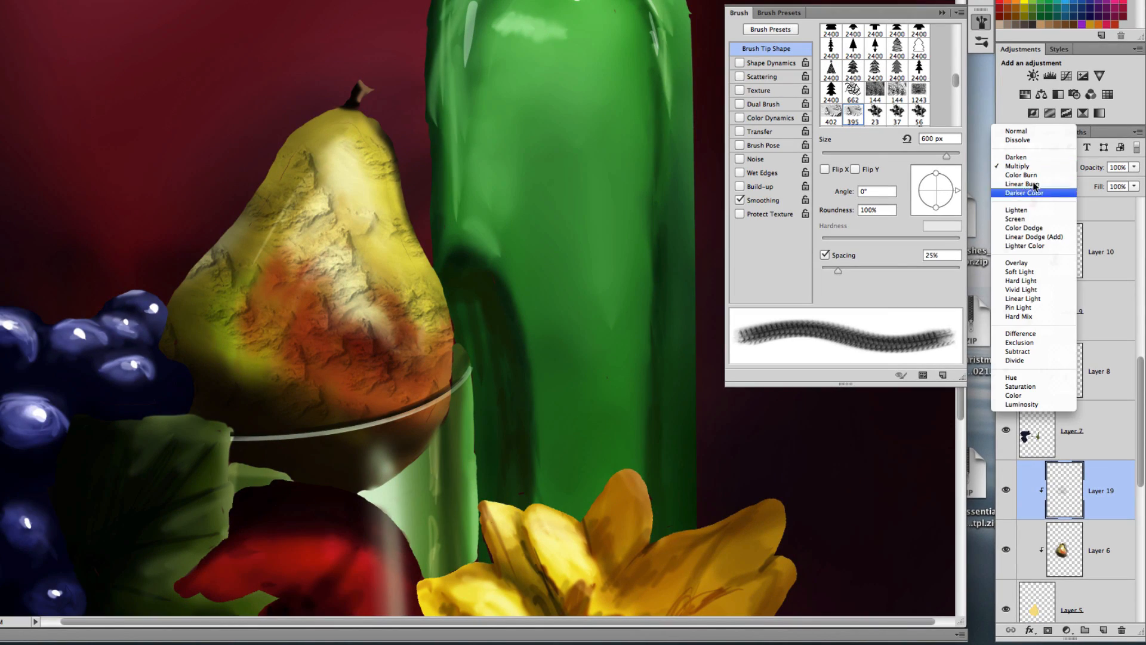
left_click(1040, 272)
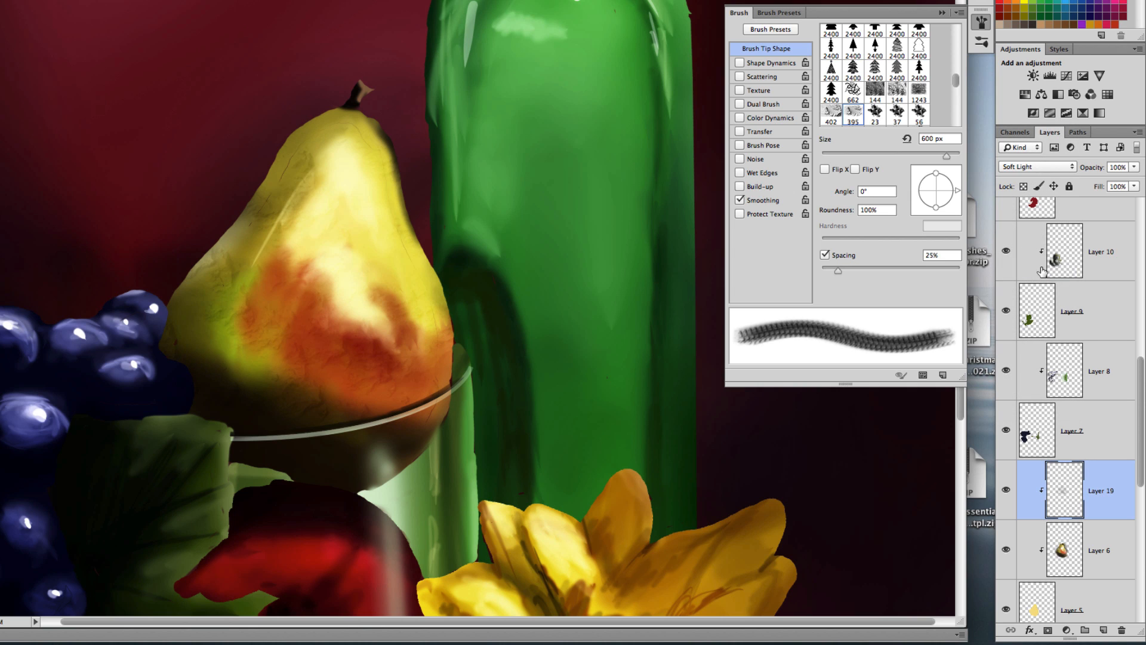
left_click(1011, 171)
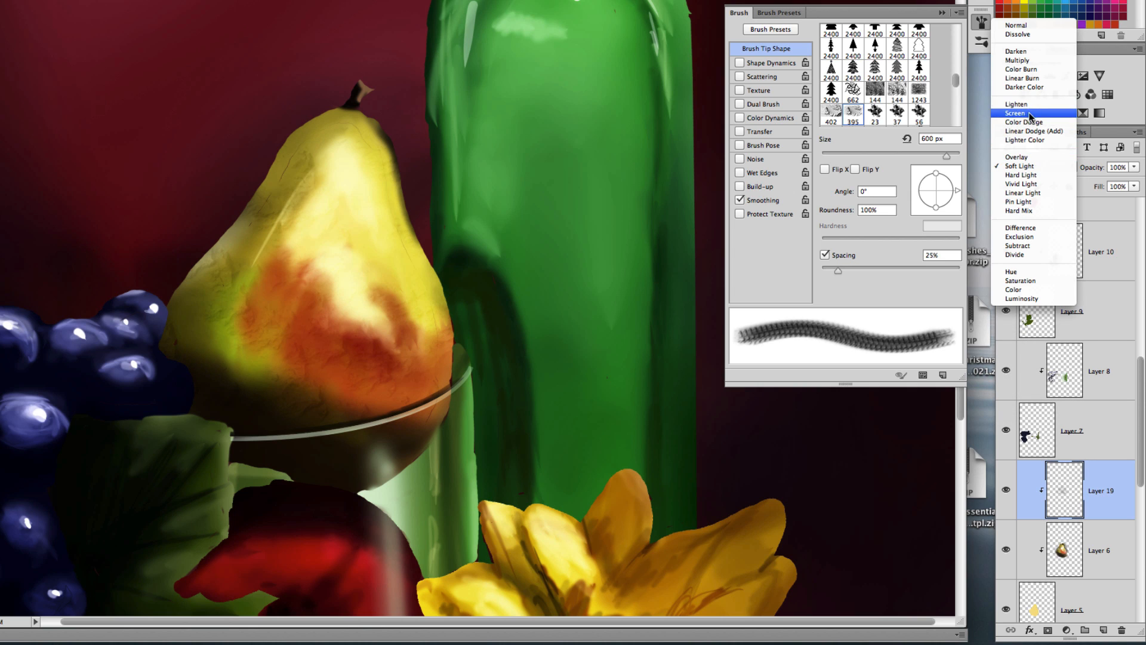
left_click(1032, 116)
left_click(1026, 165)
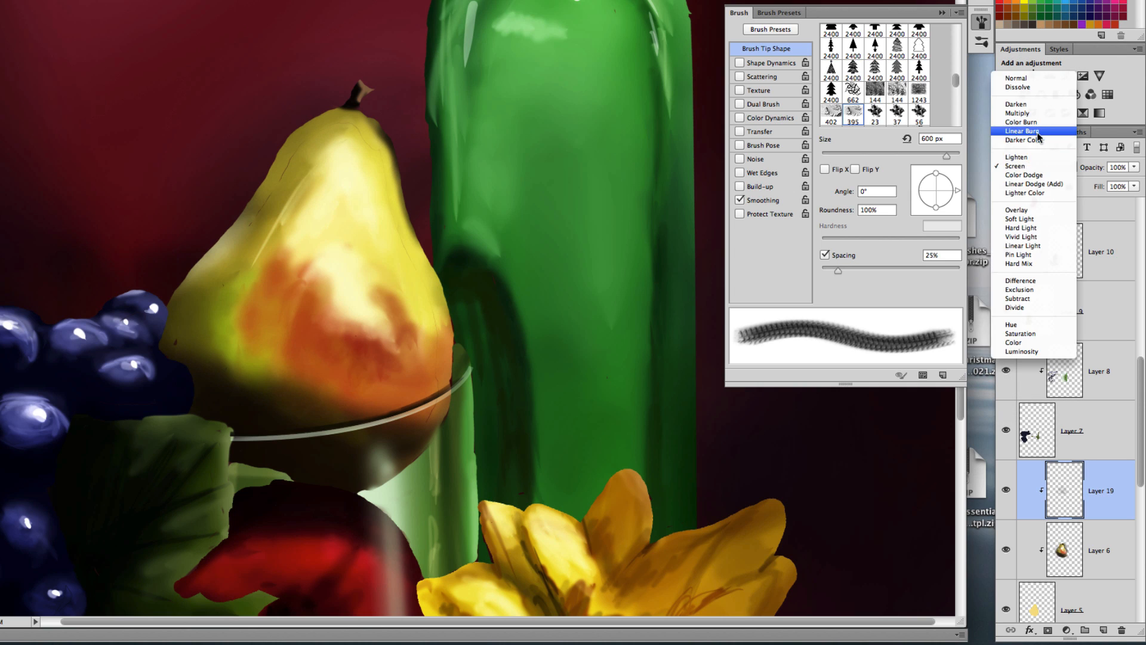
left_click(1039, 118)
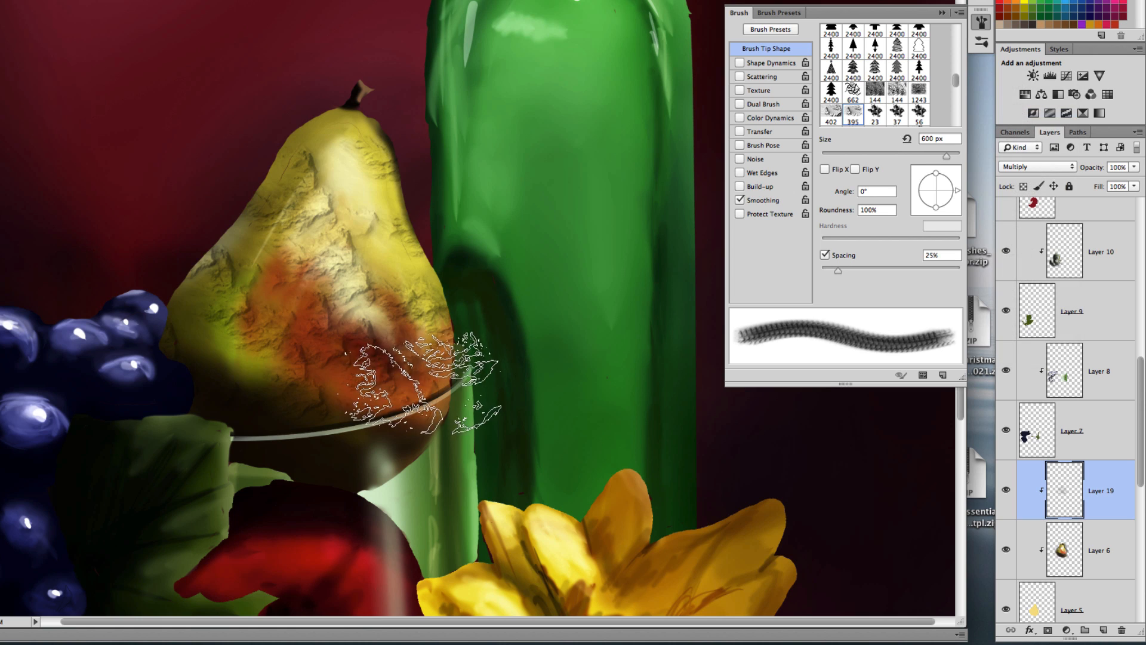
left_click(1020, 167)
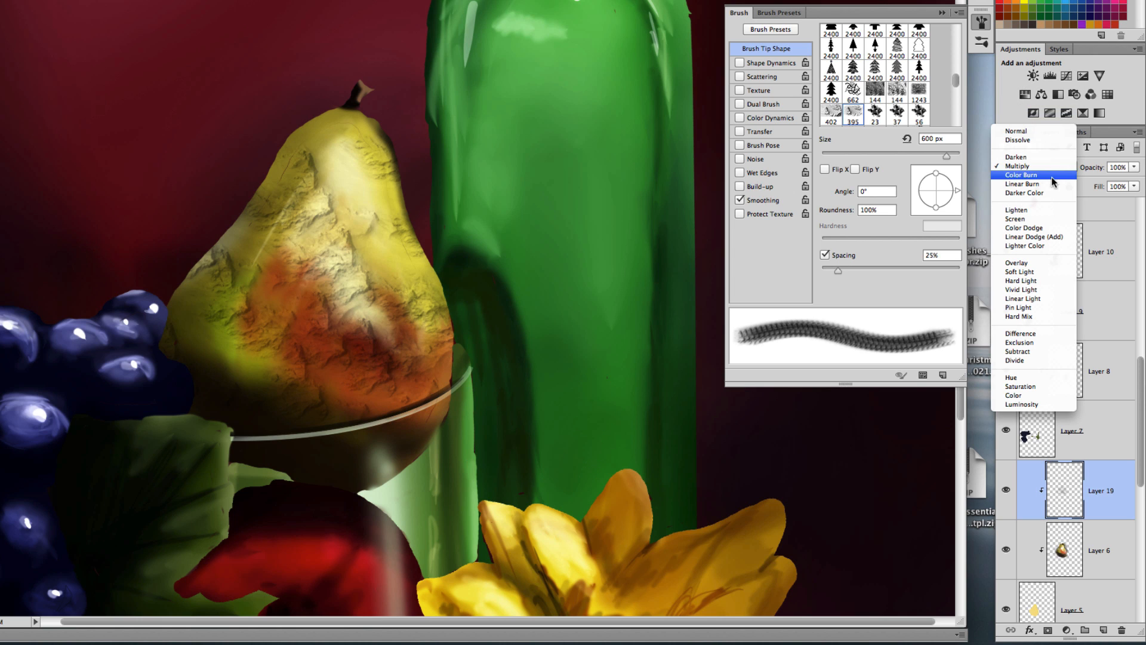
left_click(1037, 130)
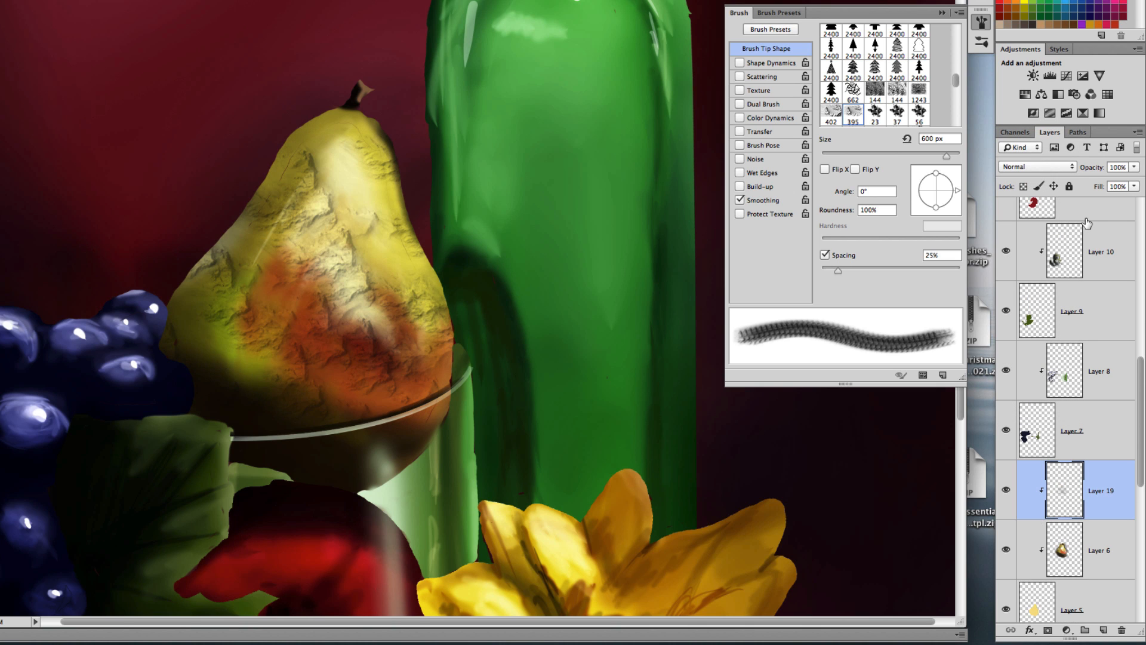
key("alt+super+z")
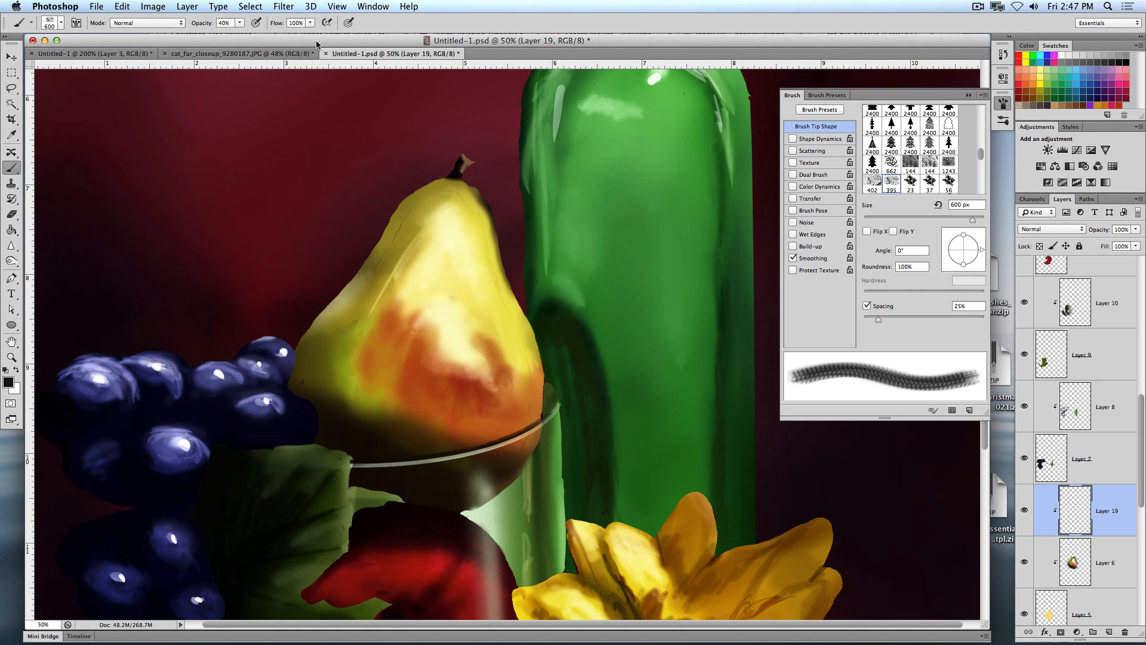
Switch to Firefox and run a web image search for "cement texture"
mouse_move(294, 642)
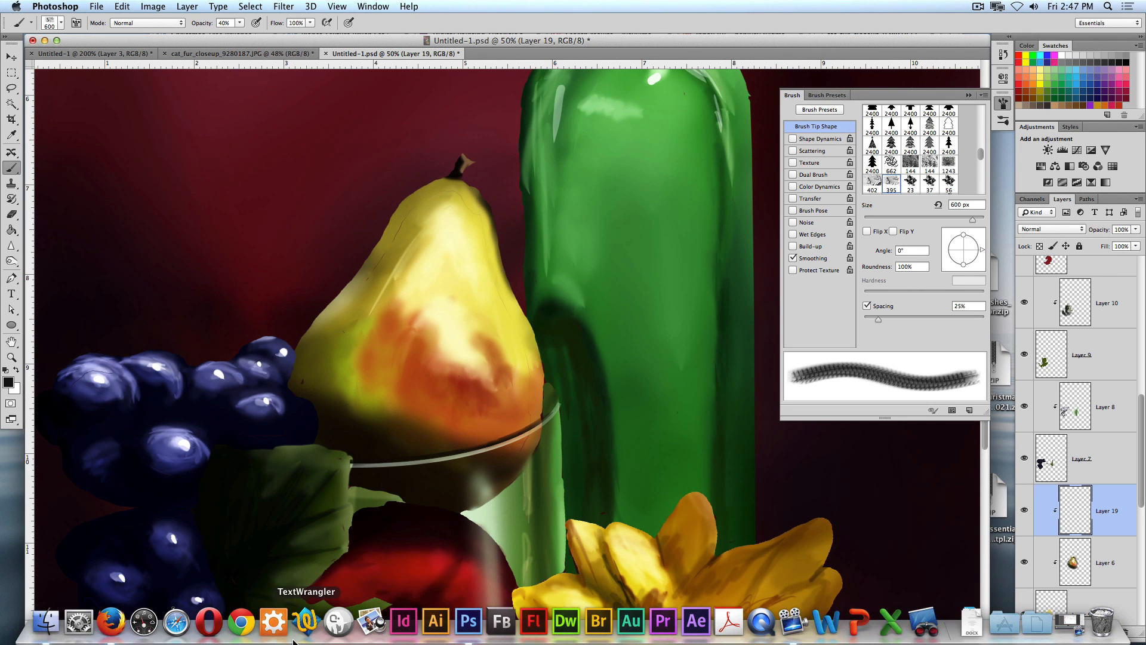
left_click(112, 622)
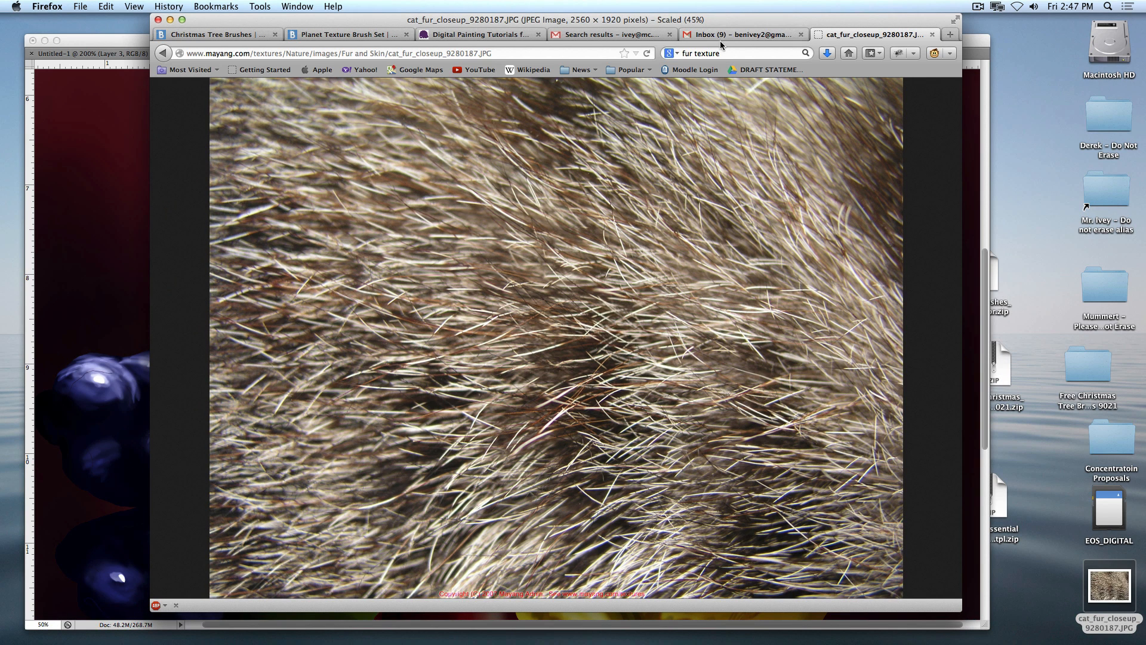
type("cement ")
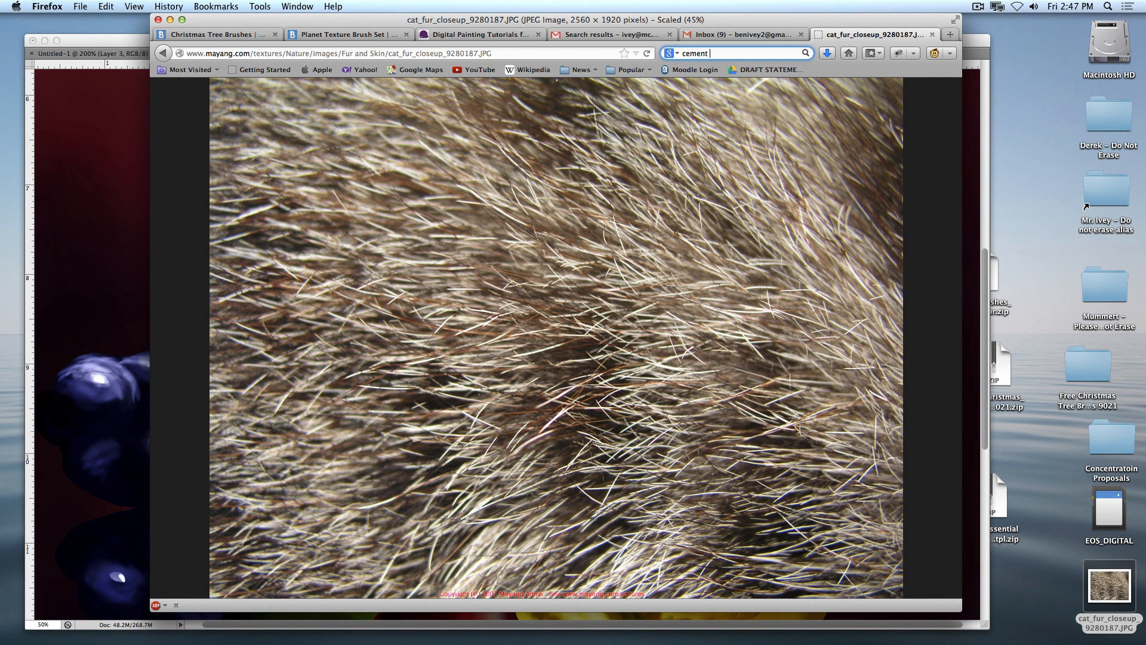
type("texture")
key("Return")
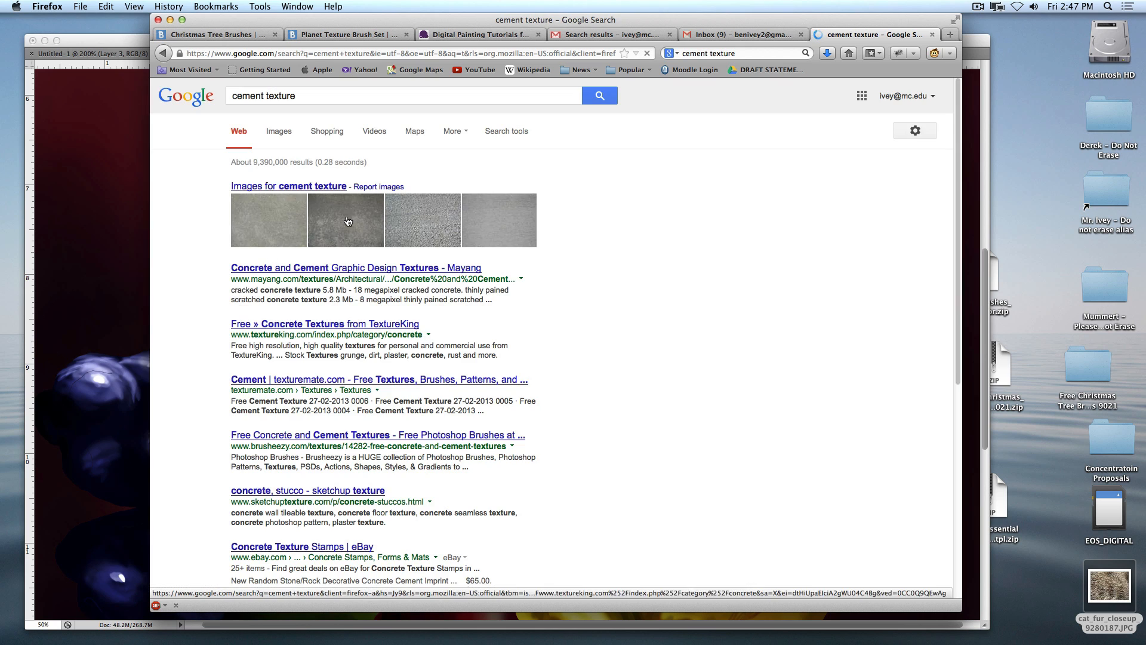
left_click(311, 190)
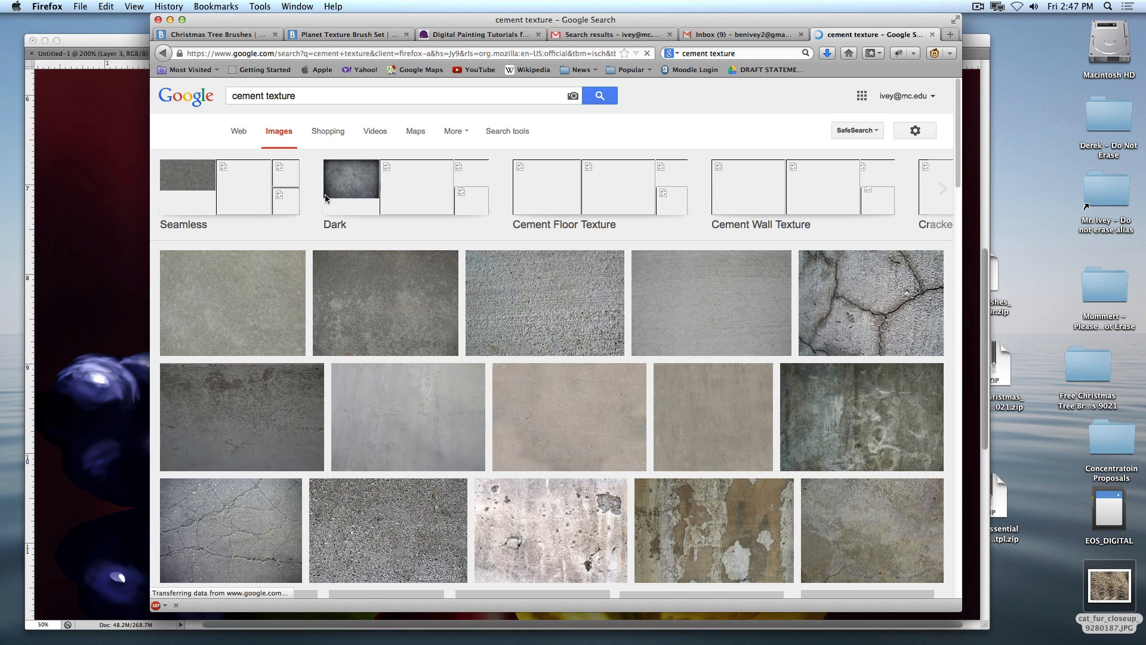
Save the enlarged preview of TextureKing's rough concrete texture to the desktop and open the image in Photoshop
left_click(566, 356)
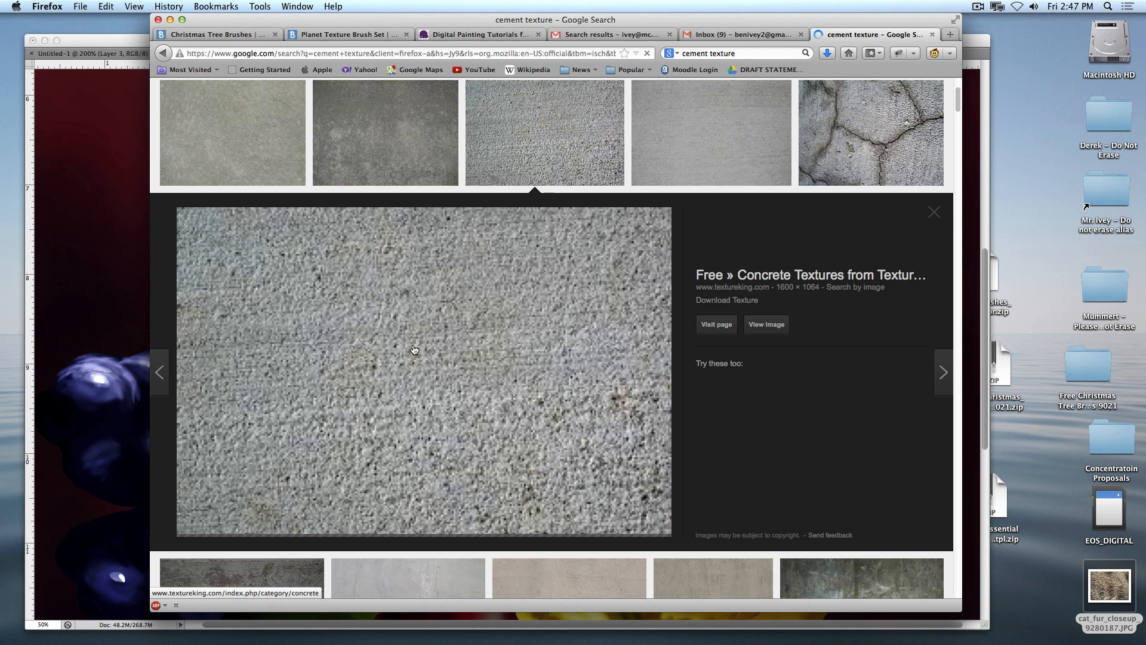
left_click(599, 349)
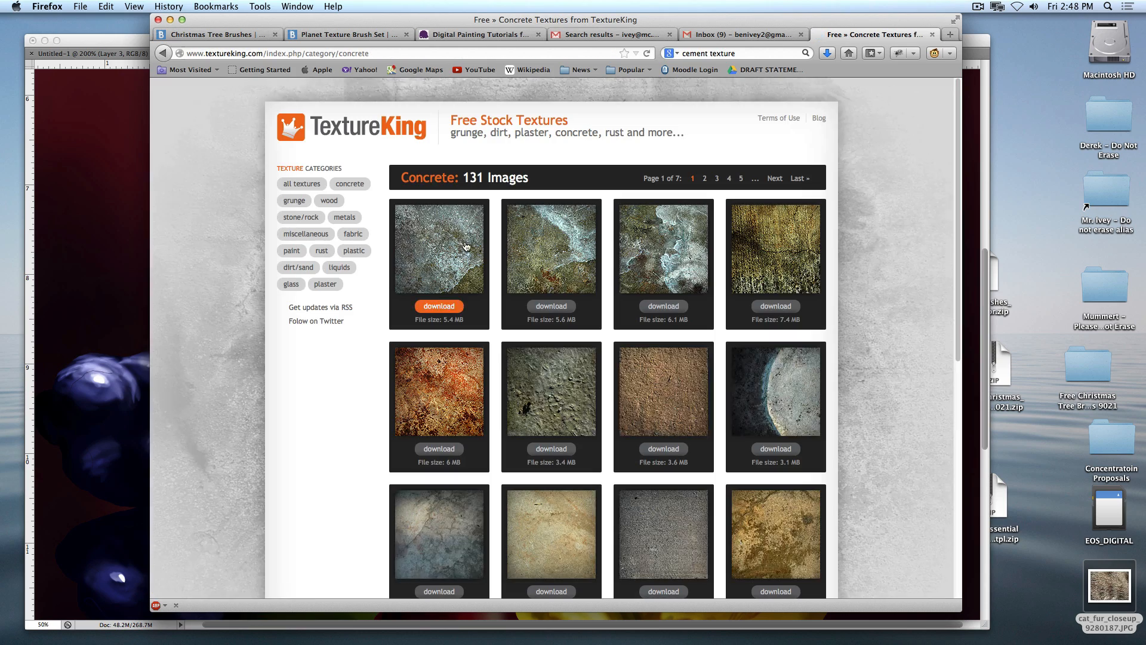
left_click(165, 55)
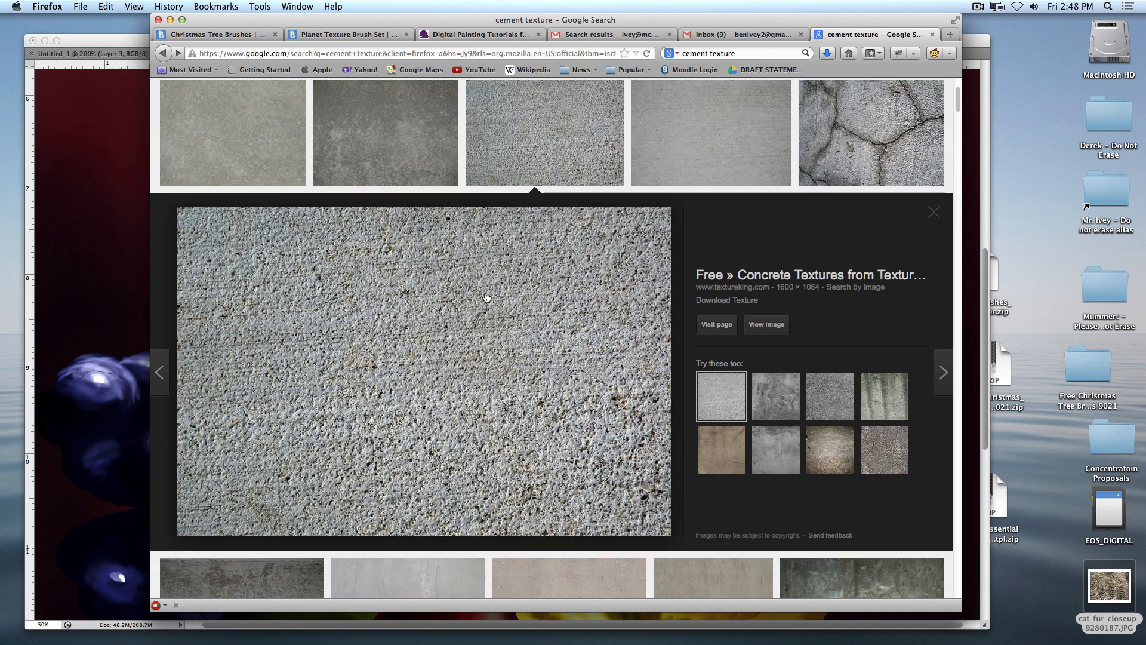
left_click_drag(583, 400, 1025, 296)
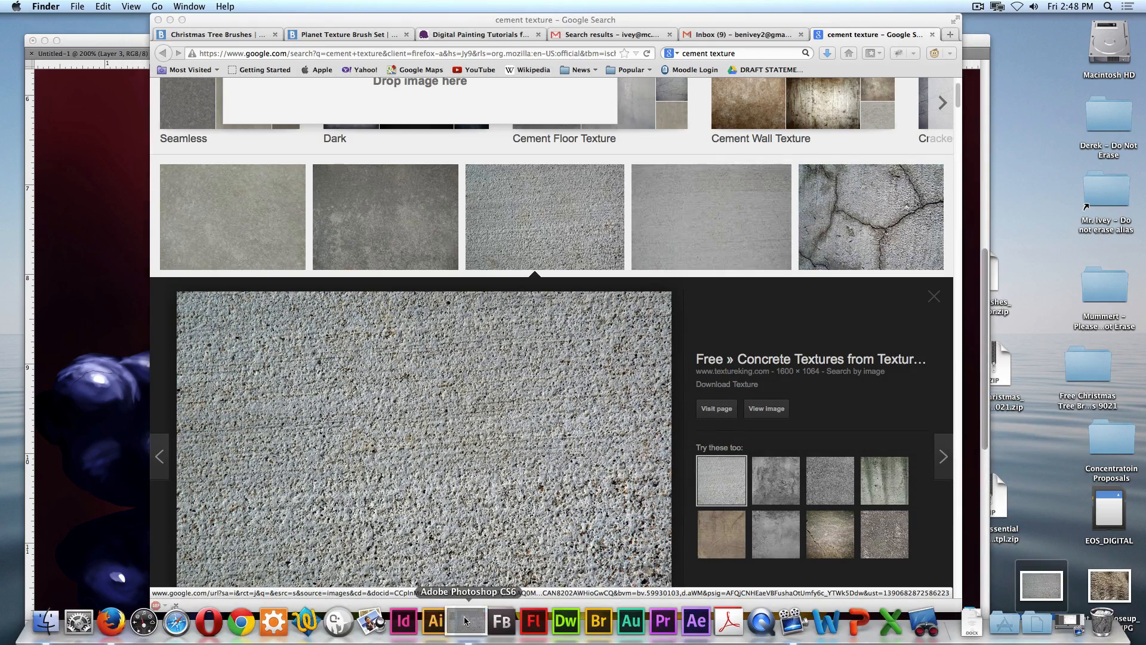
left_click(447, 625)
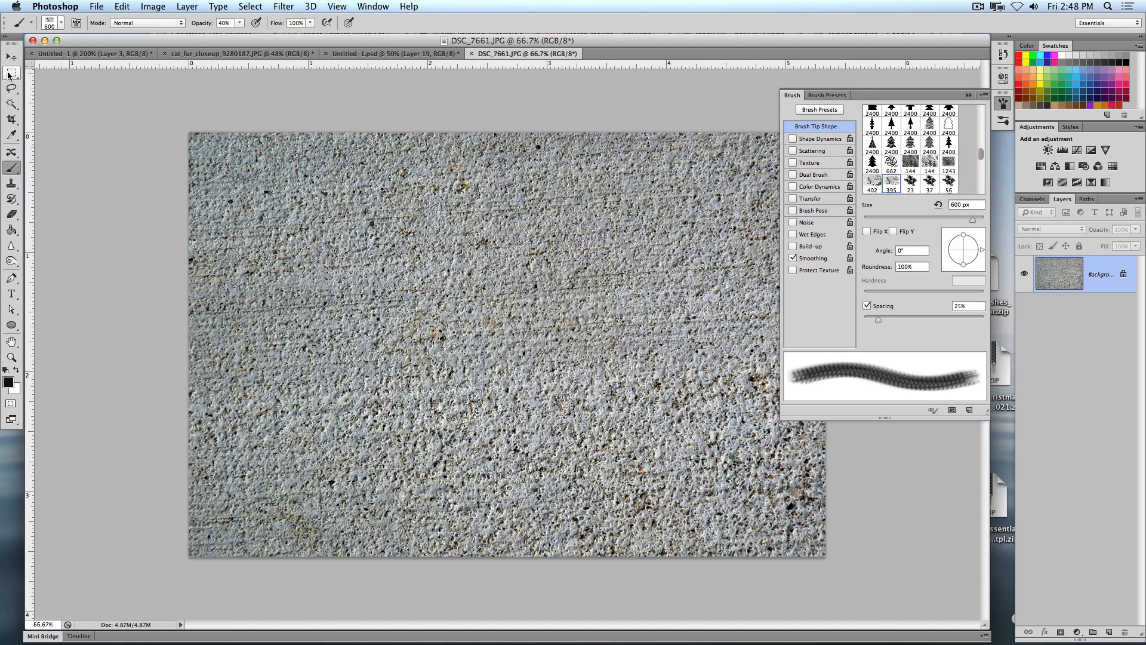
Select a rectangular area in the middle of the concrete image and feather the selection by 50 pixels
left_click(10, 73)
mouse_move(353, 263)
left_mouse_down()
mouse_move(573, 410)
mouse_move(631, 429)
left_mouse_up()
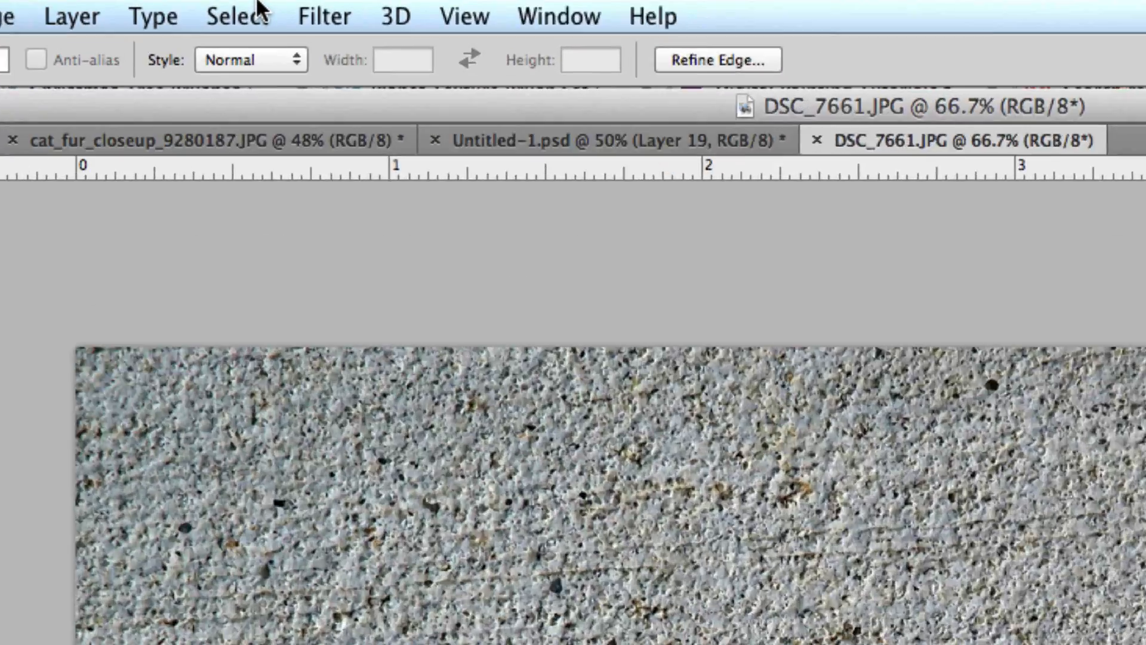
left_click(256, 6)
mouse_move(270, 159)
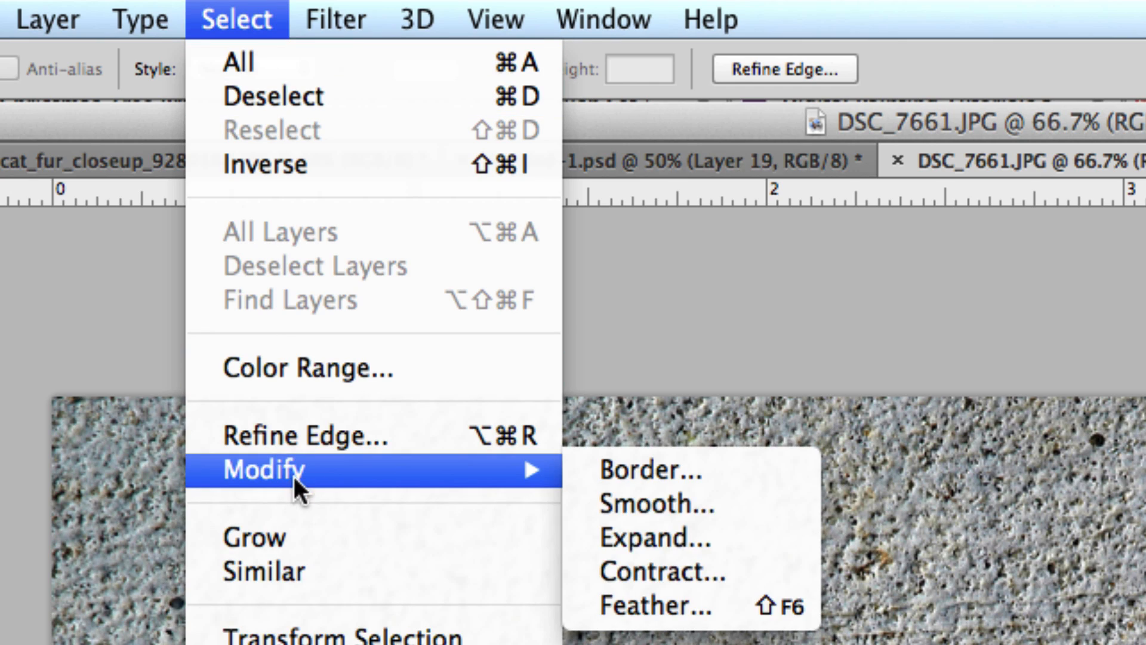
left_click(639, 605)
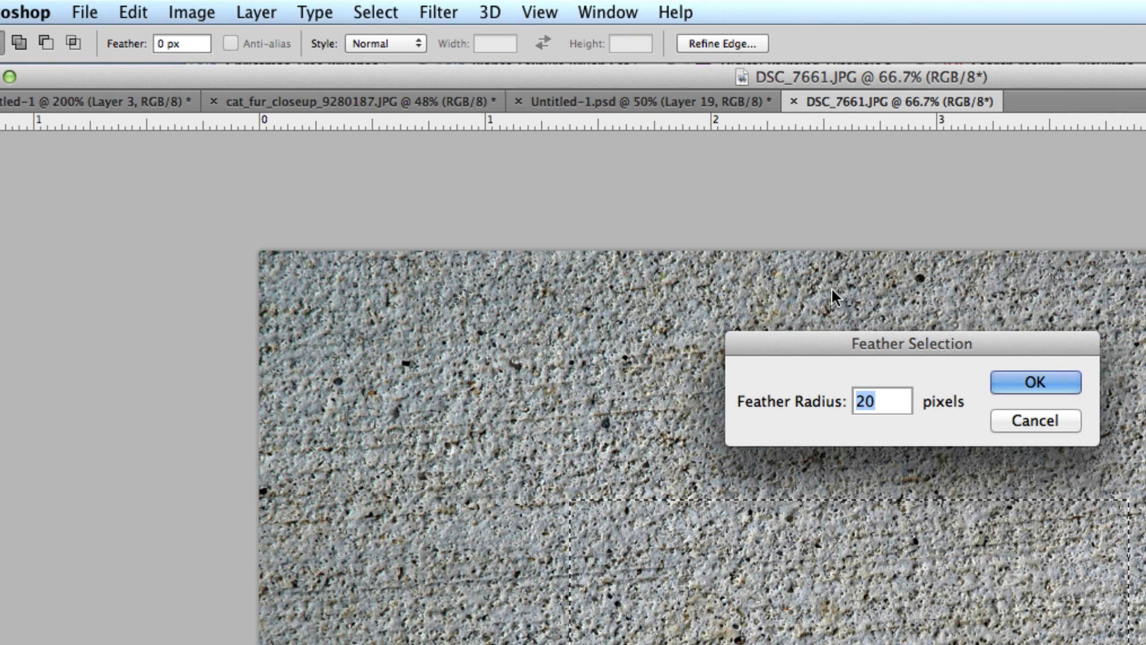
left_click_drag(816, 341, 599, 264)
type("50")
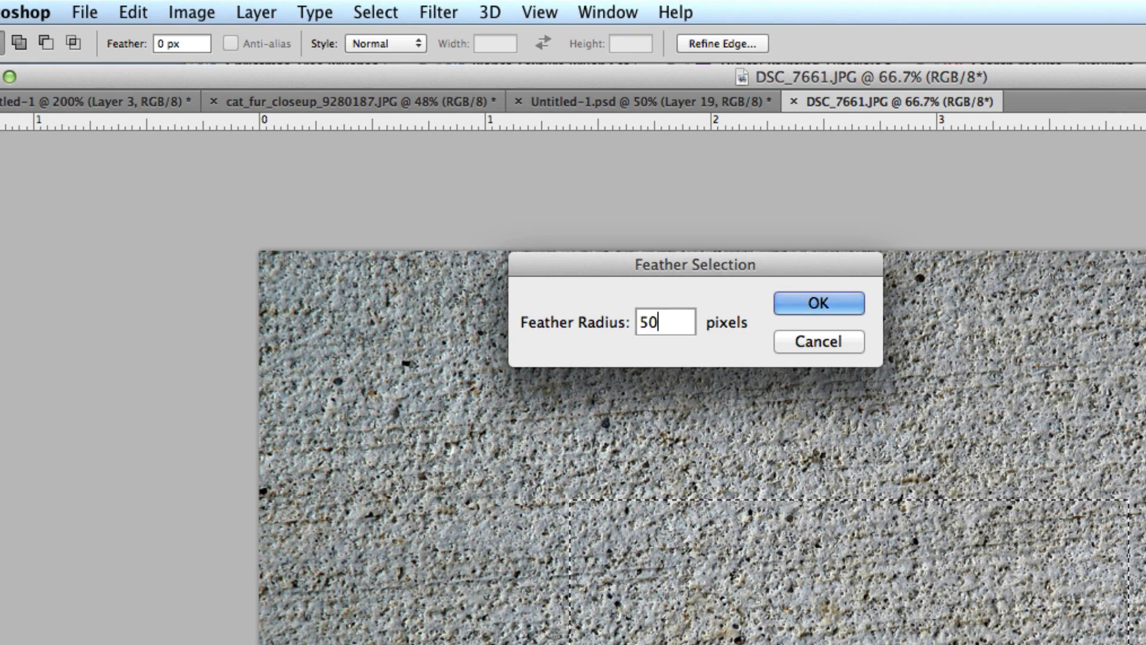
key("Return")
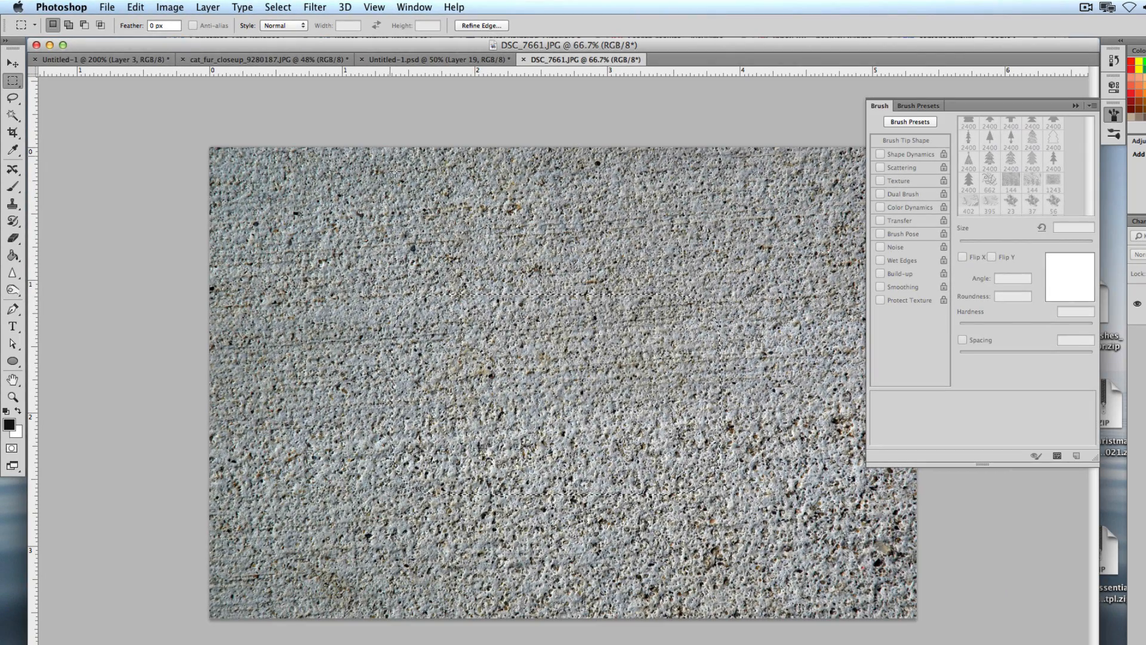
Define the feathered concrete selection as a brush preset, keeping the suggested name Sampled Brush 6
left_click(135, 7)
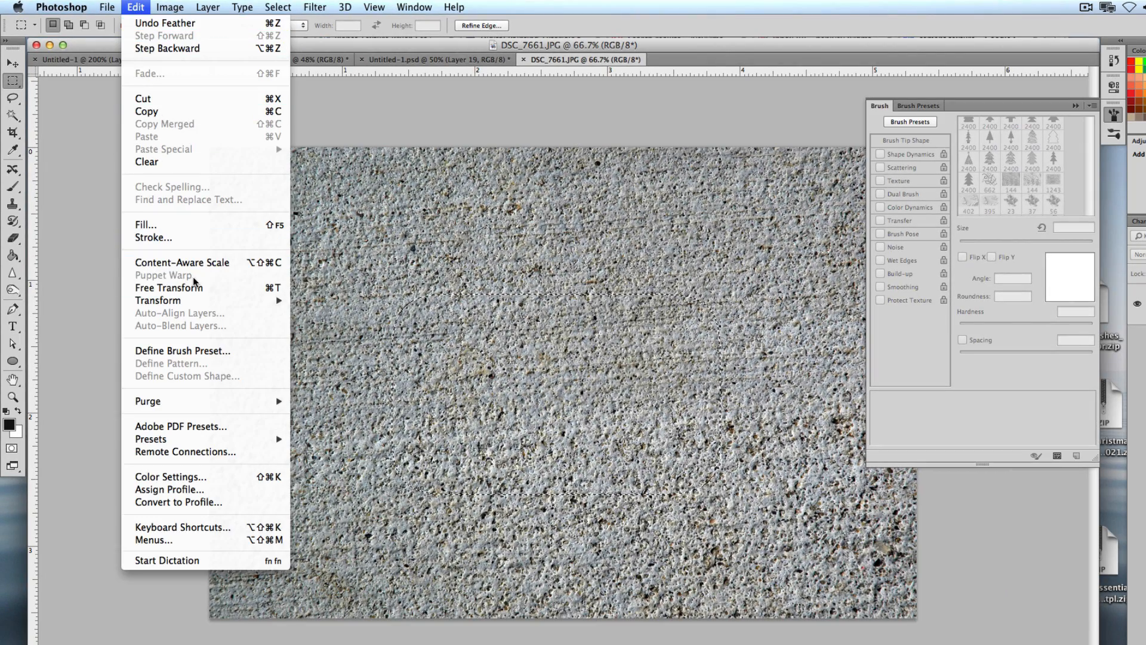
left_click(193, 351)
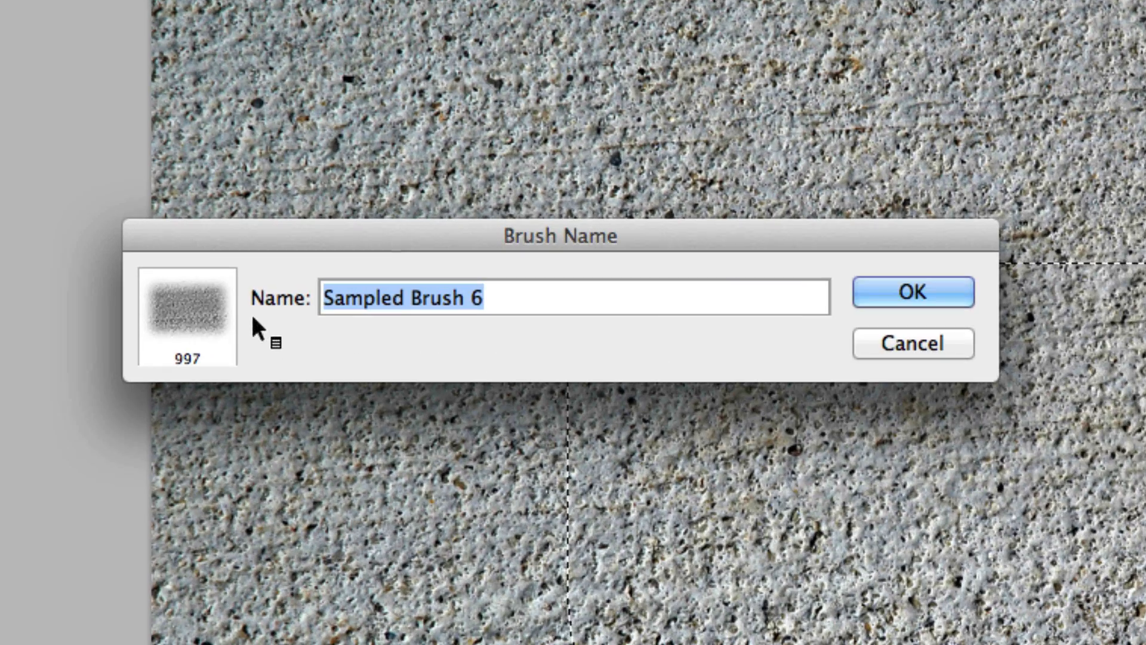
left_click(905, 287)
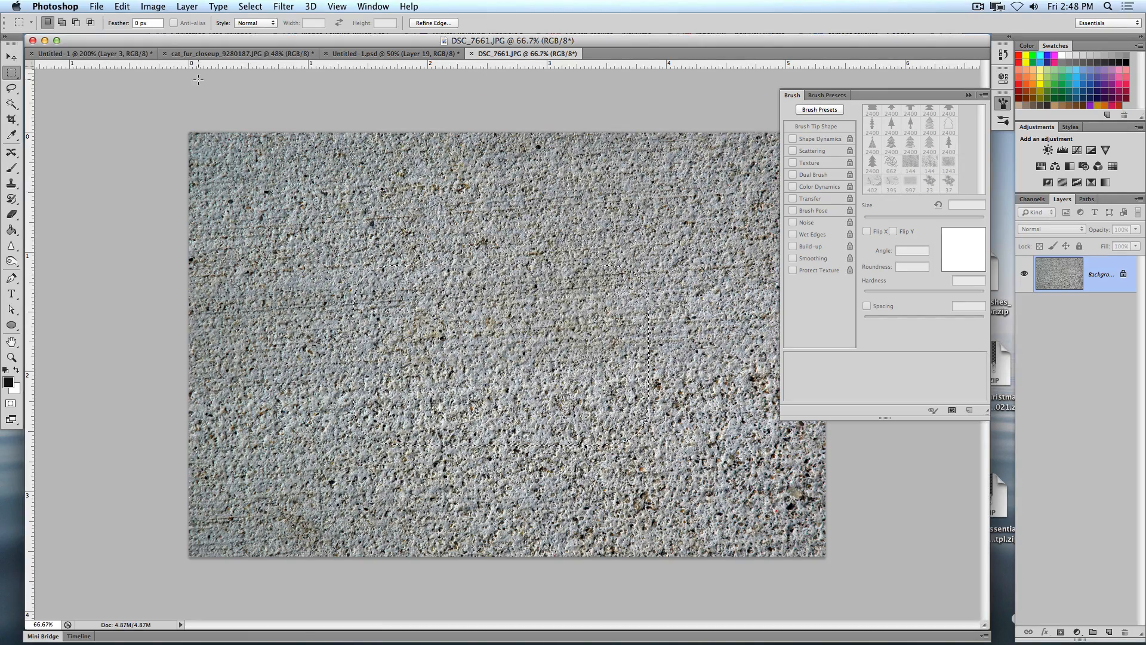
Close the cat_fur_closeup_9280187.JPG image without saving its changes
left_click(164, 53)
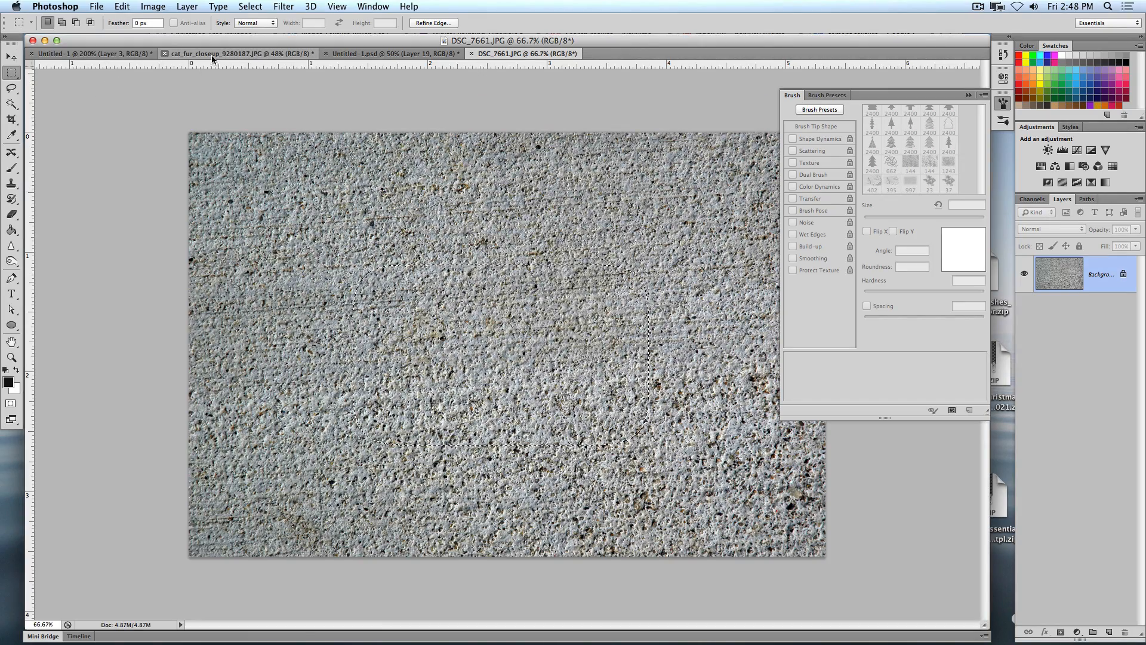
left_click(517, 225)
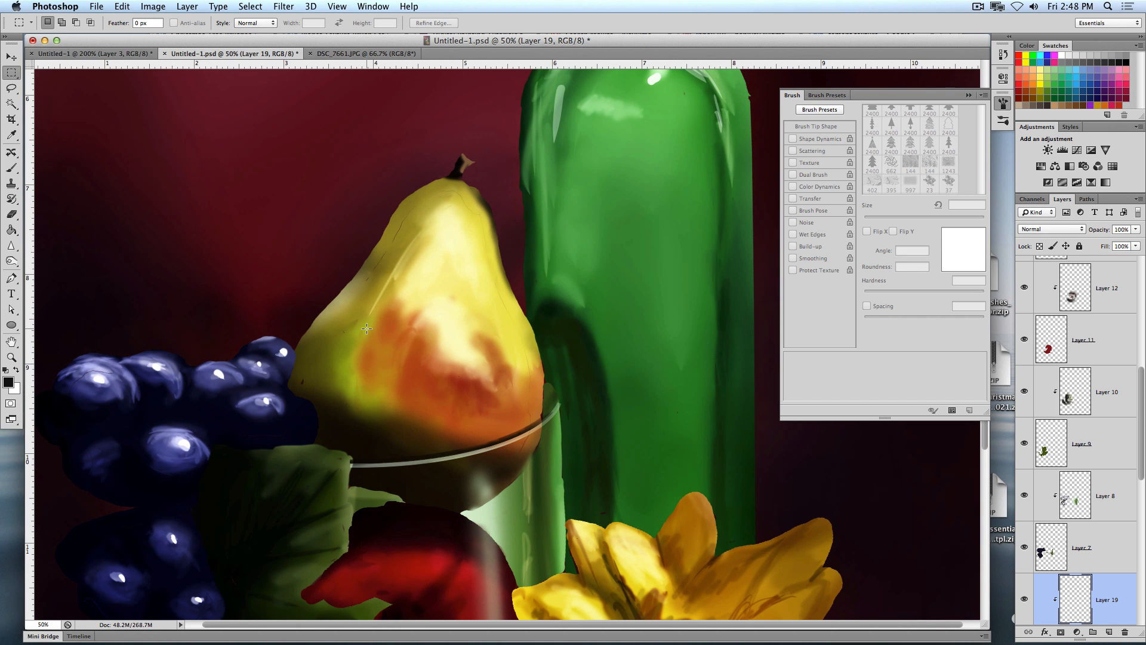
Try painting black texture over the pear with the 997 px concrete brush, and undo it
key("b")
left_click(61, 23)
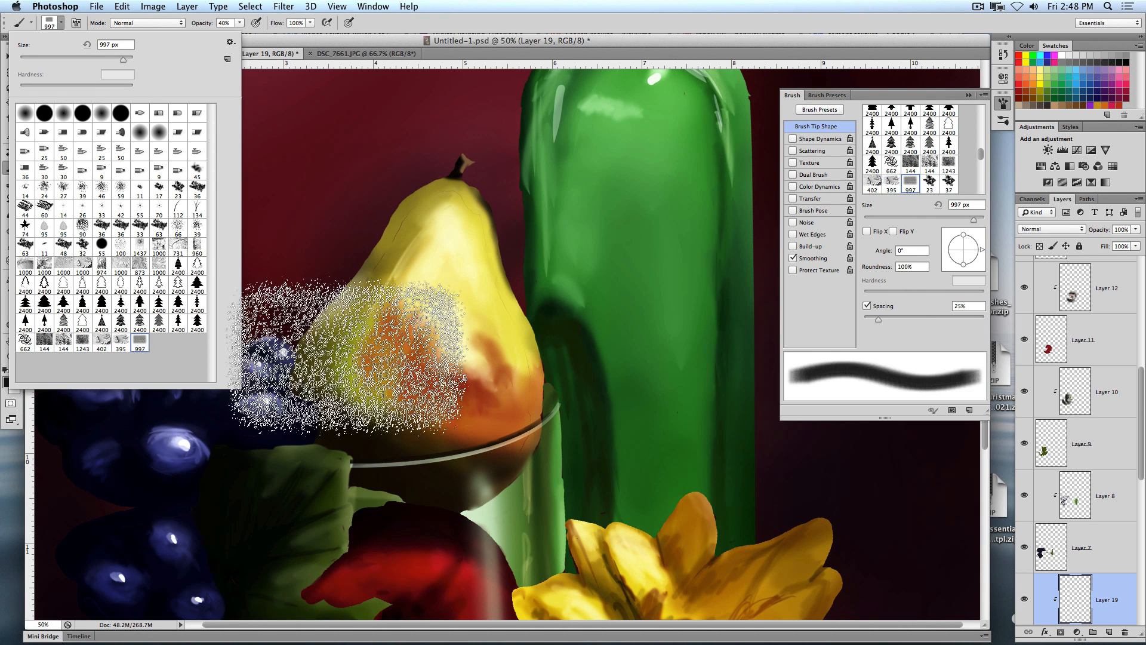
left_click(468, 354)
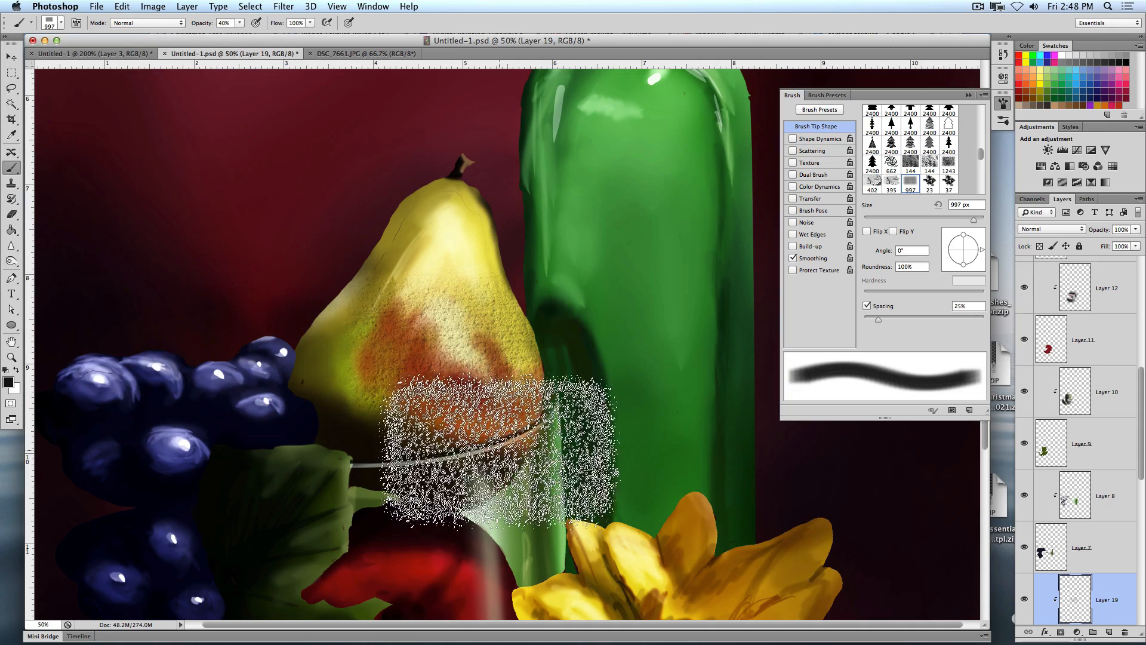
left_click_drag(358, 345, 378, 235)
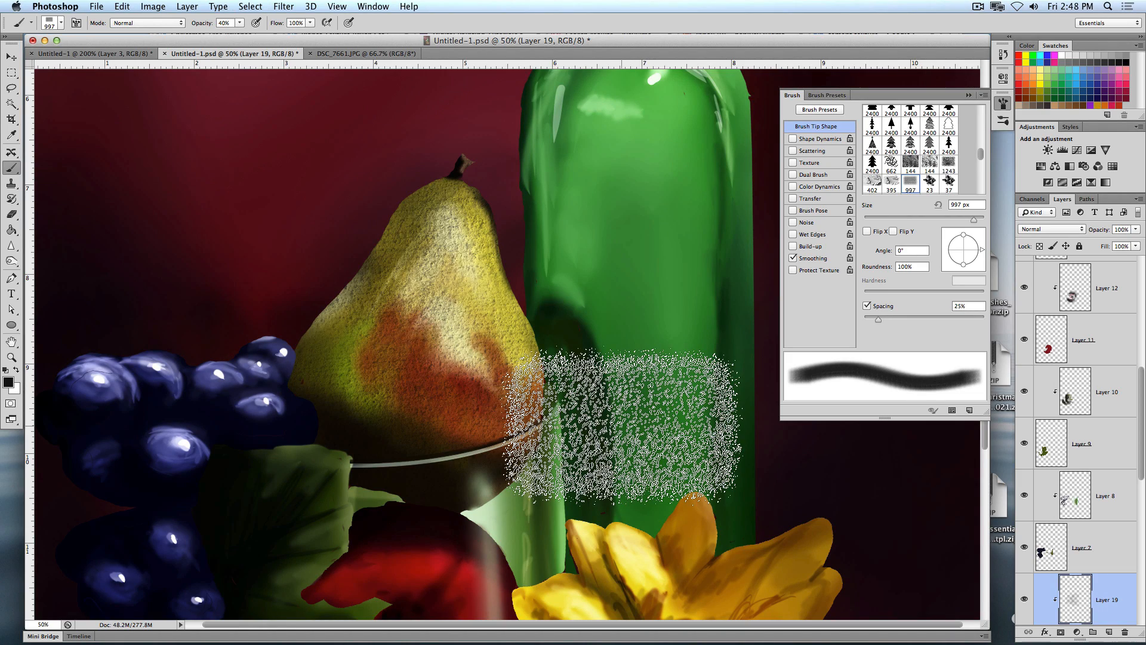
key("ctrl+z")
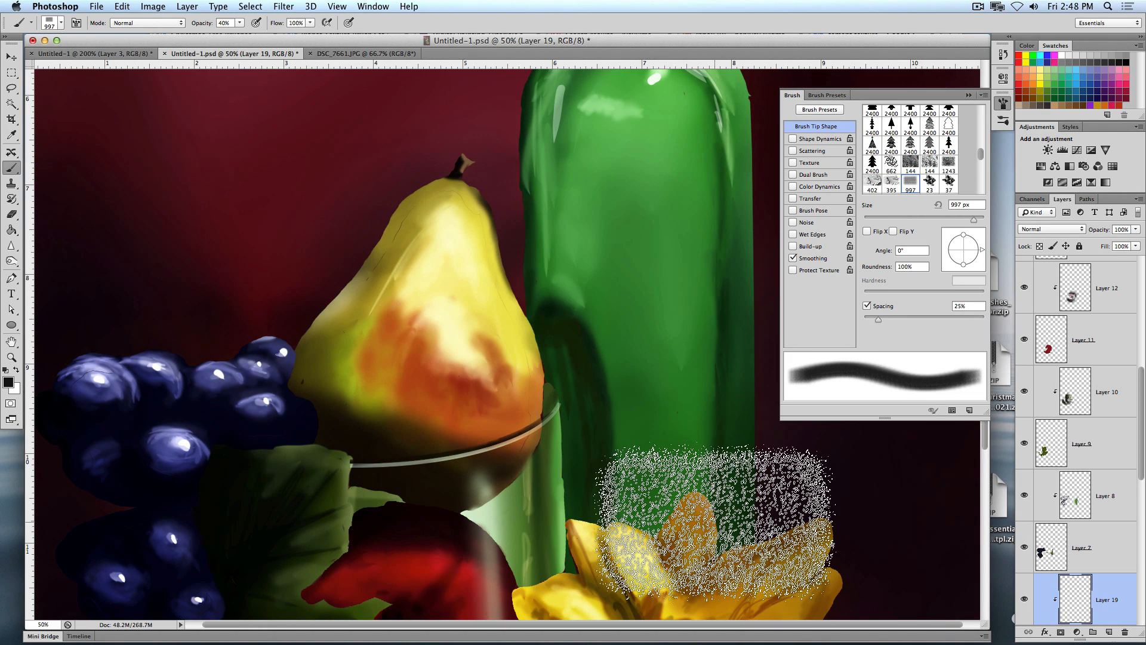
Try a dark stroke on the pear with the concrete brush reduced to 250 px, and undo it
key("bracketleft")
key("bracketleft")
key("bracketleft")
key("bracketleft")
key("bracketleft")
key("bracketleft")
key("bracketleft")
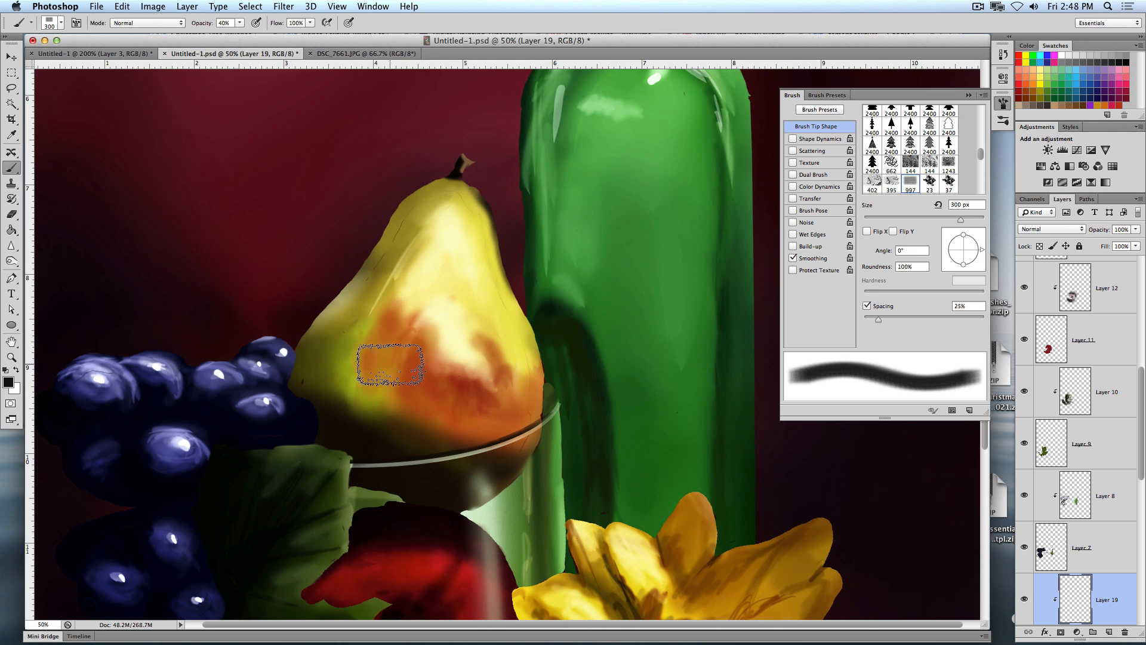
key("bracketleft")
key("bracketleft")
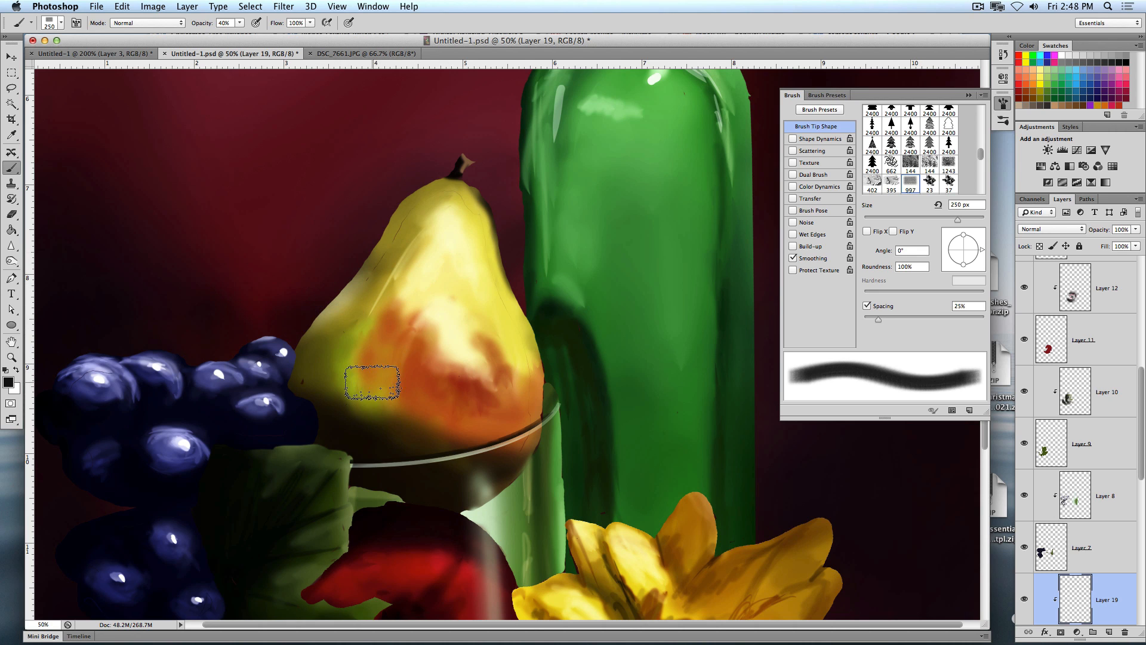
mouse_move(382, 281)
left_mouse_down()
mouse_move(390, 345)
mouse_move(409, 374)
mouse_move(412, 322)
left_mouse_up()
key("super+z")
Set the concrete brush to 300 px and try darkening the shaded left side of the pear
key("bracketright")
key("bracketright")
key("bracketright")
key("bracketright")
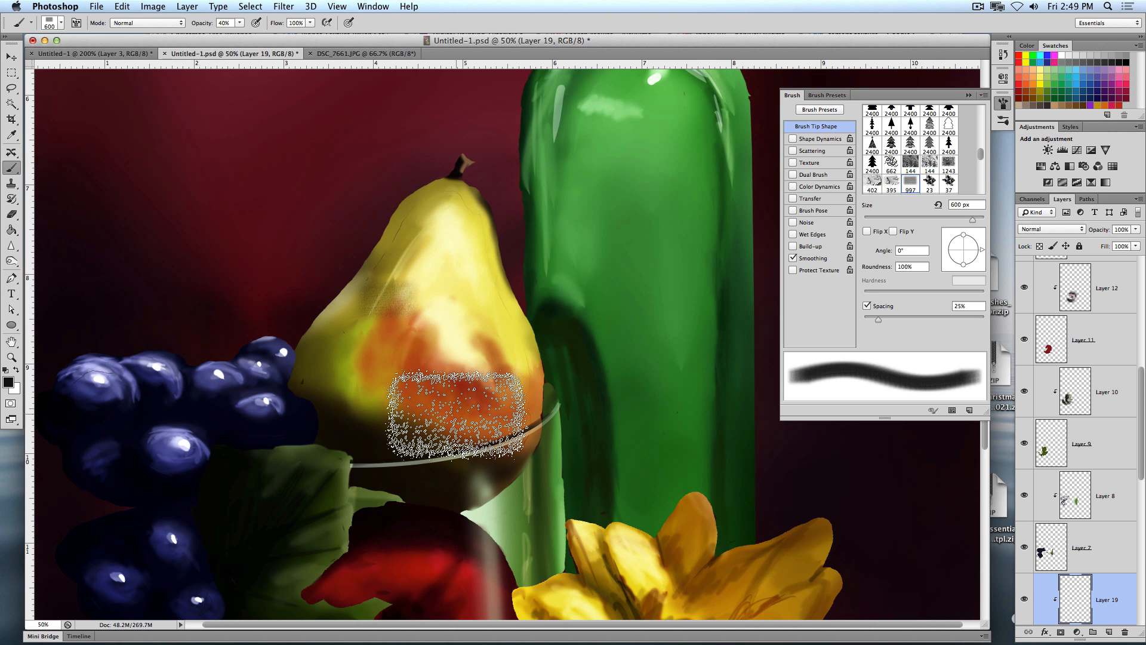
key("p")
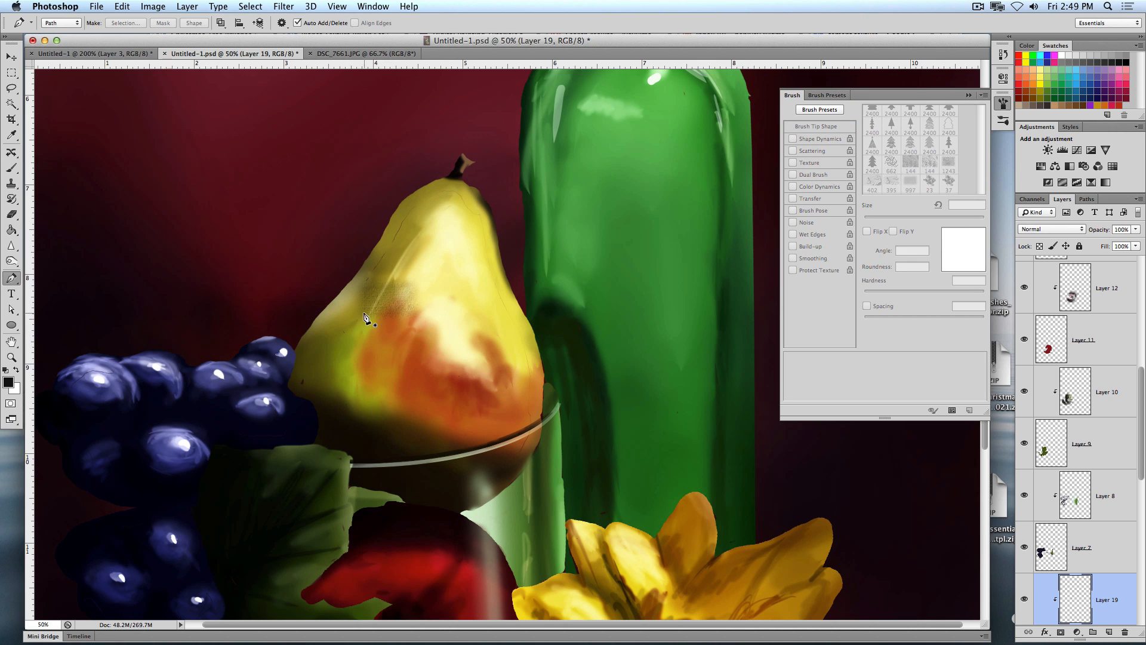
key("b")
key("bracketleft")
key("bracketleft")
key("bracketleft")
key("bracketleft")
key("bracketleft")
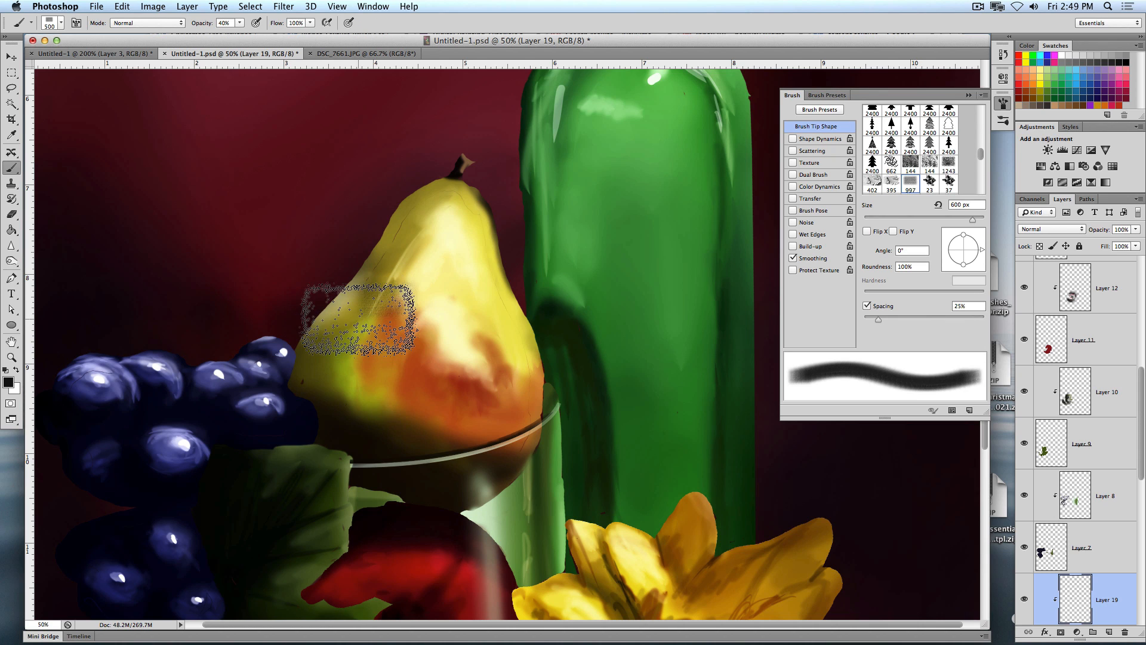
mouse_move(359, 325)
left_mouse_down()
mouse_move(321, 356)
mouse_move(314, 397)
mouse_move(341, 342)
mouse_move(346, 414)
mouse_move(474, 448)
mouse_move(310, 362)
mouse_move(342, 379)
mouse_move(338, 414)
mouse_move(377, 405)
mouse_move(370, 349)
left_mouse_up()
key("bracketright")
key("bracketright")
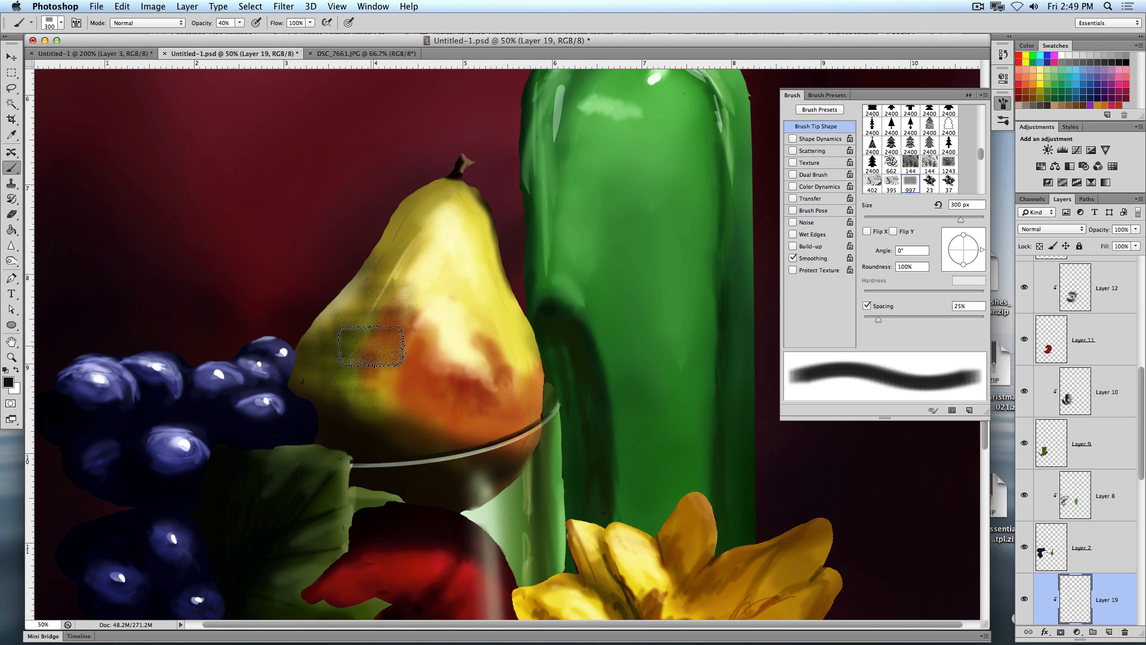
Try shading the pear's left side from stem to base with overlapping 300 px strokes, and undo the last stroke
mouse_move(390, 417)
left_mouse_down()
mouse_move(369, 388)
mouse_move(364, 313)
left_mouse_up()
left_click_drag(385, 245, 391, 239)
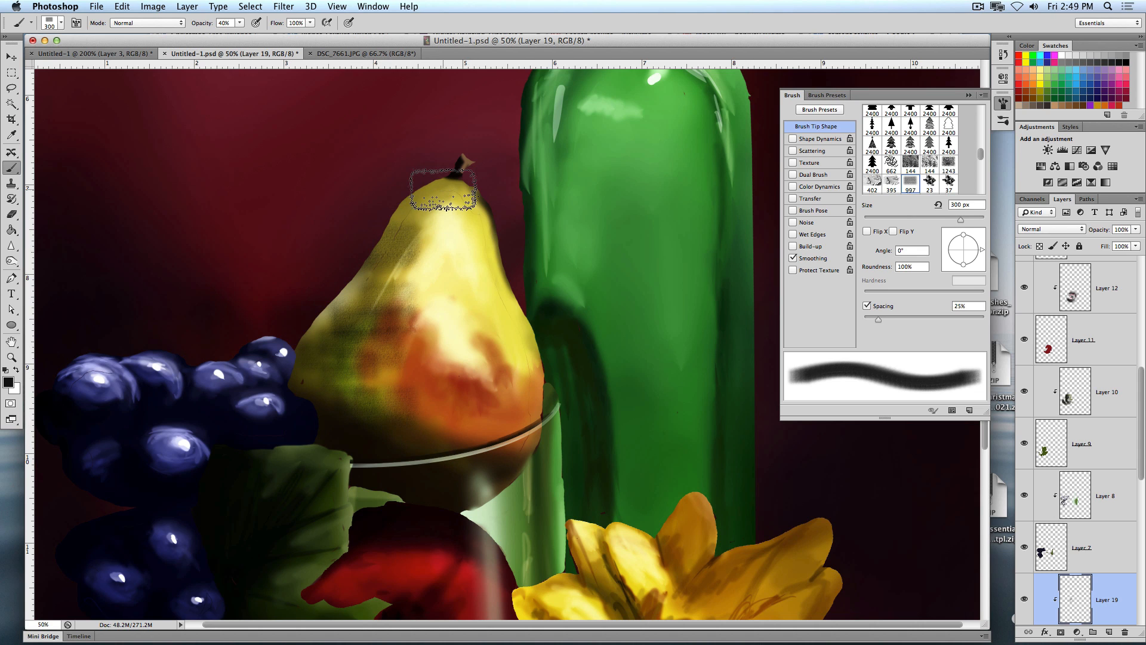
left_click_drag(436, 198, 364, 412)
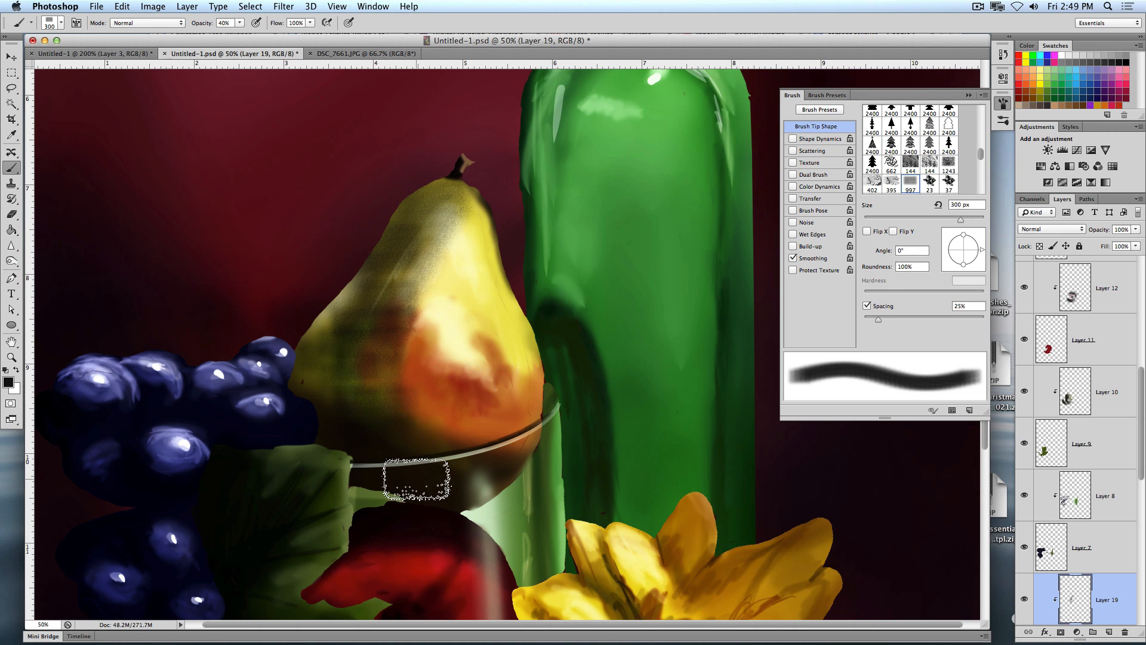
key("super+z")
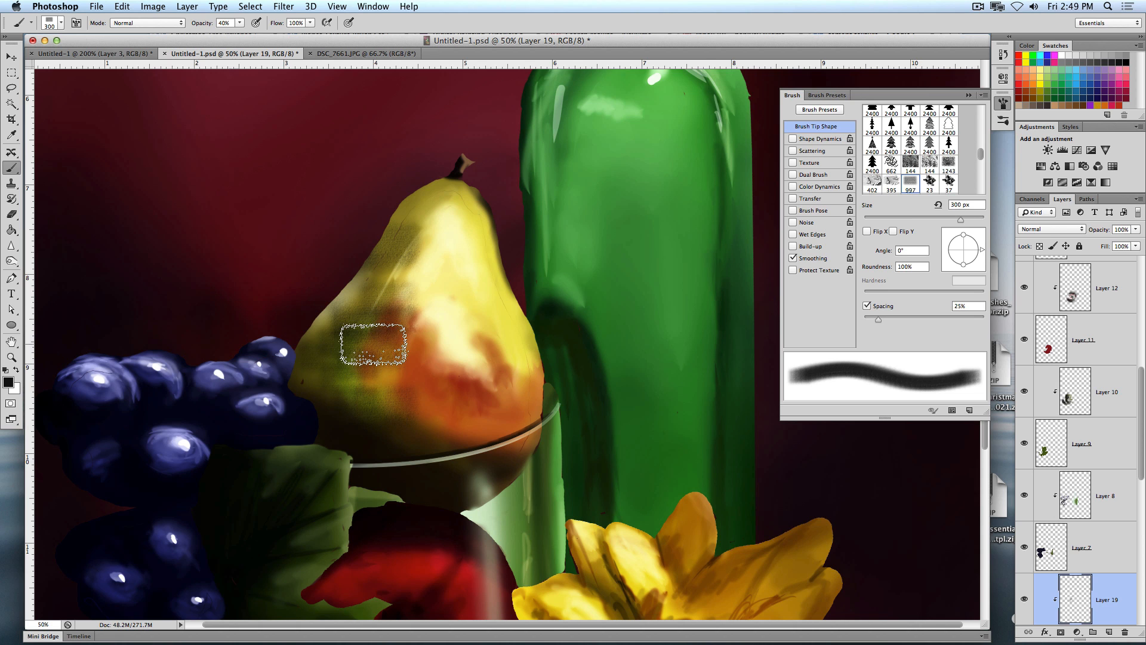
Enlarge the concrete brush to 900 px and stamp its black texture over the lower half of the pear
key("bracketright")
key("bracketright")
key("bracketright")
key("bracketright")
key("bracketright")
key("bracketright")
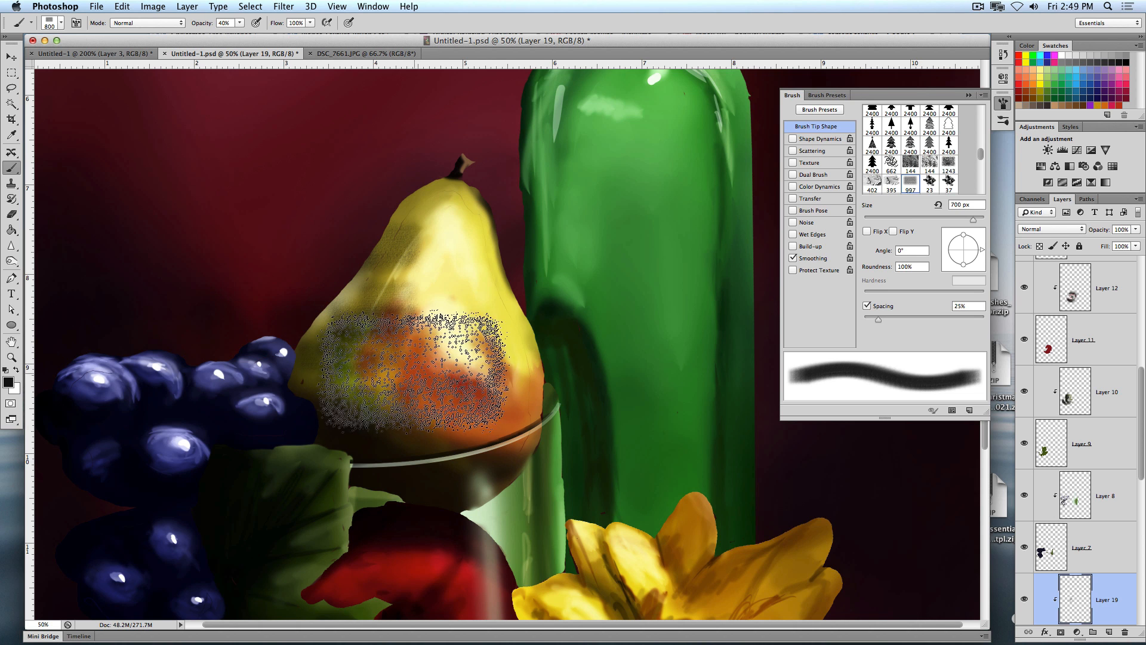
left_click(417, 368)
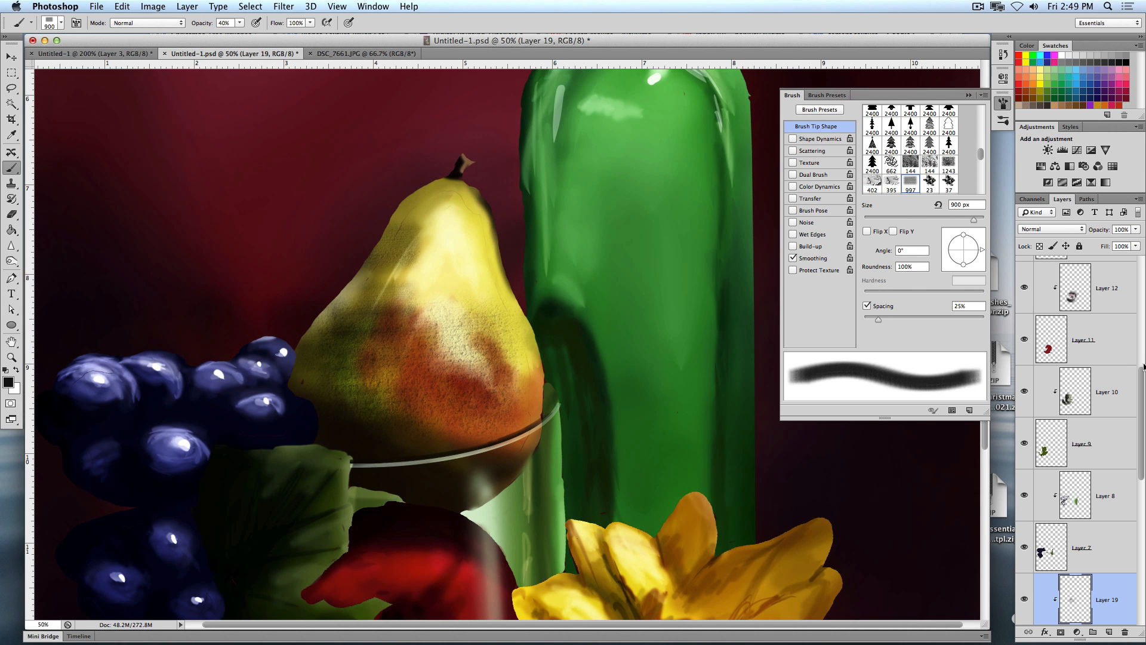
Delete Layer 19 and replace it with a new empty layer clipped above the pear's Layer 6, with orange as foreground color
key("Delete")
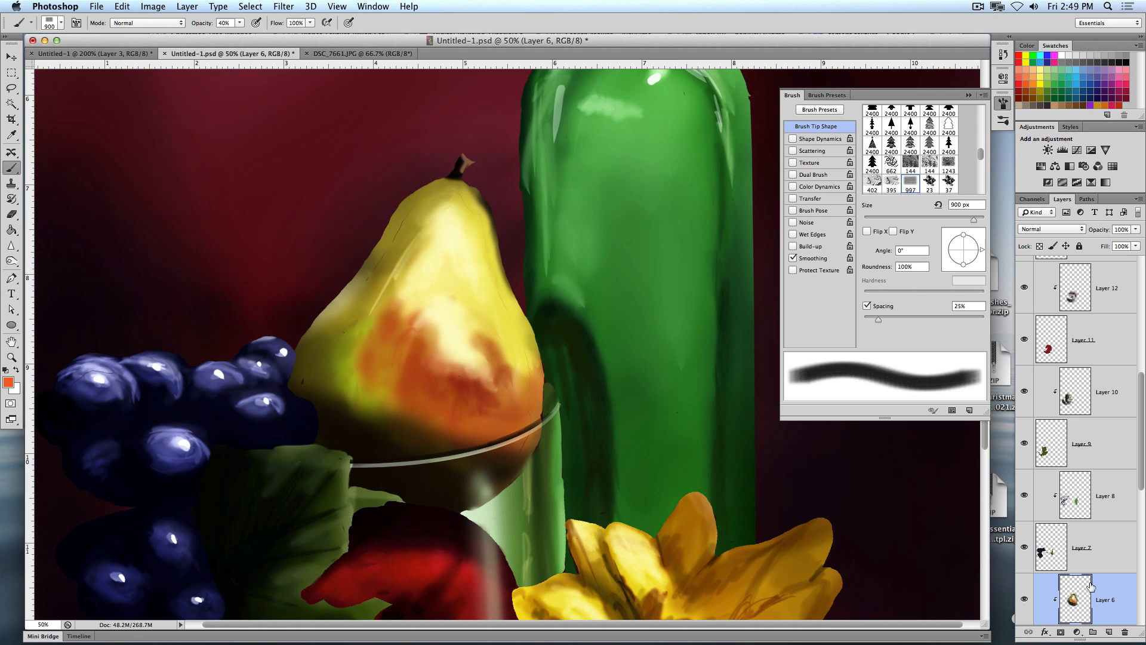
left_click(1108, 633)
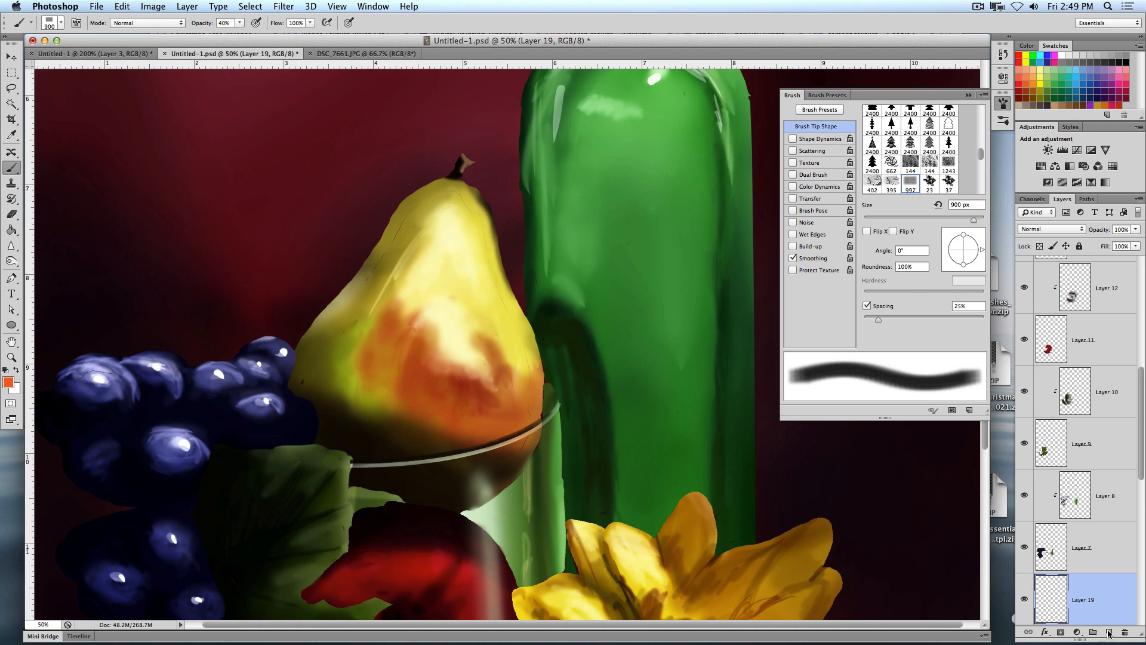
left_click(1100, 589, "alt")
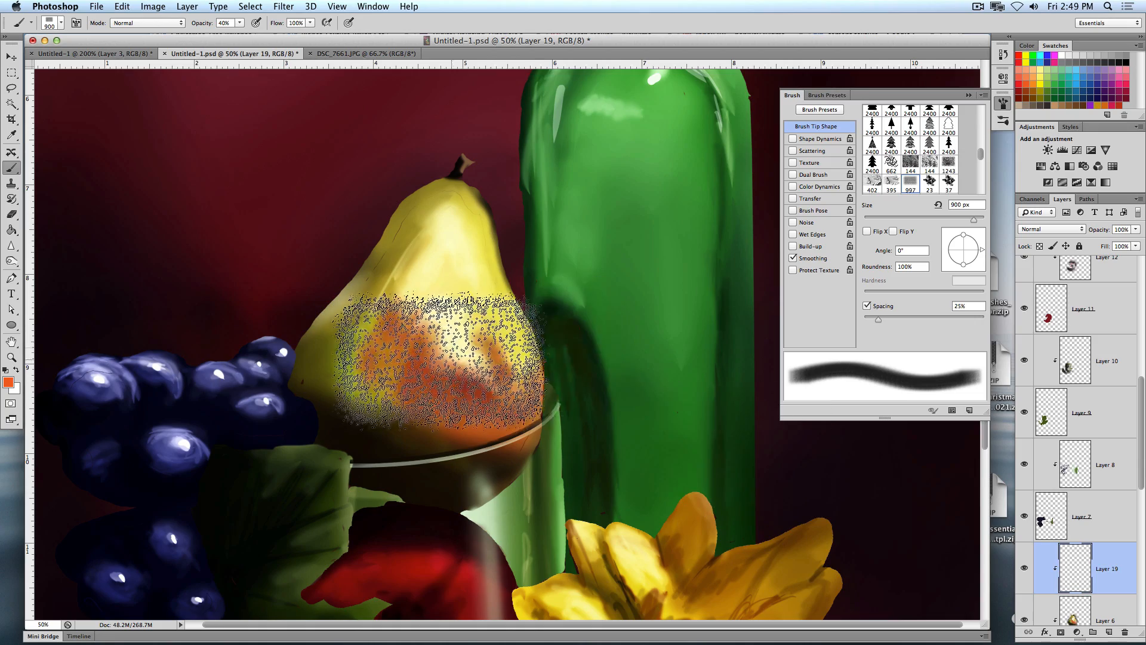
Stamp orange concrete texture over the whole pear with the 900 px brush and set the layer's blend mode to Multiply
left_click(420, 371)
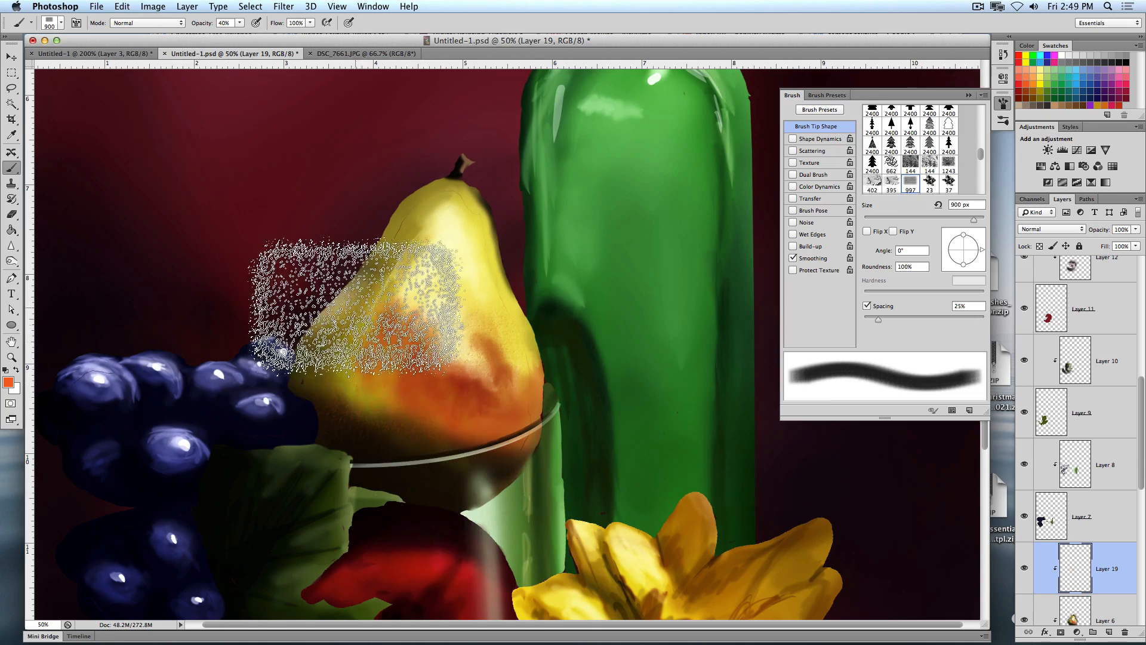
left_click(374, 519)
left_click(338, 456)
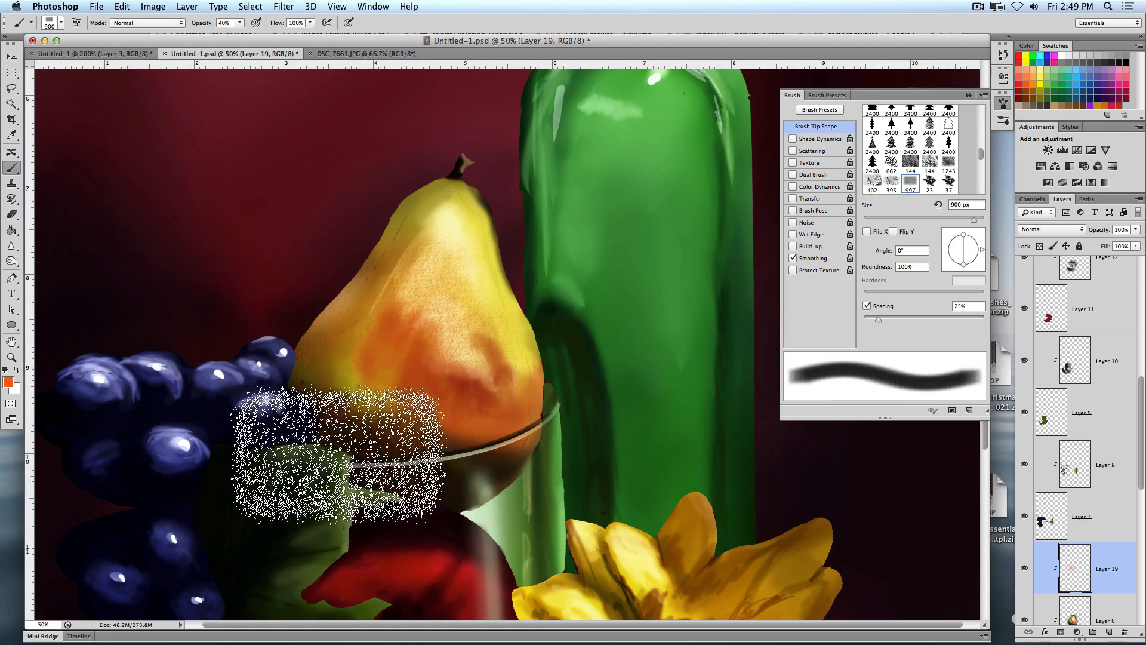
left_click(380, 253)
left_click(1032, 233)
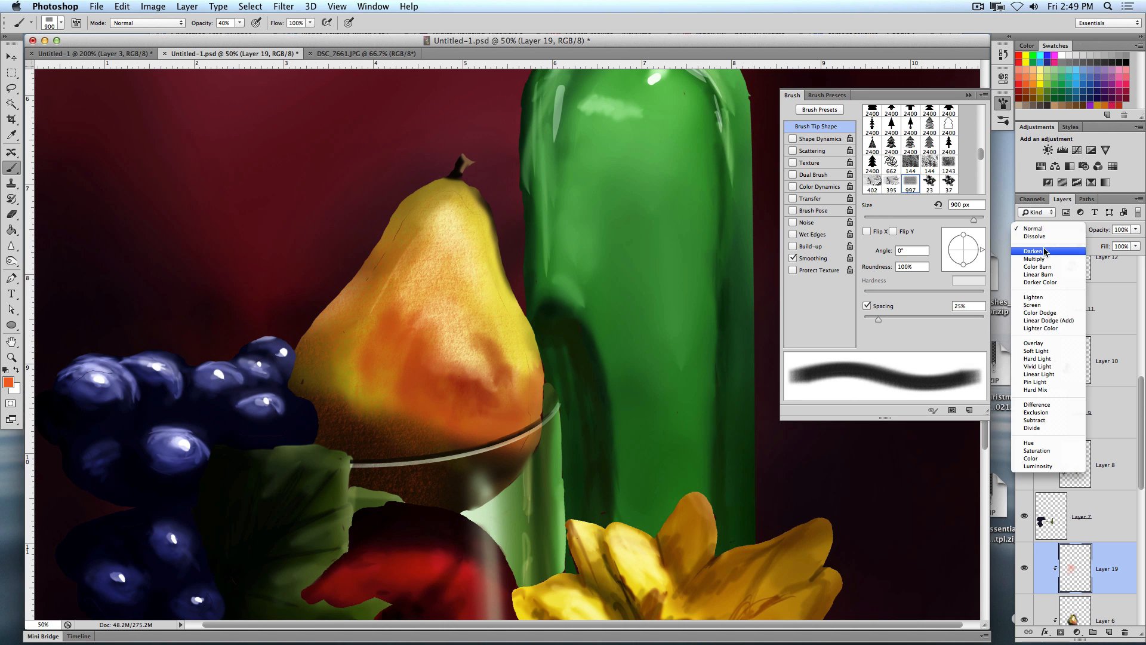
left_click(1050, 261)
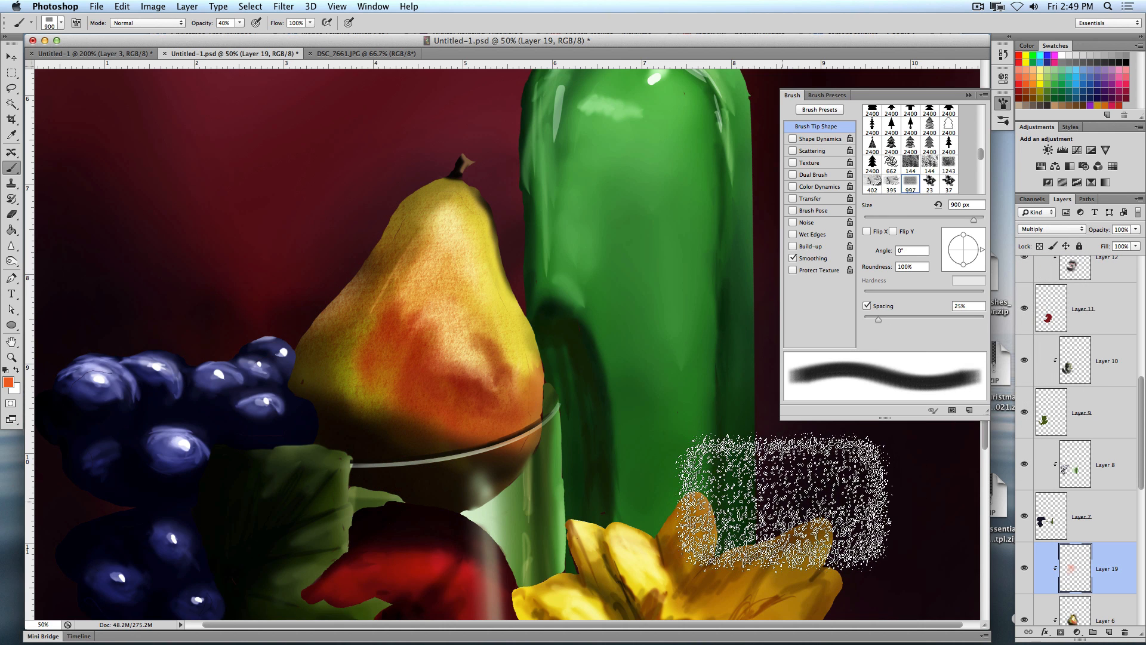
Reduce the concrete brush's size and set its opacity to 30%
key("bracketleft")
key("bracketleft")
key("bracketleft")
key("bracketleft")
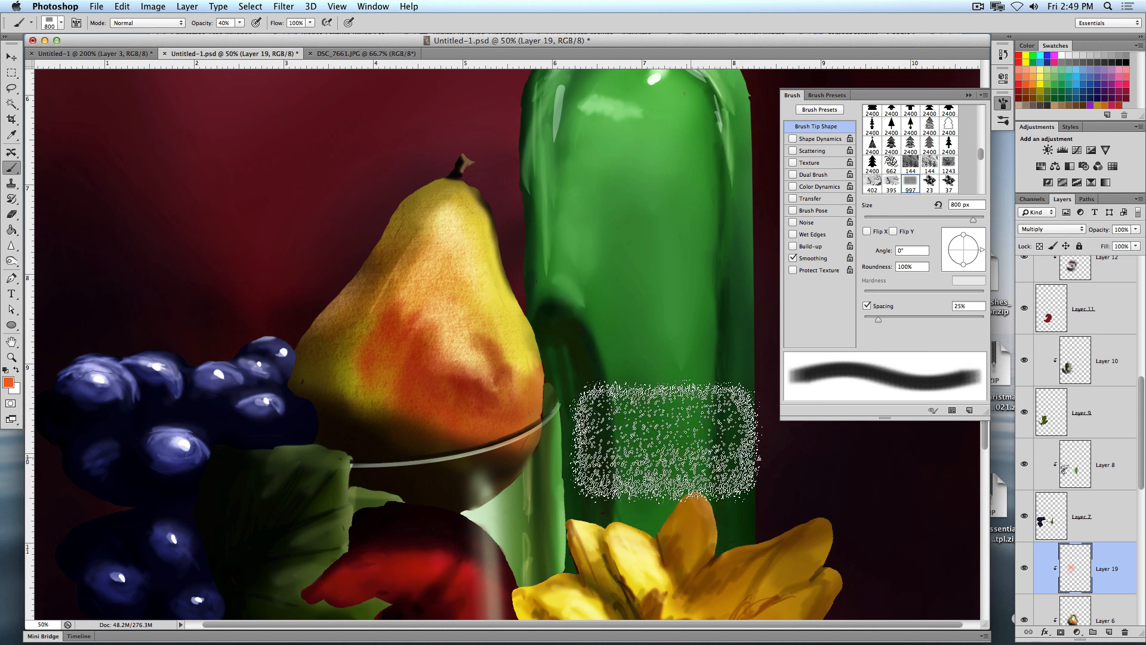
key("bracketleft")
key("bracketleft")
key("bracketleft")
key("bracketleft")
key("bracketleft")
key("3")
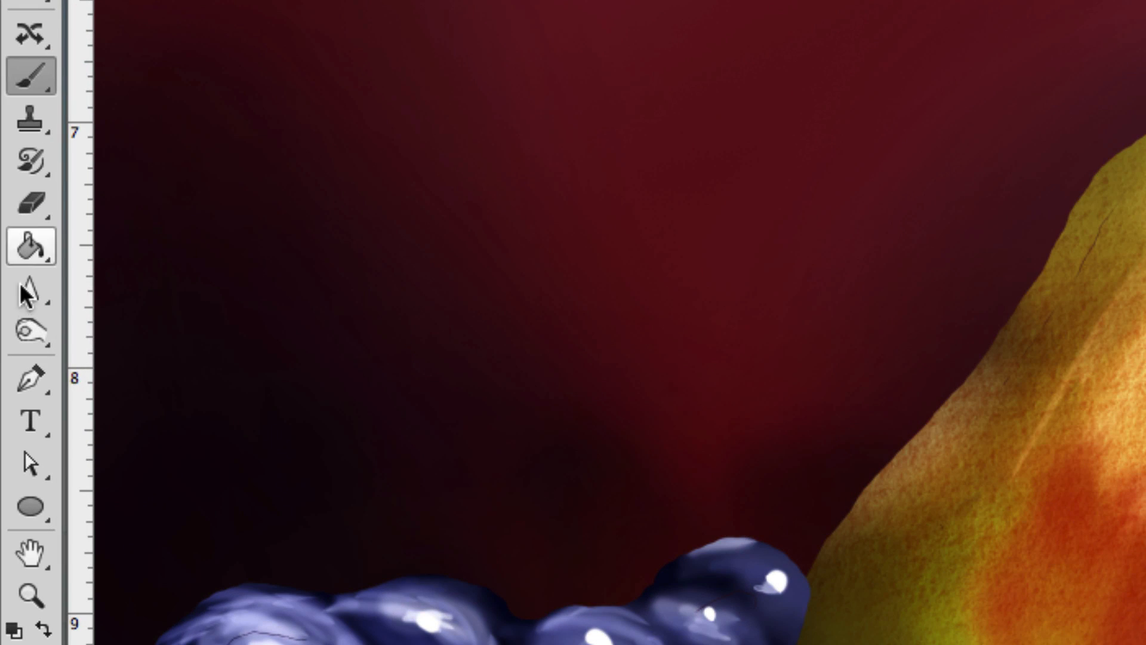
Switch to the Smudge tool and enable Scattering for its 13 px soft brush
left_click(11, 248)
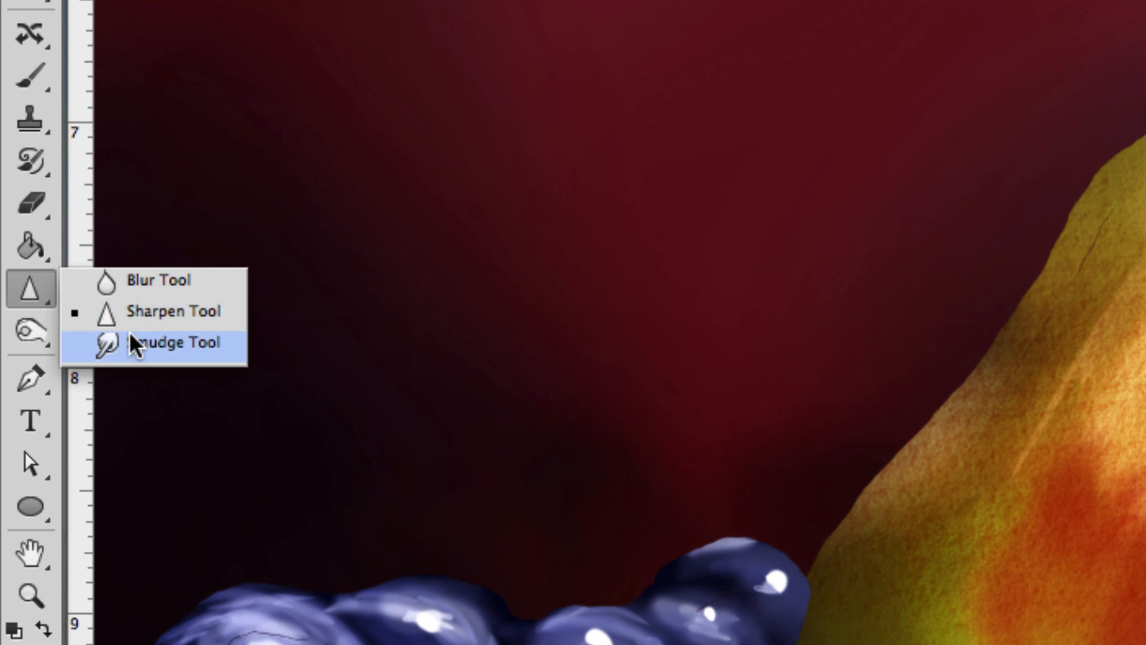
left_click(129, 332)
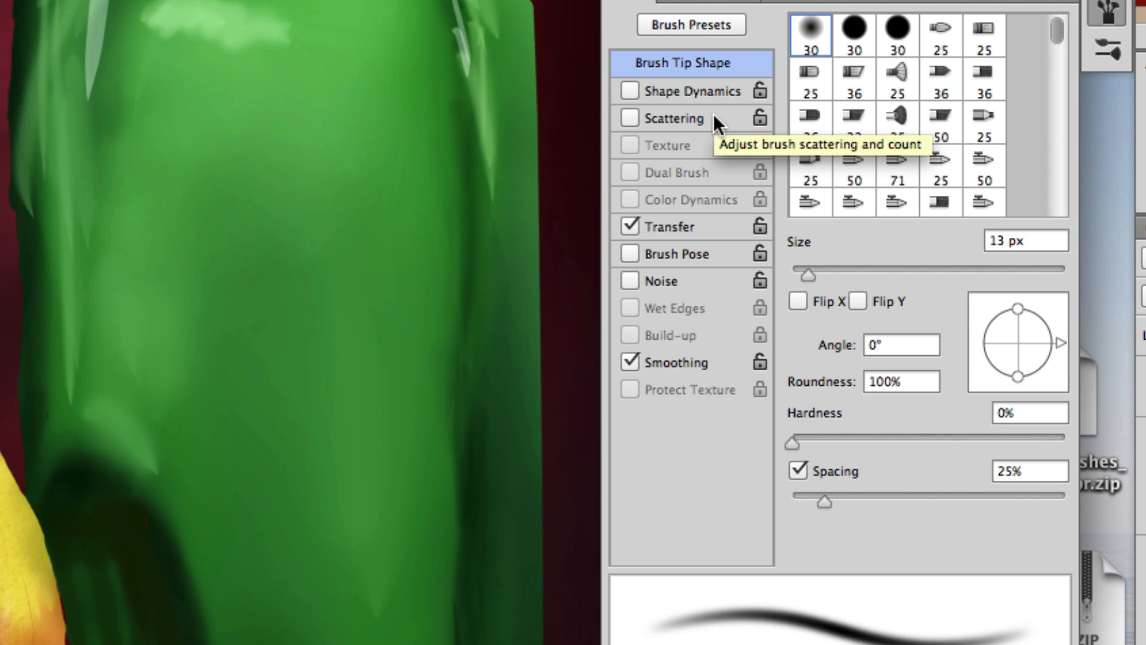
left_click(714, 113)
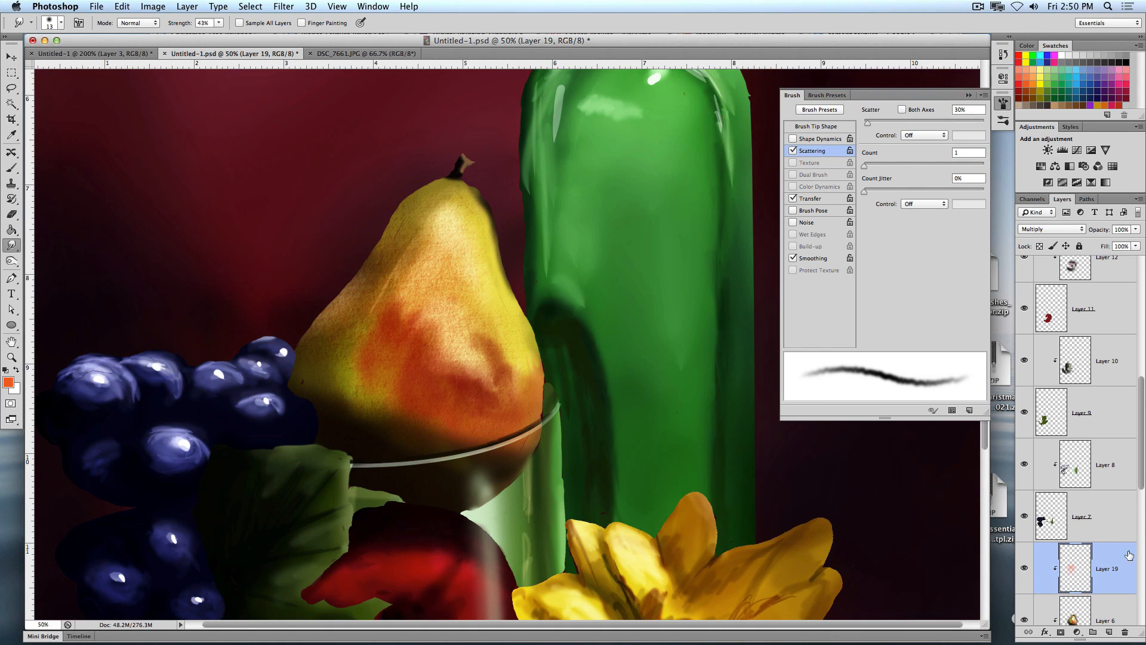
Select Layer 8 with the grape highlights and set the smudge brush's scatter to 257%
scroll(1070, 307, "up", 5)
scroll(1071, 307, "up", 1)
left_click(1074, 322)
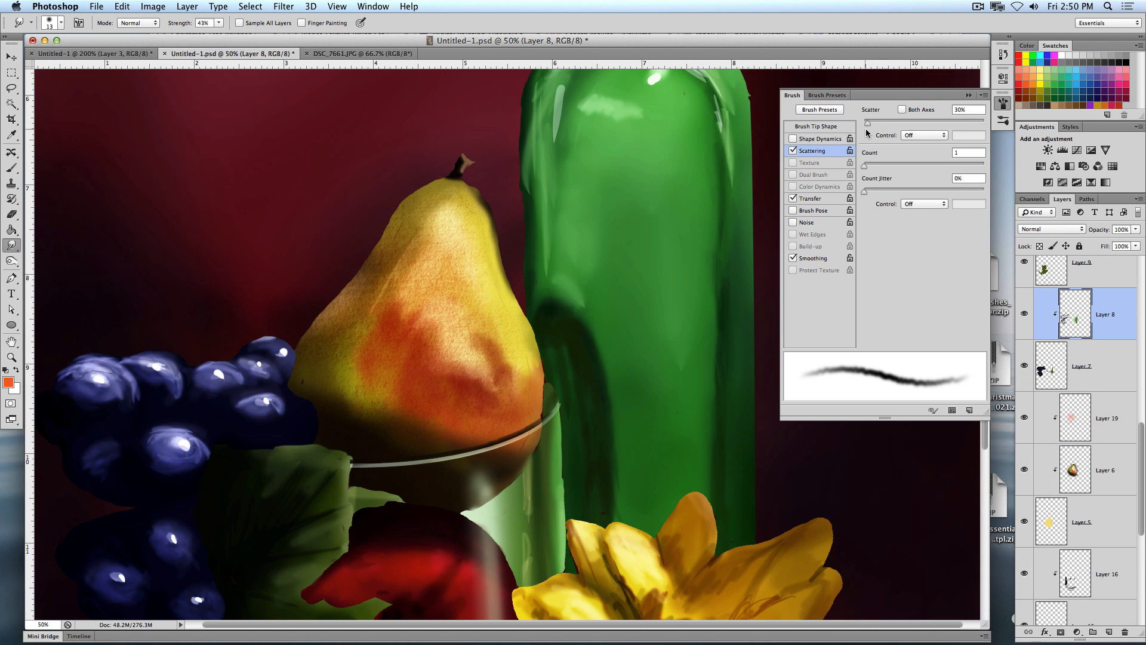
left_click_drag(867, 123, 896, 123)
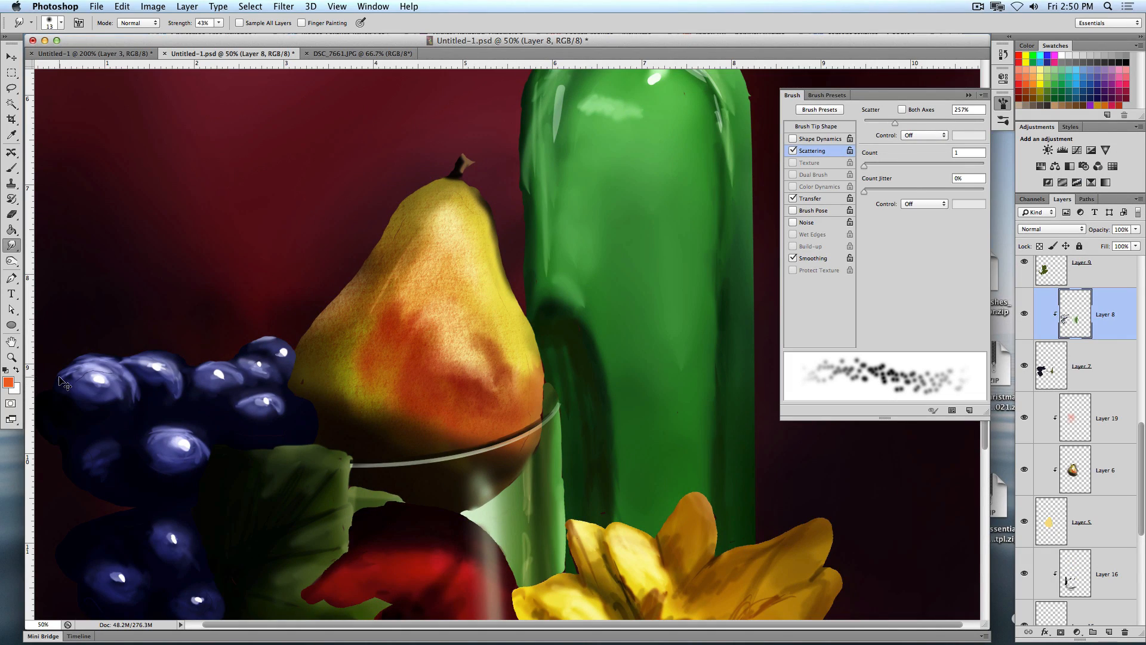
Smudge the white highlight of the upper-left grape outward into the surrounding blue to give it a mottled texture
key("super+plus")
key("super+plus")
key("super+plus")
left_click_drag(59, 377, 875, 382)
mouse_move(231, 430)
left_mouse_down()
mouse_move(692, 432)
mouse_move(417, 263)
mouse_move(419, 283)
left_mouse_up()
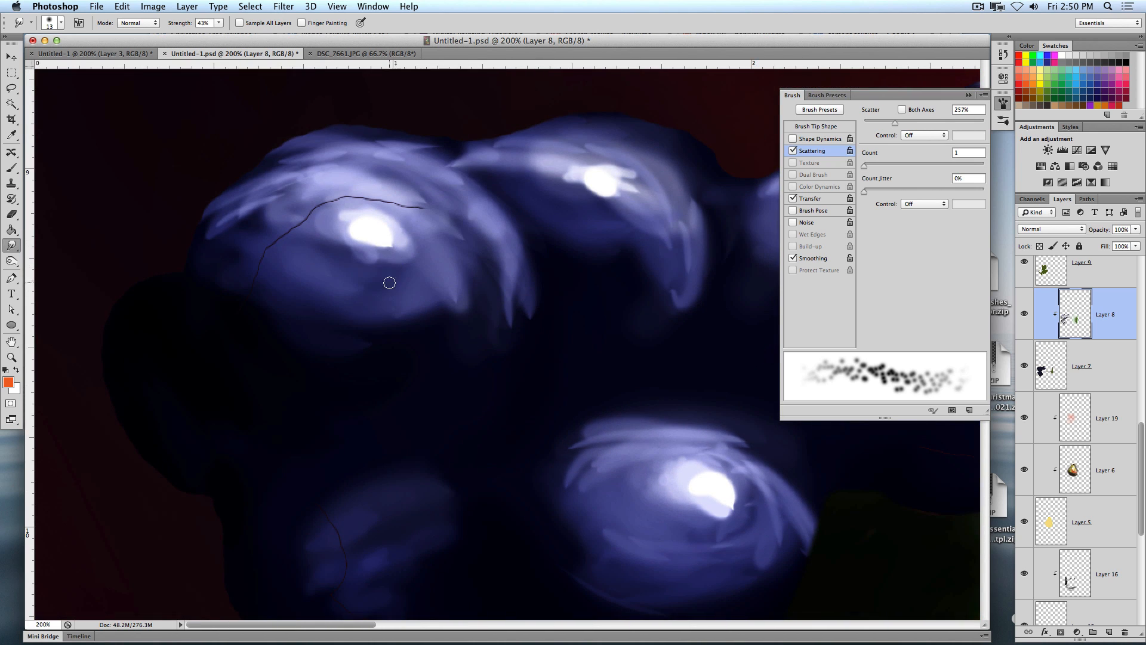
left_click_drag(385, 247, 437, 299)
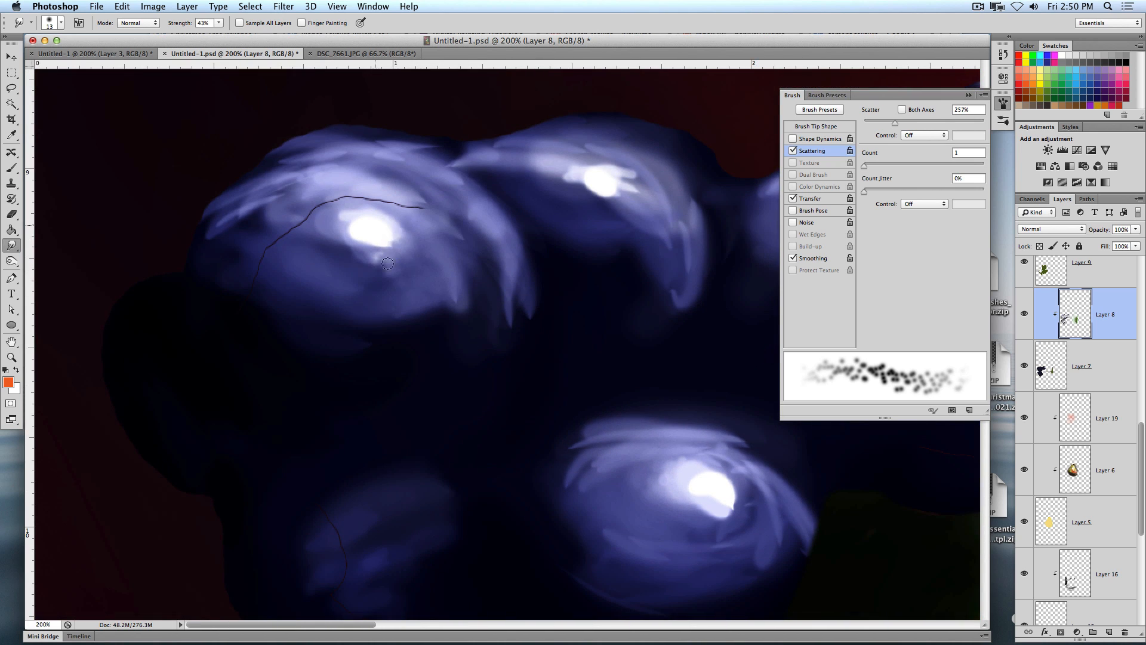
mouse_move(387, 263)
left_mouse_down()
mouse_move(370, 238)
mouse_move(363, 293)
mouse_move(347, 235)
mouse_move(330, 252)
mouse_move(299, 245)
mouse_move(338, 222)
mouse_move(288, 187)
mouse_move(361, 224)
mouse_move(304, 183)
mouse_move(381, 211)
mouse_move(348, 160)
mouse_move(383, 225)
mouse_move(350, 210)
mouse_move(260, 212)
mouse_move(334, 233)
mouse_move(268, 251)
mouse_move(299, 270)
mouse_move(372, 252)
mouse_move(312, 278)
mouse_move(336, 298)
mouse_move(378, 268)
mouse_move(373, 235)
mouse_move(480, 290)
left_mouse_up()
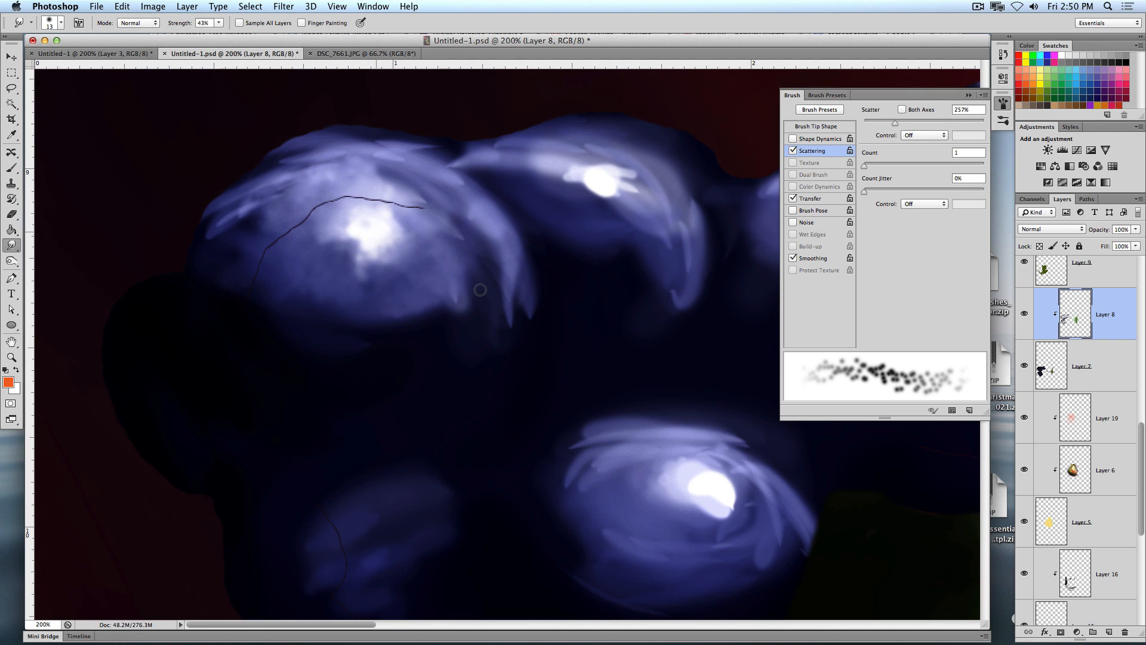
Smudge the upper edge of the first grape and the highlights of the second grape and the large grape below
mouse_move(428, 215)
left_mouse_down()
mouse_move(422, 186)
mouse_move(445, 237)
mouse_move(409, 194)
mouse_move(269, 179)
mouse_move(310, 217)
mouse_move(196, 232)
mouse_move(270, 184)
mouse_move(247, 213)
mouse_move(392, 182)
mouse_move(371, 167)
mouse_move(615, 168)
mouse_move(623, 198)
mouse_move(596, 156)
mouse_move(654, 197)
mouse_move(598, 193)
mouse_move(592, 285)
mouse_move(589, 186)
mouse_move(532, 117)
left_mouse_up()
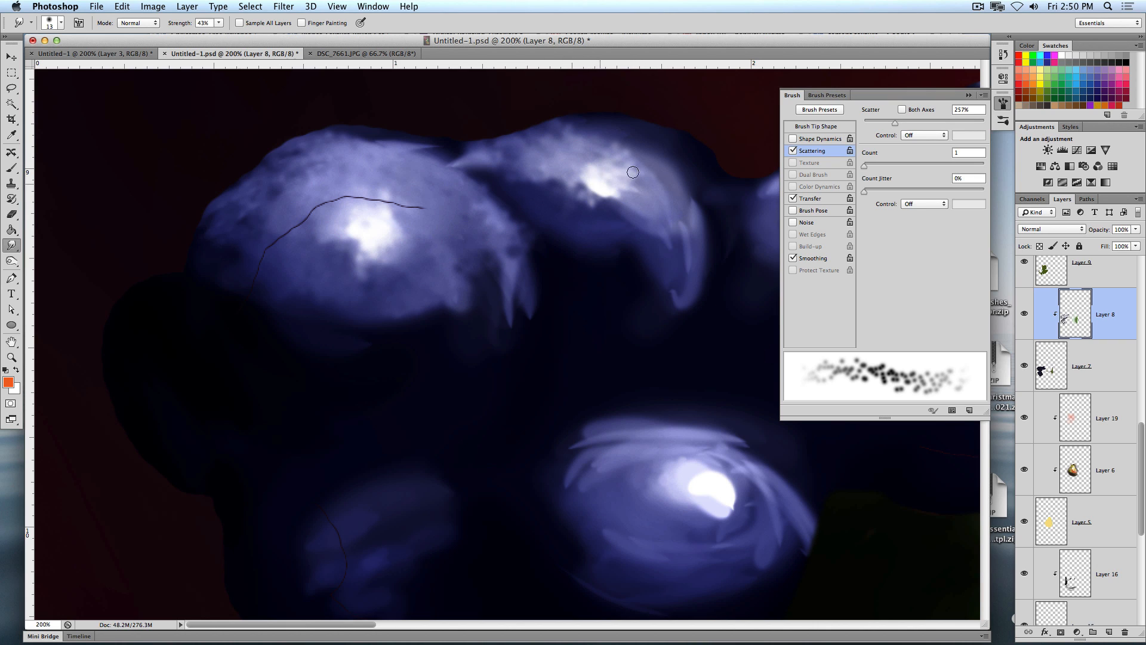
mouse_move(632, 171)
left_mouse_down()
mouse_move(700, 234)
mouse_move(629, 196)
mouse_move(657, 248)
mouse_move(611, 208)
mouse_move(610, 246)
left_mouse_up()
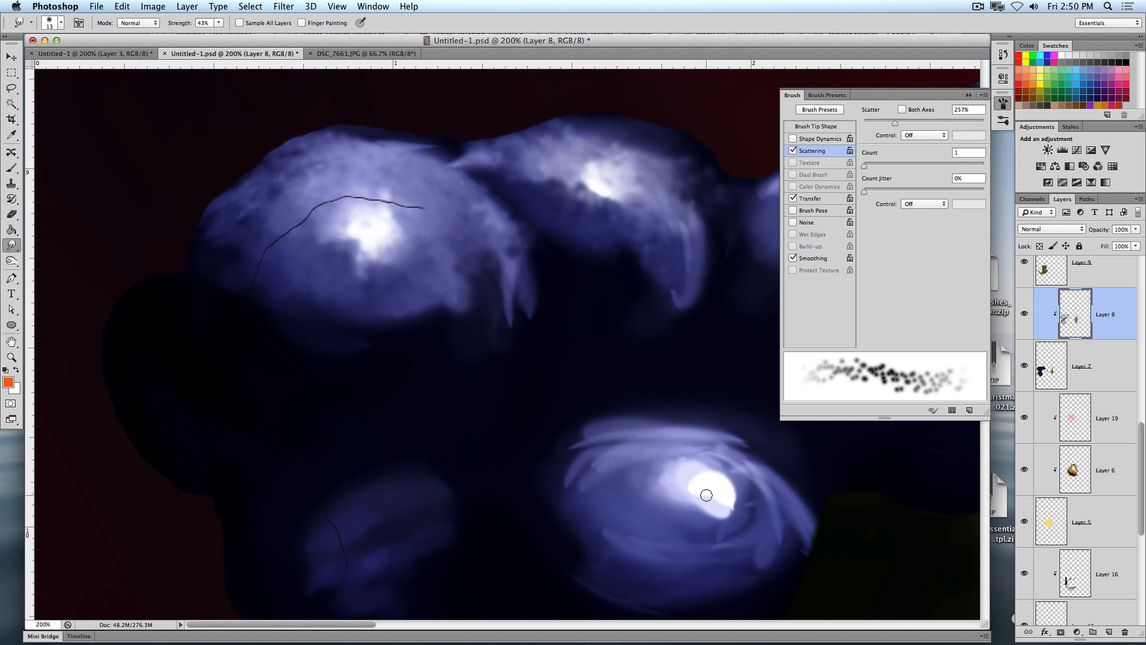
mouse_move(706, 495)
left_mouse_down()
mouse_move(678, 458)
mouse_move(666, 478)
mouse_move(688, 490)
mouse_move(570, 480)
left_mouse_up()
mouse_move(636, 501)
left_mouse_down()
mouse_move(711, 497)
mouse_move(728, 532)
mouse_move(731, 497)
mouse_move(749, 497)
mouse_move(718, 475)
mouse_move(721, 416)
mouse_move(727, 485)
mouse_move(782, 508)
mouse_move(742, 478)
mouse_move(753, 516)
mouse_move(696, 473)
mouse_move(625, 483)
mouse_move(713, 526)
mouse_move(621, 561)
left_mouse_up()
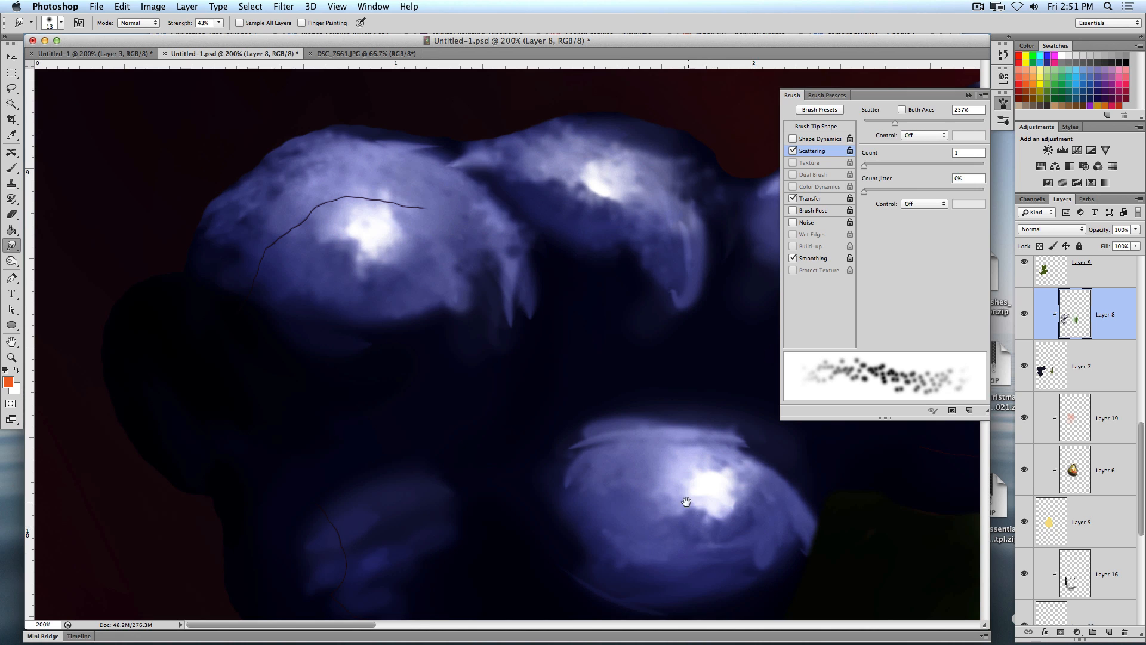
Smudge the highlights of the four grapes nearest the pear so they look mottled like the others
left_click_drag(669, 470, 455, 505)
mouse_move(617, 238)
left_mouse_down()
mouse_move(553, 243)
mouse_move(636, 246)
mouse_move(532, 274)
mouse_move(651, 244)
mouse_move(593, 261)
mouse_move(626, 210)
mouse_move(644, 241)
mouse_move(683, 257)
mouse_move(653, 256)
mouse_move(749, 314)
mouse_move(640, 262)
mouse_move(476, 314)
left_mouse_up()
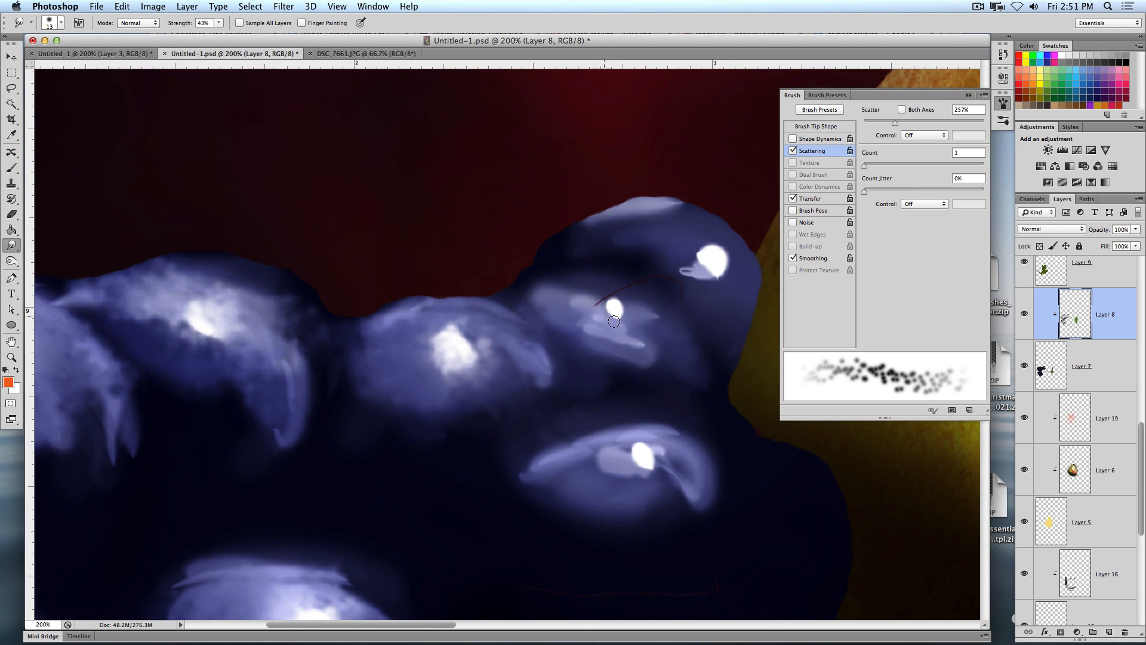
mouse_move(613, 321)
left_mouse_down()
mouse_move(635, 348)
mouse_move(611, 309)
mouse_move(647, 344)
mouse_move(612, 309)
mouse_move(511, 309)
mouse_move(576, 302)
mouse_move(644, 321)
mouse_move(614, 303)
mouse_move(671, 382)
left_mouse_up()
mouse_move(693, 288)
left_mouse_down()
mouse_move(688, 258)
mouse_move(708, 268)
mouse_move(648, 223)
mouse_move(714, 264)
mouse_move(676, 200)
mouse_move(740, 301)
mouse_move(724, 268)
mouse_move(733, 371)
mouse_move(718, 286)
mouse_move(755, 233)
left_mouse_up()
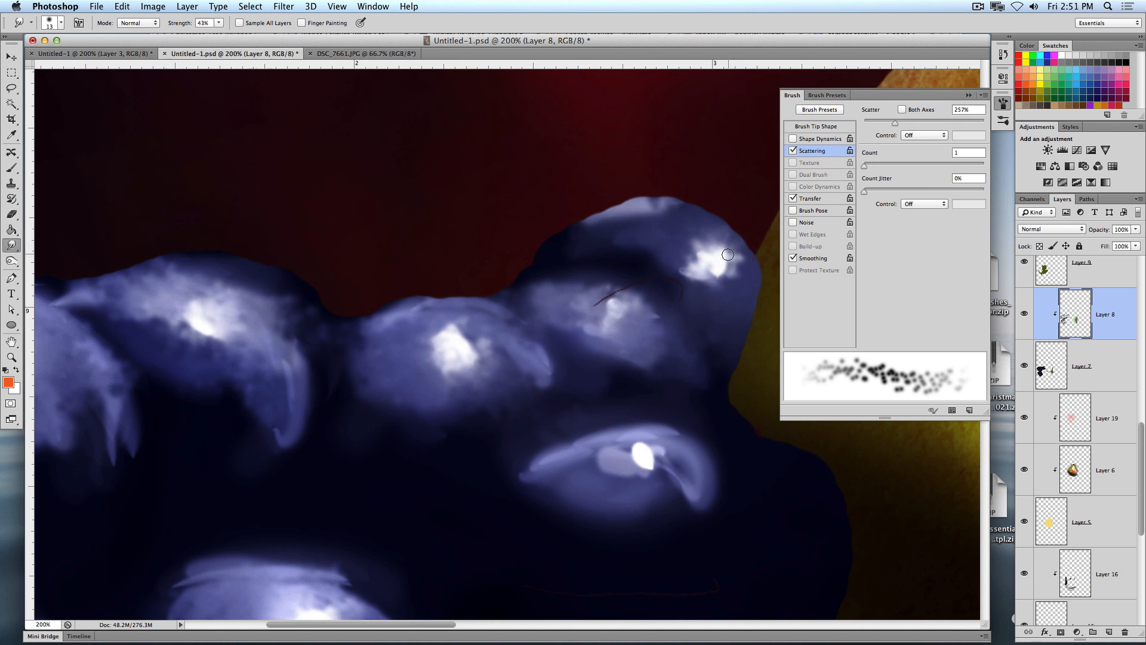
scroll(649, 259, "down", 5)
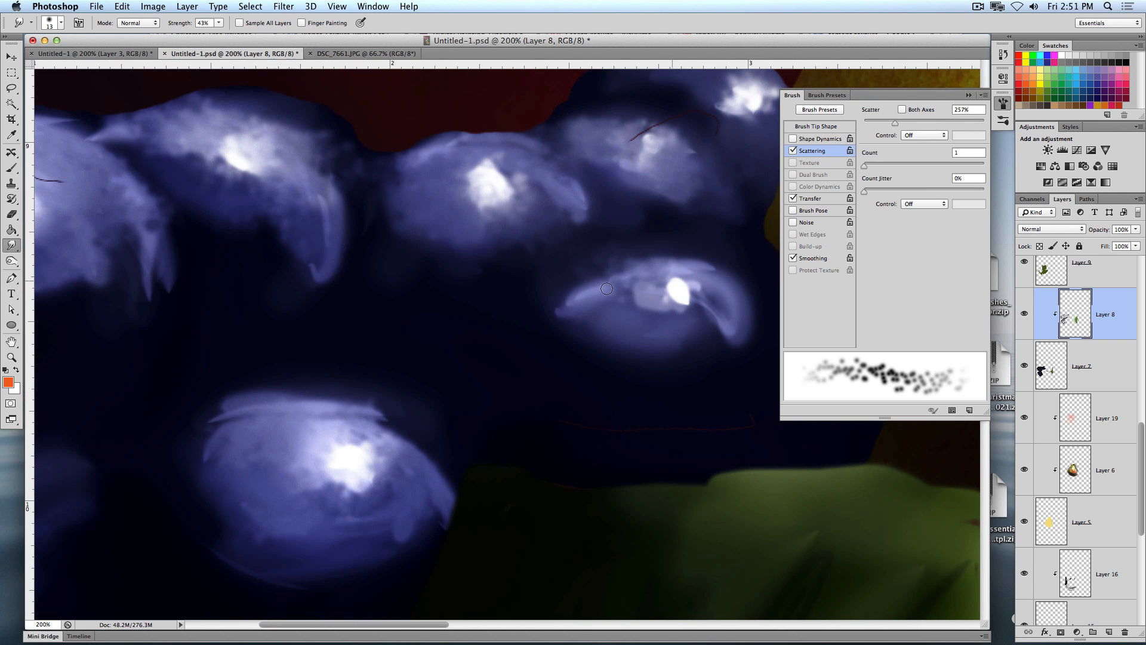
mouse_move(606, 288)
left_mouse_down()
mouse_move(669, 308)
mouse_move(662, 322)
mouse_move(741, 286)
mouse_move(755, 295)
left_mouse_up()
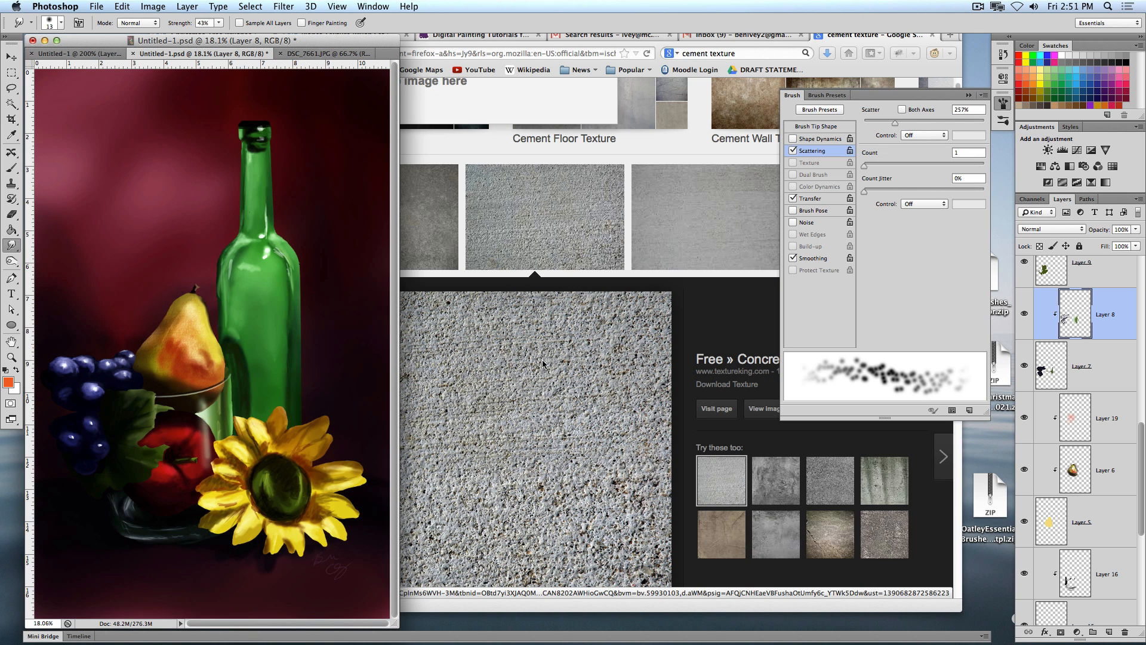
left_click(977, 6)
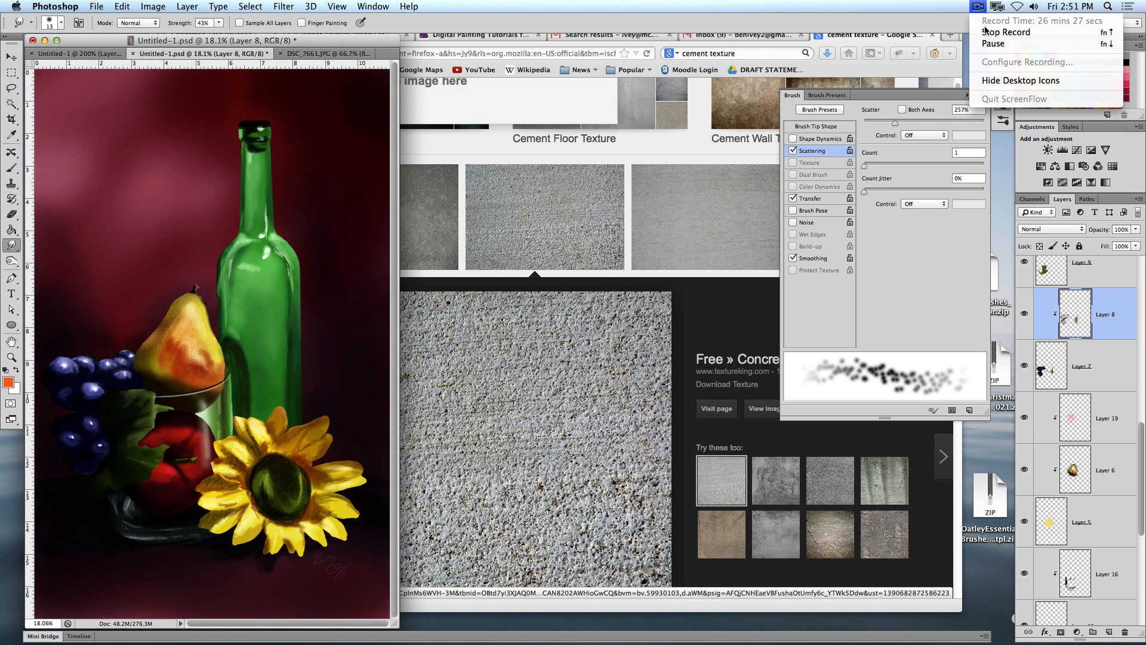